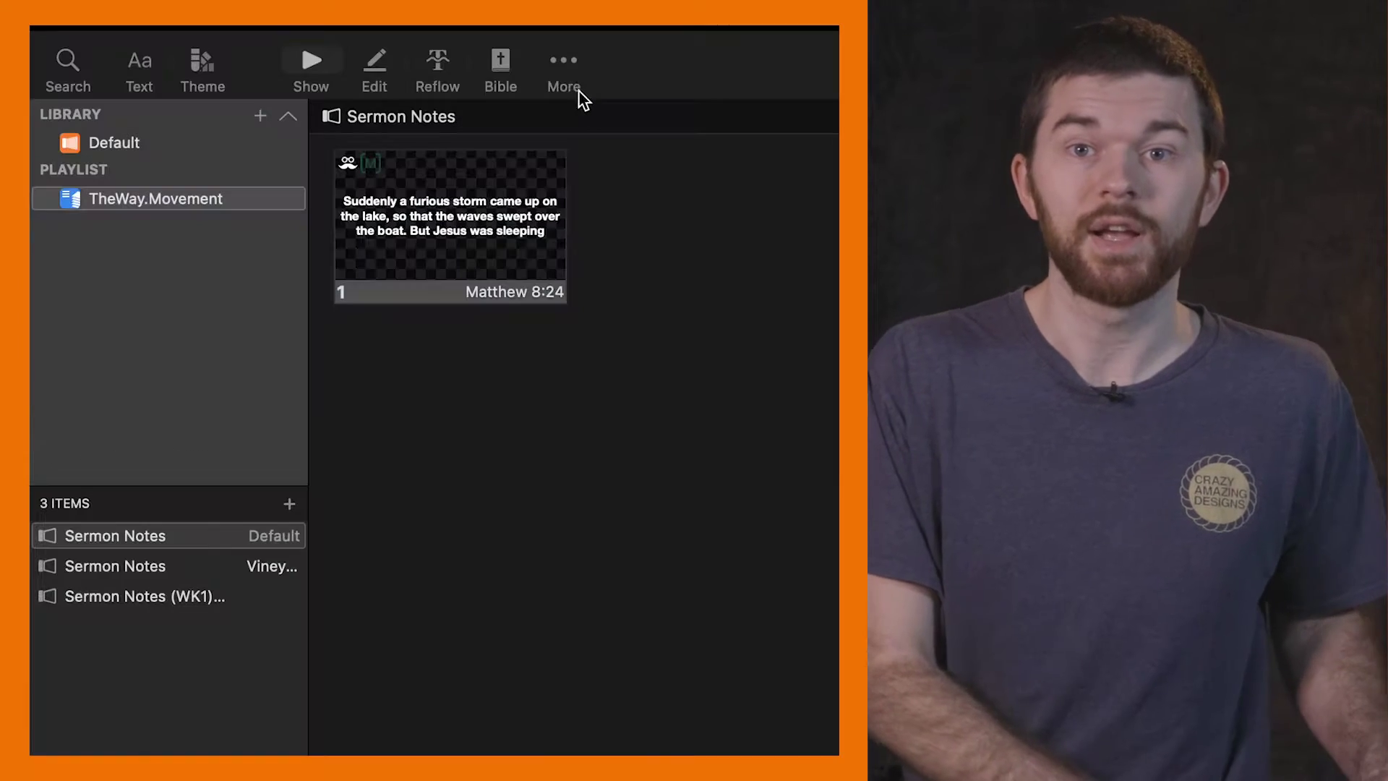
Open the Theme Editor, look over the theme slides, and switch to the Sermon Themes theme.
{"action": "left_click", "coordinate": [567, 65]}
{"action": "left_click", "coordinate": [584, 129]}
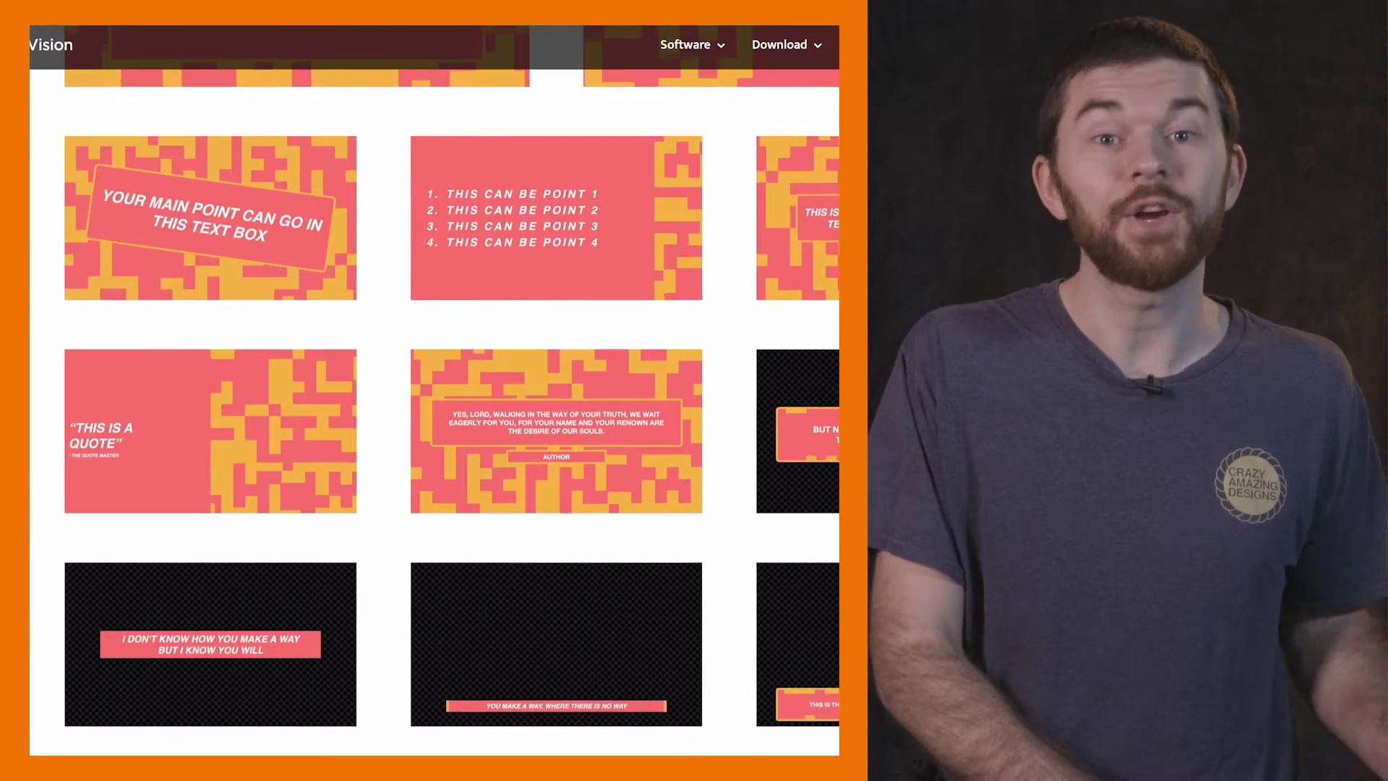
{"action": "scroll", "coordinate": [433, 390], "scroll_direction": "up", "scroll_amount": 5}
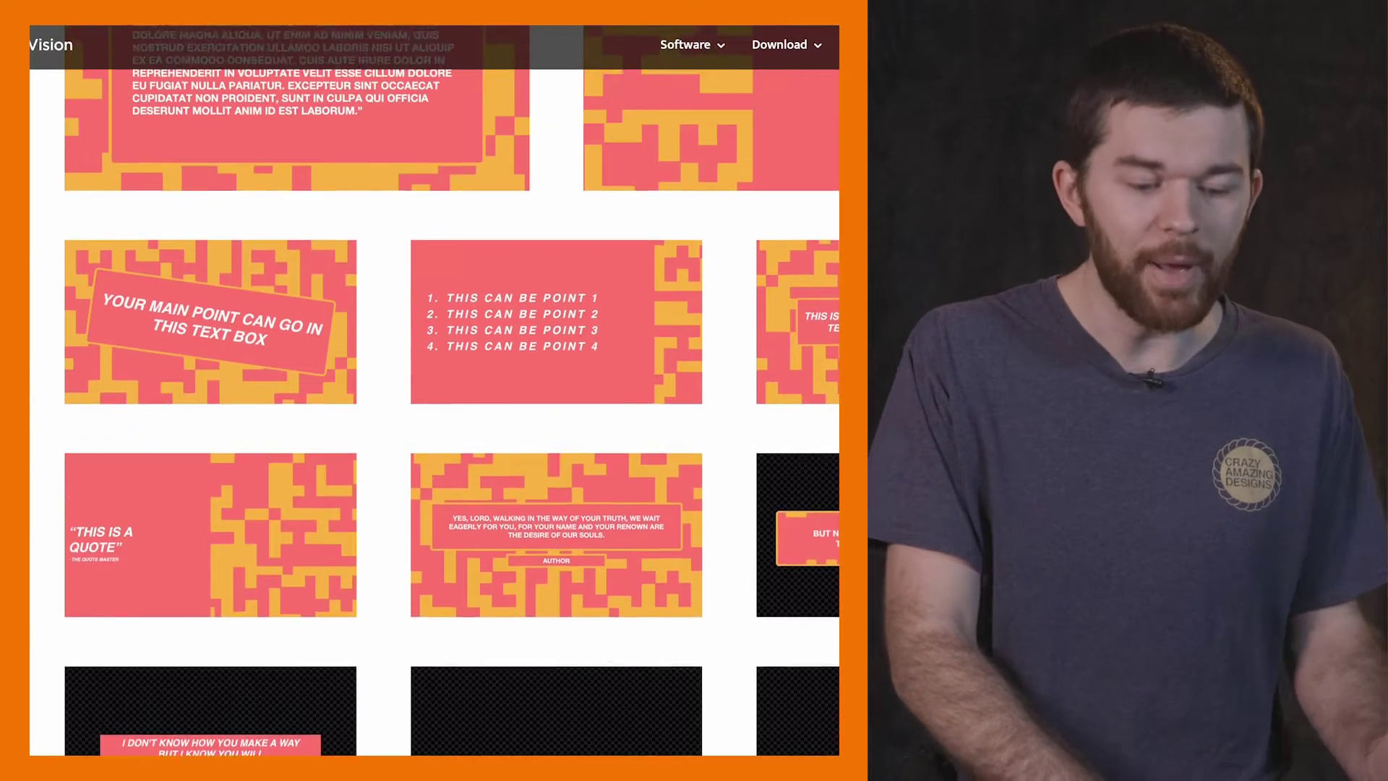
{"action": "scroll", "coordinate": [433, 390], "scroll_direction": "up", "scroll_amount": 7}
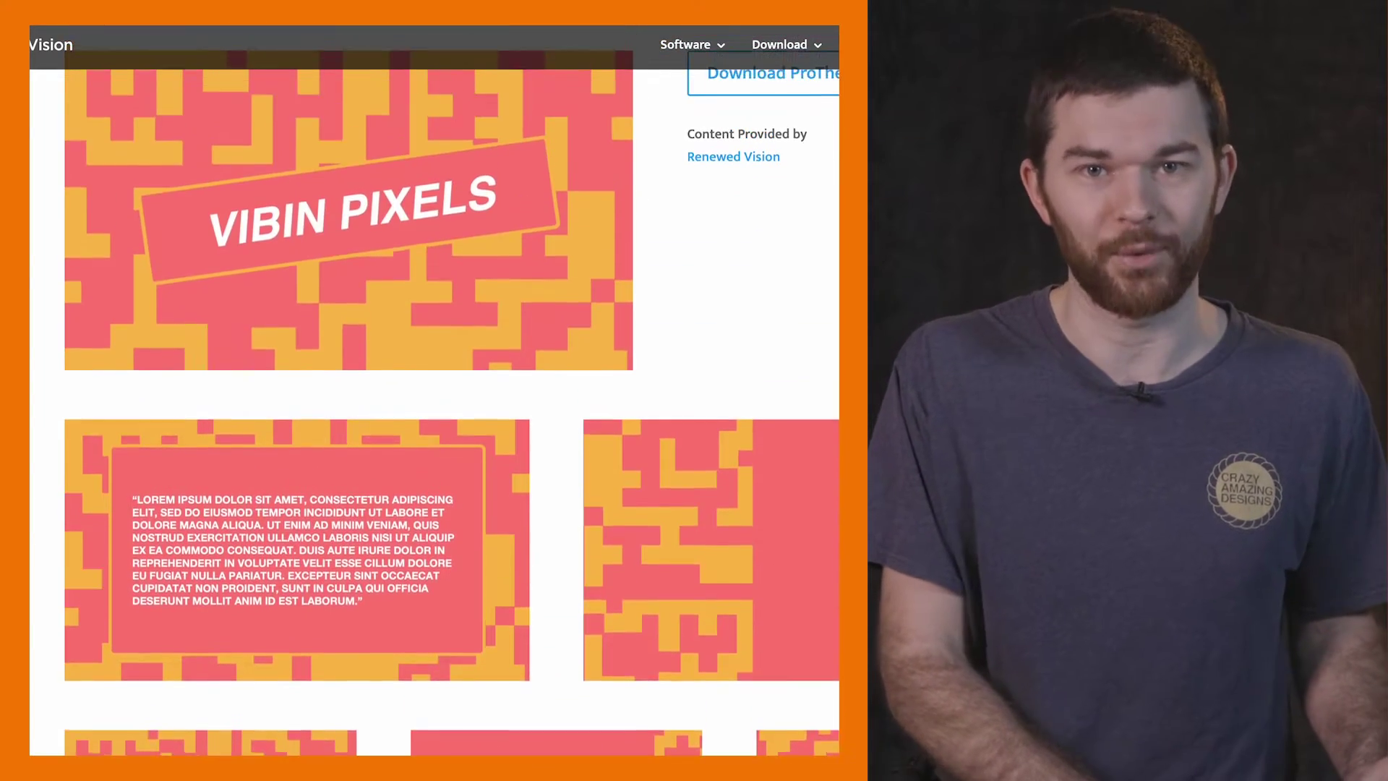
{"action": "scroll", "coordinate": [434, 391], "scroll_direction": "up", "scroll_amount": 5}
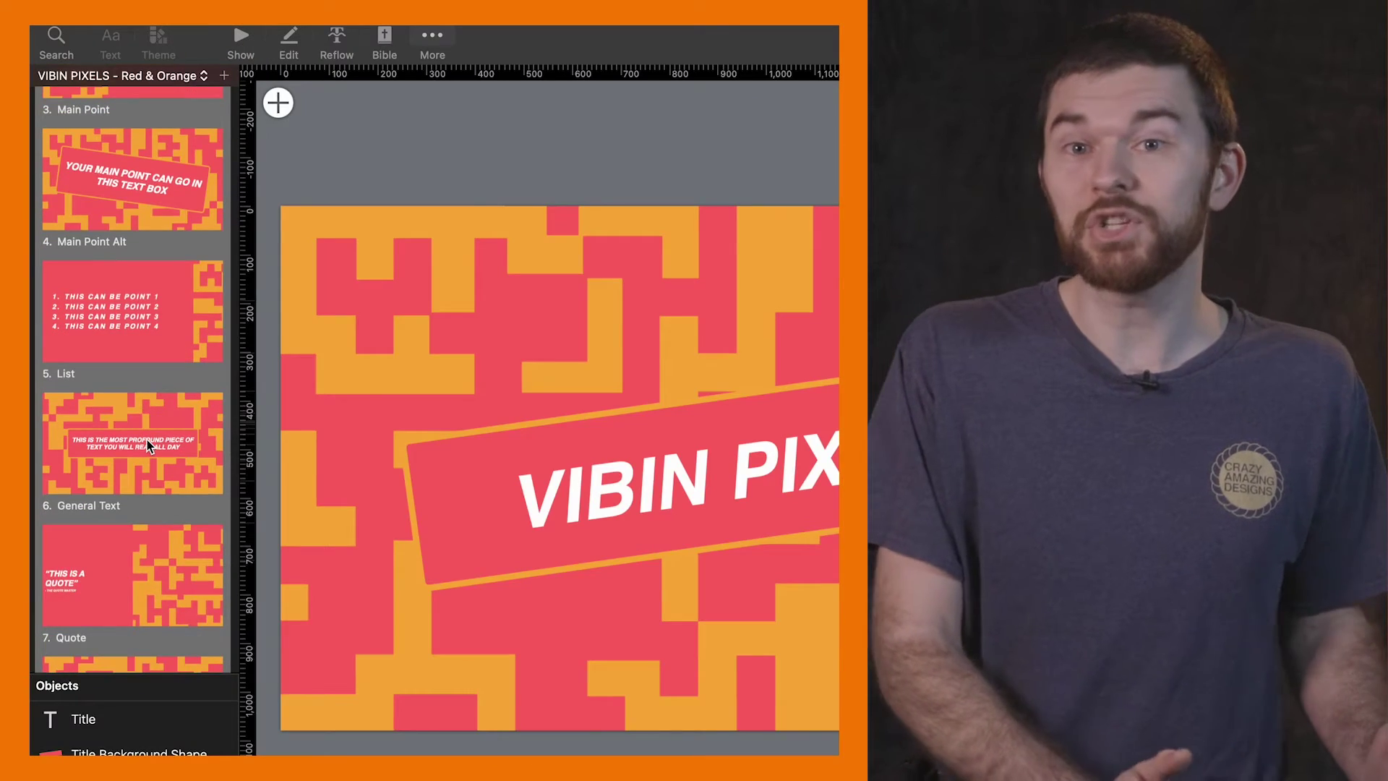
{"action": "left_click", "coordinate": [146, 440]}
{"action": "scroll", "coordinate": [146, 440], "scroll_direction": "down", "scroll_amount": 10}
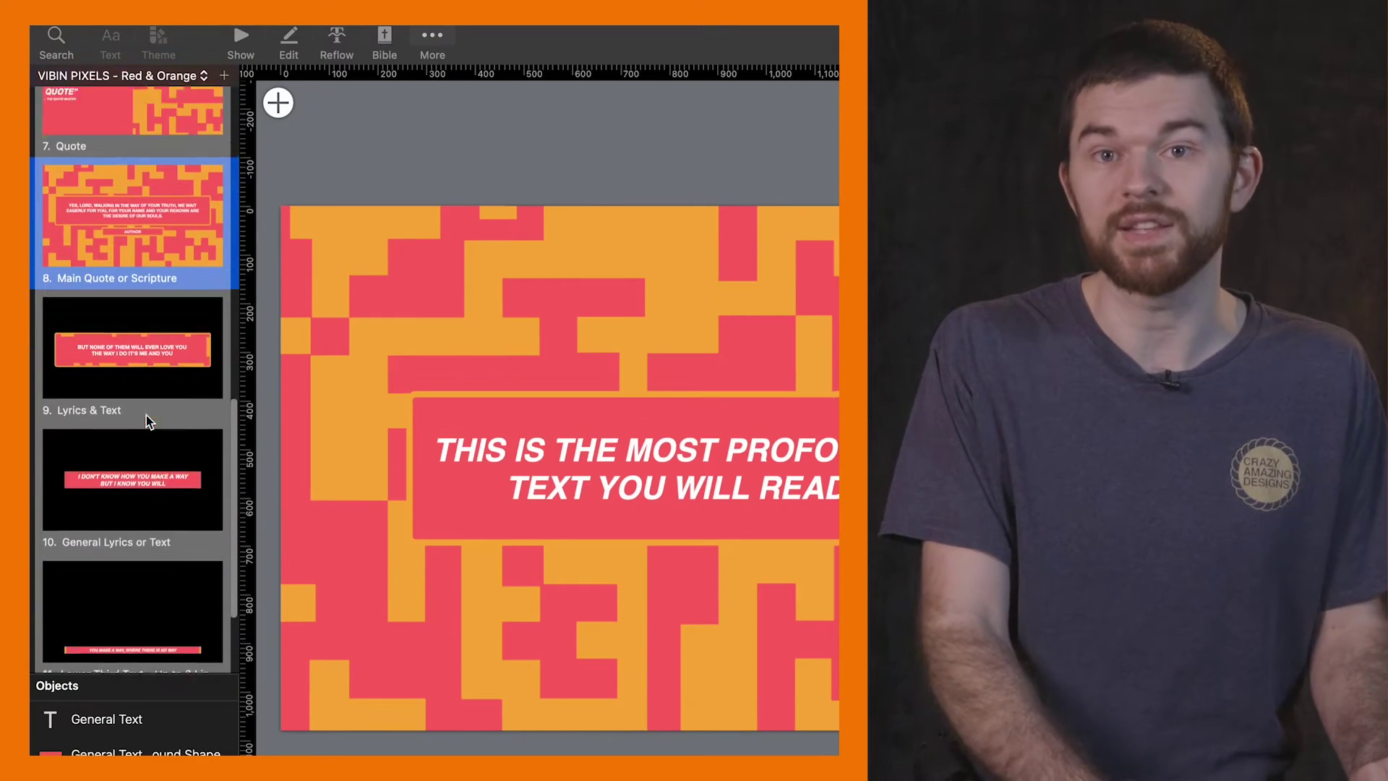
{"action": "left_click", "coordinate": [121, 75]}
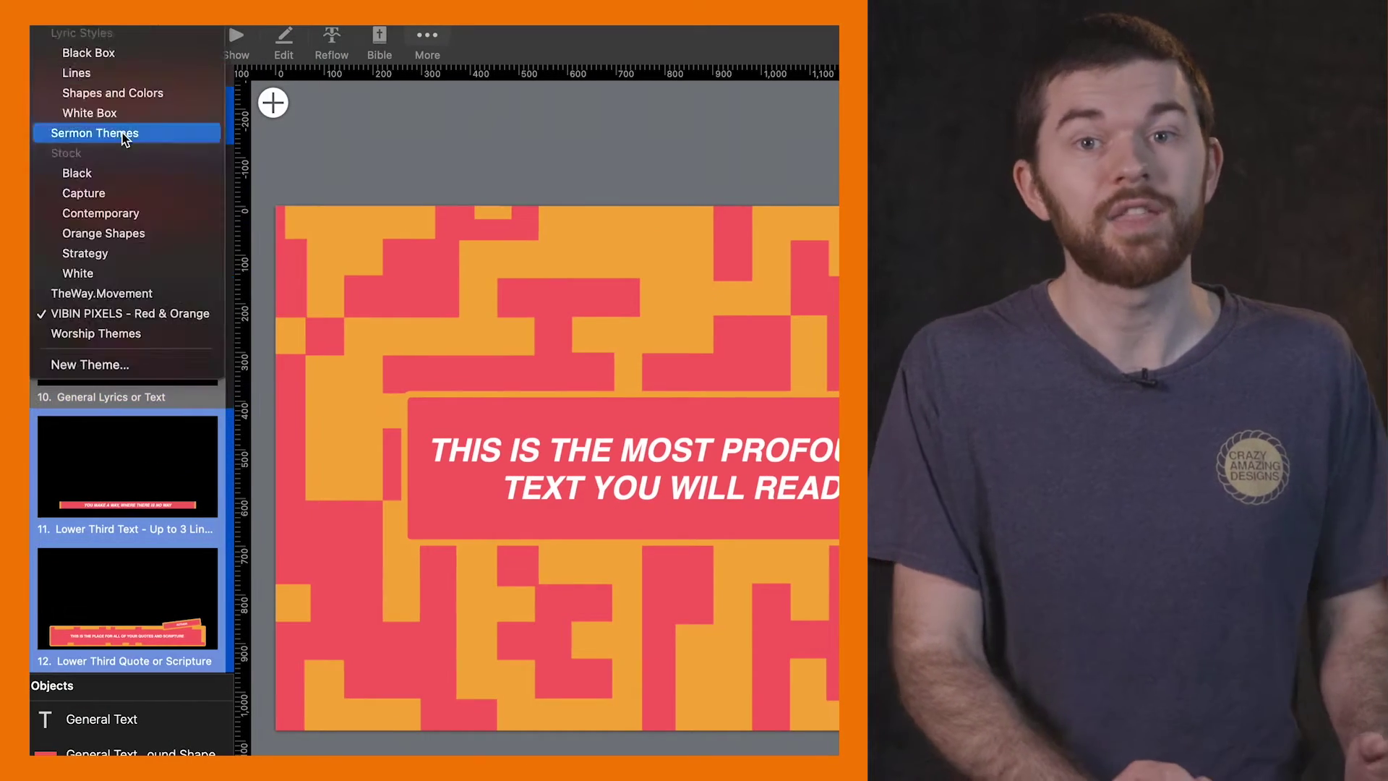
{"action": "left_click", "coordinate": [124, 131]}
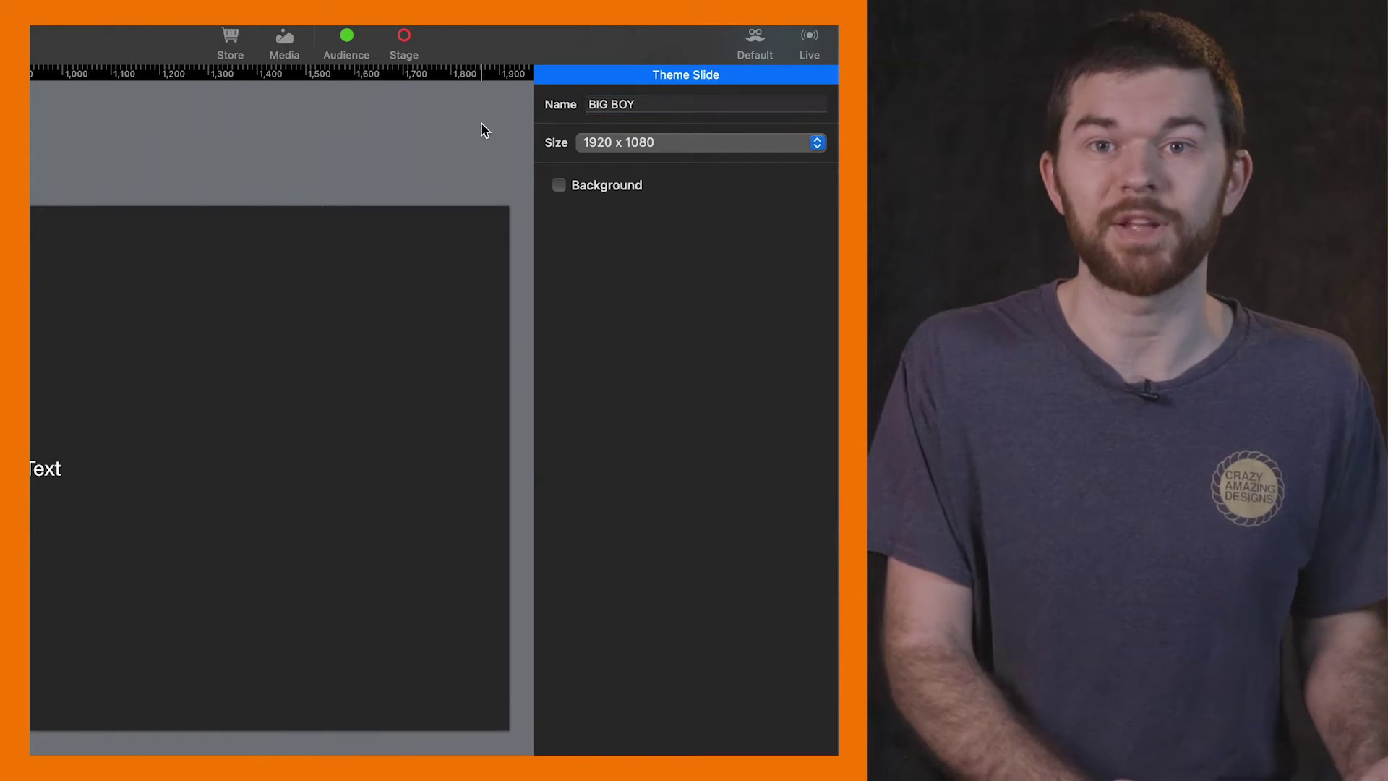
Set the slide's text box to font size 90, leaving text scaling at None.
{"action": "left_click", "coordinate": [276, 383]}
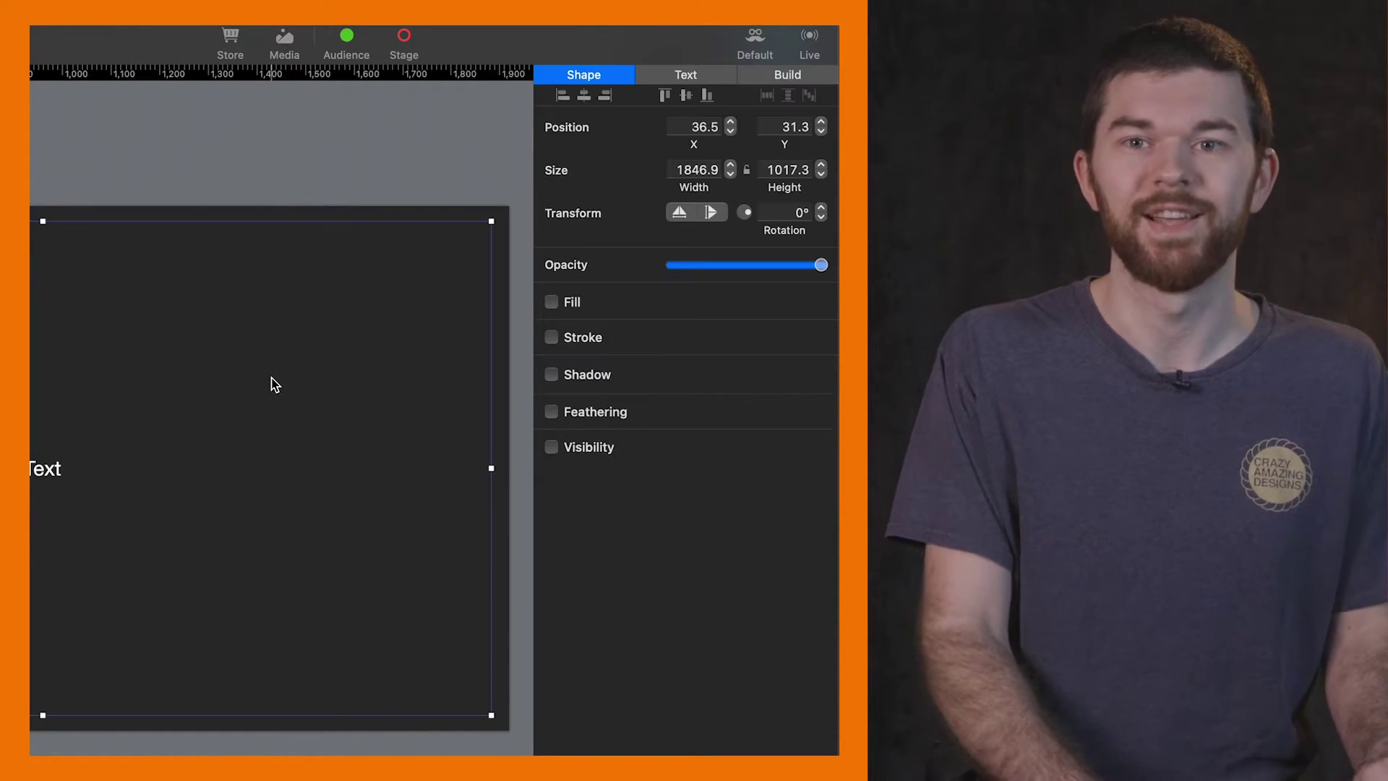
{"action": "left_click", "coordinate": [712, 75]}
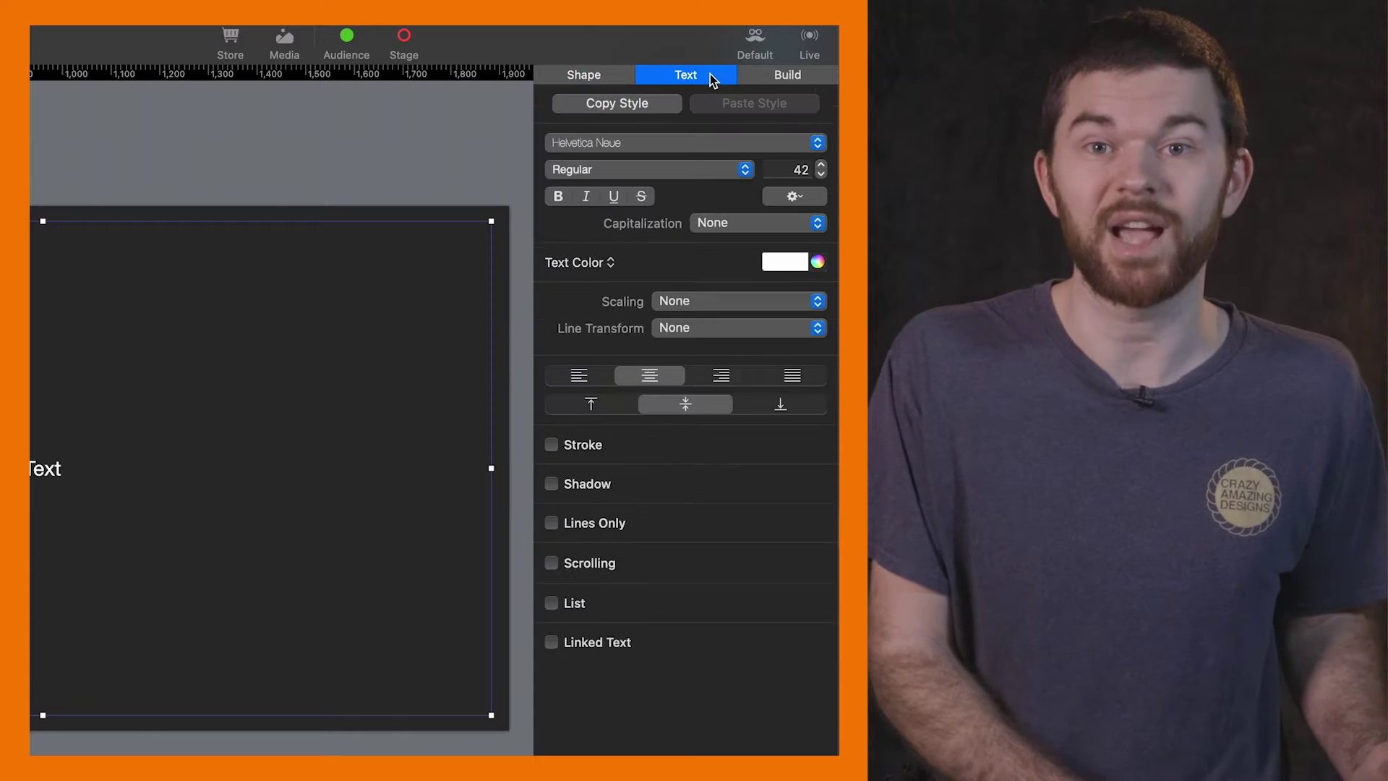
{"action": "left_click", "coordinate": [715, 302]}
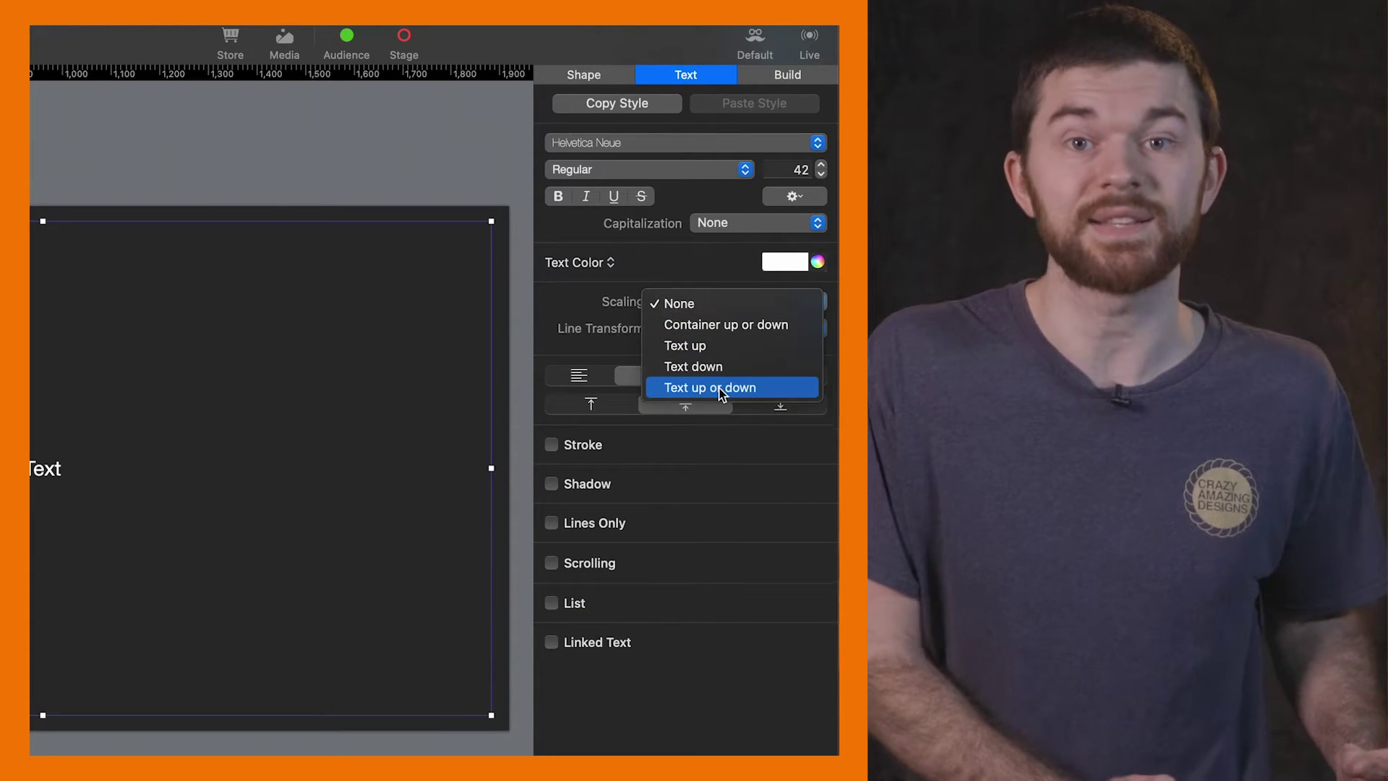
{"action": "left_click", "coordinate": [670, 301]}
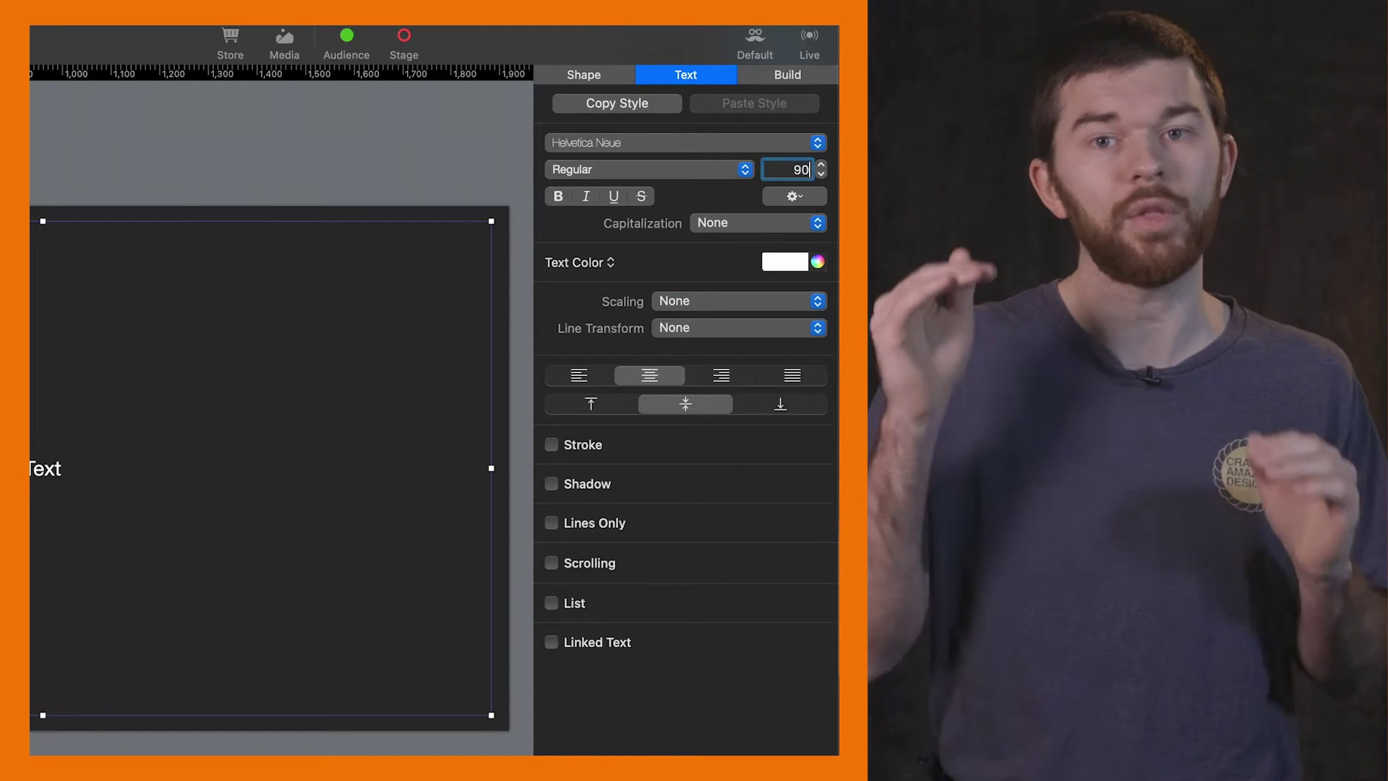
{"action": "key", "text": "Return"}
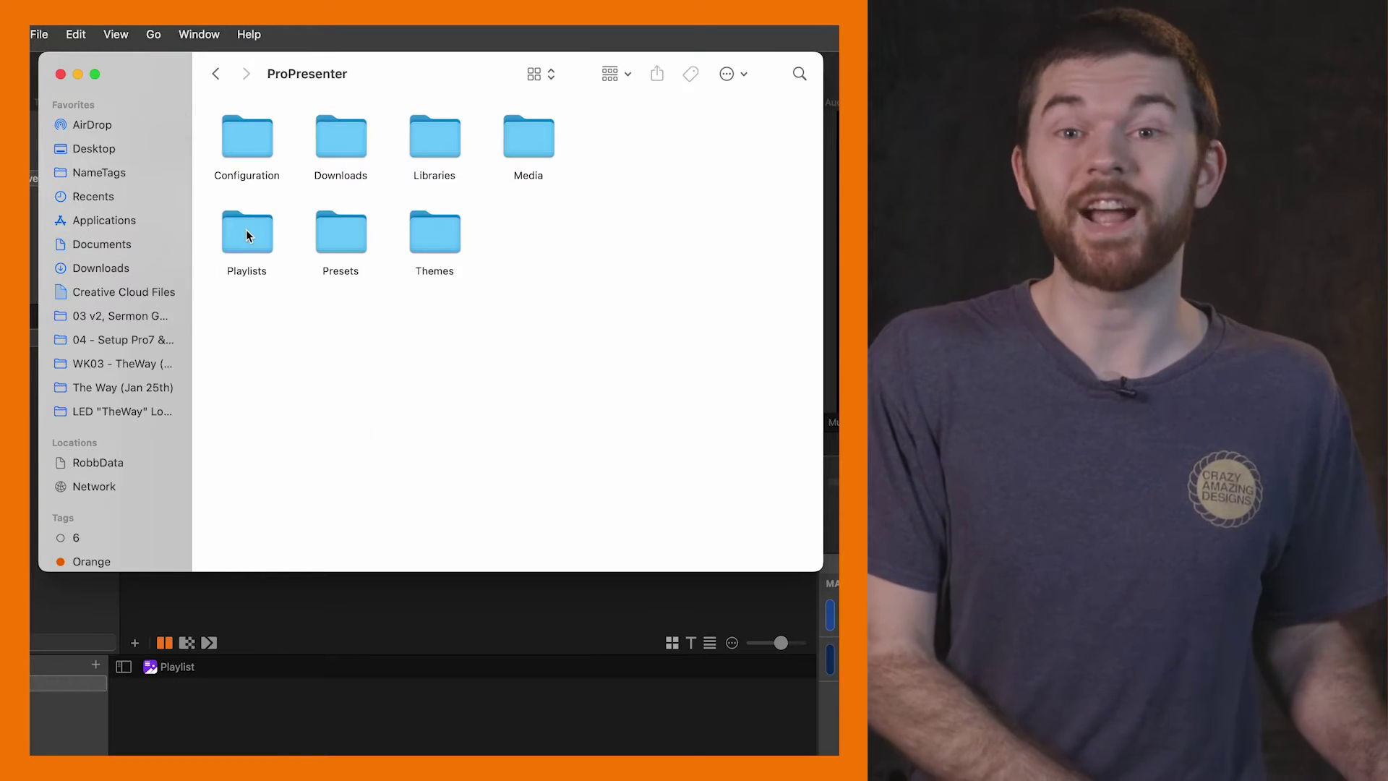
Open the Themes folder to show Countdowns, Sermon Themes, Worship Themes and the other theme folders.
{"action": "double_click", "coordinate": [424, 227]}
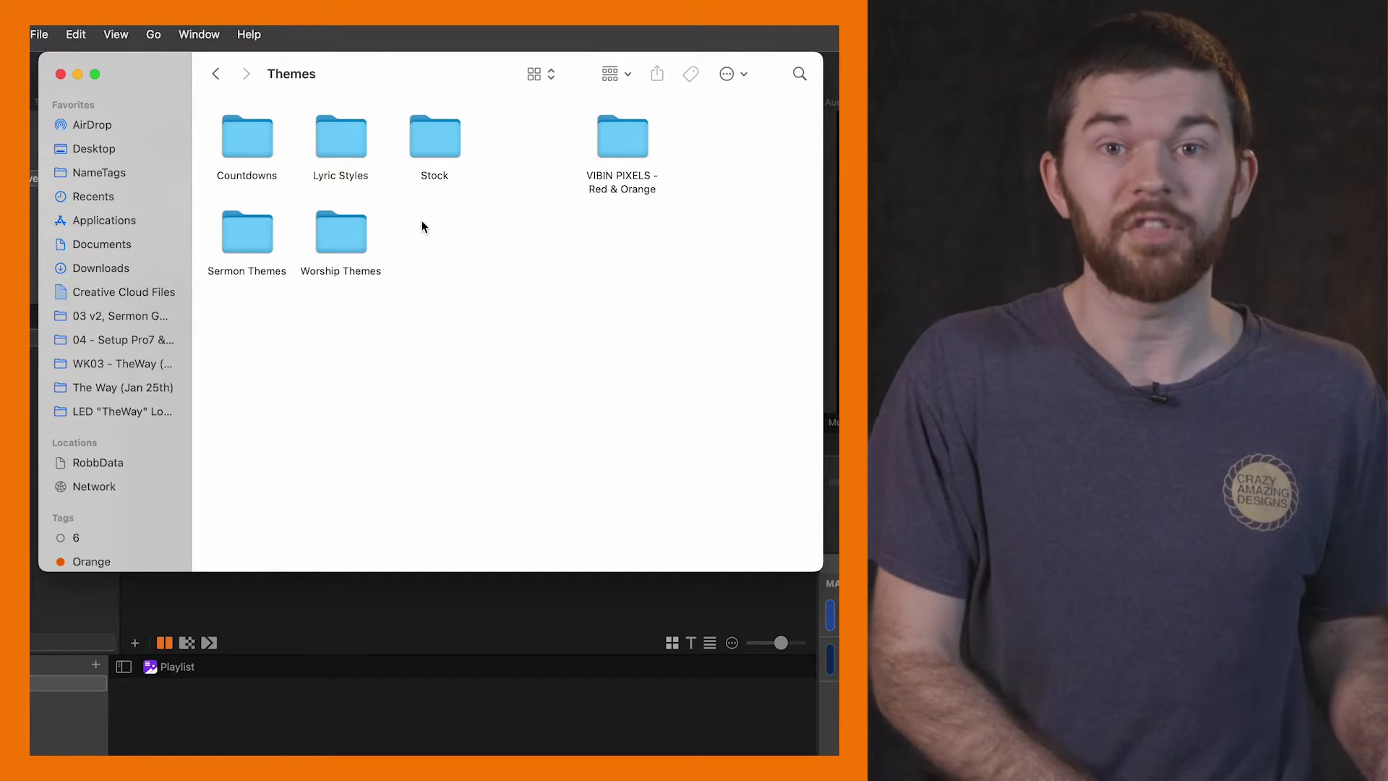
{"action": "left_click_drag", "start_coordinate": [423, 226], "coordinate": [709, 377]}
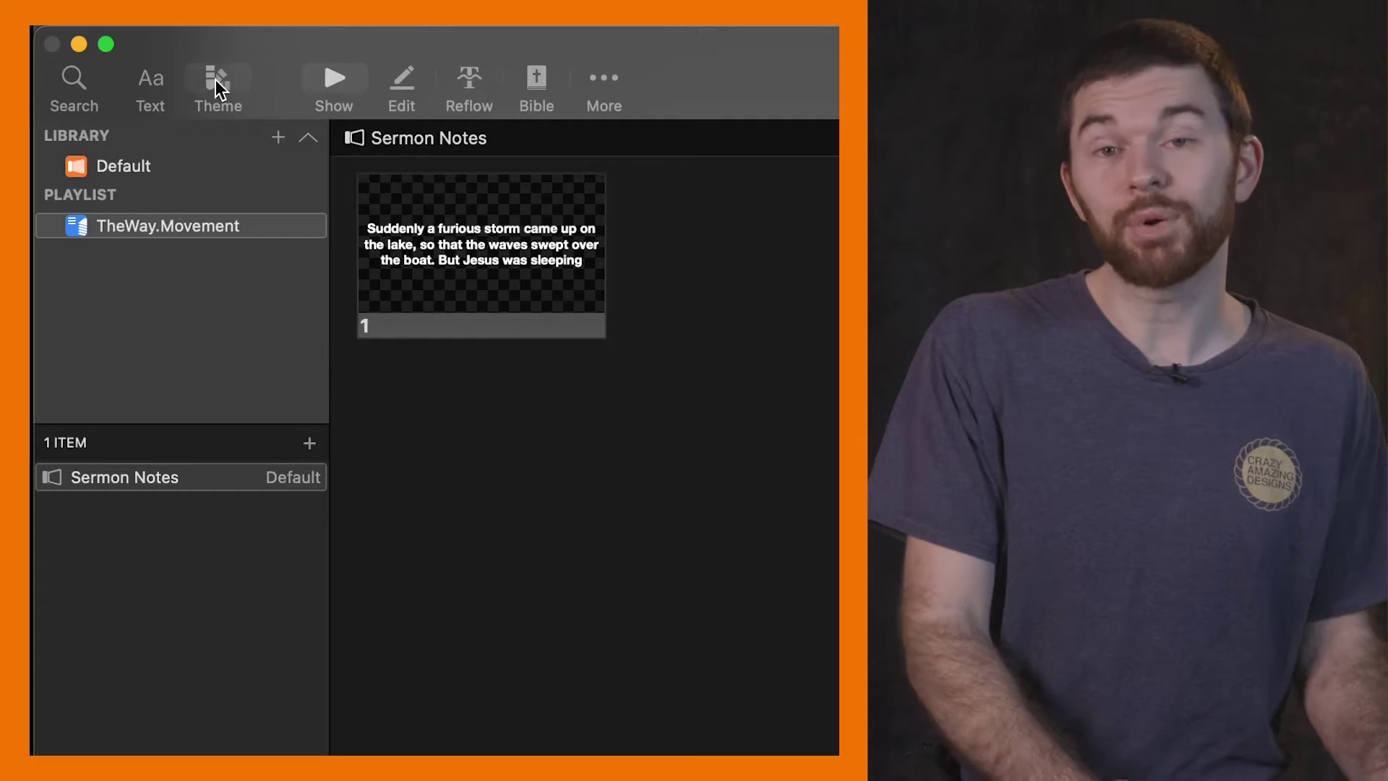
Create a new theme from the Theme list and name it TheWay.Movement.
{"action": "left_click", "coordinate": [217, 83]}
{"action": "left_click", "coordinate": [273, 309]}
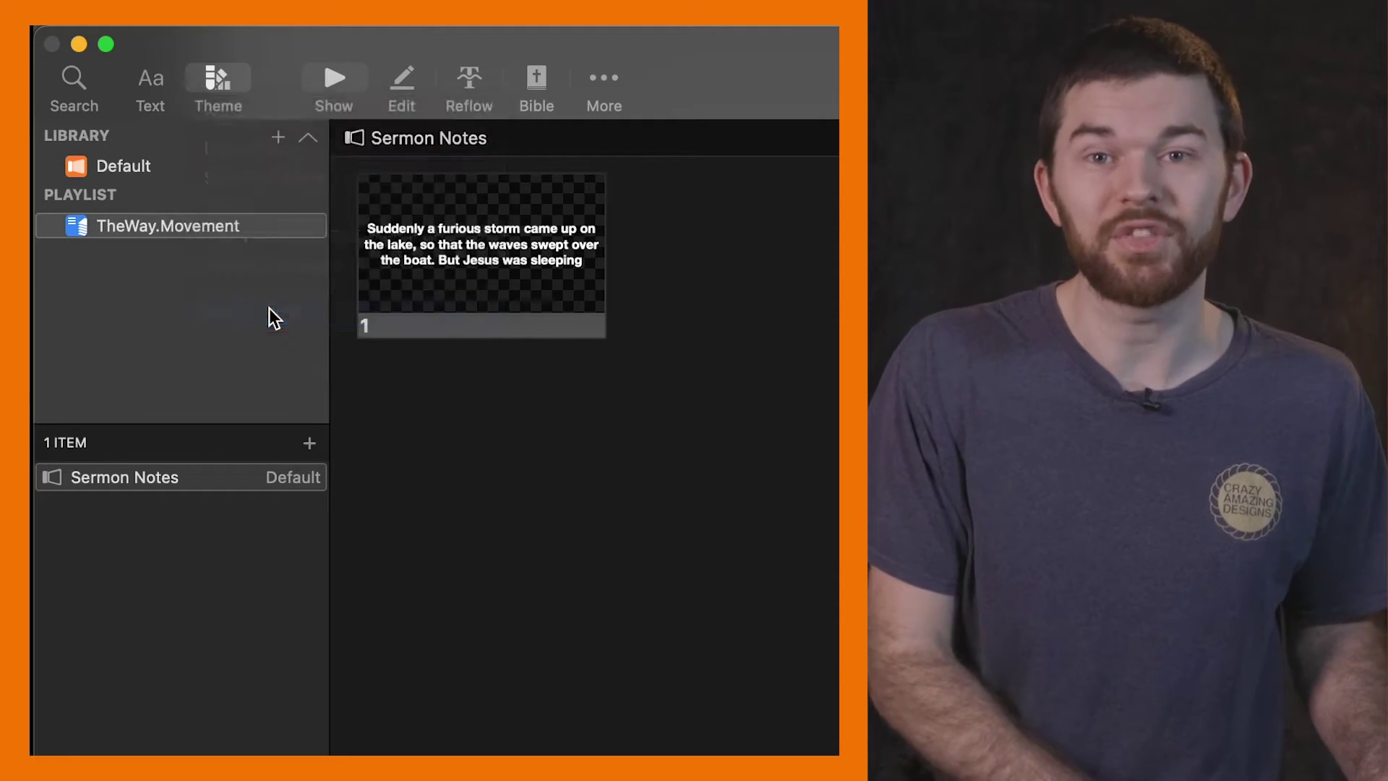
{"action": "type", "text": "The"}
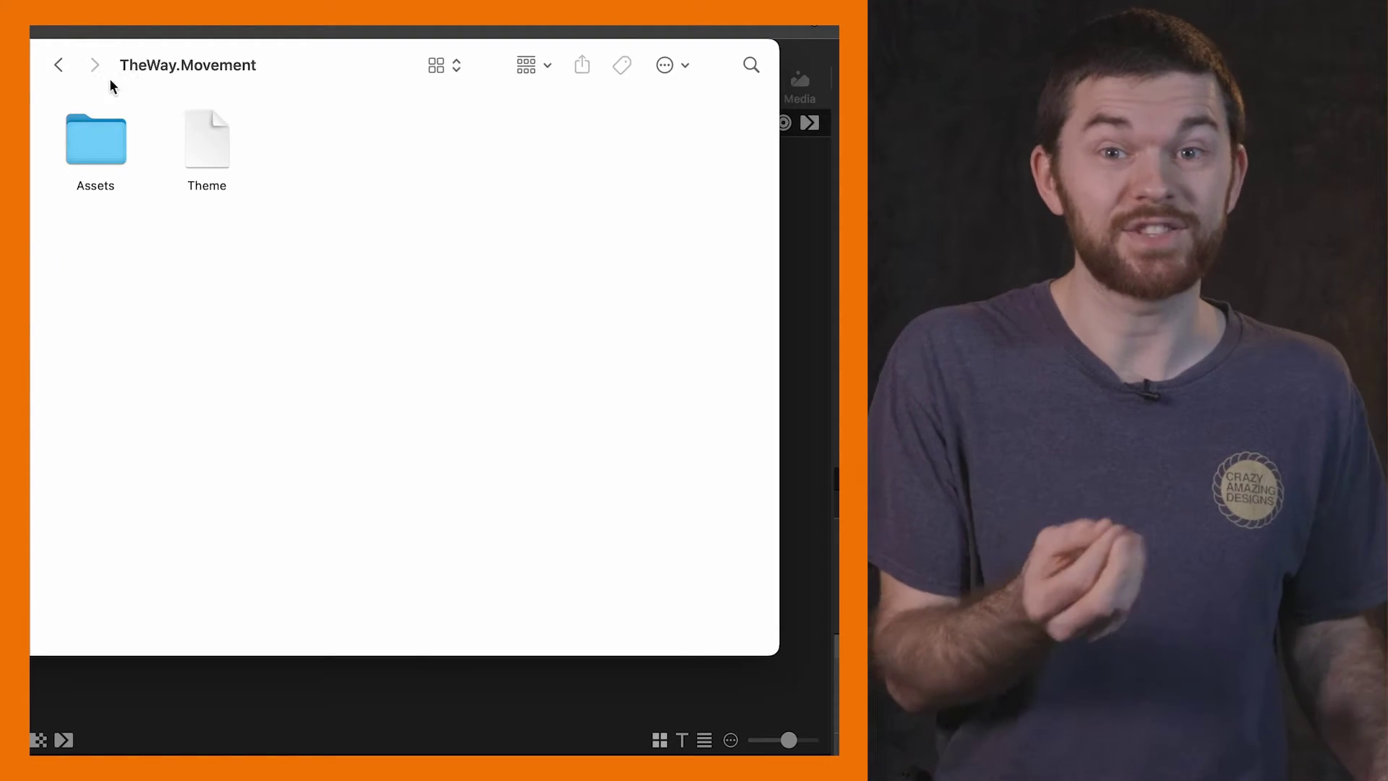
Move Sermon Themes and Worship Themes into TheWay.Movement and trash its Assets and Theme items.
{"action": "left_click", "coordinate": [60, 67]}
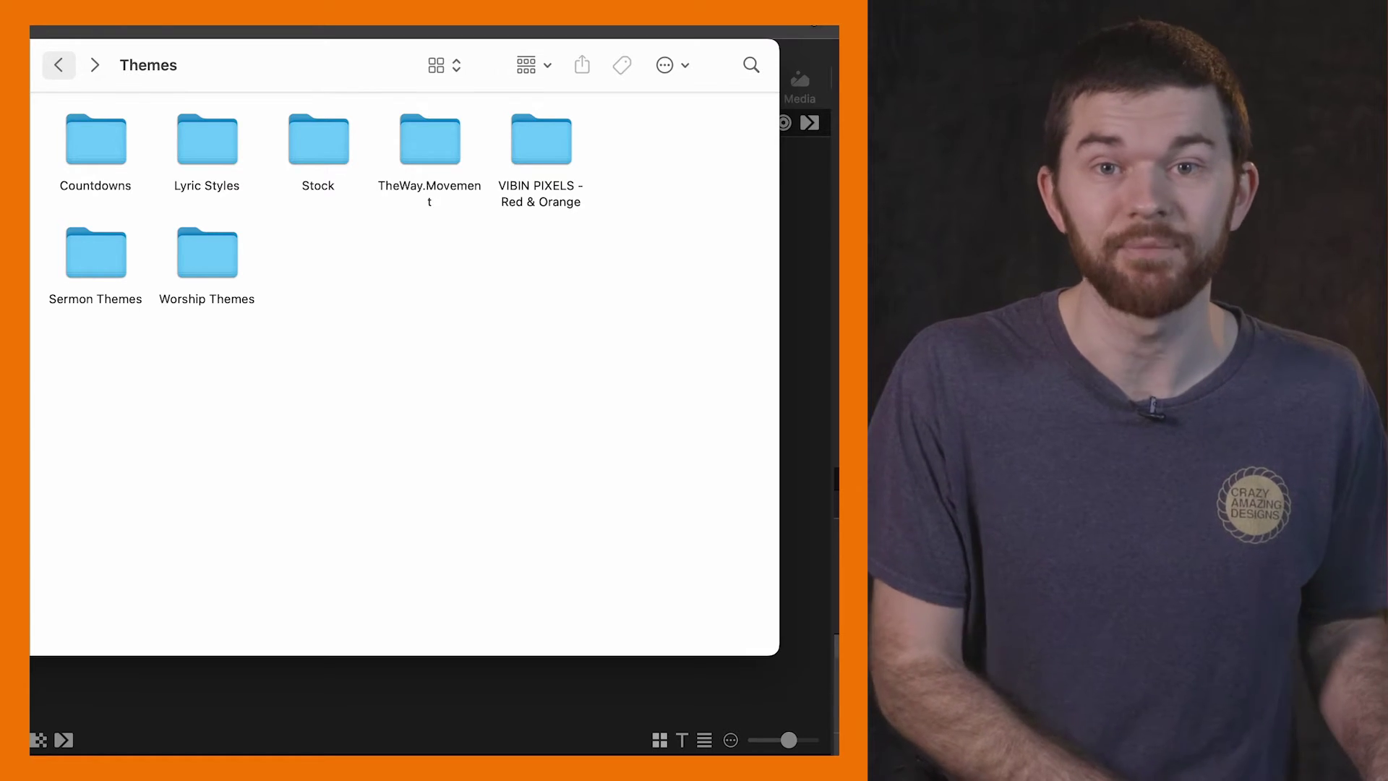
{"action": "left_click_drag", "start_coordinate": [263, 248], "coordinate": [419, 144]}
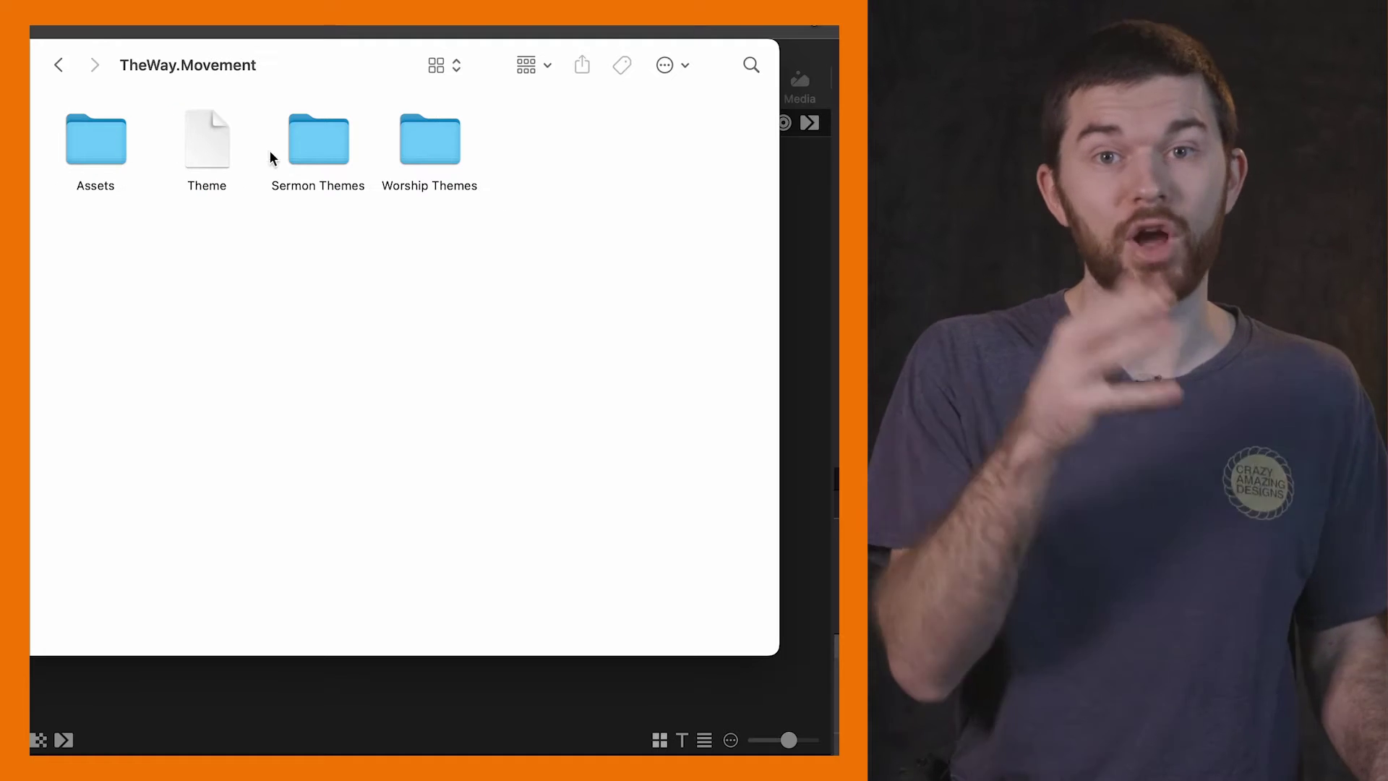
{"action": "left_click_drag", "start_coordinate": [253, 148], "coordinate": [117, 144]}
{"action": "right_click", "coordinate": [117, 144]}
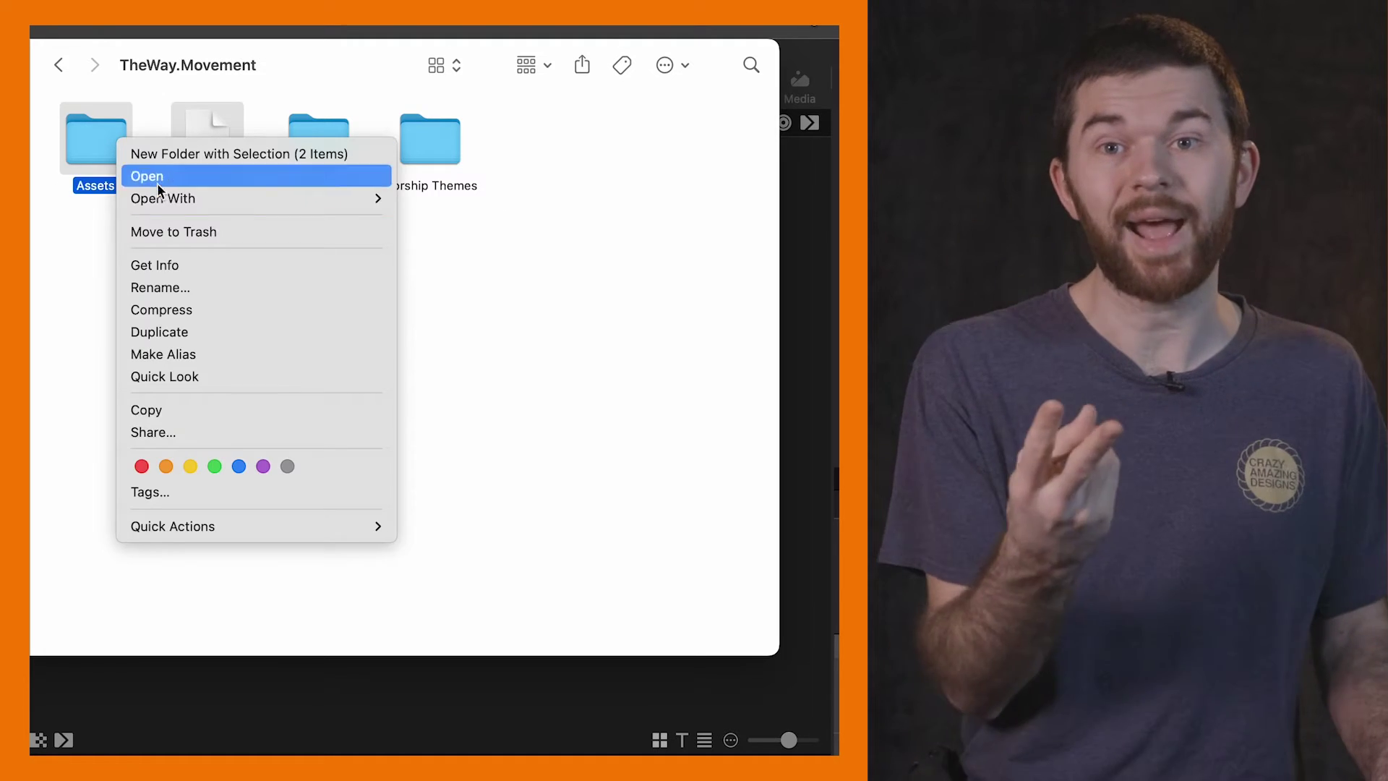
{"action": "left_click", "coordinate": [171, 229]}
{"action": "double_click", "coordinate": [327, 131]}
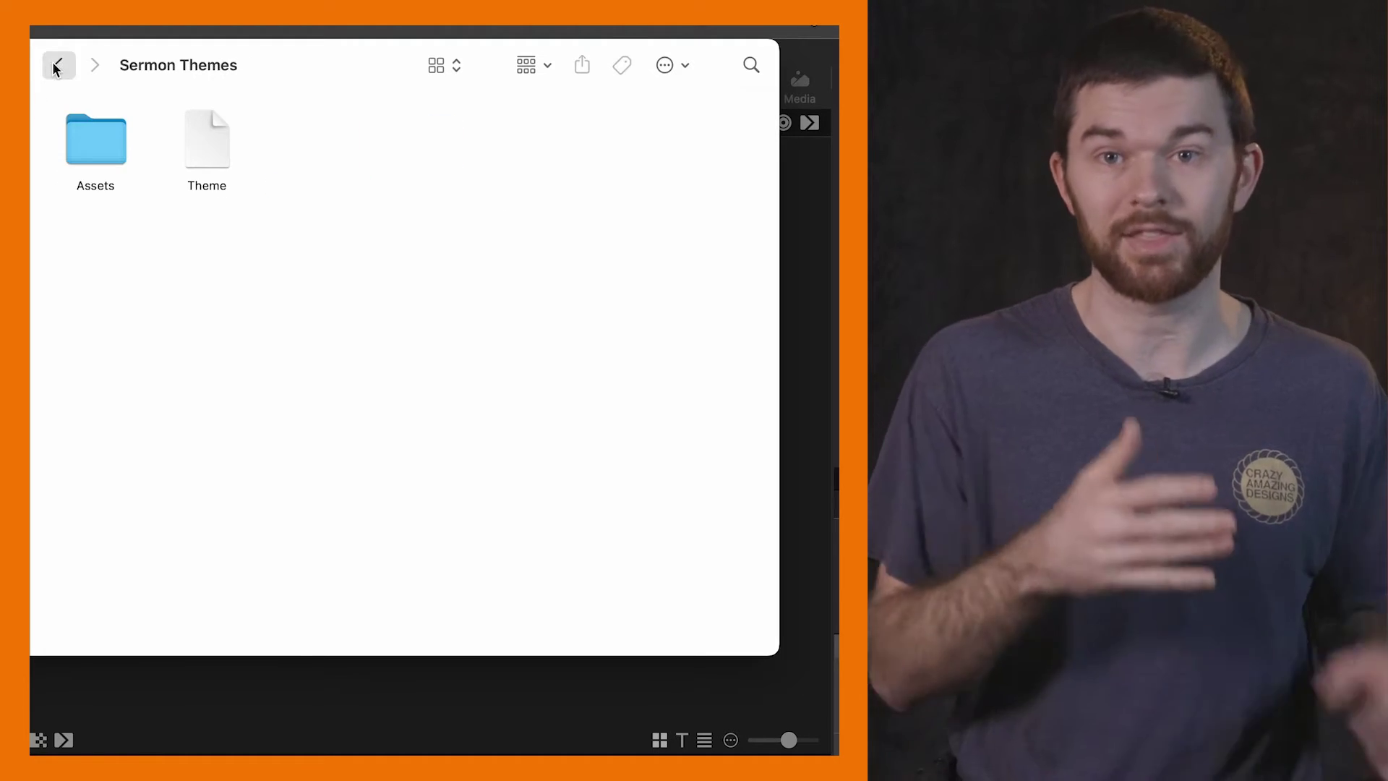
{"action": "left_click", "coordinate": [57, 67]}
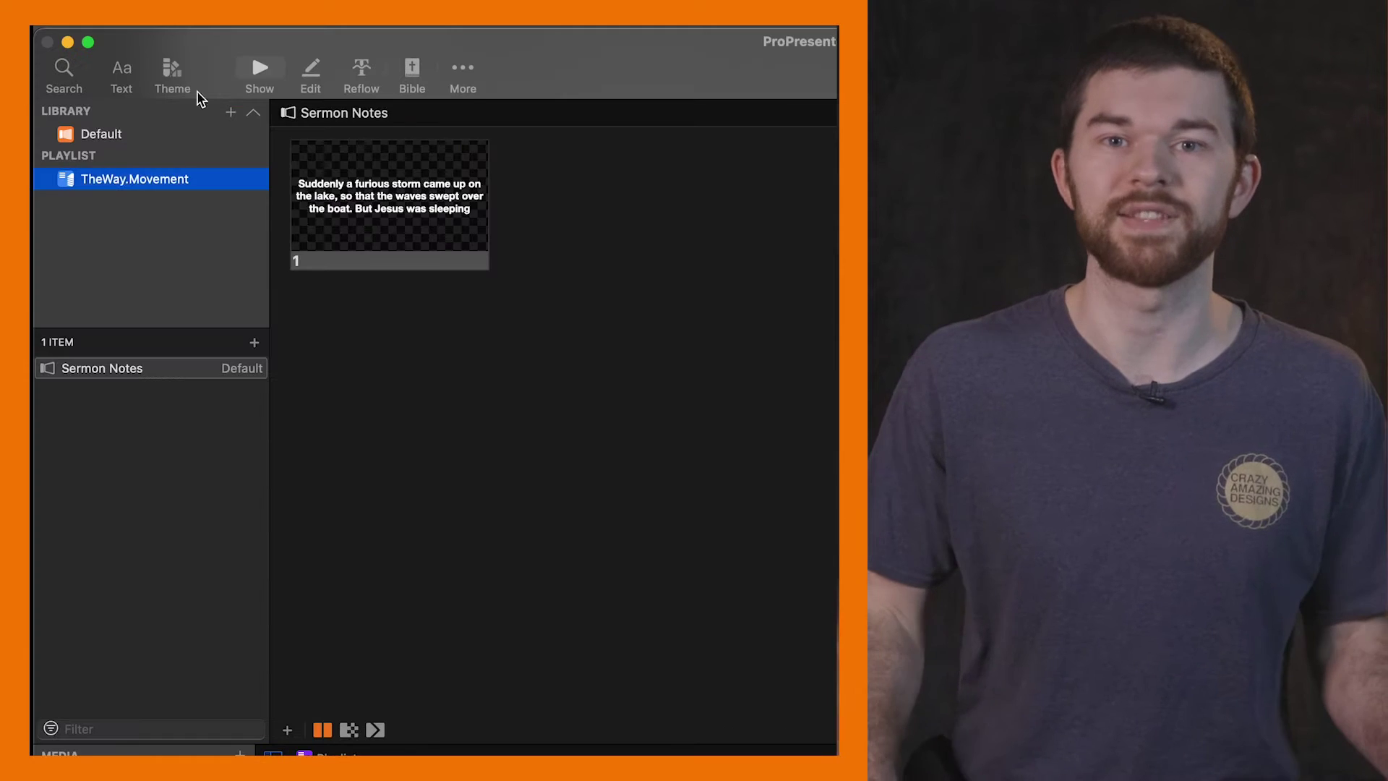
Open Sermon Themes from the TheWay.Movement group at its Main Quote or Scripture slide.
{"action": "left_click", "coordinate": [172, 67]}
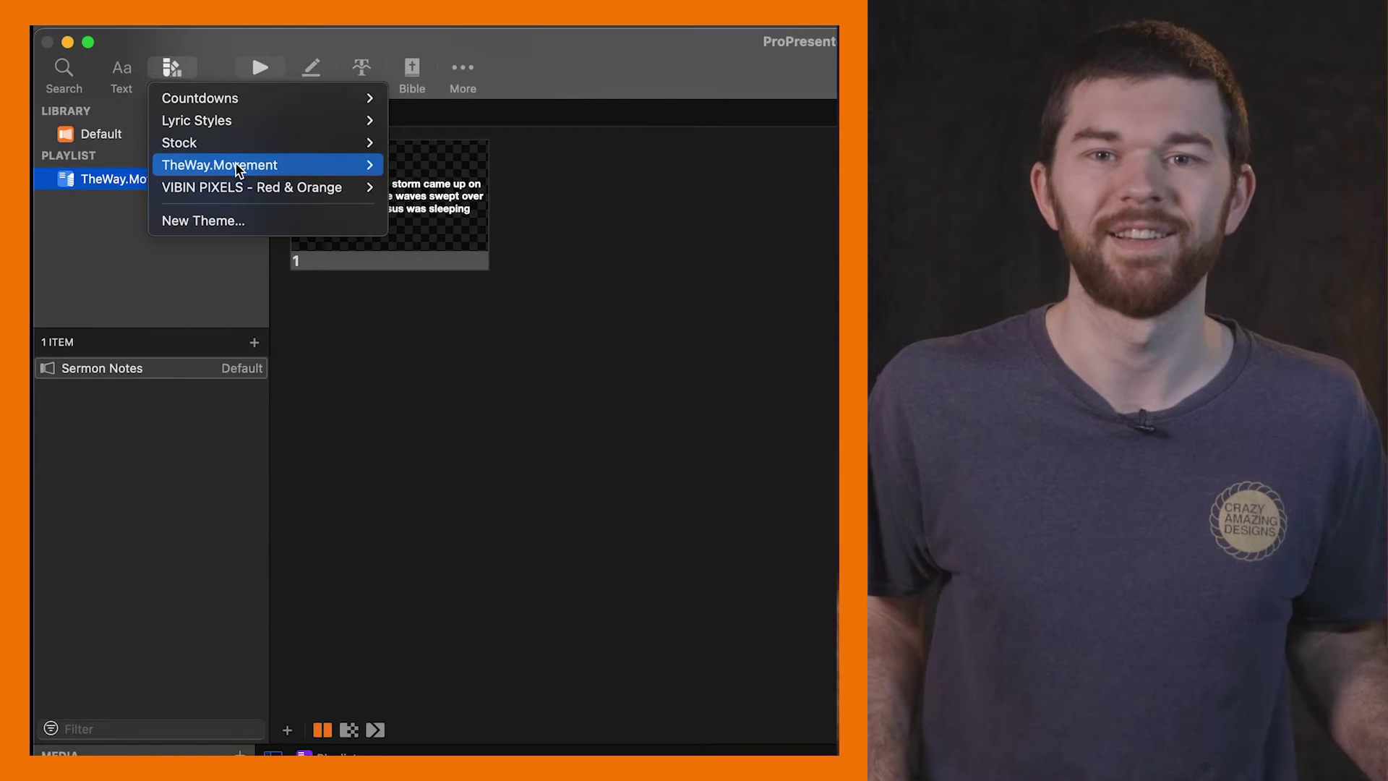
{"action": "mouse_move", "coordinate": [239, 166]}
{"action": "mouse_move", "coordinate": [510, 168]}
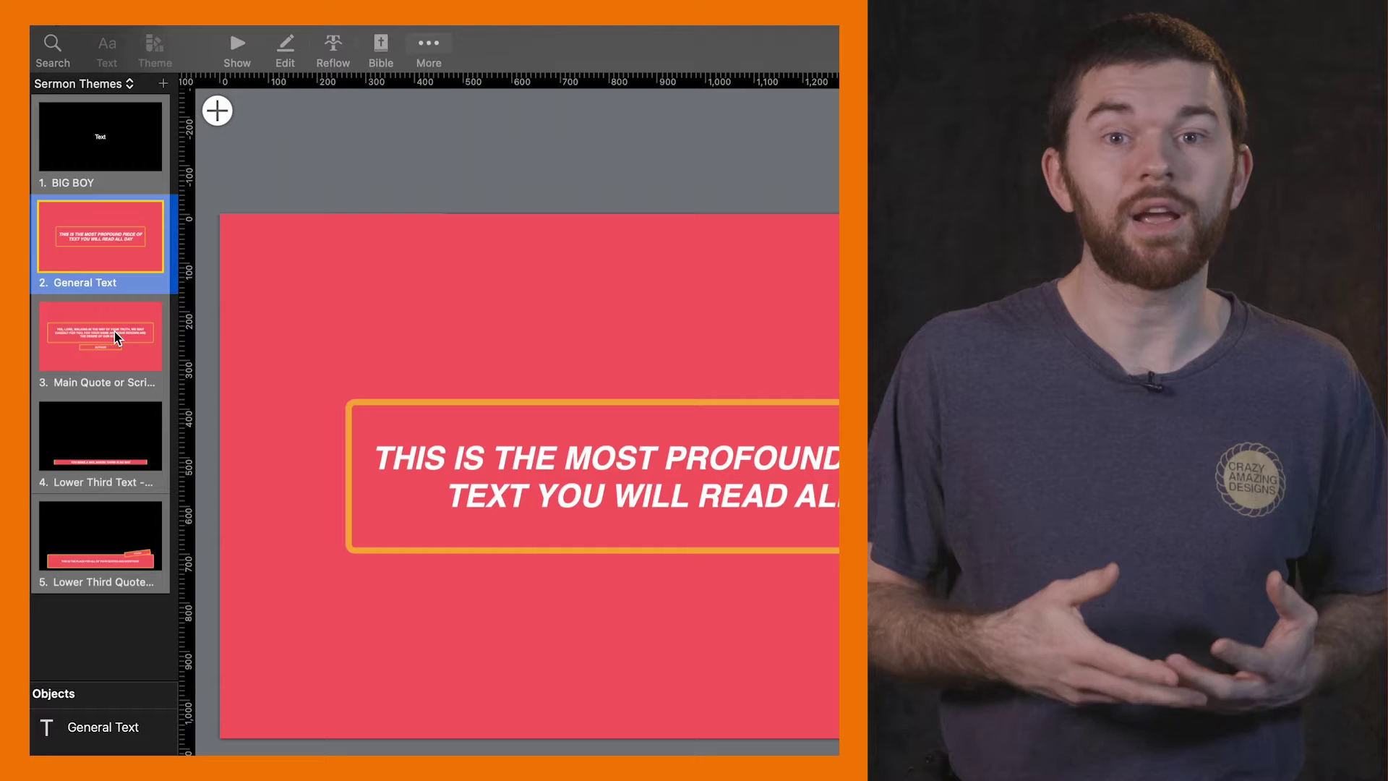
{"action": "left_click", "coordinate": [114, 331]}
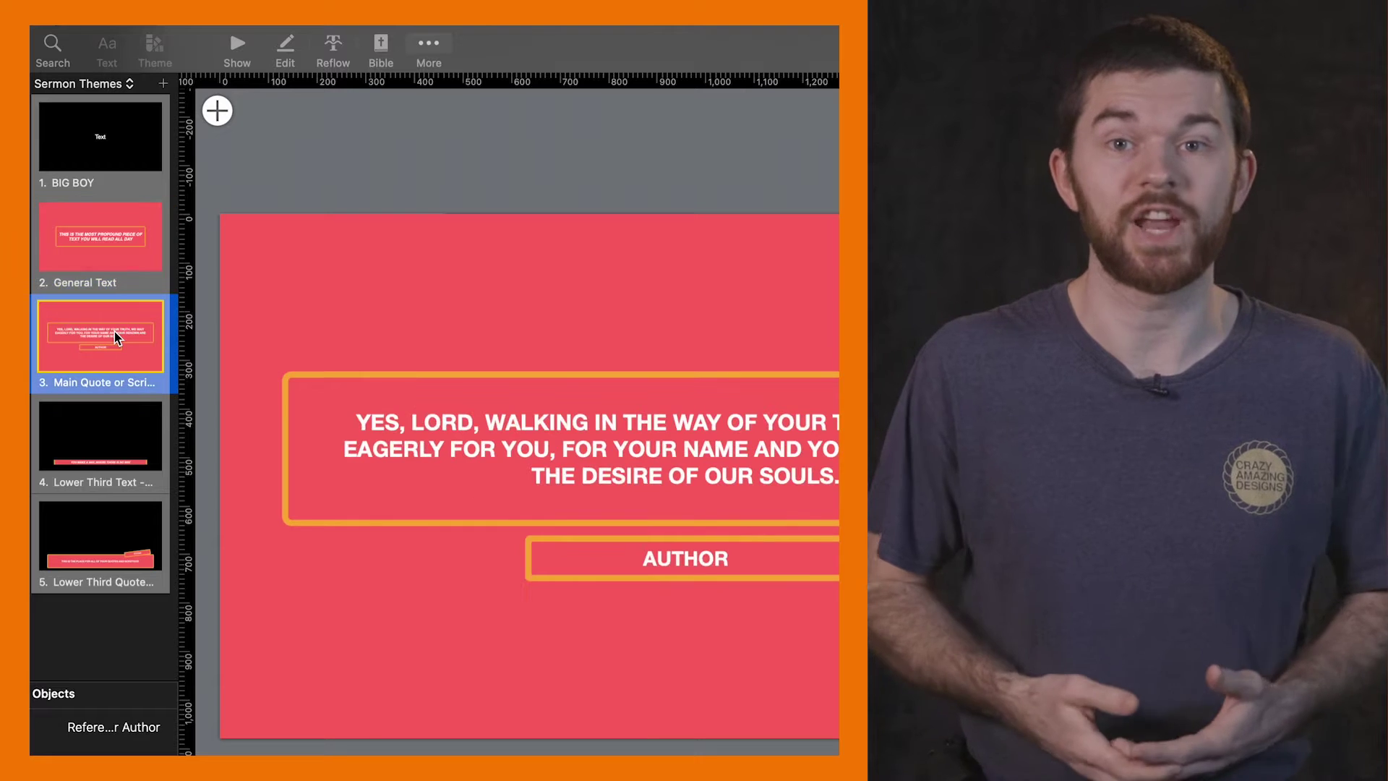
Select the Pixels object and then the Background object on that slide.
{"action": "left_click", "coordinate": [550, 307]}
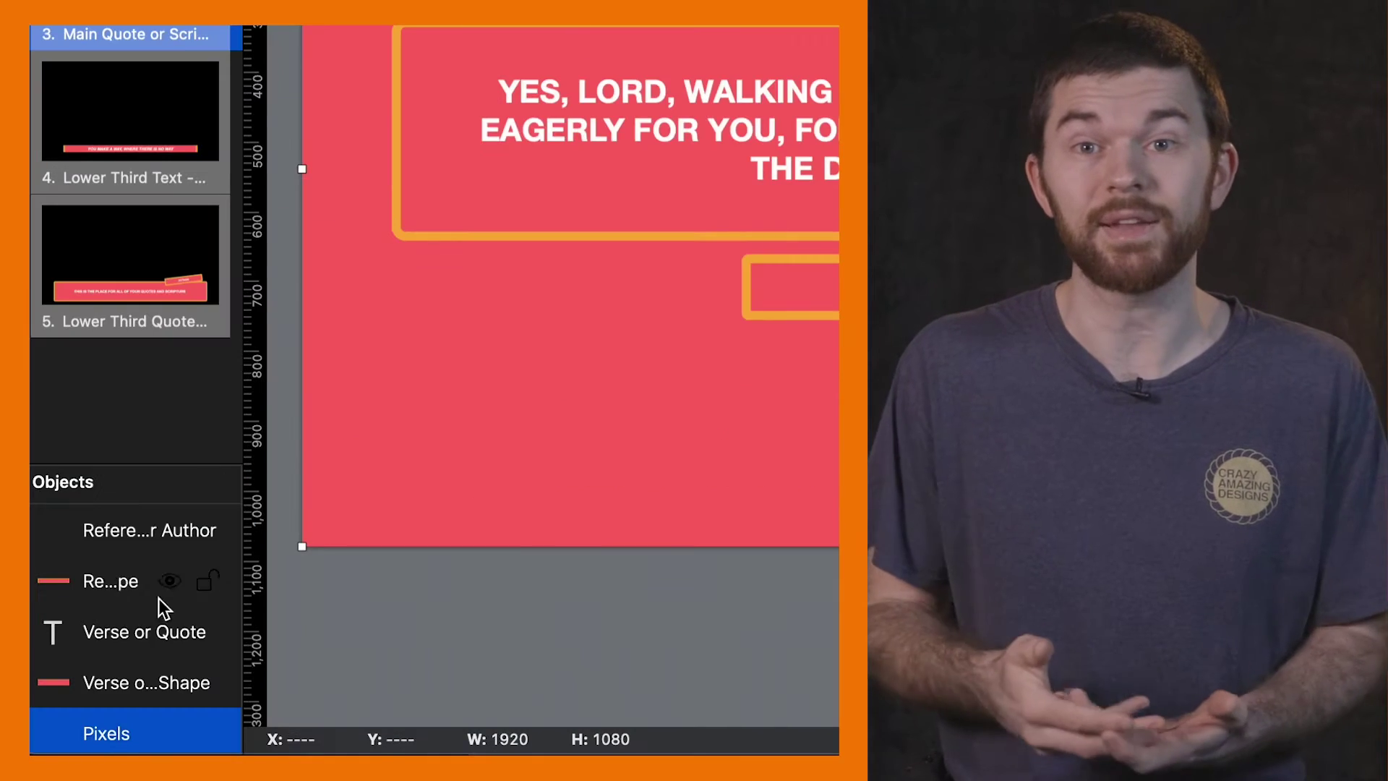
{"action": "scroll", "coordinate": [132, 645], "scroll_direction": "down", "scroll_amount": 1}
{"action": "left_click", "coordinate": [93, 727]}
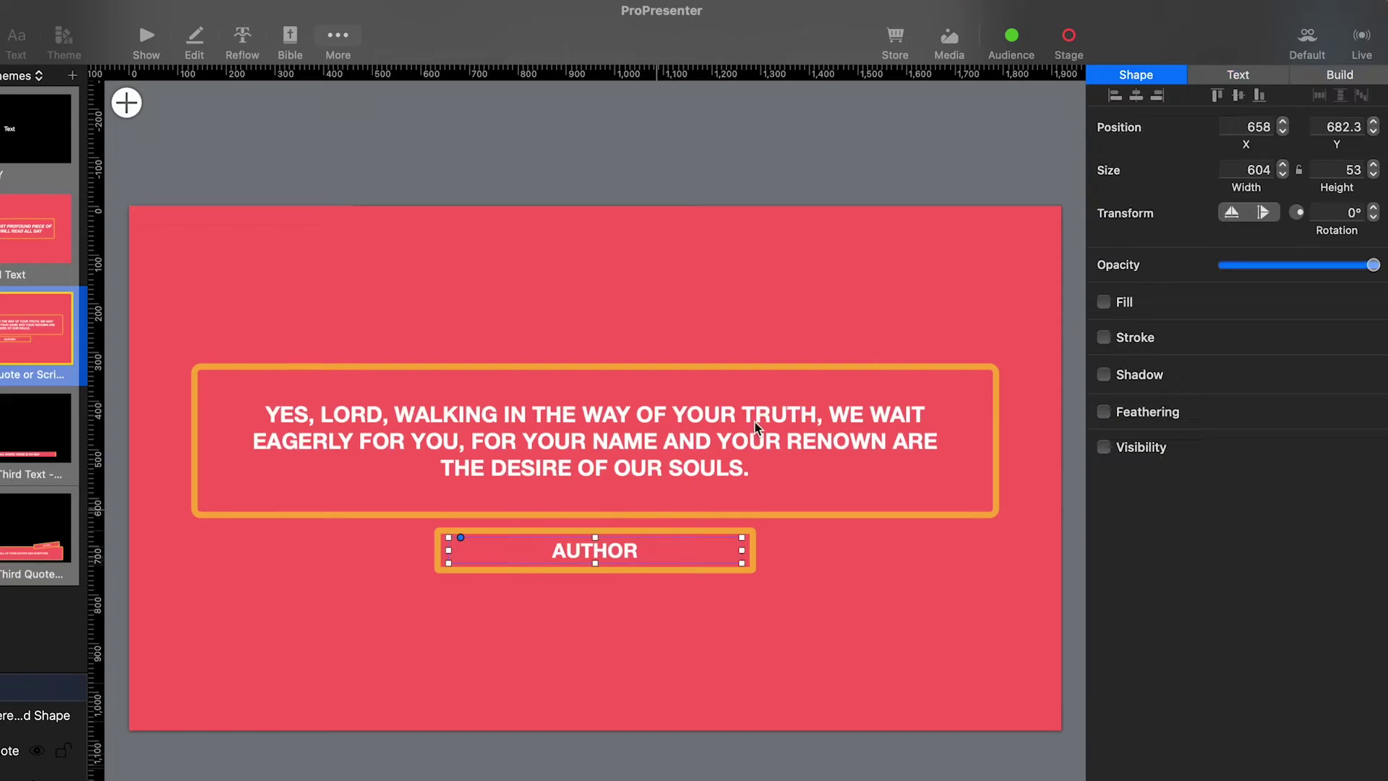
Set the label box's Linked Text to Slide Label for the Current Slide.
{"action": "left_click", "coordinate": [1226, 75]}
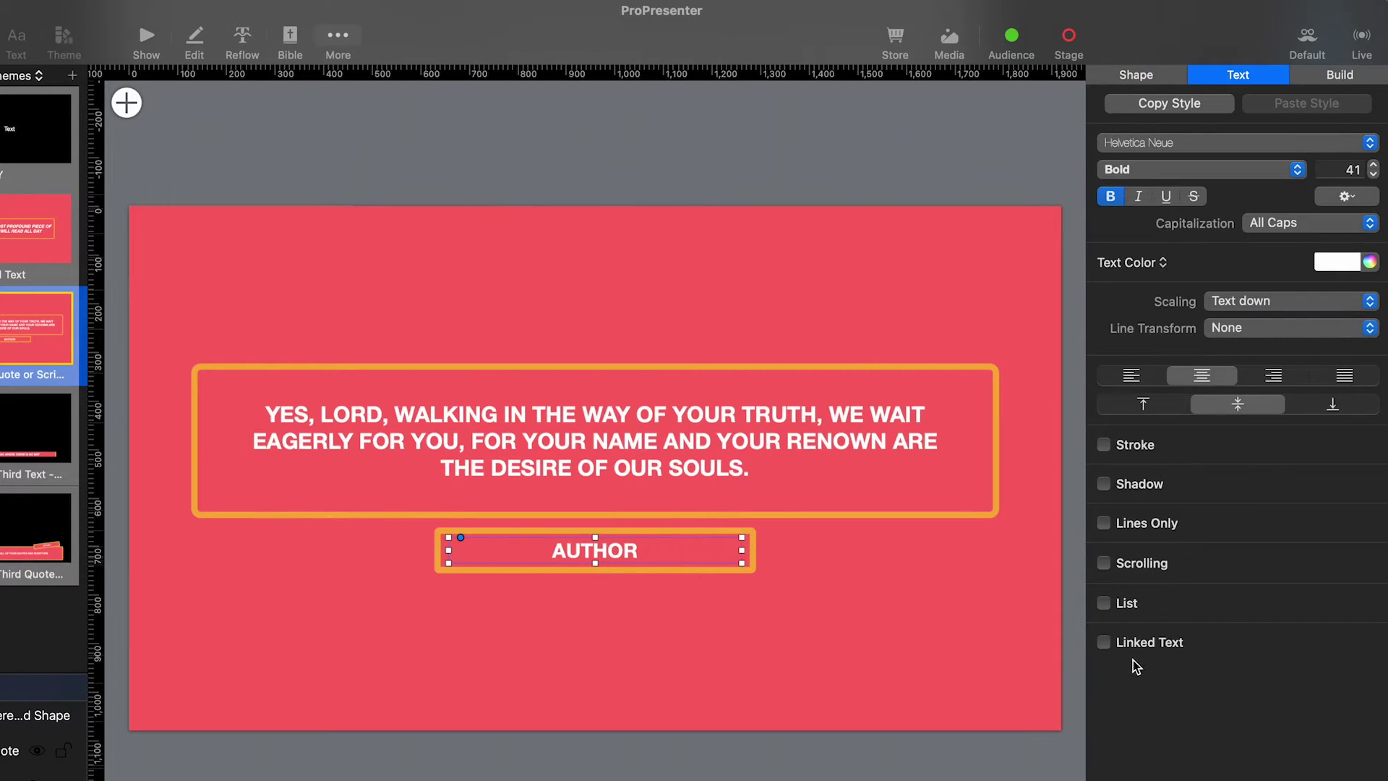
{"action": "left_click", "coordinate": [1105, 642]}
{"action": "left_click", "coordinate": [1229, 644]}
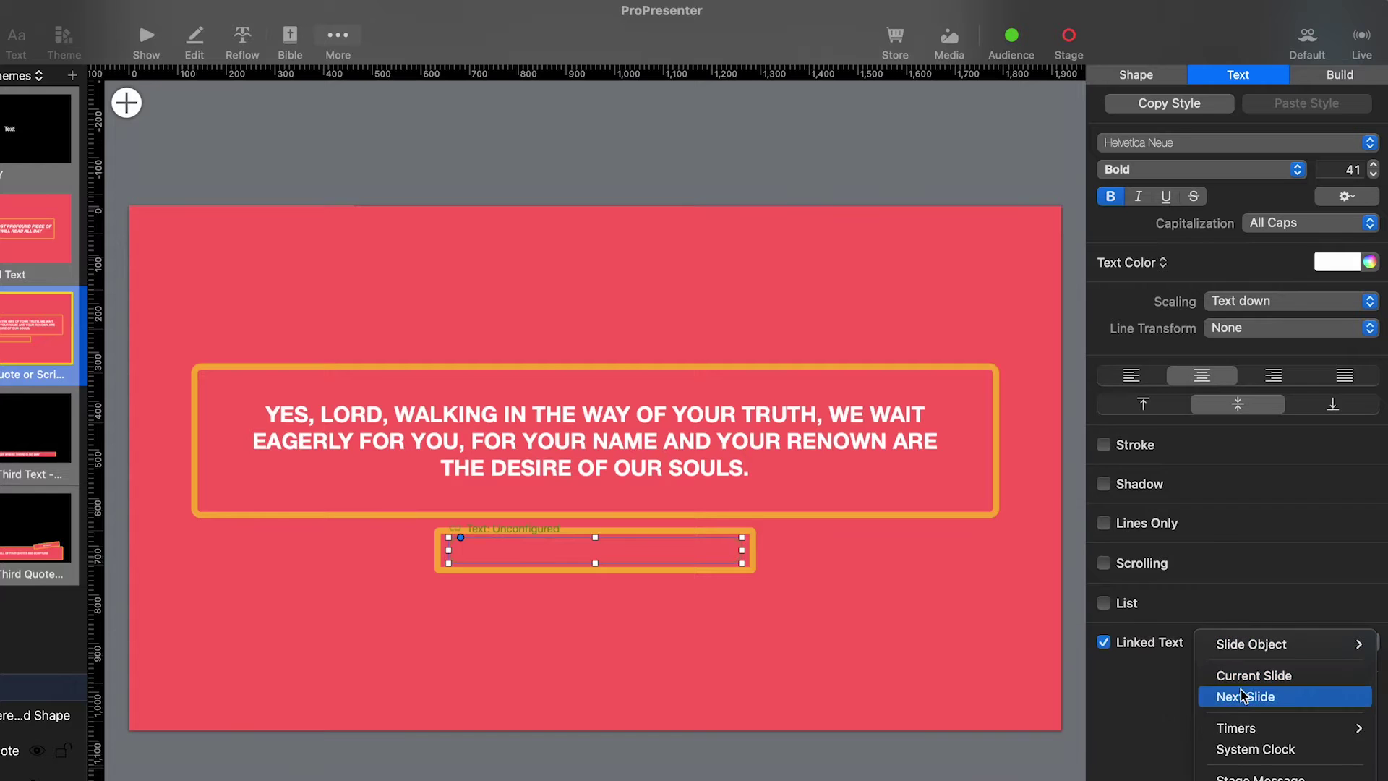
{"action": "left_click", "coordinate": [1248, 738]}
{"action": "left_click", "coordinate": [1226, 672]}
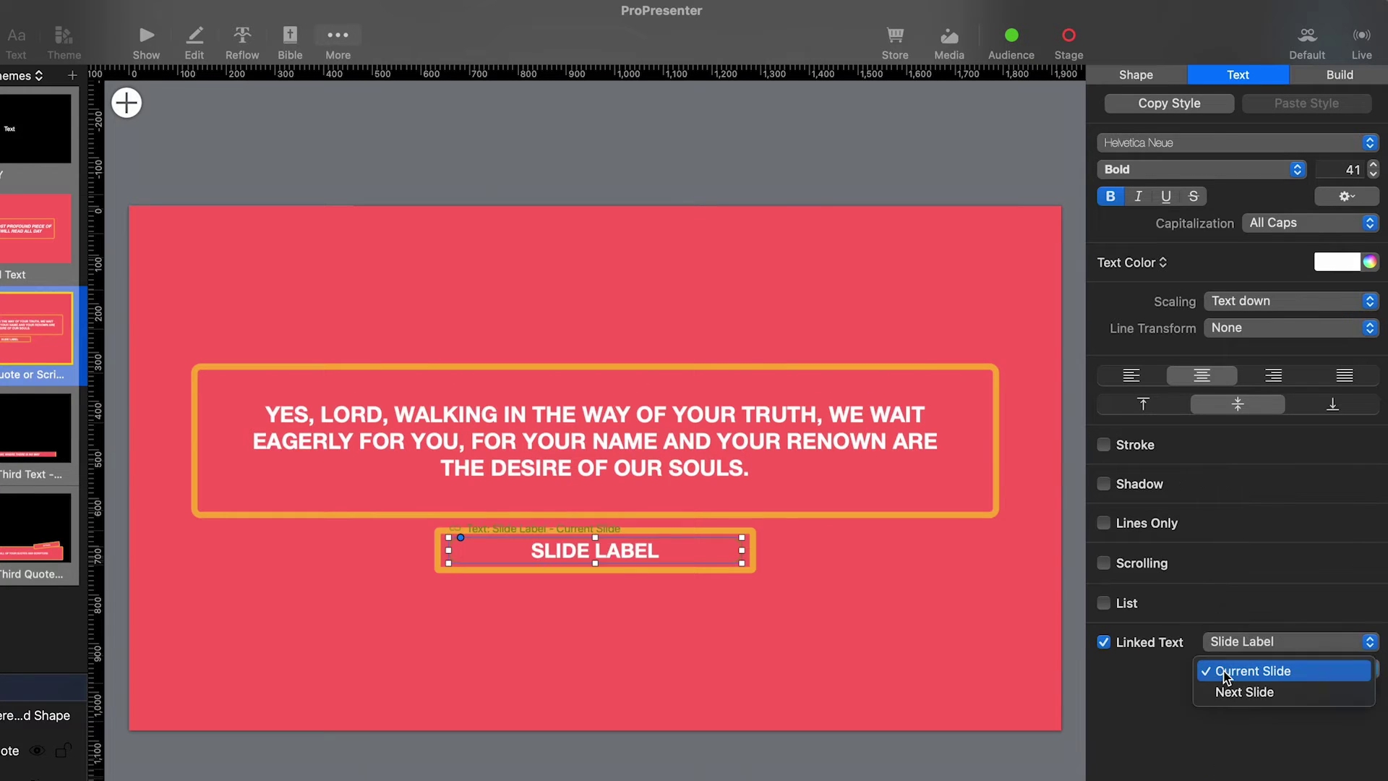
On the Lower Third Quote or Scripture slide, make the AUTHOR box linked text.
{"action": "left_click", "coordinate": [1240, 672]}
{"action": "left_click", "coordinate": [46, 527]}
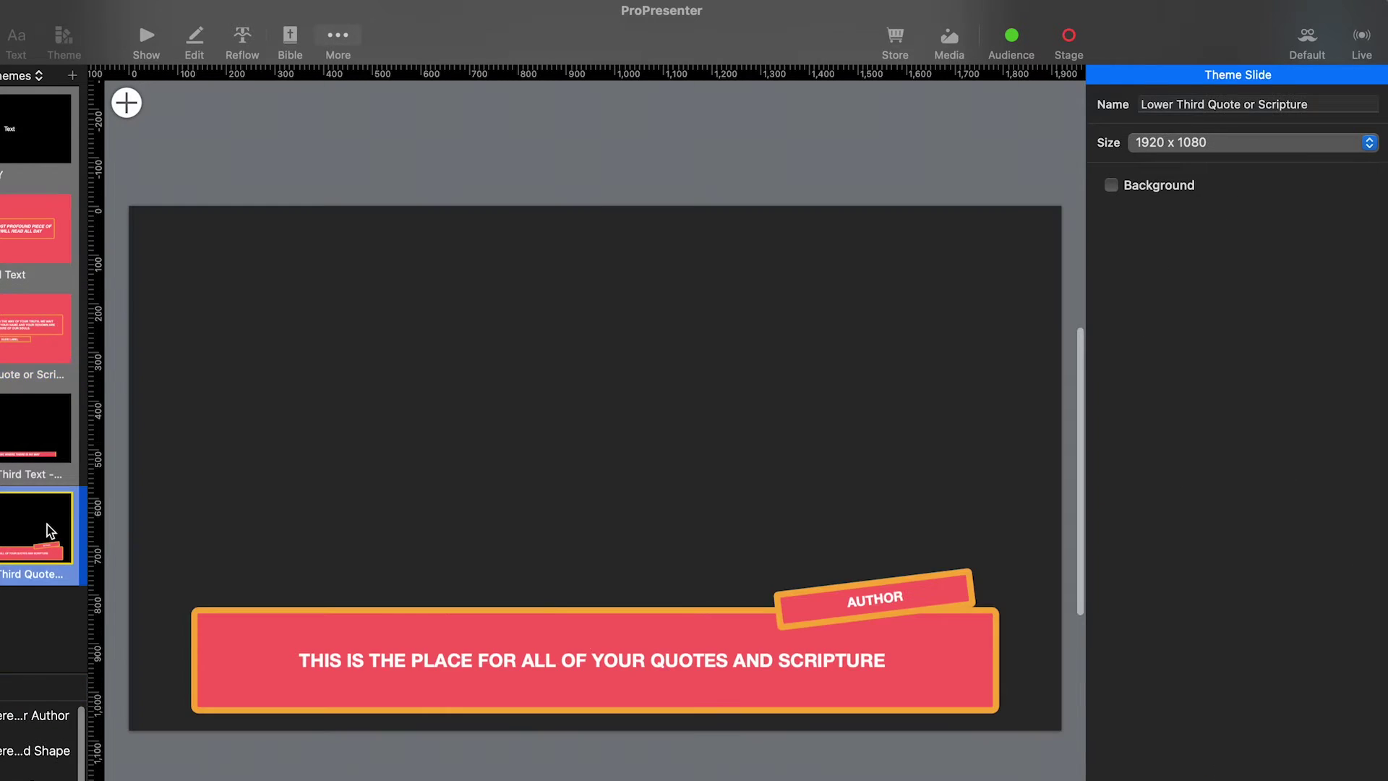
{"action": "left_click", "coordinate": [876, 599]}
{"action": "left_click", "coordinate": [1137, 641]}
{"action": "left_click", "coordinate": [1270, 642]}
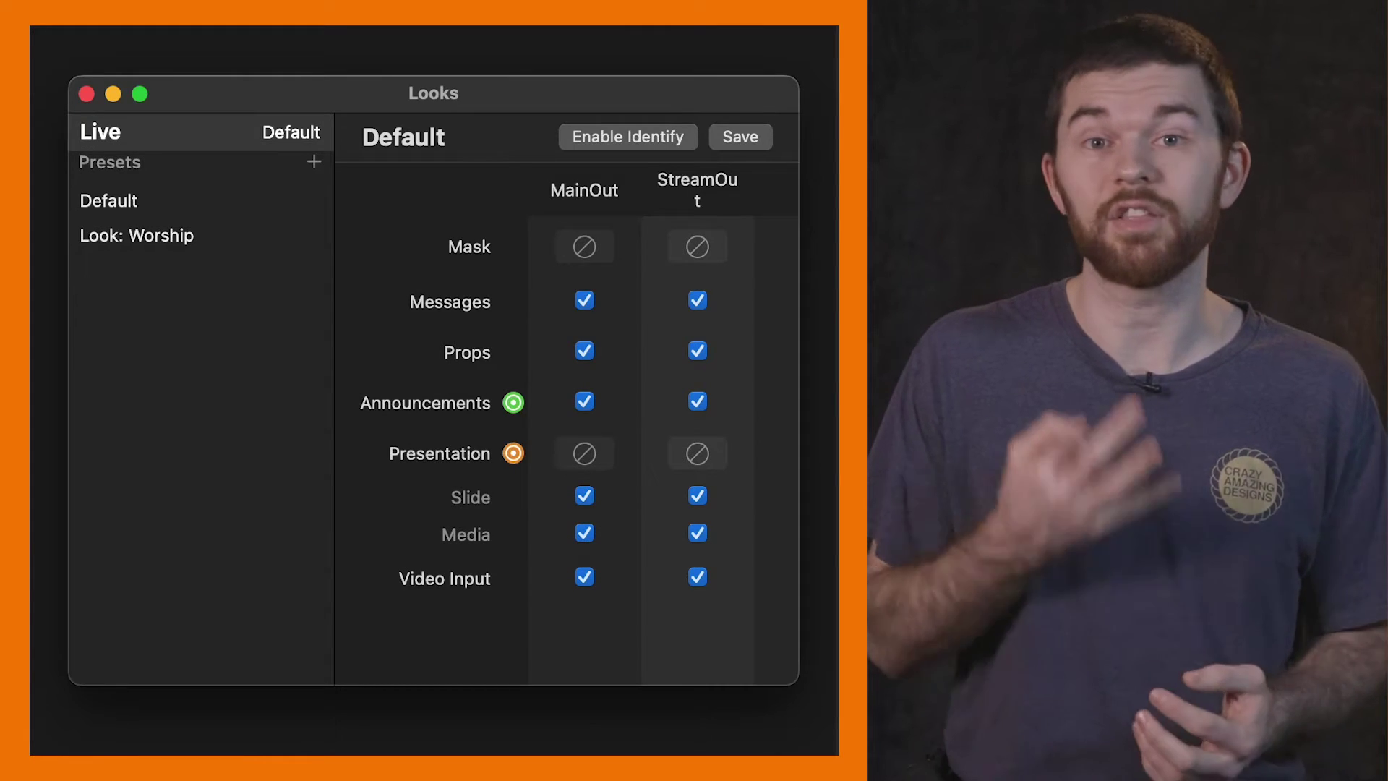
Add three new looks and rename Look 1 to Sermon:Notes.
{"action": "left_click", "coordinate": [315, 161]}
{"action": "left_click", "coordinate": [316, 161]}
{"action": "left_click", "coordinate": [315, 161]}
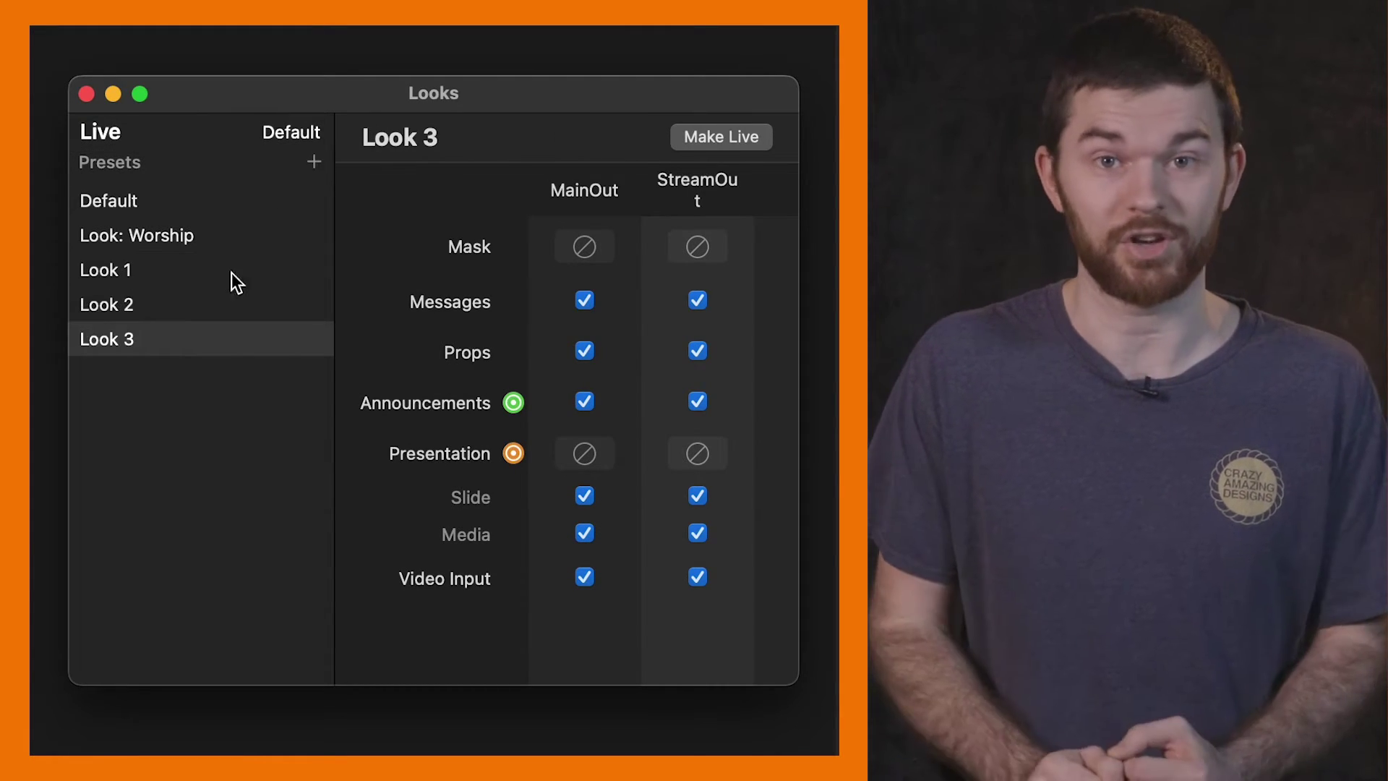
{"action": "right_click", "coordinate": [200, 270]}
{"action": "left_click", "coordinate": [248, 356]}
{"action": "type", "text": "Sermon:Notes"}
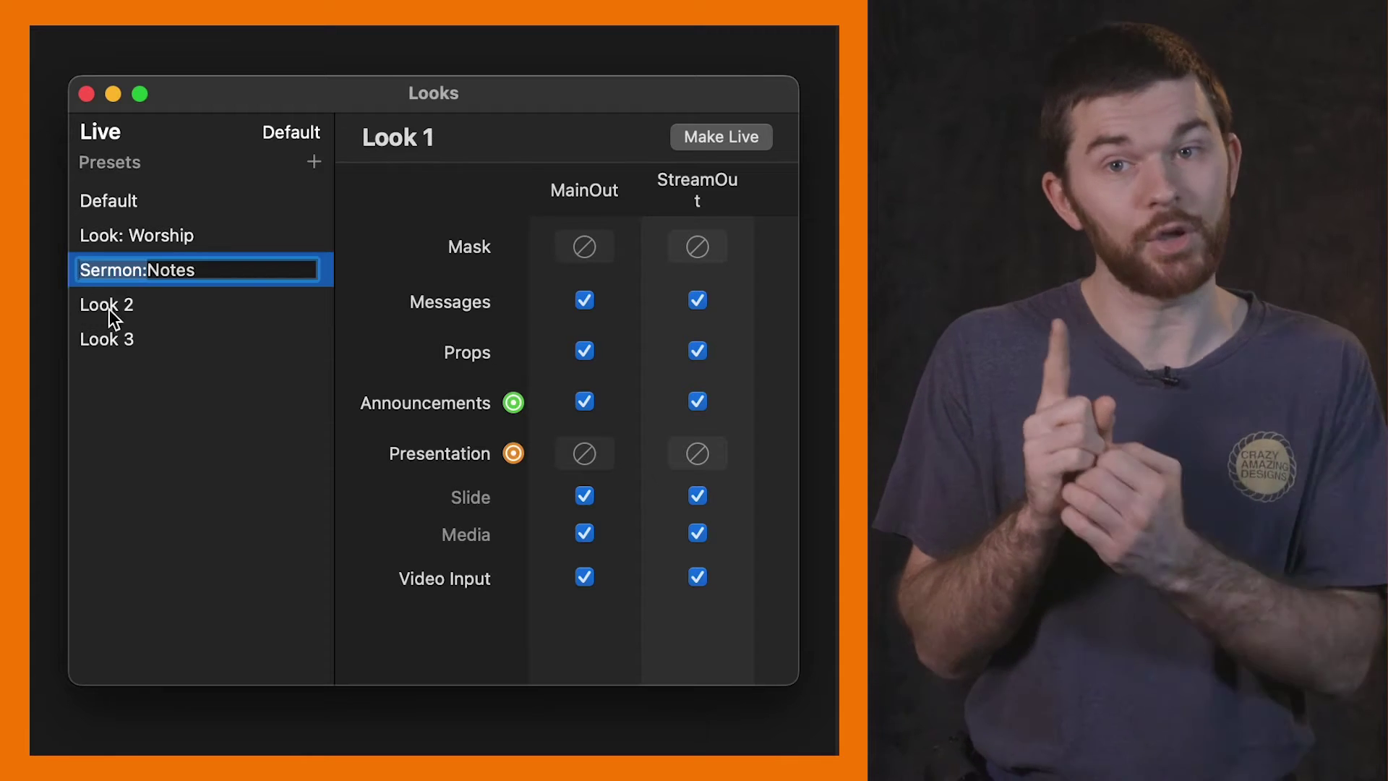
Rename Look 2 to Sermon:Scripture and Look 3 to Sermon:Full.
{"action": "right_click", "coordinate": [116, 311]}
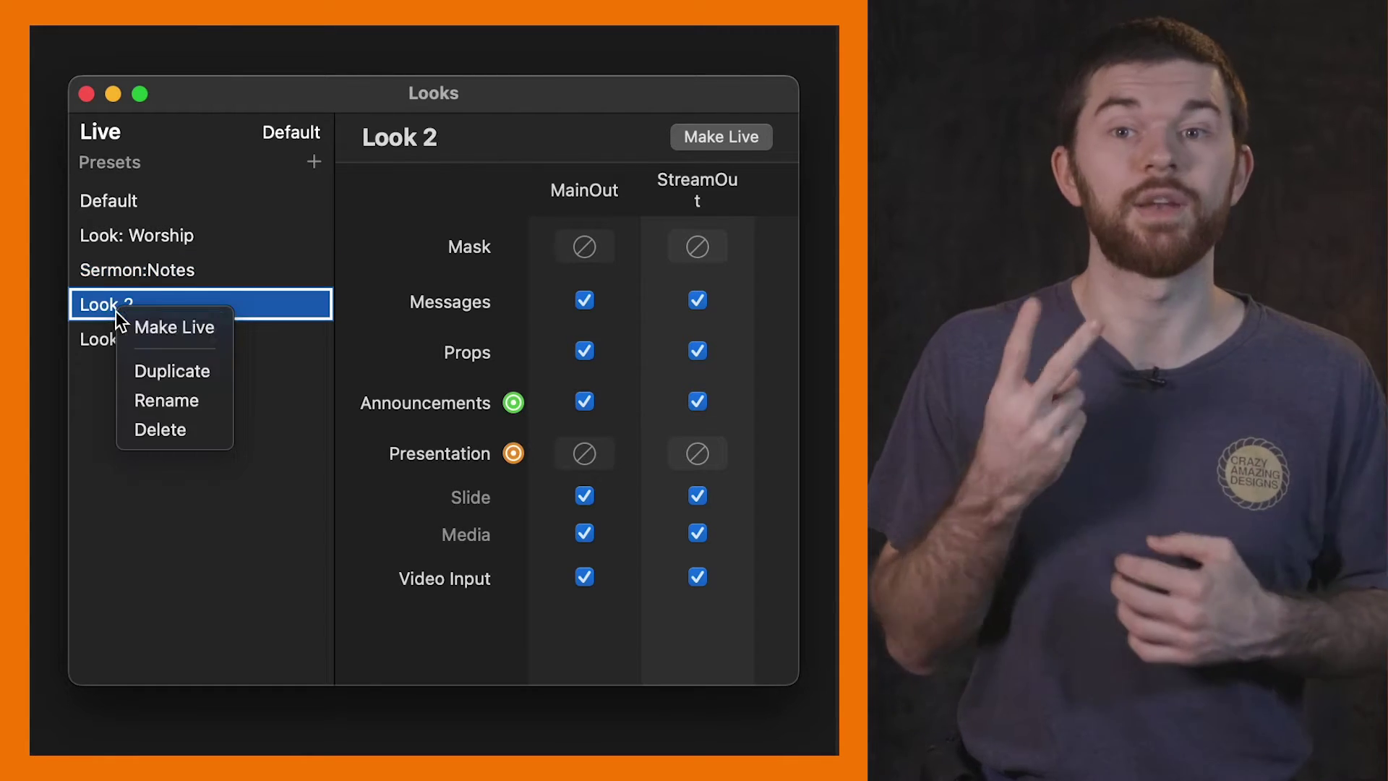
{"action": "left_click", "coordinate": [165, 400]}
{"action": "type", "text": "Sermon:Scripture"}
{"action": "key", "text": "Return"}
{"action": "right_click", "coordinate": [116, 339]}
{"action": "left_click", "coordinate": [176, 436]}
{"action": "type", "text": "Sermon:Full"}
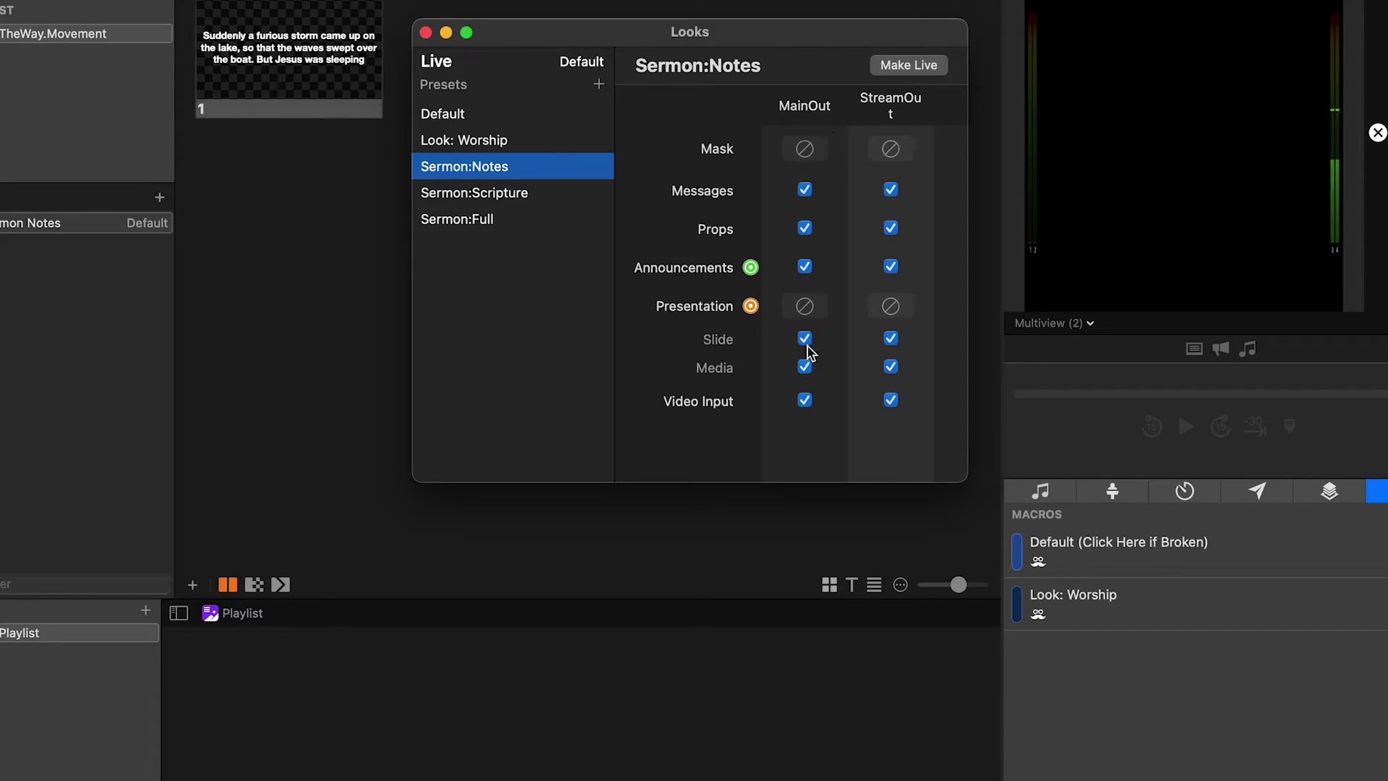
Give Sermon:Notes a Sermon Themes main-output theme and Lower Third Text - Up to 3 Lines for StreamOut.
{"action": "left_click", "coordinate": [807, 308]}
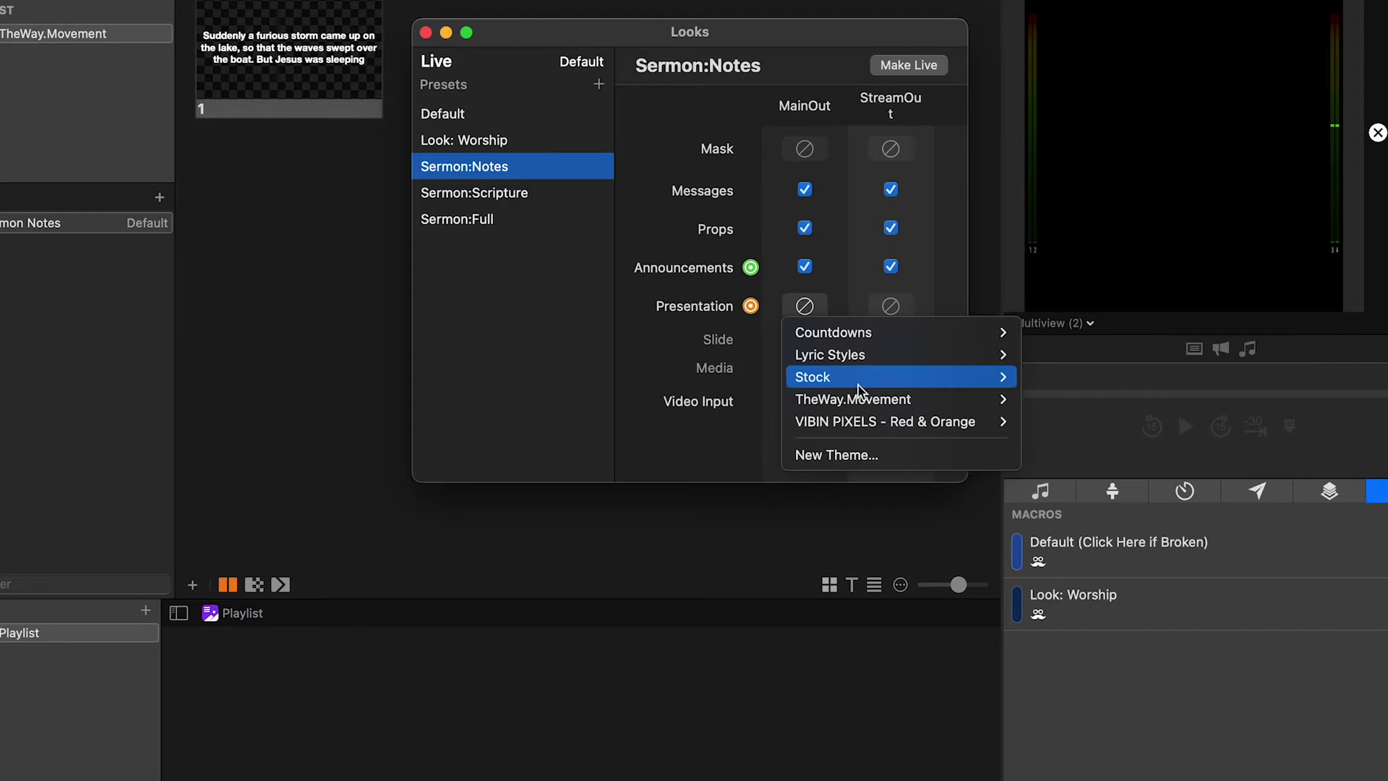
{"action": "mouse_move", "coordinate": [866, 399]}
{"action": "mouse_move", "coordinate": [1063, 405]}
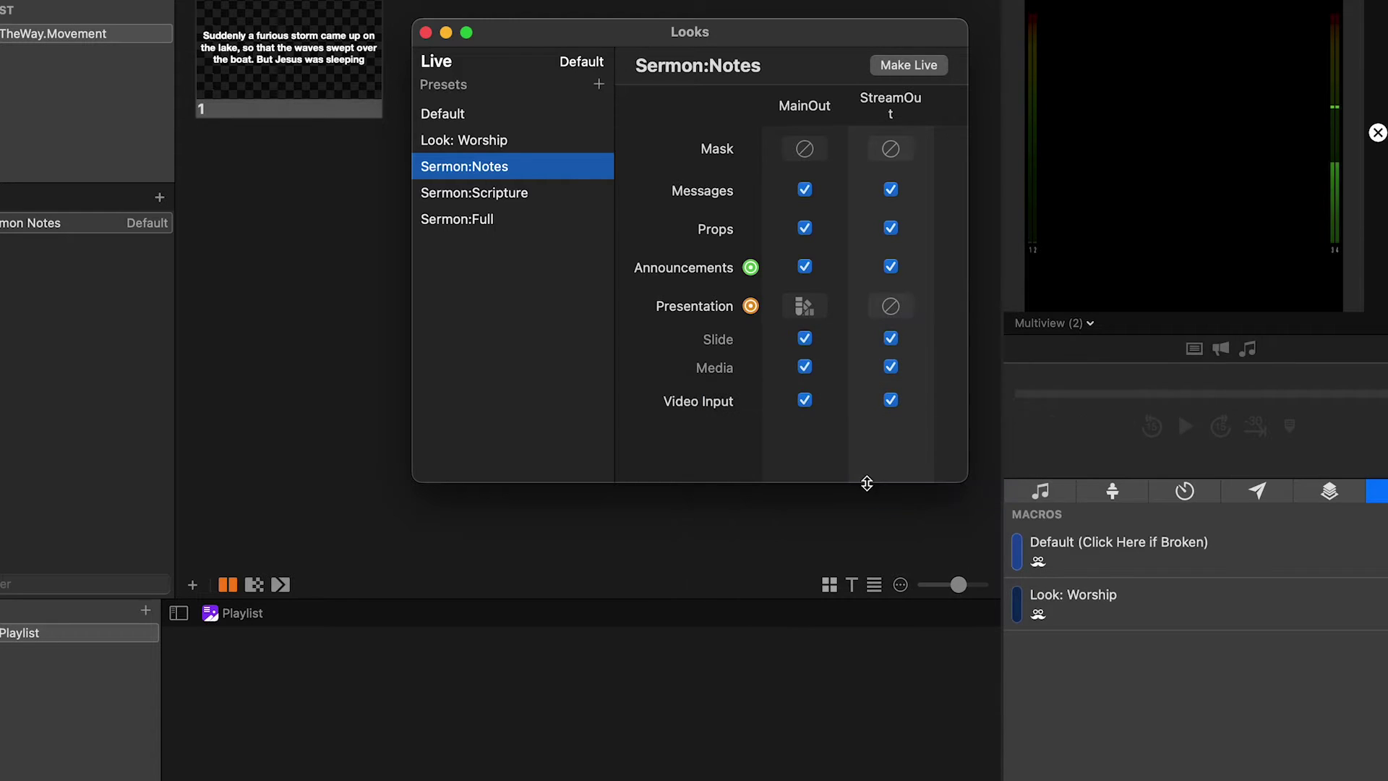
{"action": "left_click", "coordinate": [892, 307]}
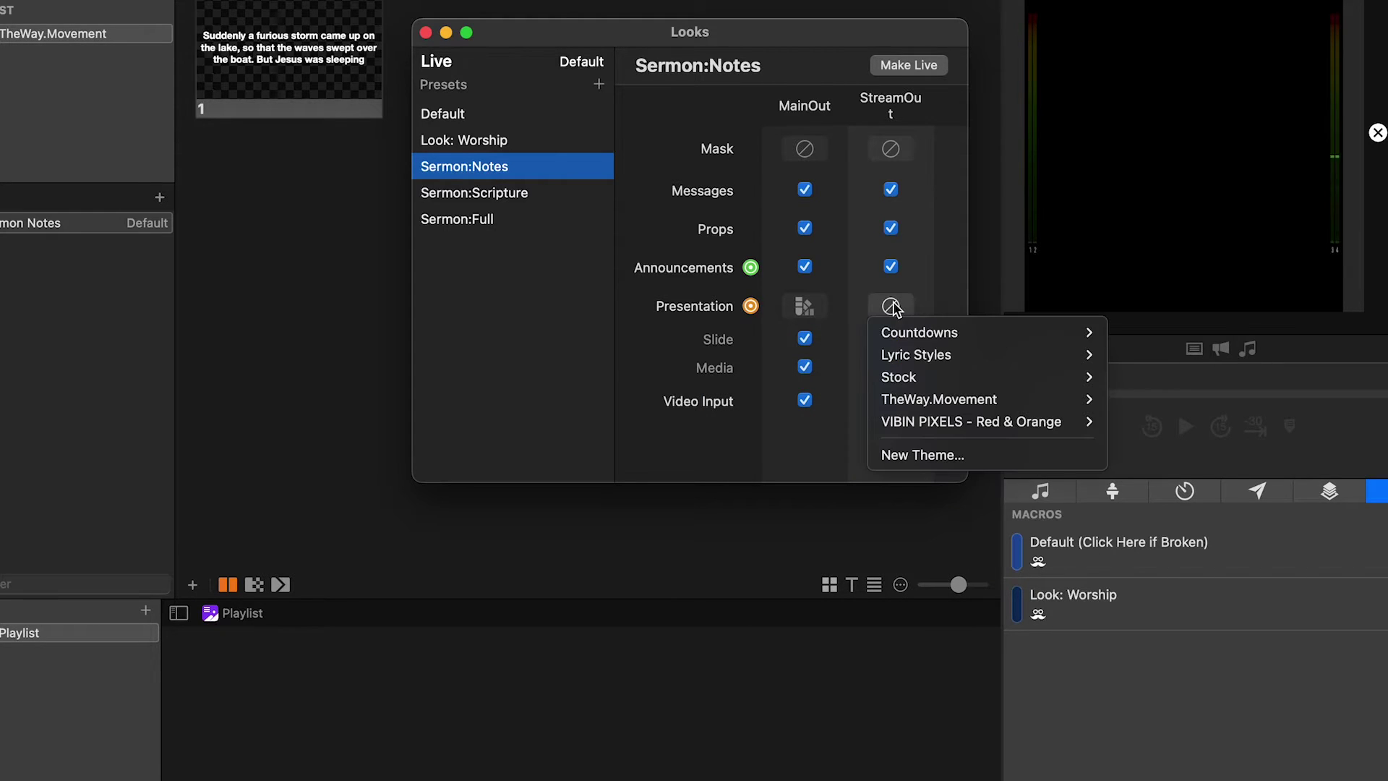
{"action": "mouse_move", "coordinate": [1199, 403]}
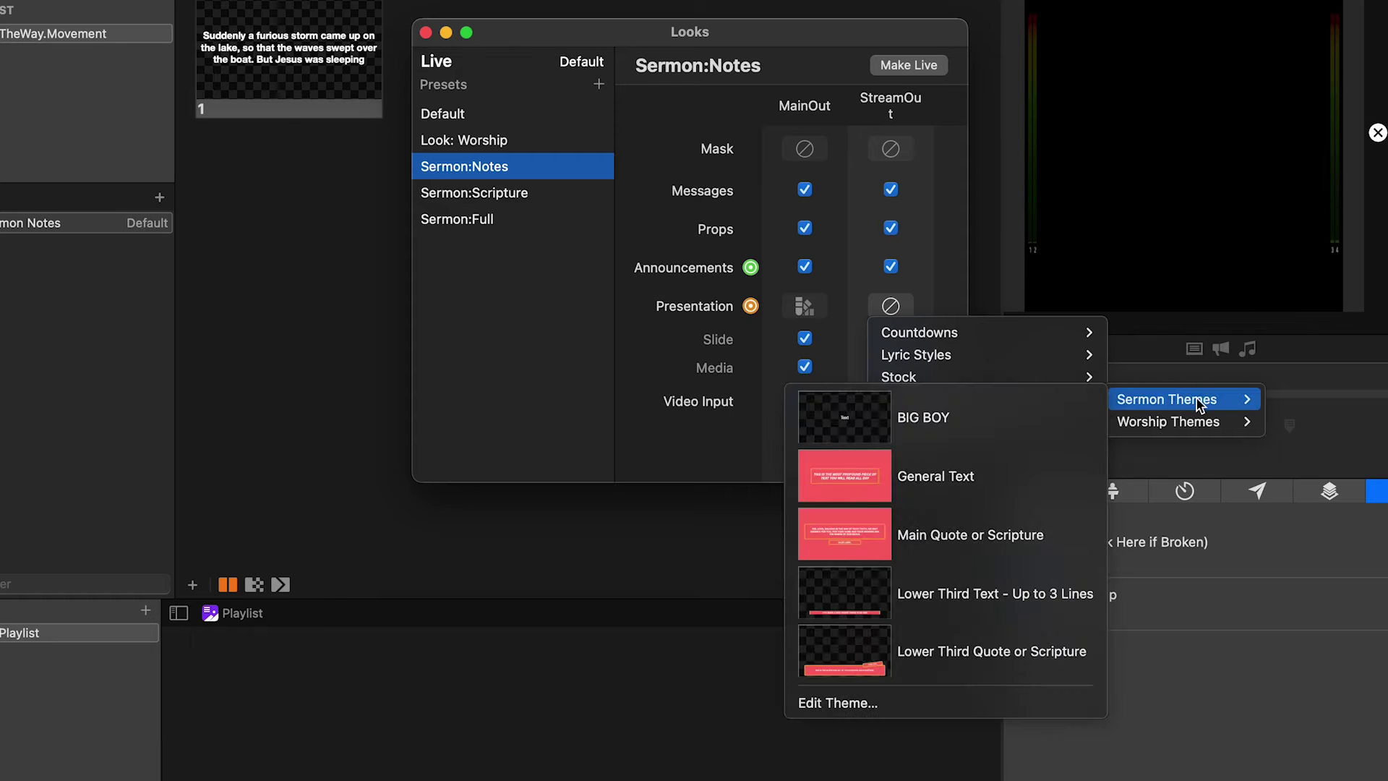
{"action": "left_click", "coordinate": [932, 594]}
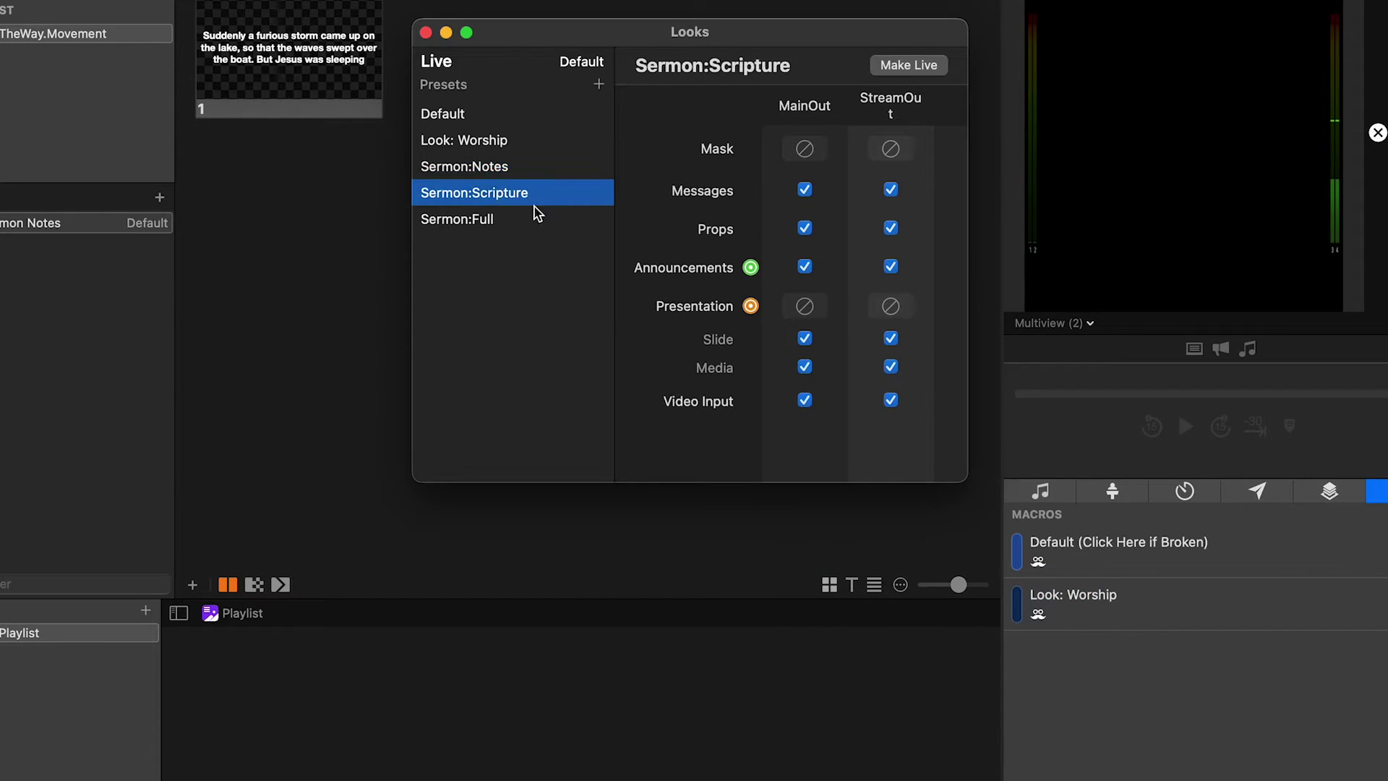
Set Sermon:Scripture to Main Quote or Scripture on MainOut and Lower Third Quote or Scripture on StreamOut.
{"action": "left_click", "coordinate": [805, 308]}
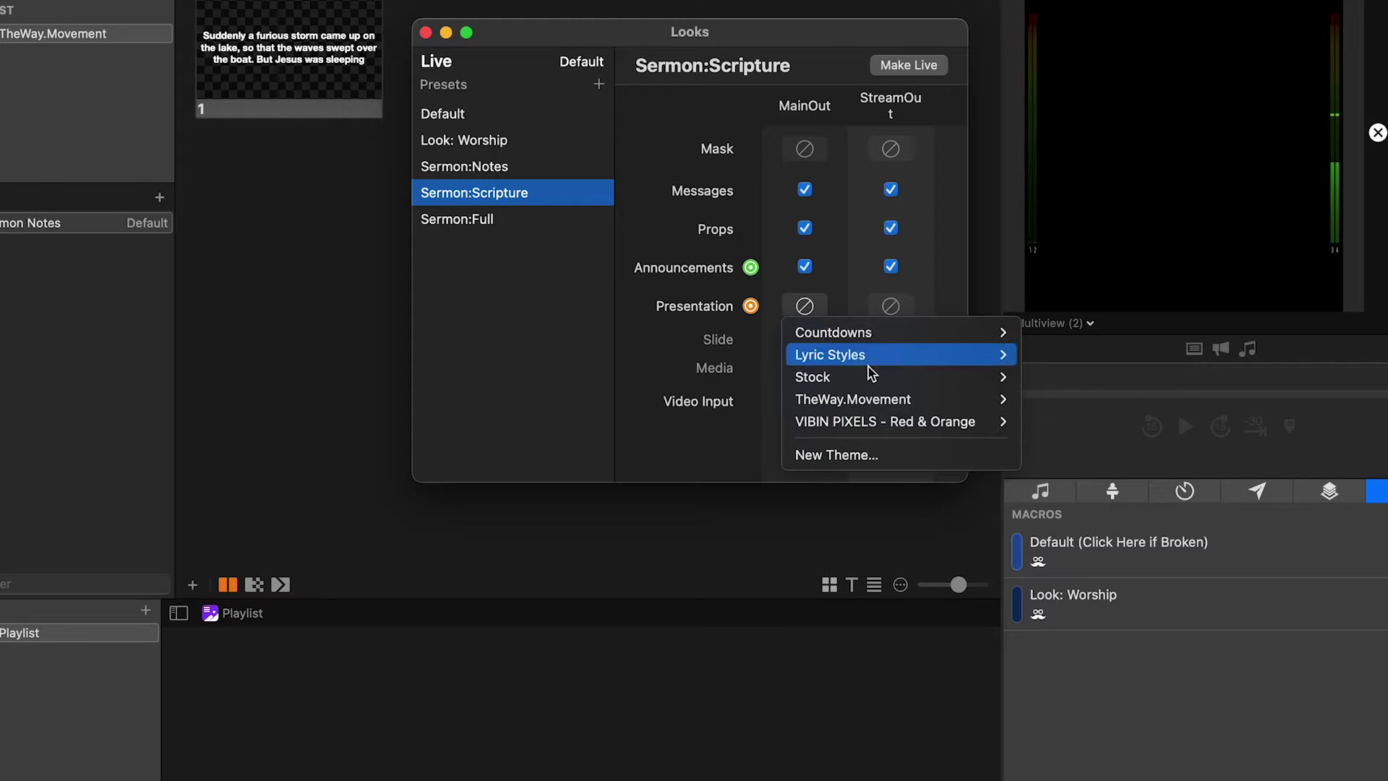
{"action": "mouse_move", "coordinate": [1069, 410]}
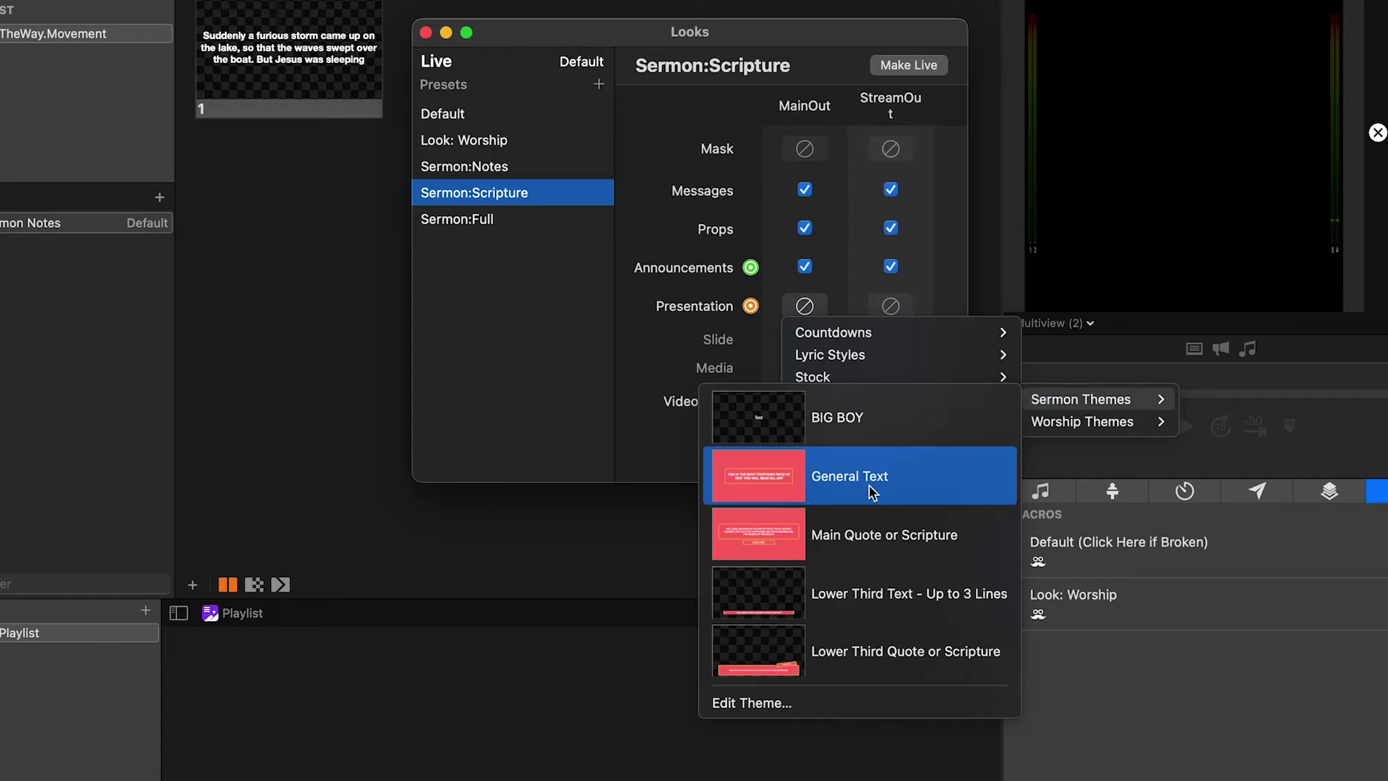
{"action": "left_click", "coordinate": [846, 533]}
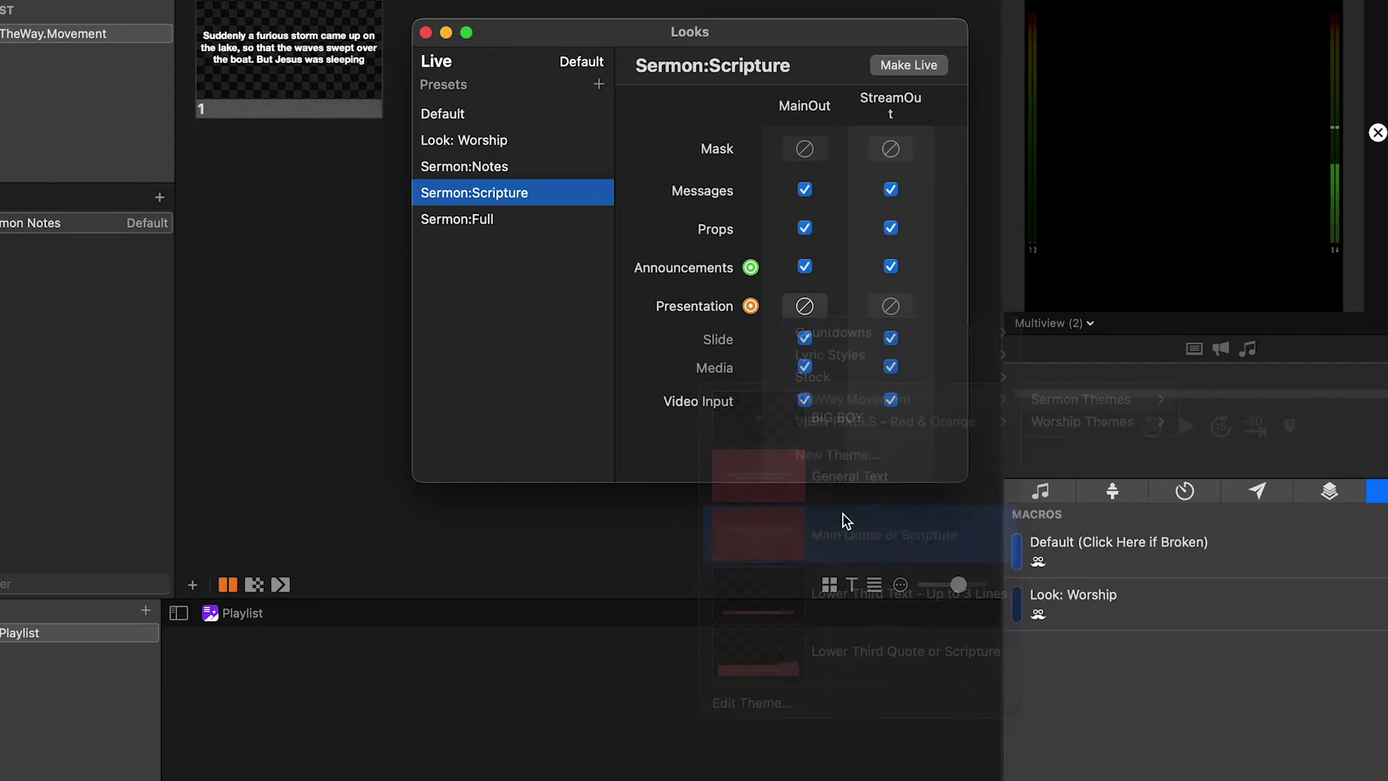
{"action": "left_click", "coordinate": [891, 308]}
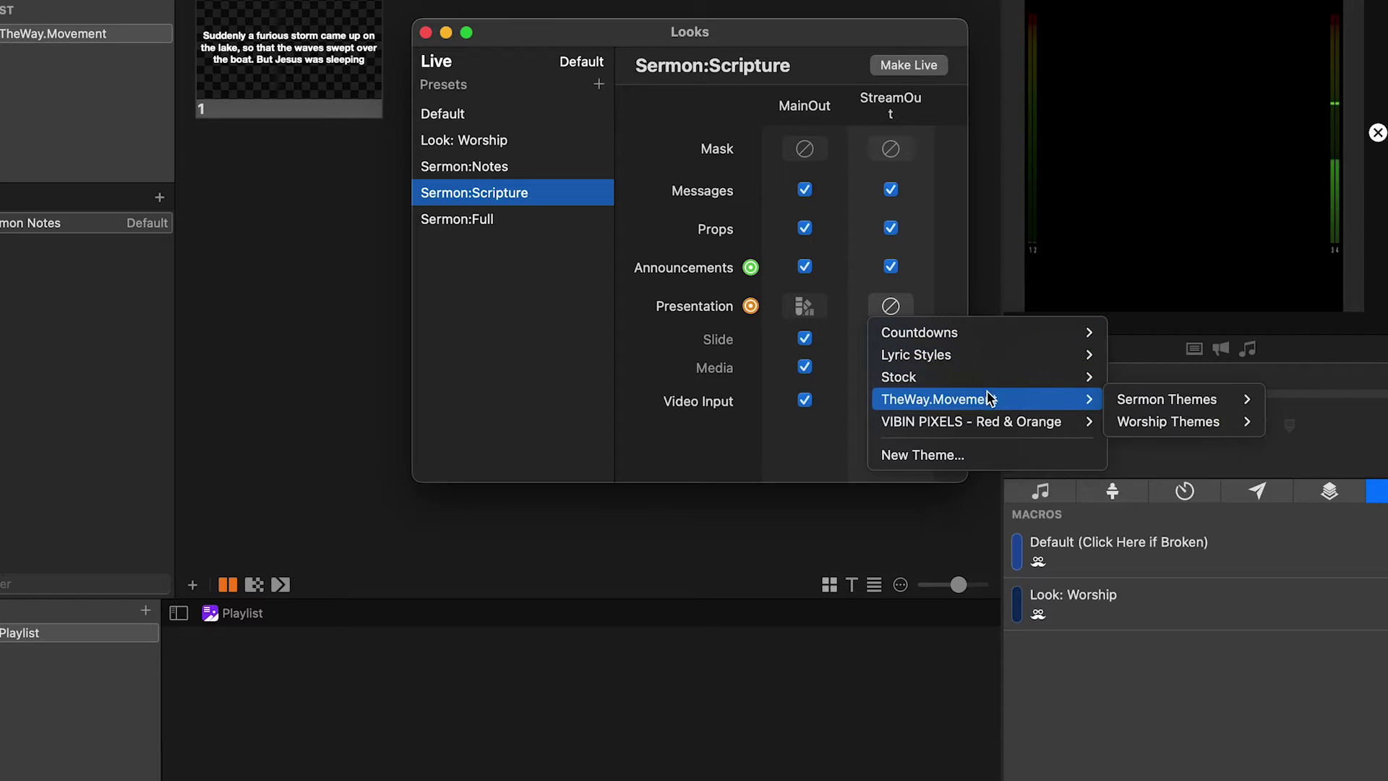
{"action": "mouse_move", "coordinate": [1136, 417]}
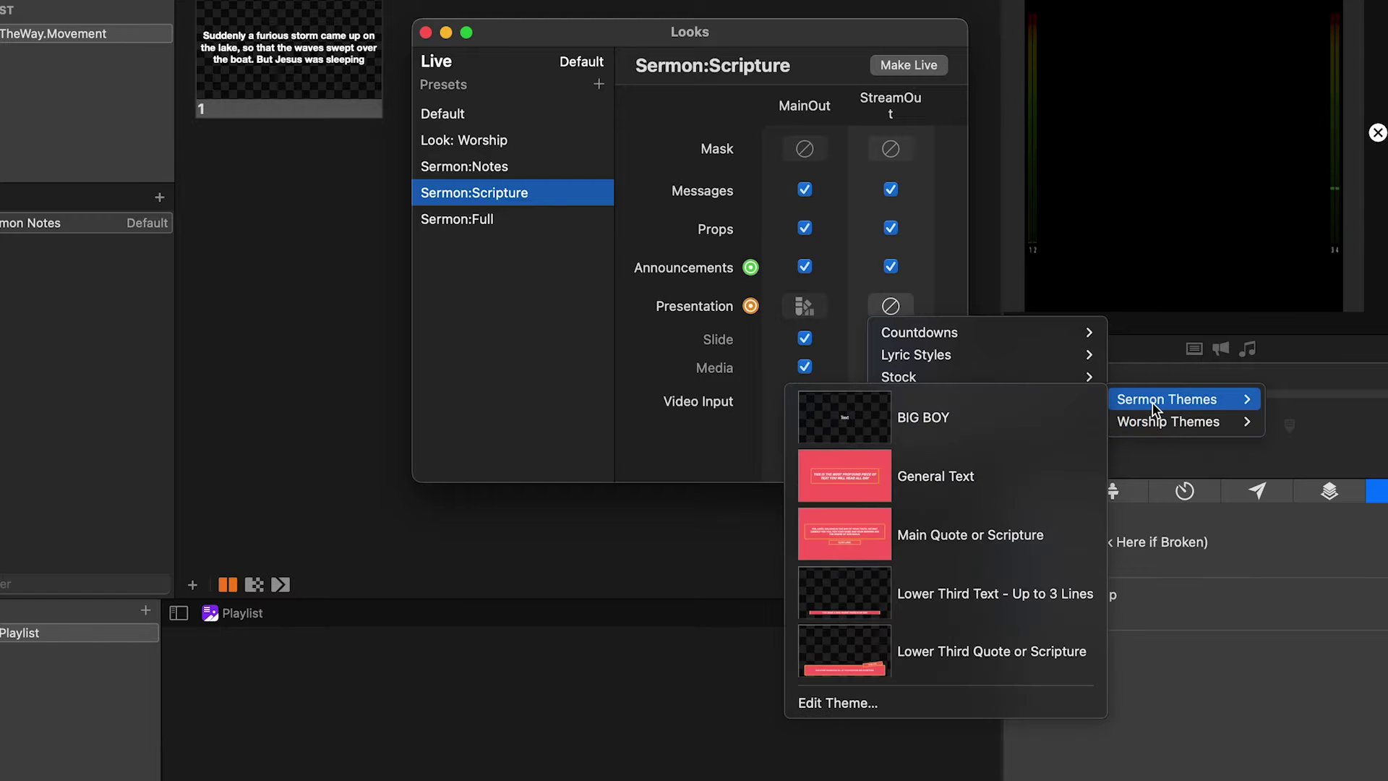
{"action": "left_click", "coordinate": [938, 656]}
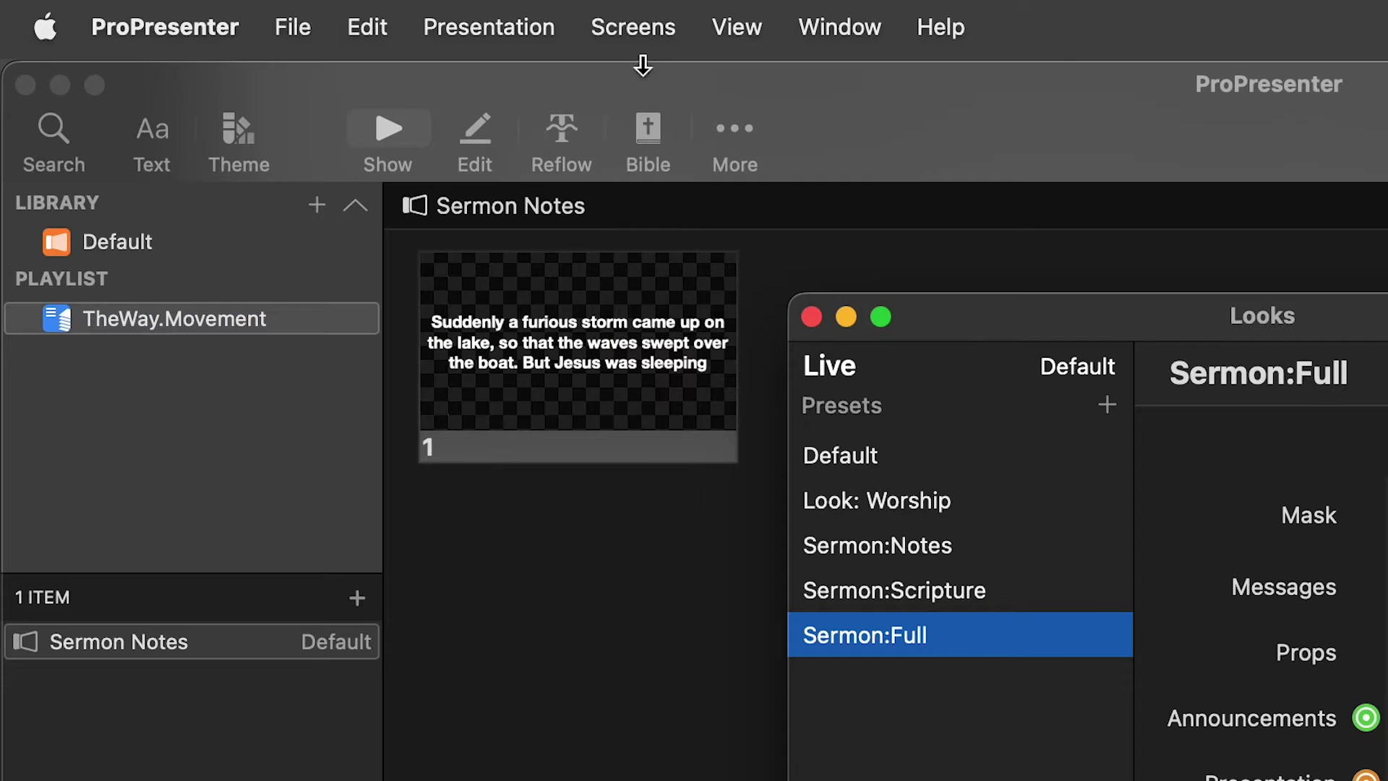
Open Configure Screens from the Screens menu to review the screen setup.
{"action": "left_click", "coordinate": [633, 29]}
{"action": "left_click", "coordinate": [736, 506]}
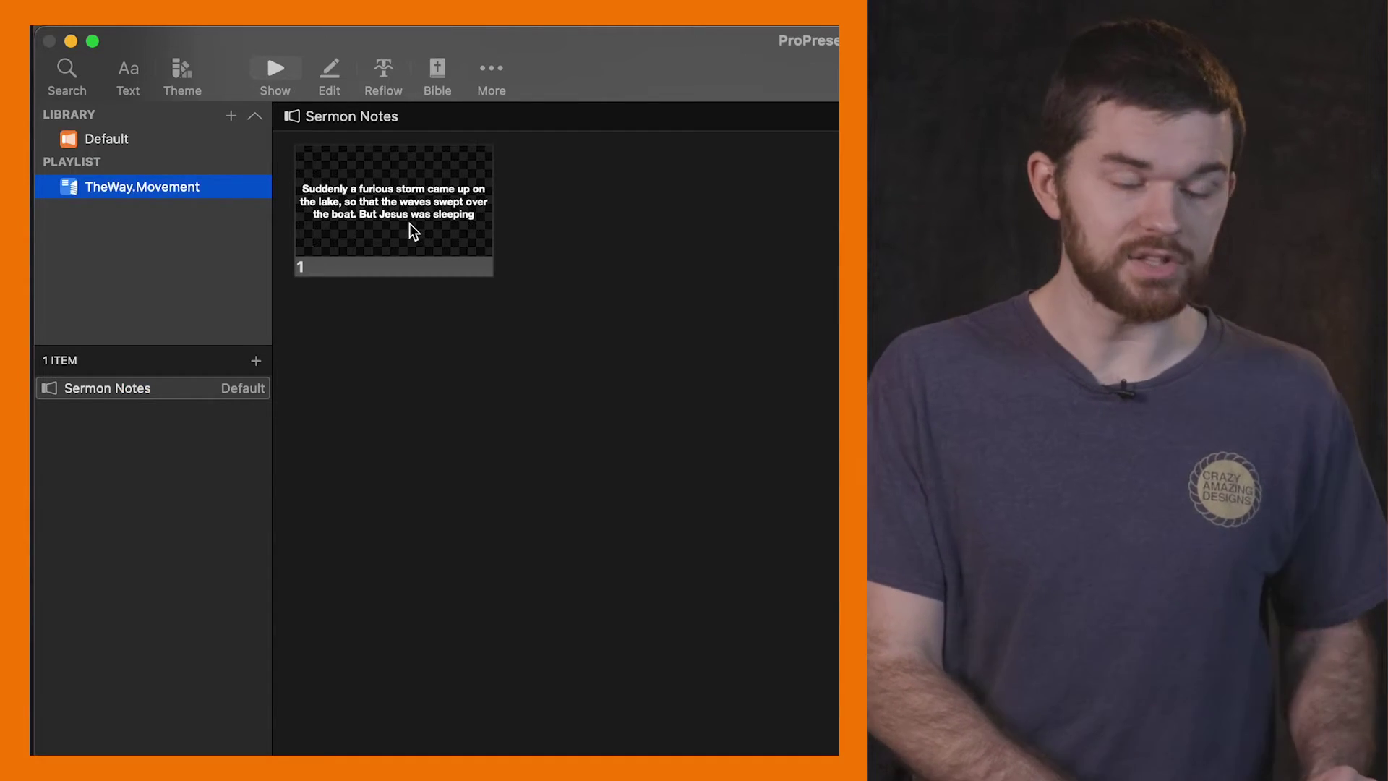
Add an Audience Look action set to Sermon:Scripture on slide 1 of Sermon Notes.
{"action": "right_click", "coordinate": [409, 229]}
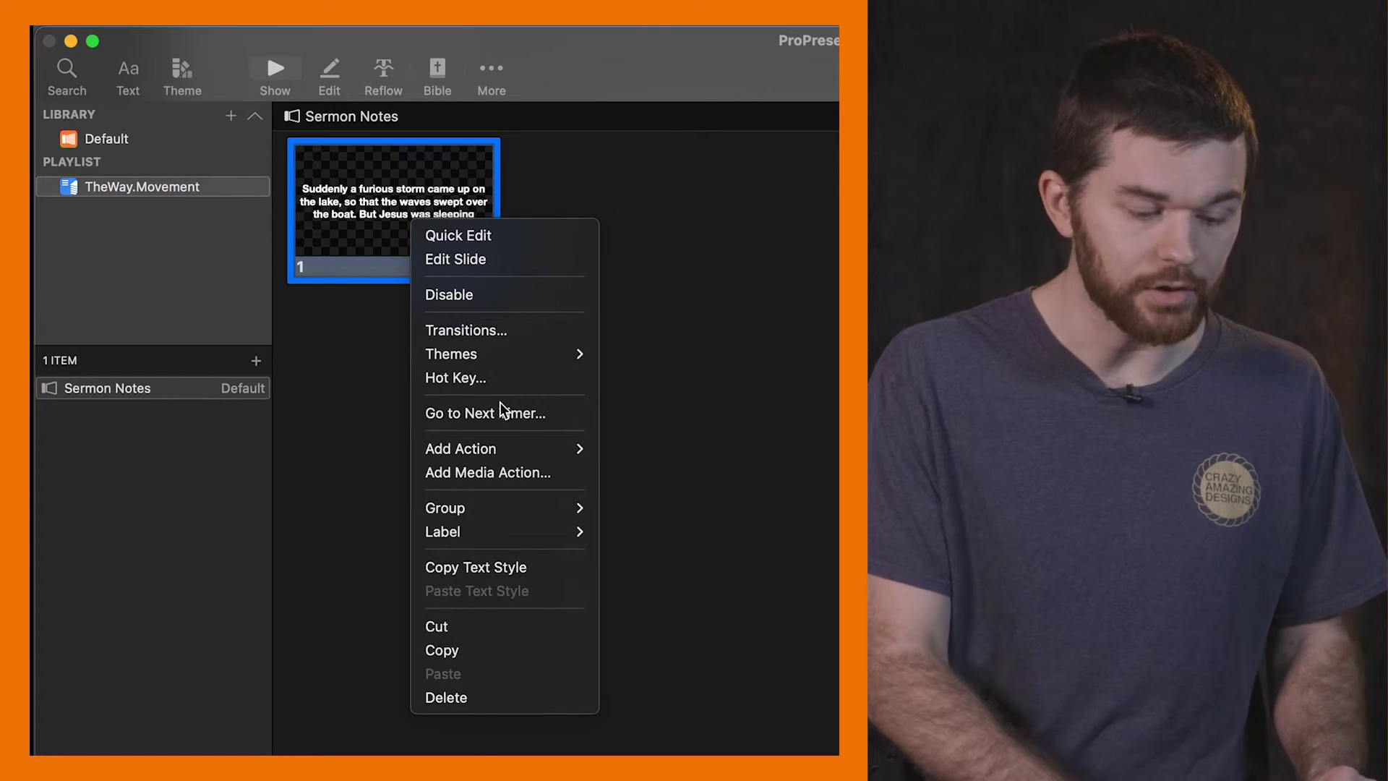
{"action": "mouse_move", "coordinate": [512, 449]}
{"action": "mouse_move", "coordinate": [697, 483]}
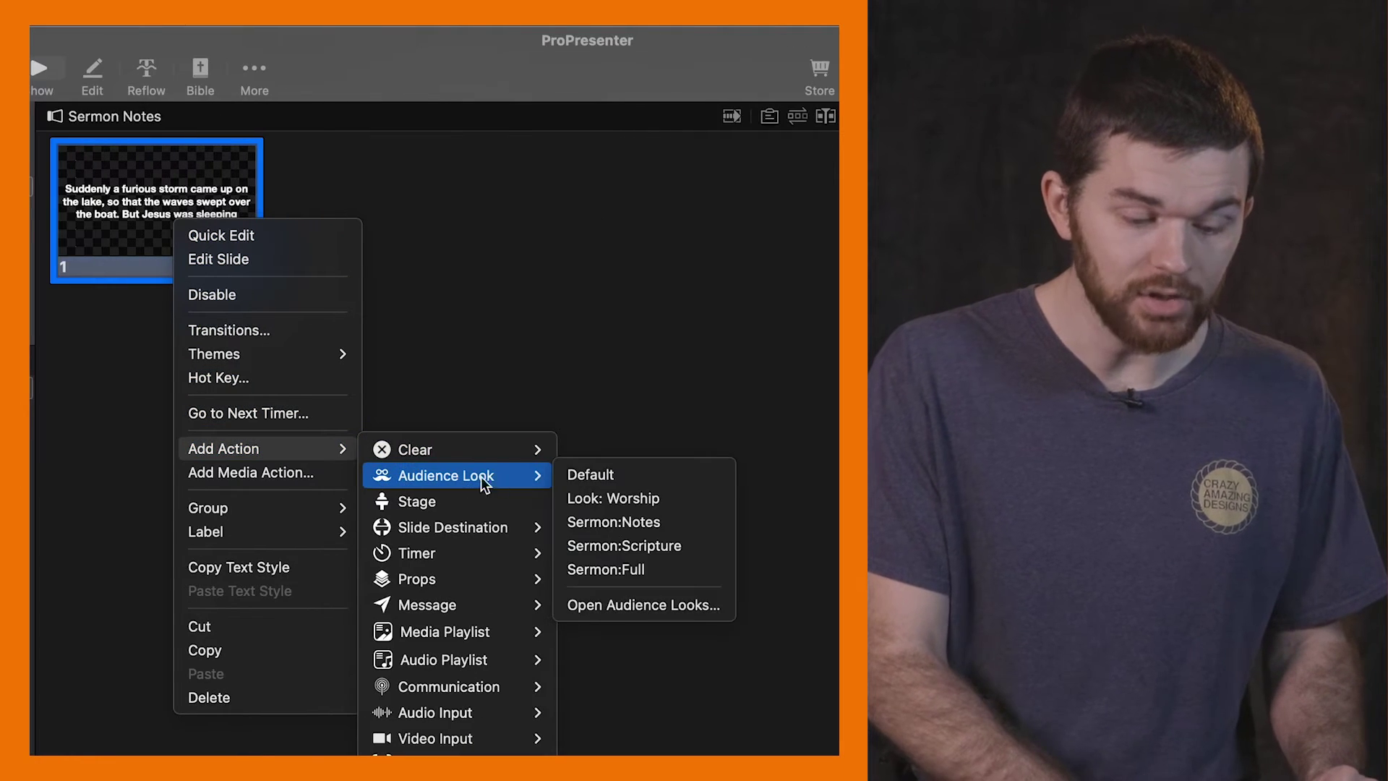
{"action": "left_click", "coordinate": [634, 547]}
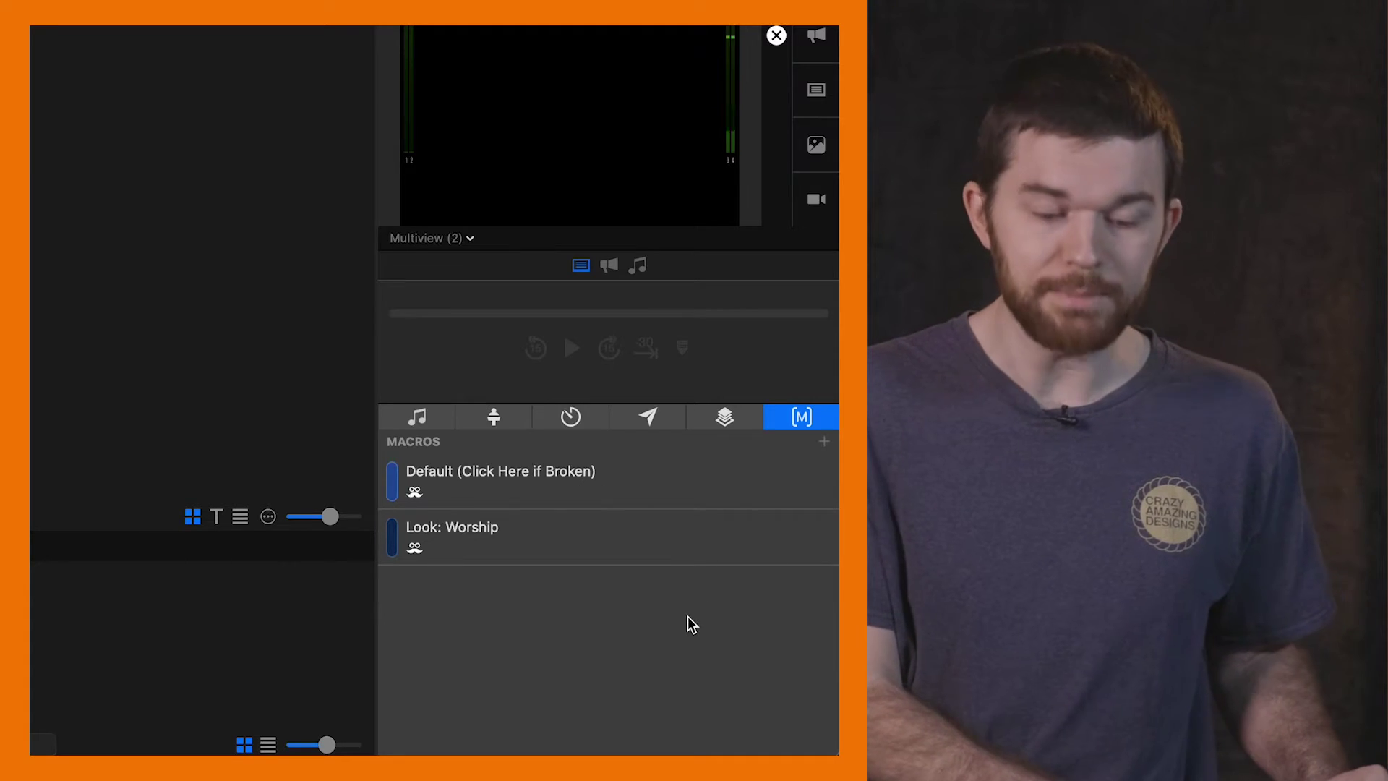
Add new macros and name the first one Look: Sermon(Notes).
{"action": "left_click", "coordinate": [824, 441]}
{"action": "left_click", "coordinate": [823, 440]}
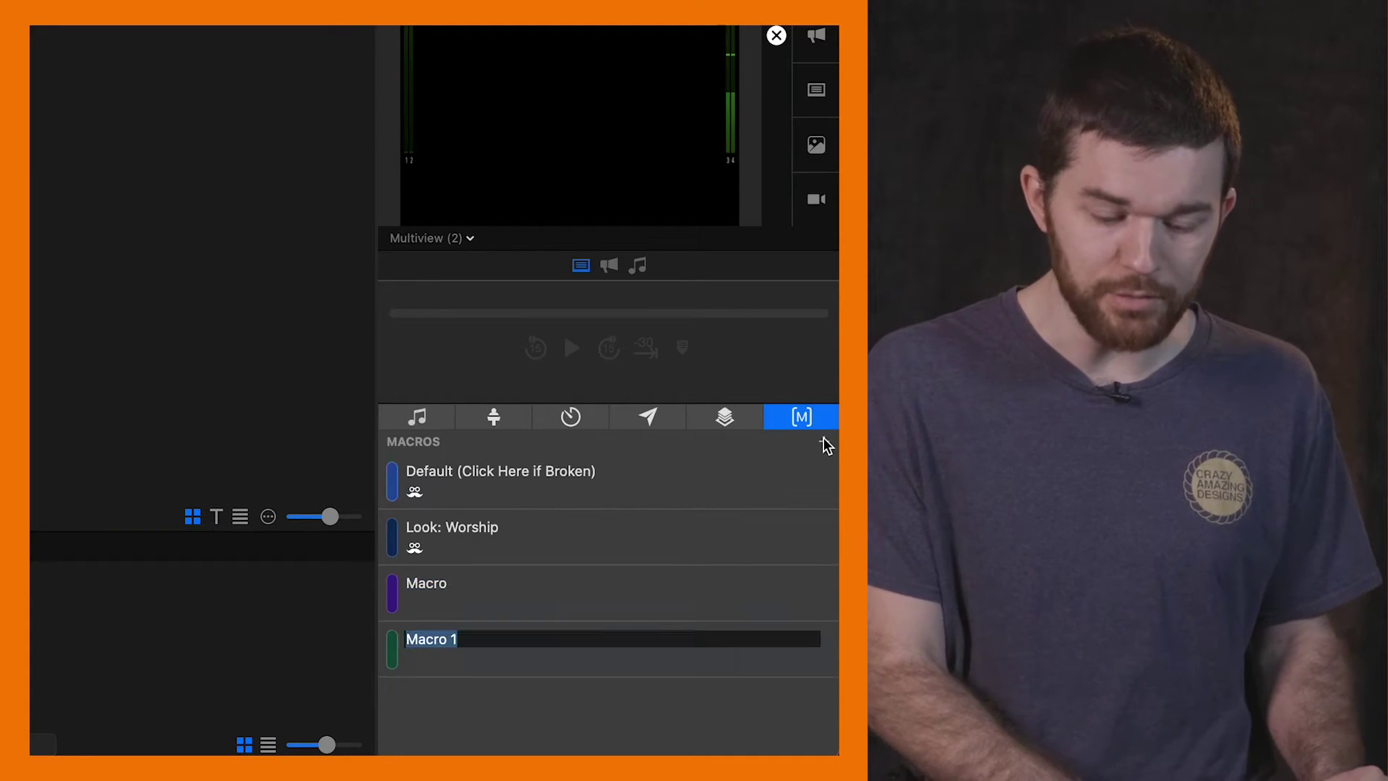
{"action": "right_click", "coordinate": [500, 582]}
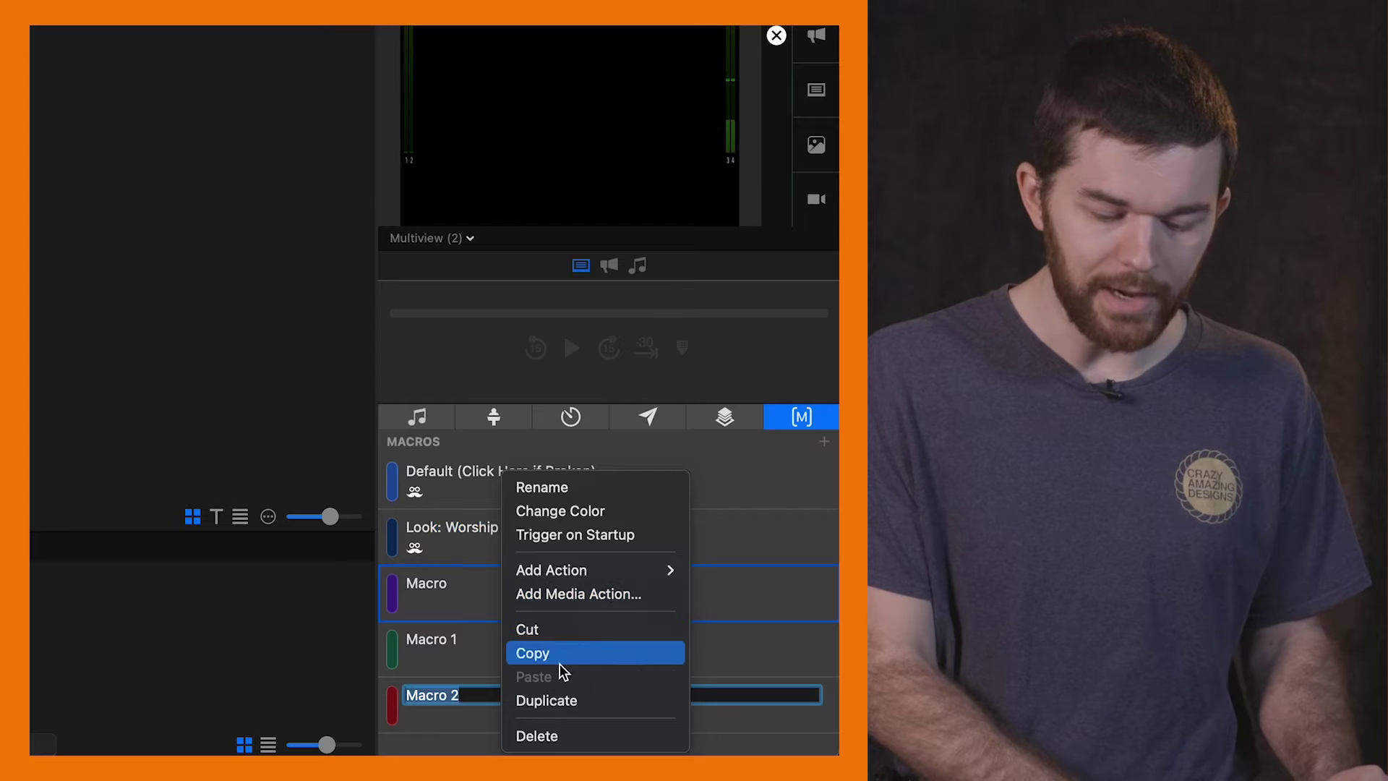
{"action": "left_click", "coordinate": [553, 488]}
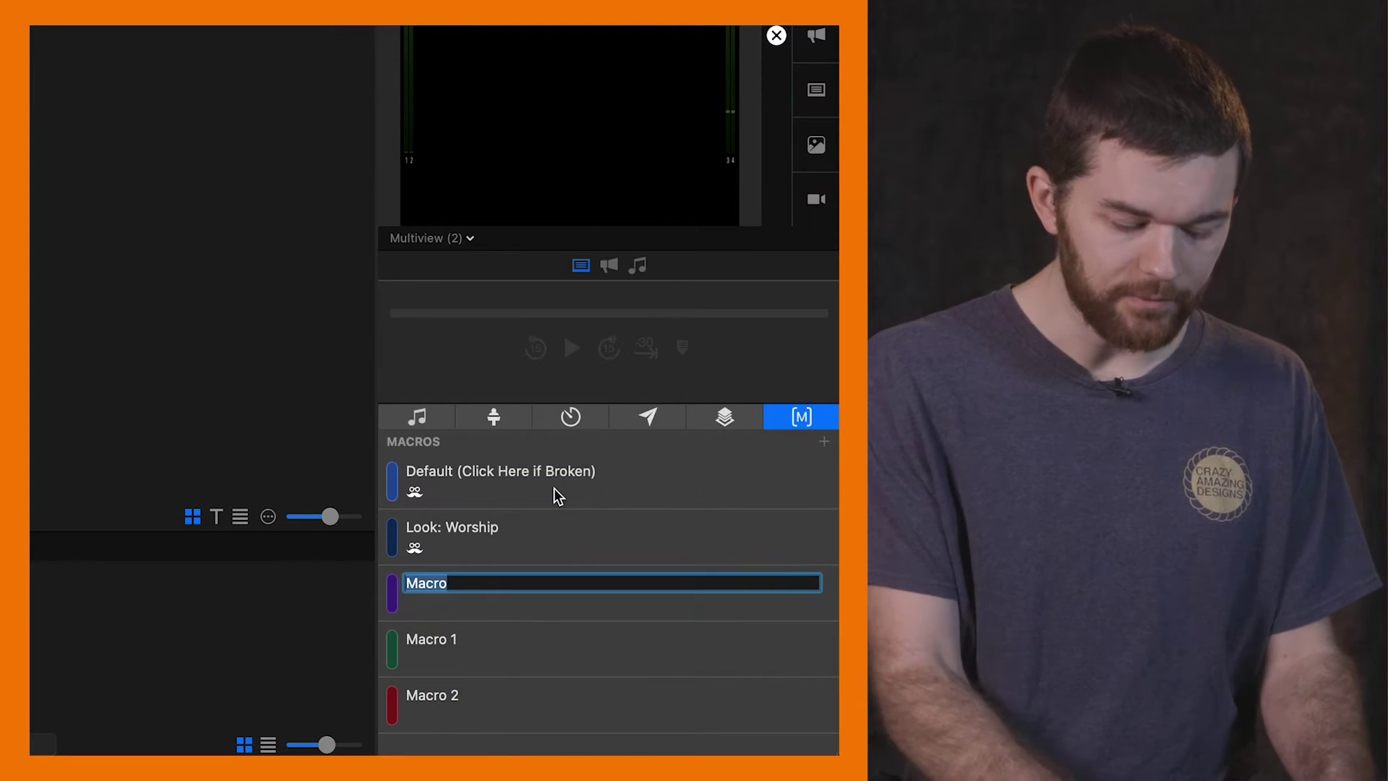
{"action": "type", "text": "Look: Sermon("}
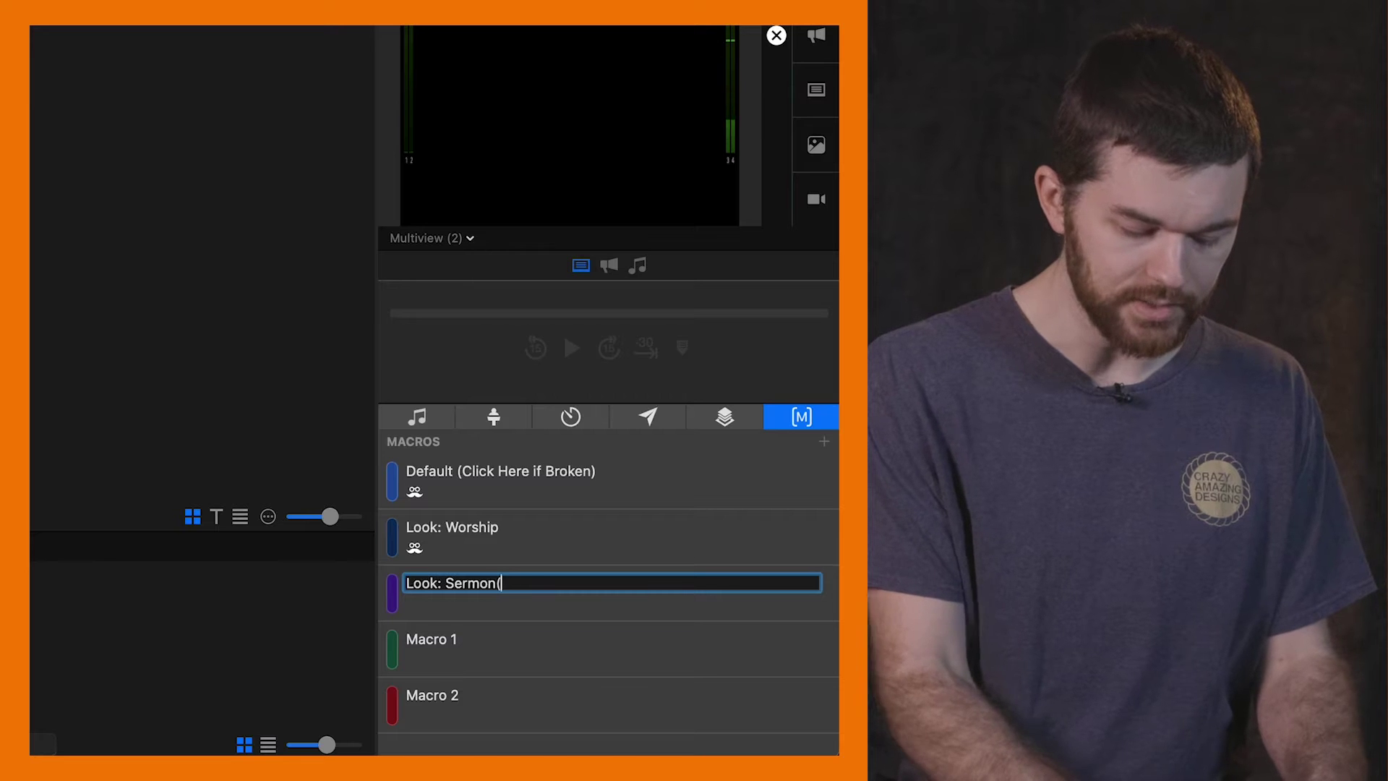
{"action": "type", "text": "Notes)"}
{"action": "key", "text": "Return"}
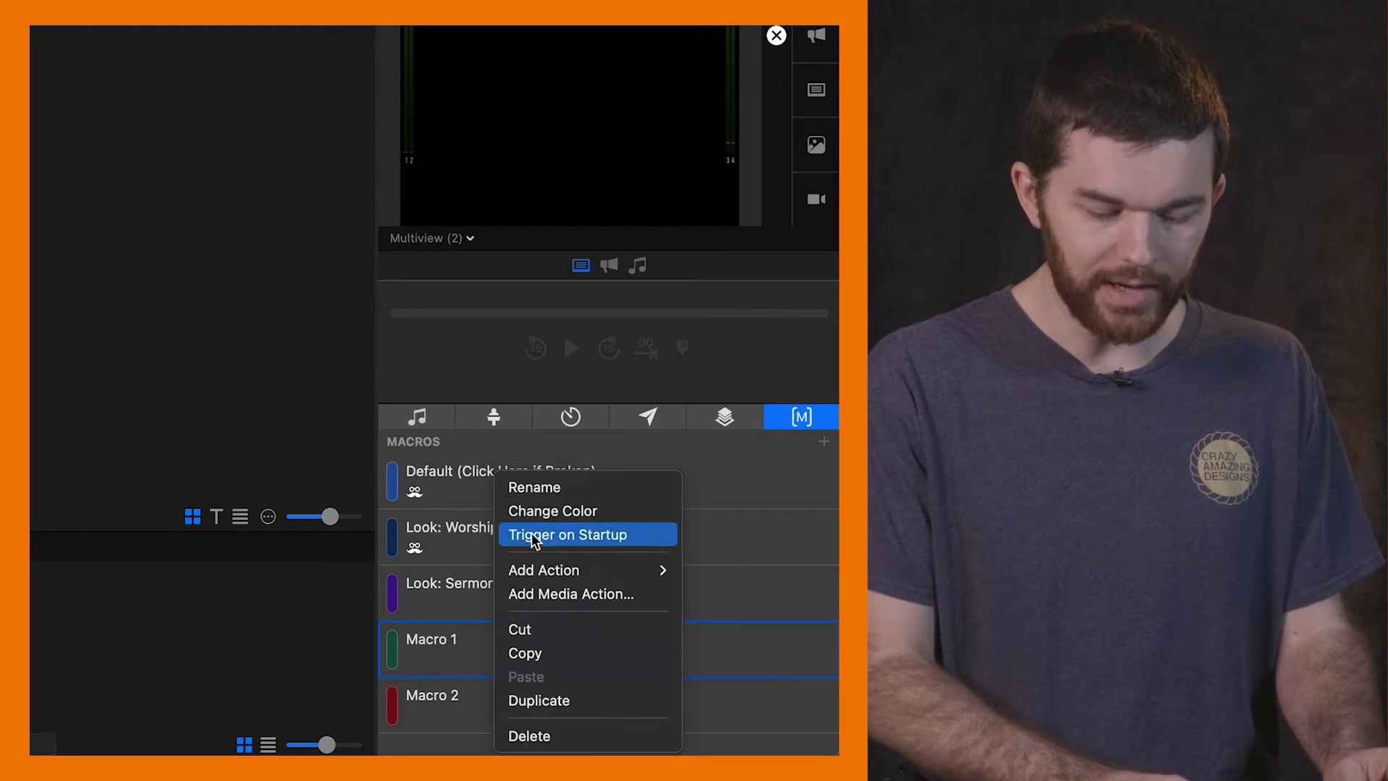
Rename the other two new macros Look: Sermon(Scripture) and Look: Sermon(Full).
{"action": "left_click", "coordinate": [532, 495]}
{"action": "type", "text": "Look: Sermo"}
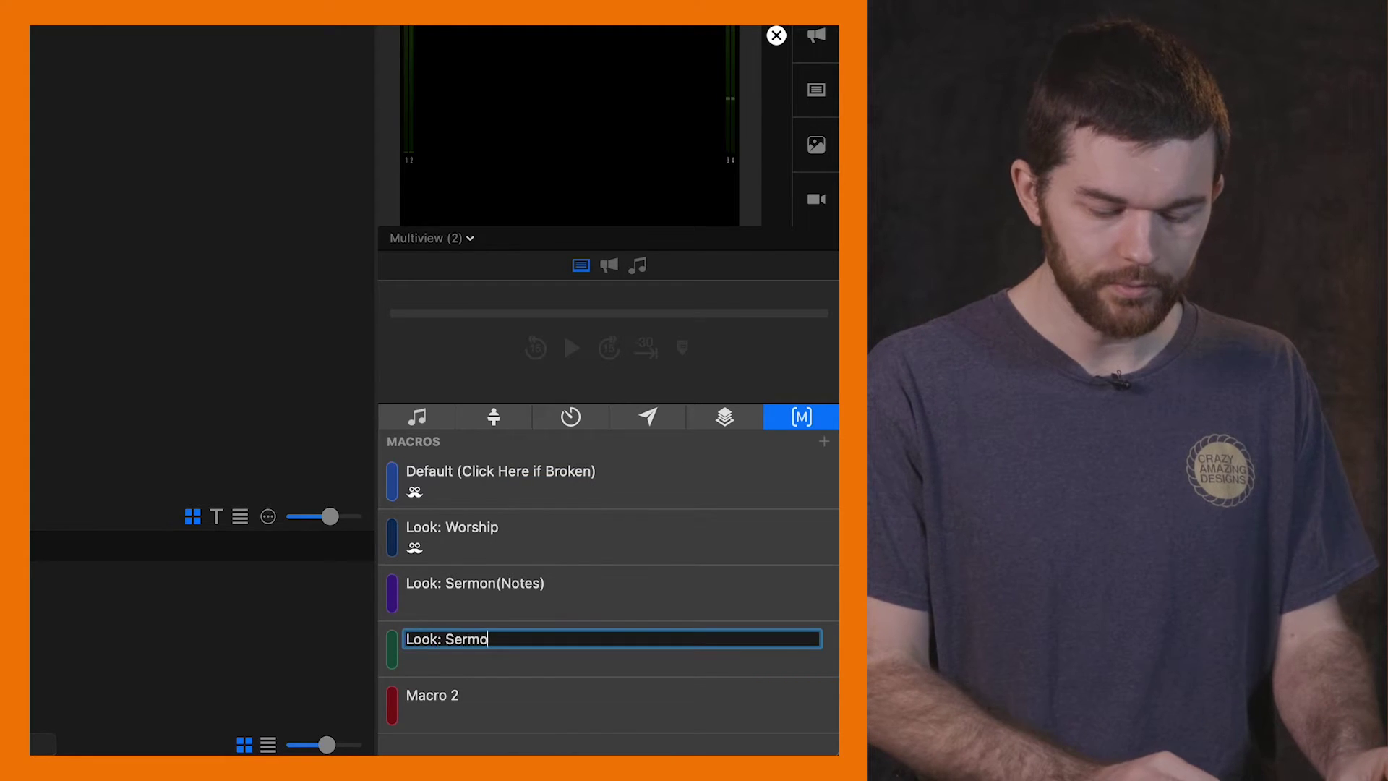
{"action": "type", "text": "n(Scripture"}
{"action": "key", "text": "Return"}
{"action": "right_click", "coordinate": [462, 700]}
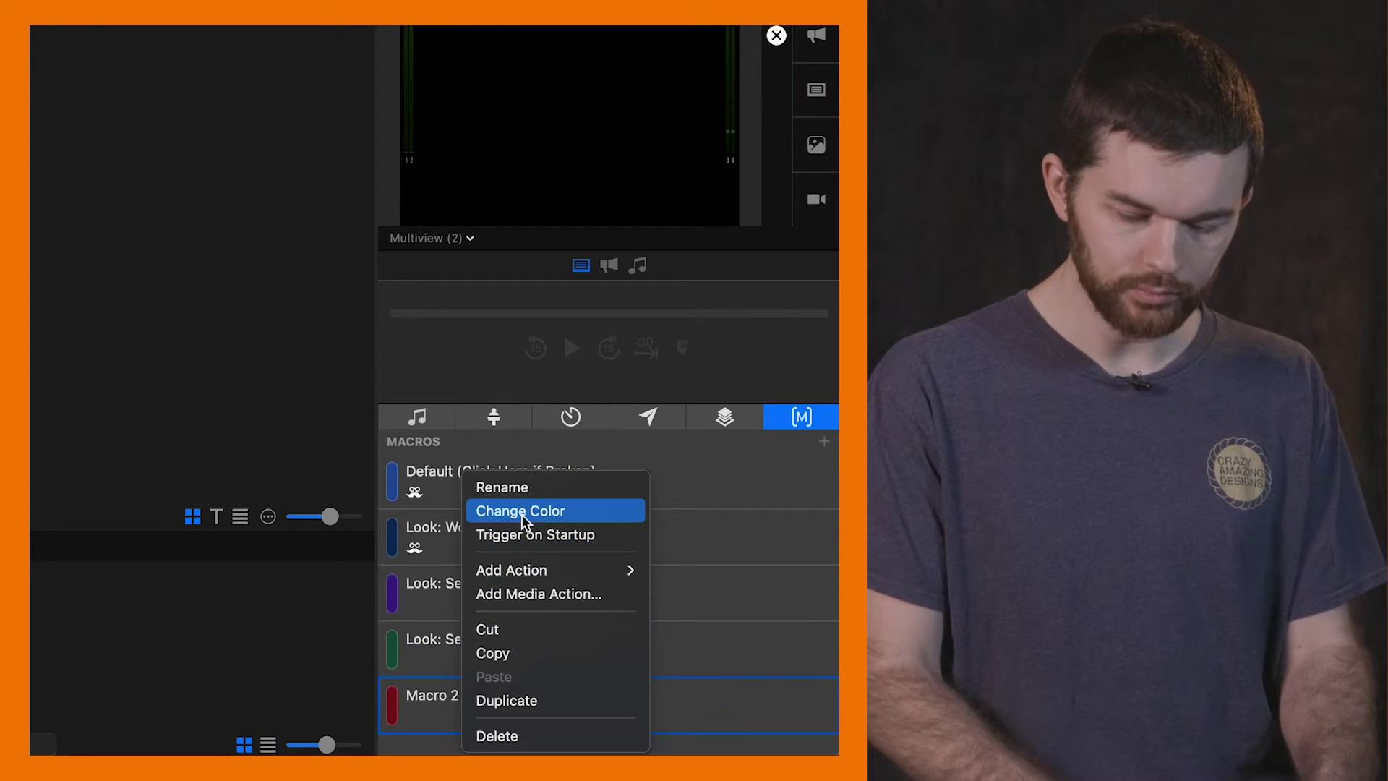
{"action": "left_click", "coordinate": [522, 493]}
{"action": "type", "text": "Look: Sermon(Full)"}
{"action": "key", "text": "Return"}
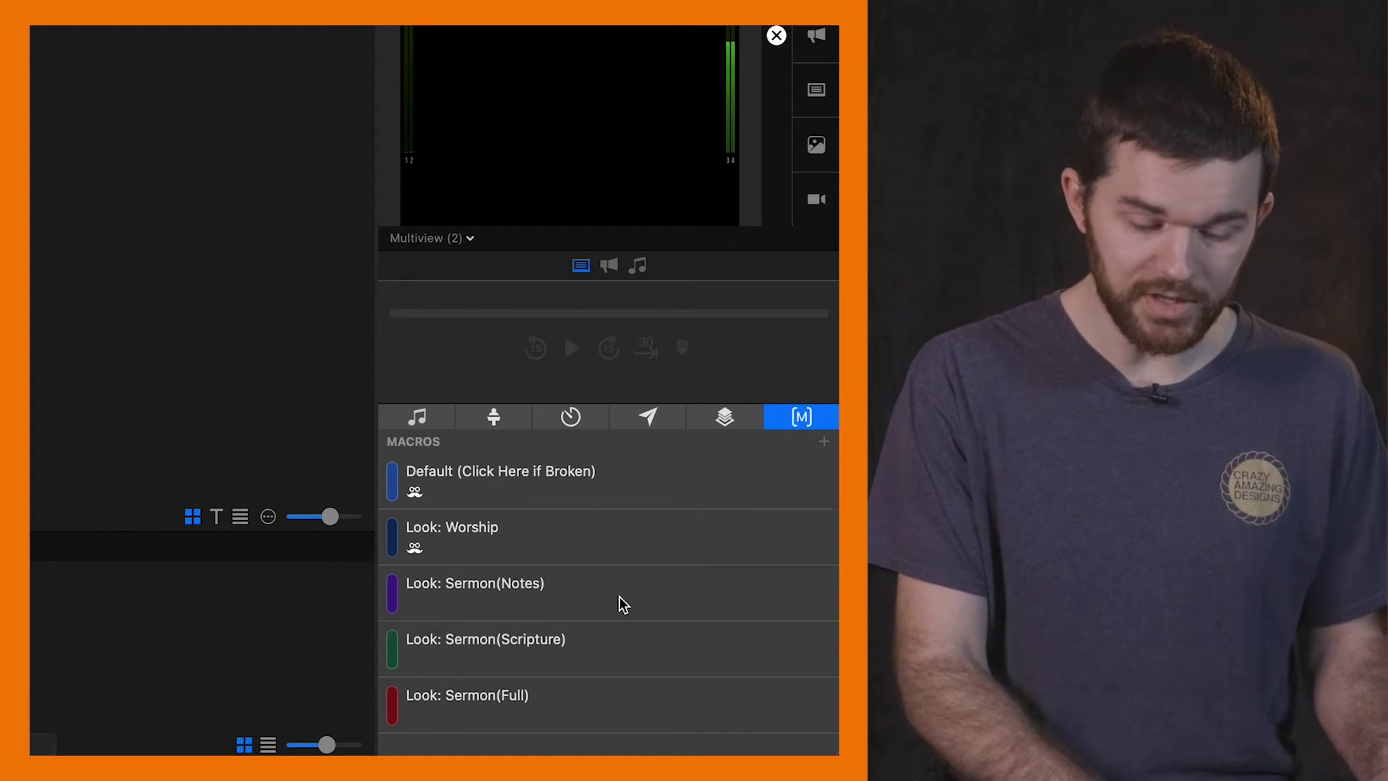
{"action": "right_click", "coordinate": [535, 604]}
Add an Audience Look action of Sermon:Notes to the Look: Sermon(Notes) macro.
{"action": "mouse_move", "coordinate": [623, 572]}
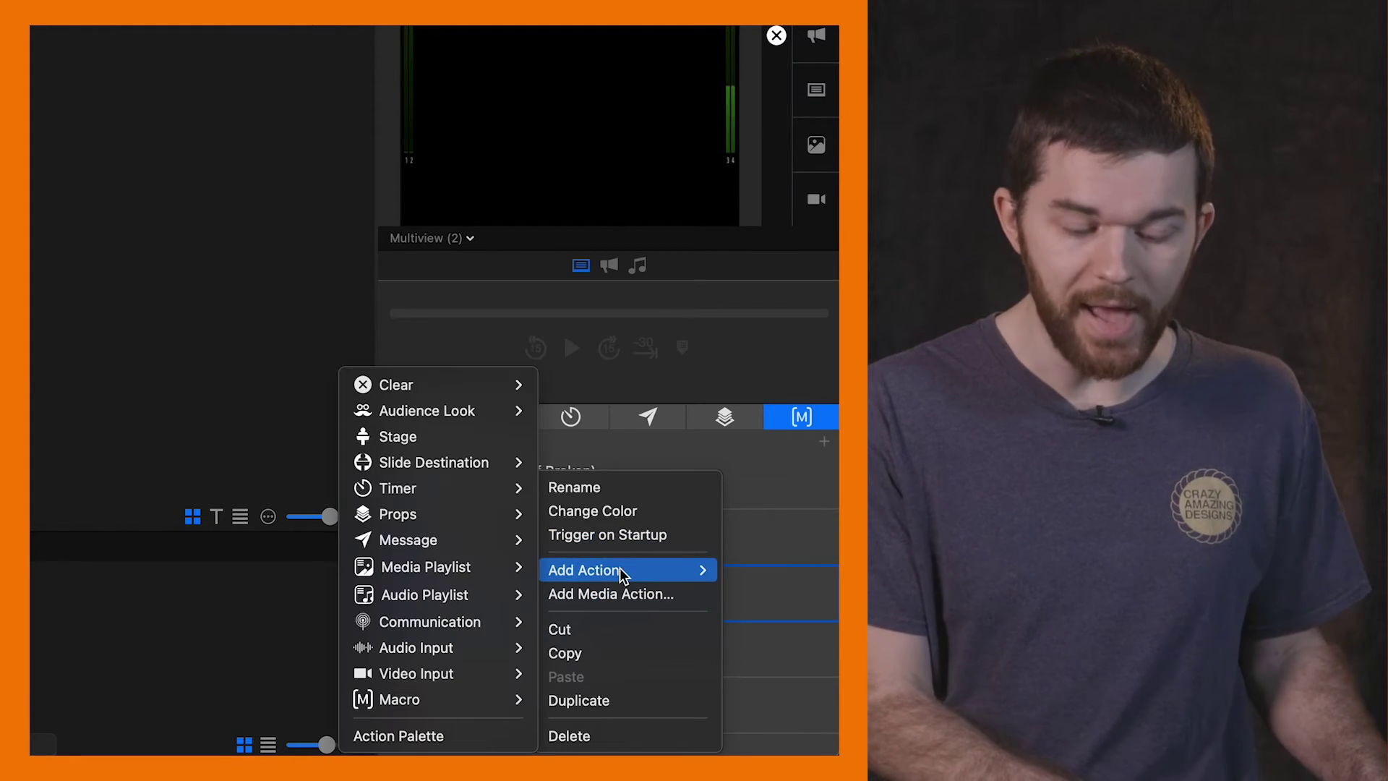
{"action": "mouse_move", "coordinate": [465, 417]}
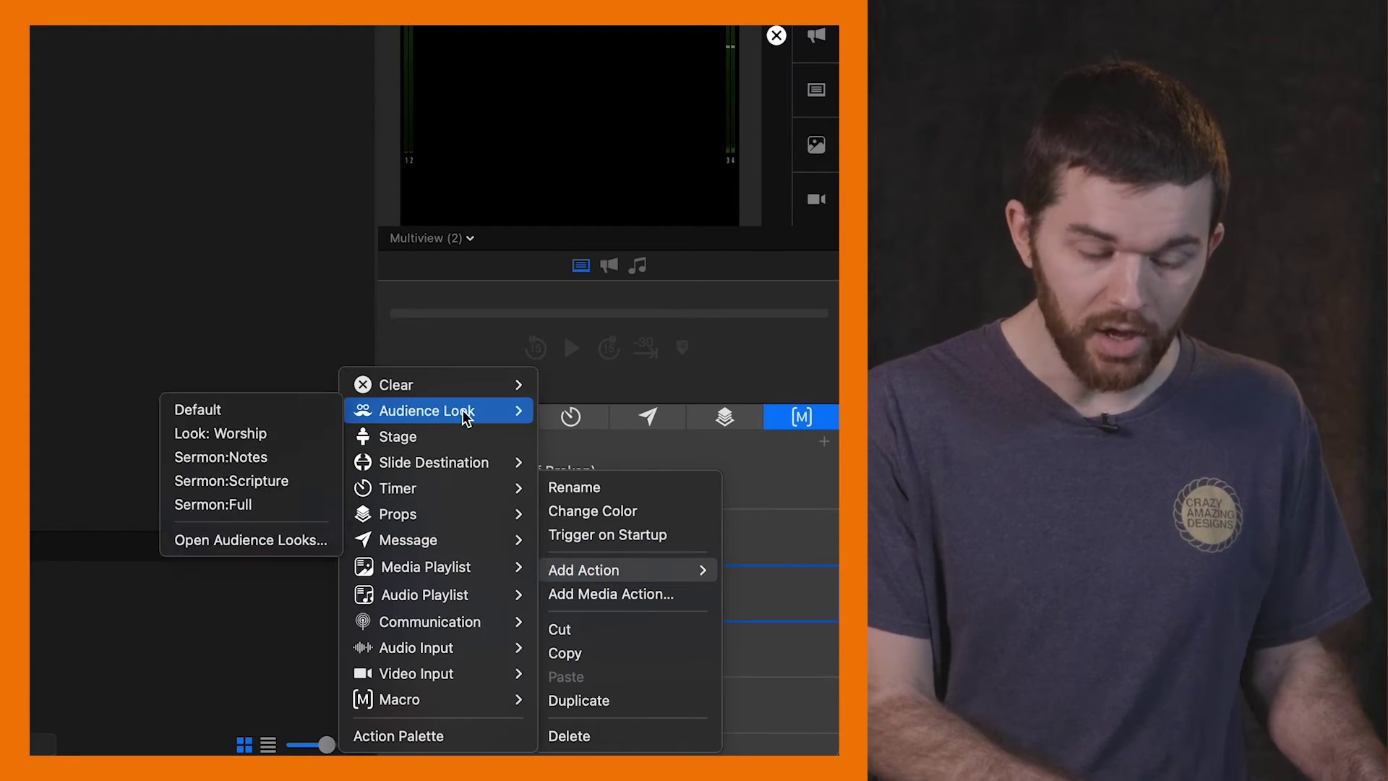
{"action": "left_click", "coordinate": [257, 458]}
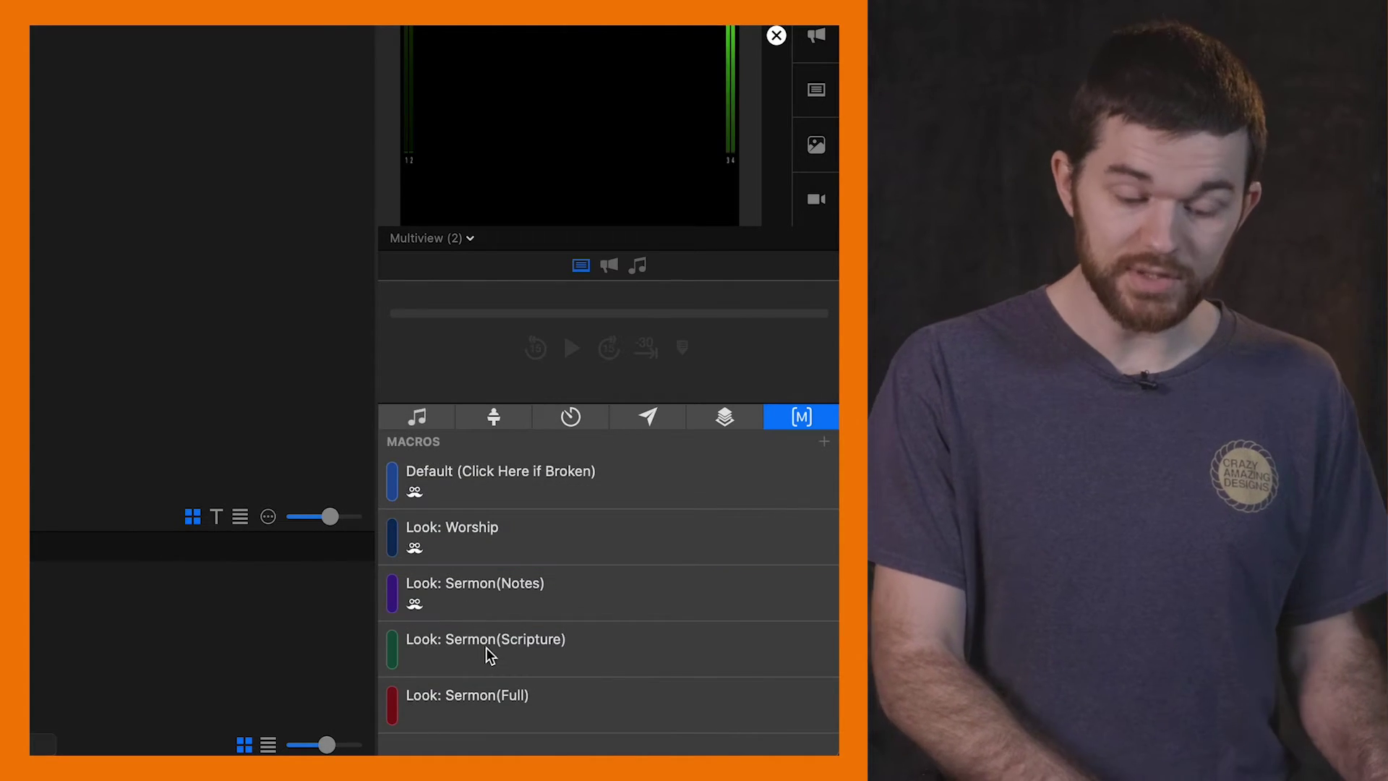
{"action": "right_click", "coordinate": [488, 655]}
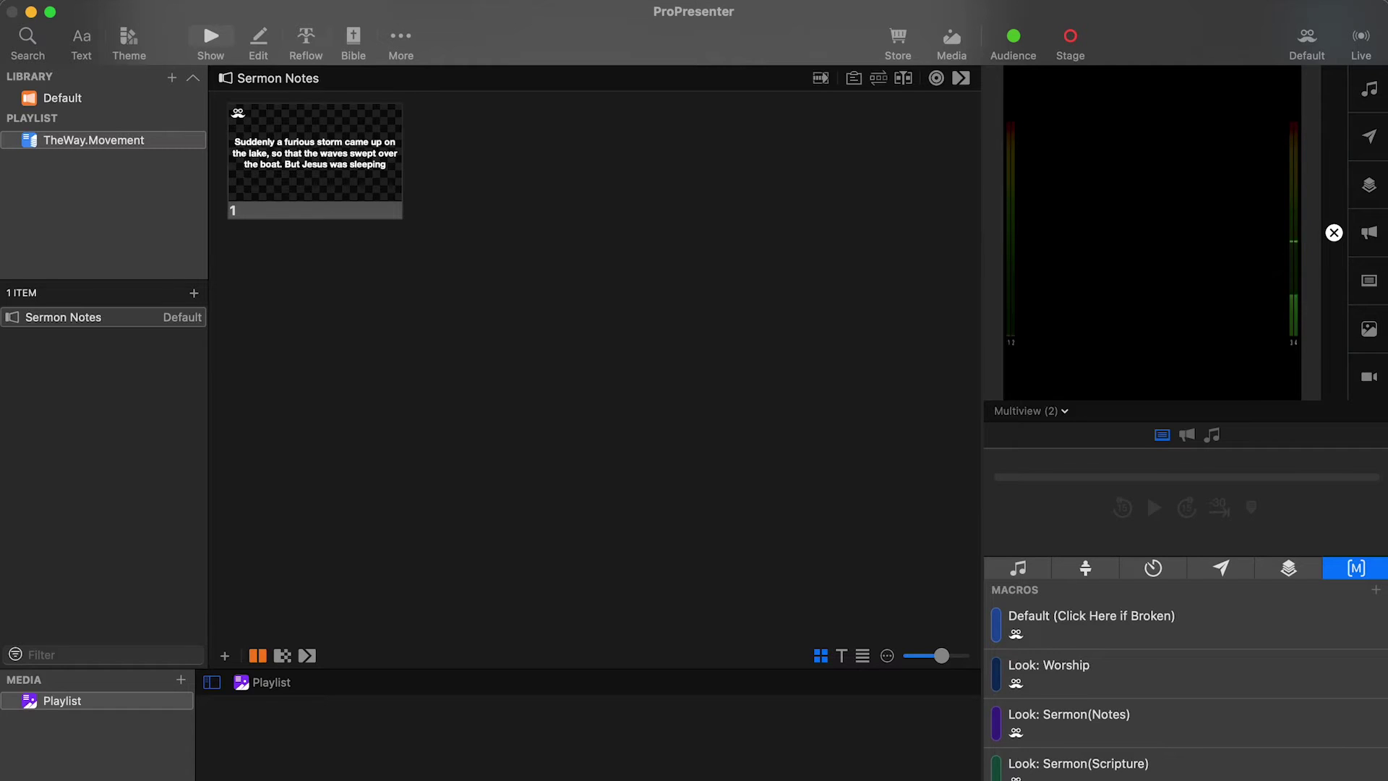
Label the storm slide Matthew 8:24 and send it live to test its look.
{"action": "right_click", "coordinate": [370, 194]}
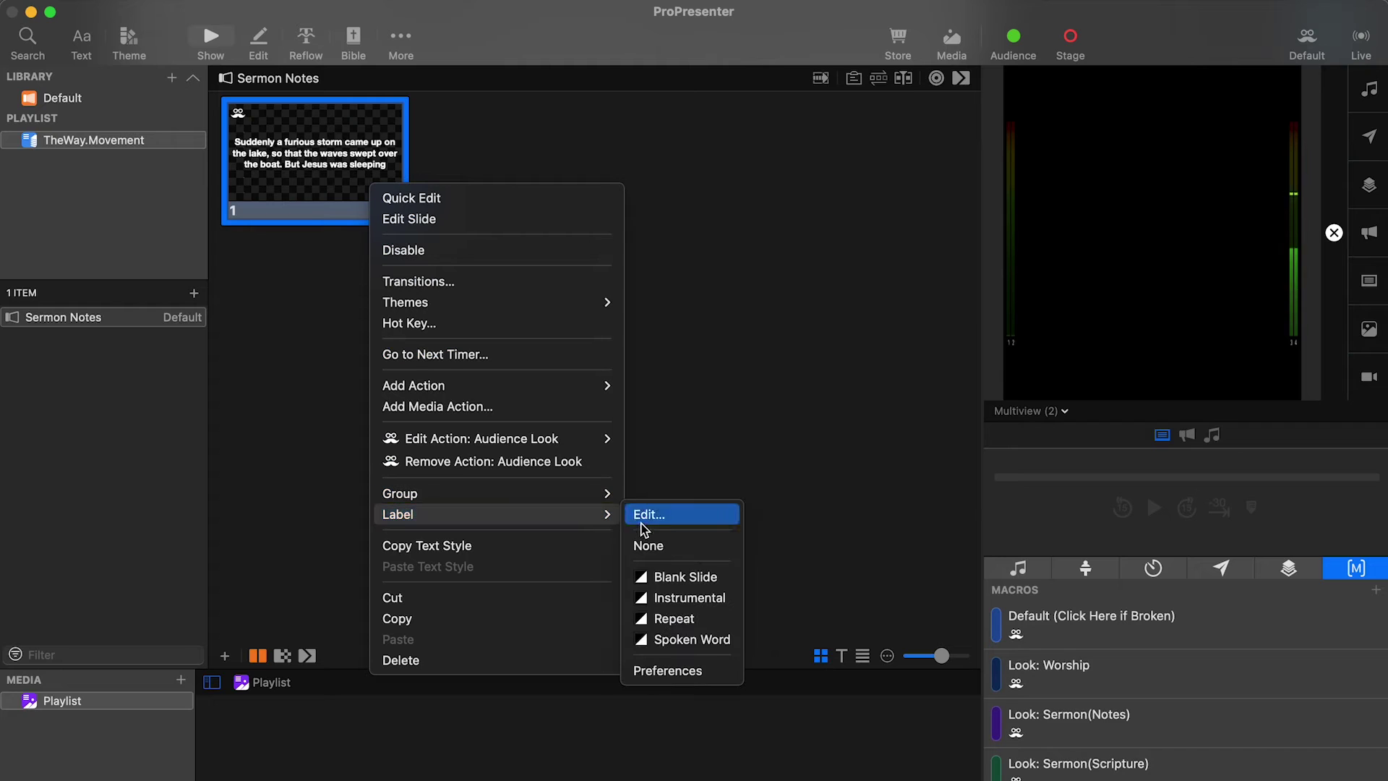
{"action": "left_click", "coordinate": [648, 523]}
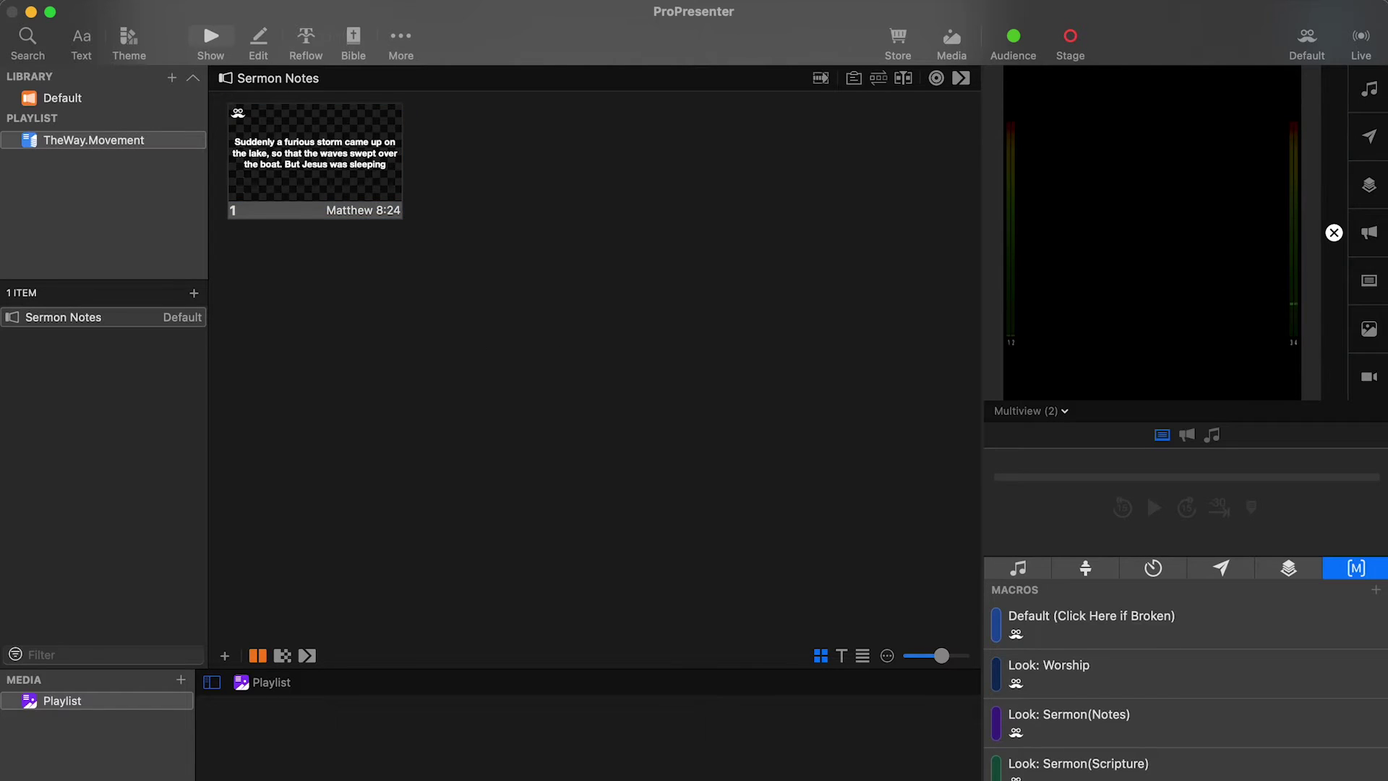
{"action": "left_click", "coordinate": [325, 182]}
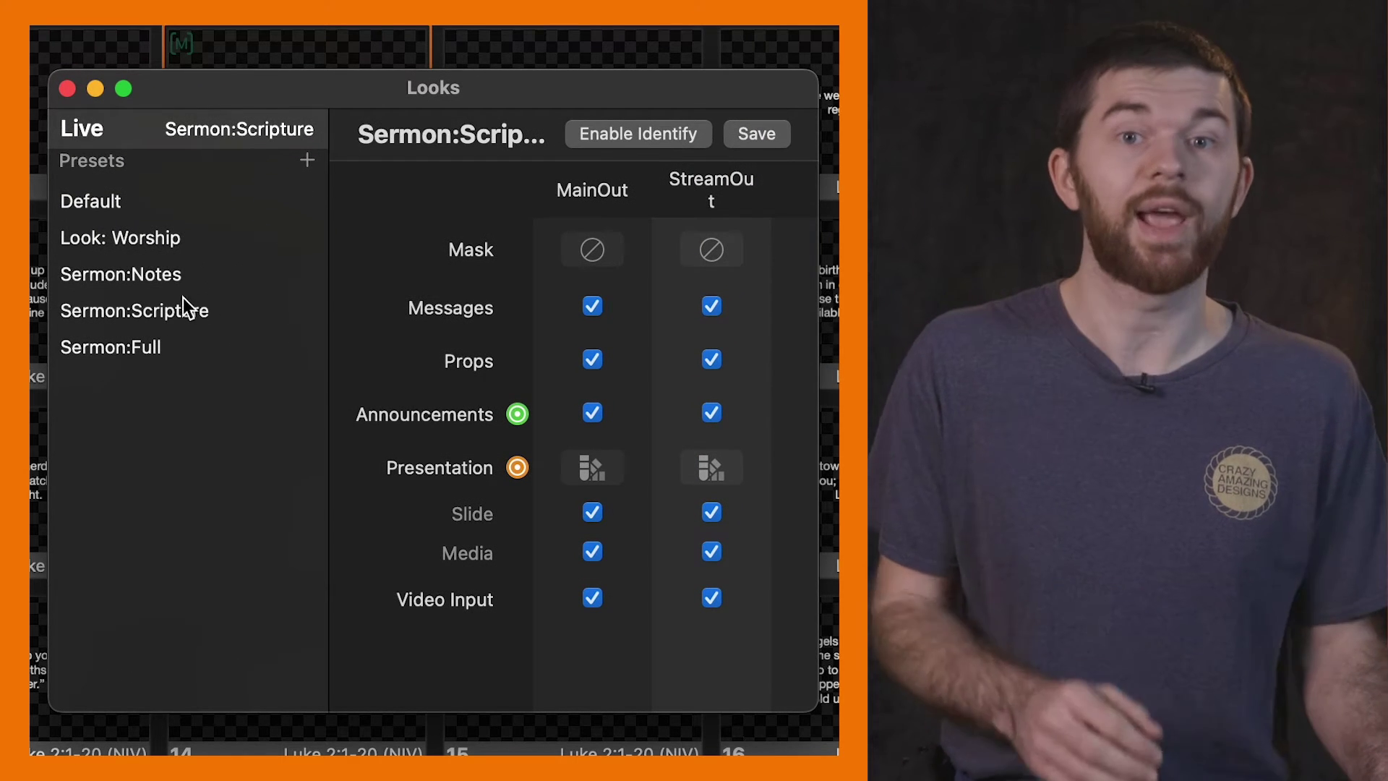
Uncheck Media for the StreamOut screen in the Sermon:Scripture look.
{"action": "left_click", "coordinate": [162, 271]}
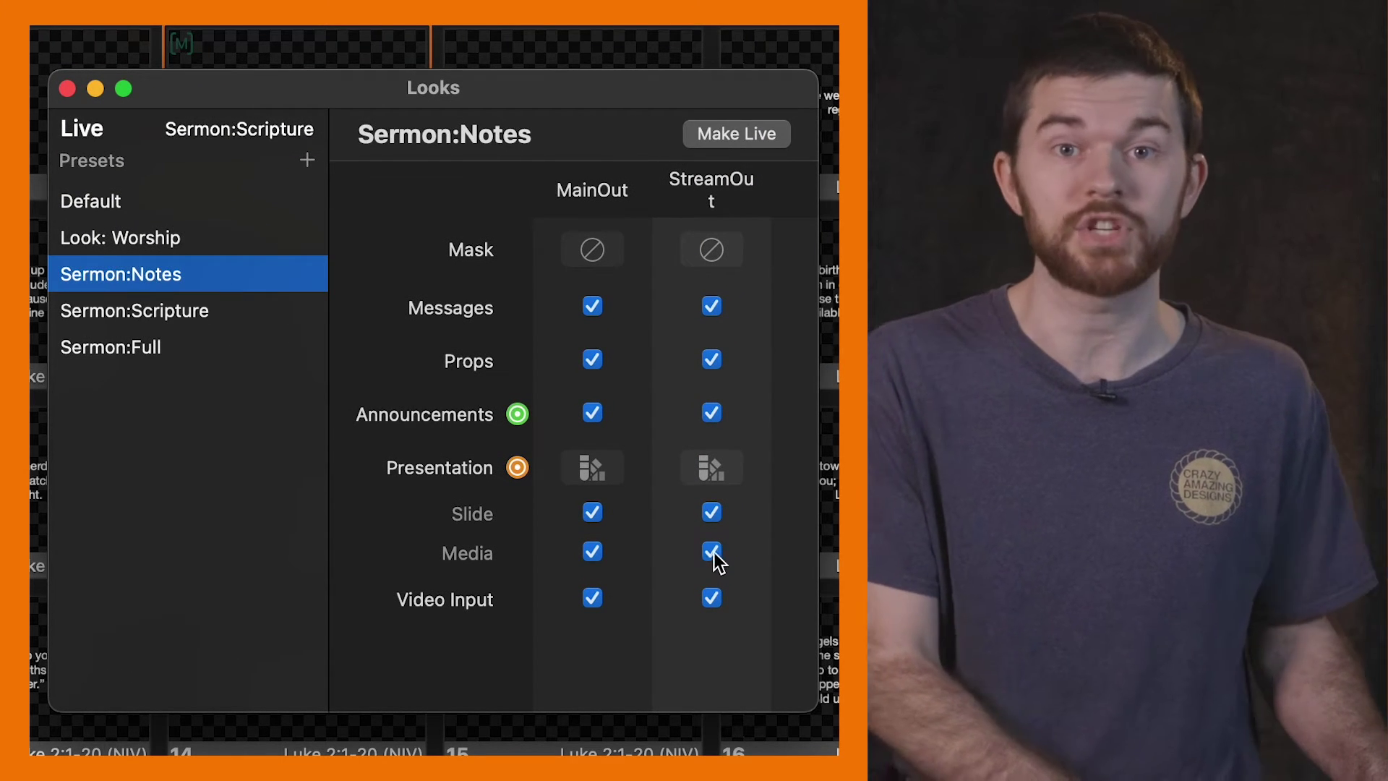
{"action": "left_click", "coordinate": [712, 553]}
{"action": "left_click", "coordinate": [214, 318]}
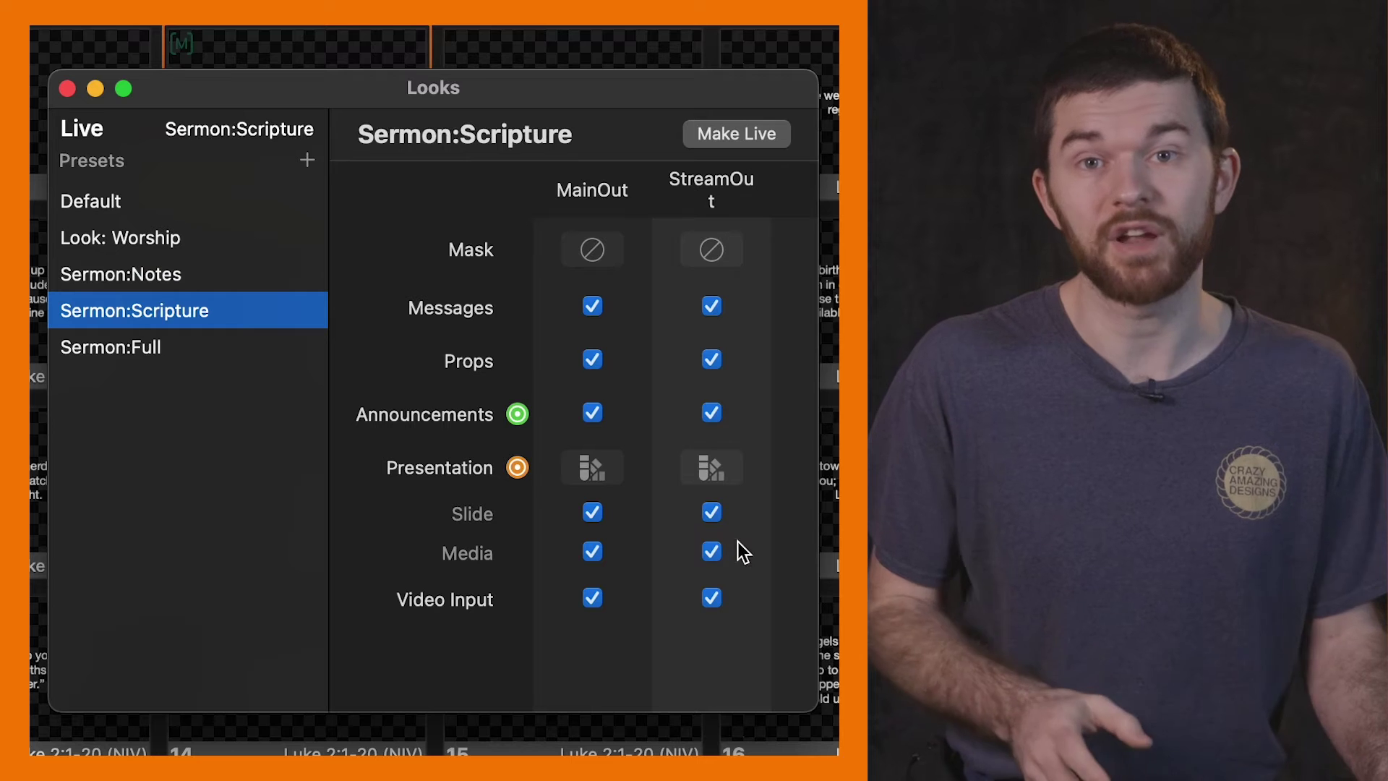
{"action": "left_click", "coordinate": [713, 554]}
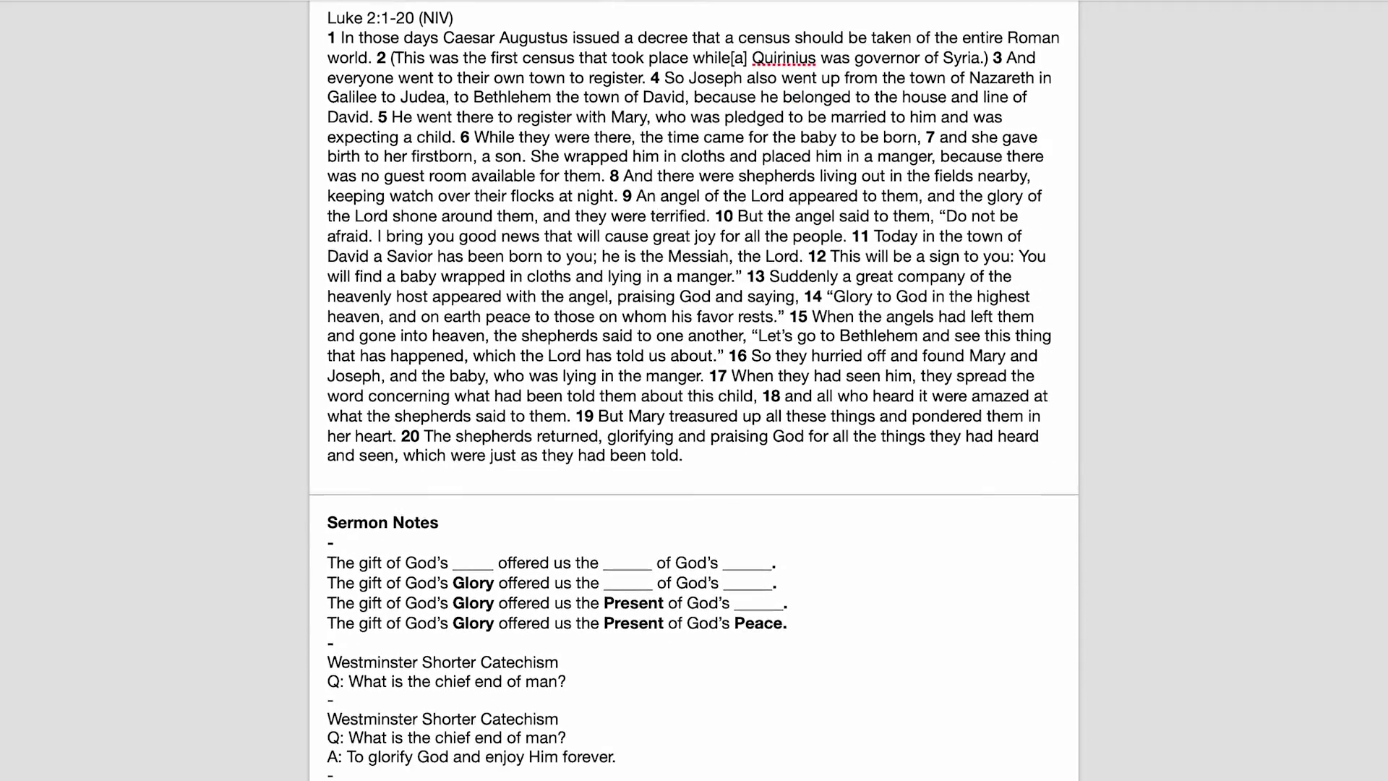
{"action": "scroll", "coordinate": [656, 209], "scroll_direction": "down", "scroll_amount": 5}
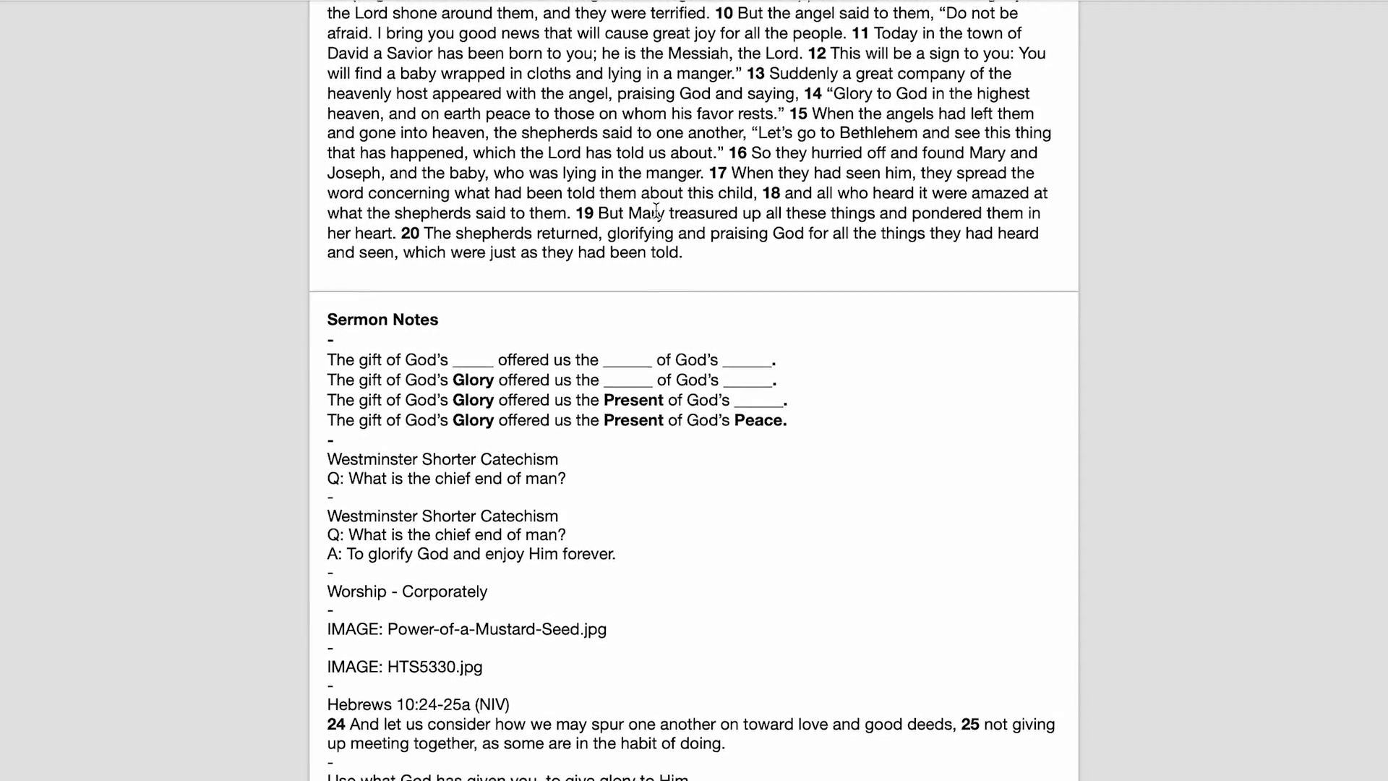
{"action": "scroll", "coordinate": [656, 210], "scroll_direction": "down", "scroll_amount": 5}
{"action": "left_click", "coordinate": [656, 211]}
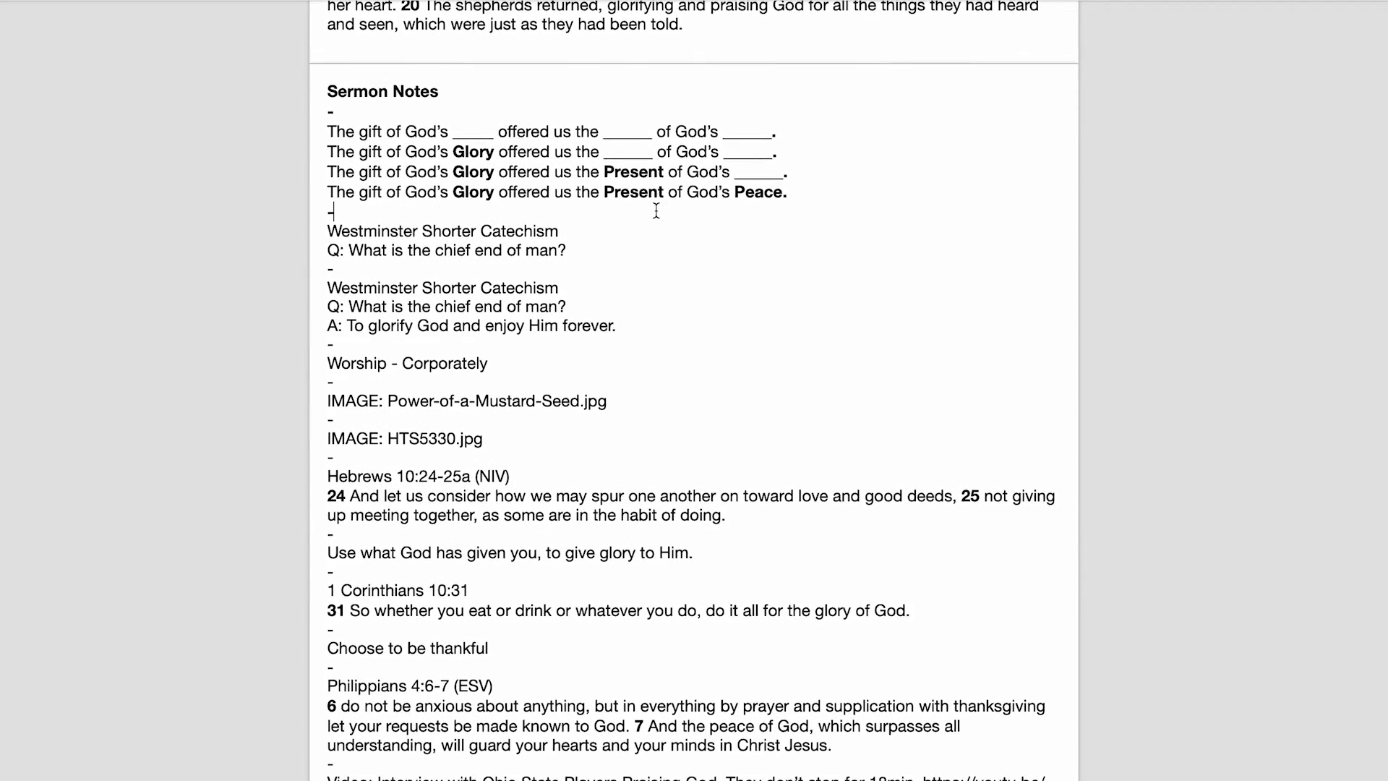
{"action": "key", "text": "super+a"}
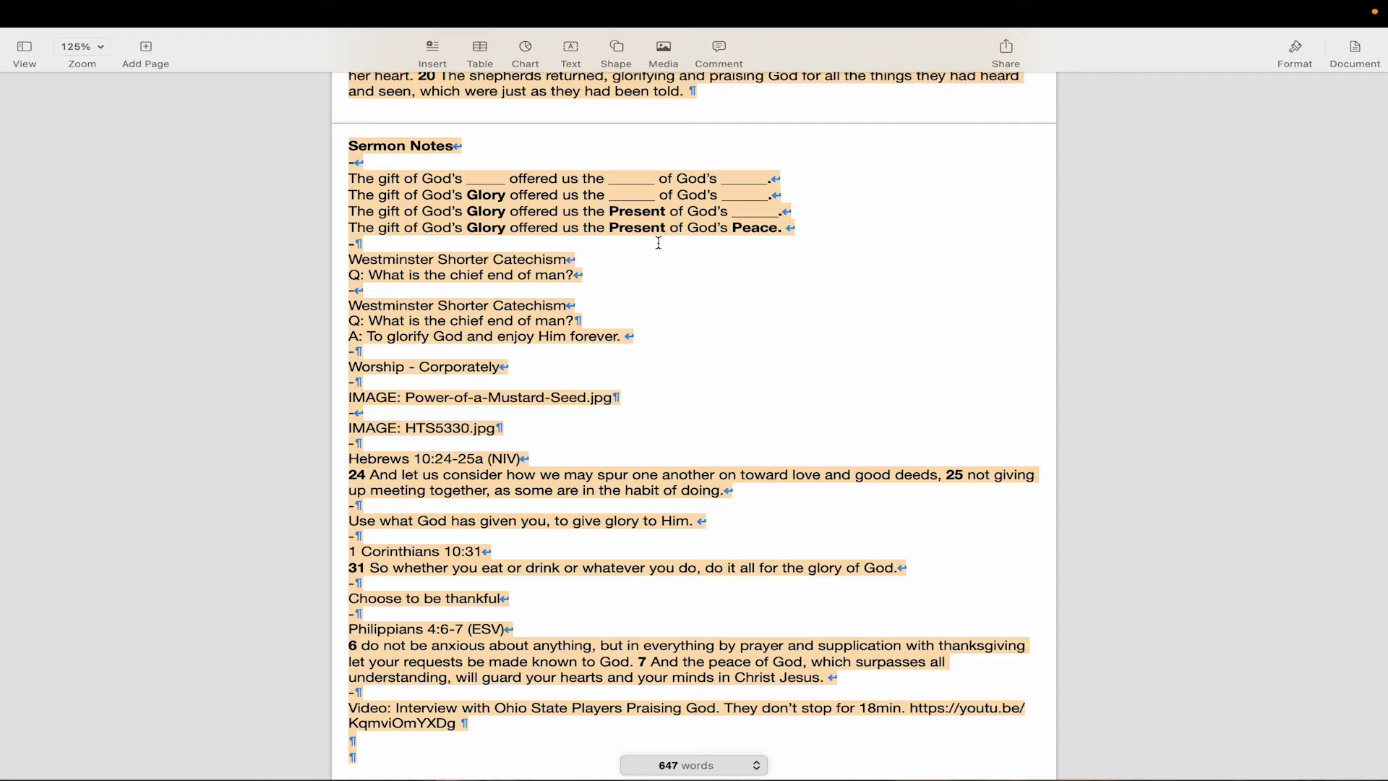
{"action": "key", "text": "ctrl+Left"}
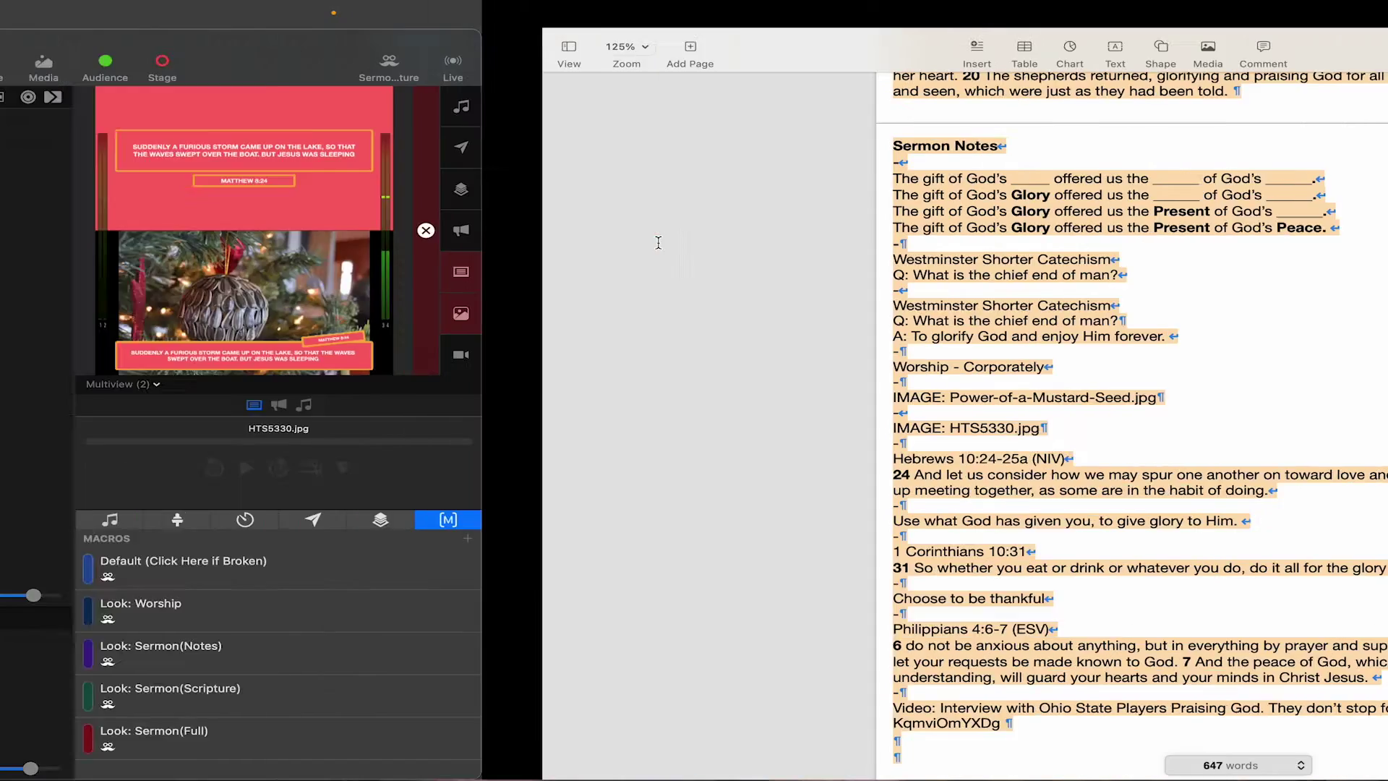
Import the copied sermon notes from the clipboard into an enlarged Reflow Editor.
{"action": "left_click", "coordinate": [158, 12]}
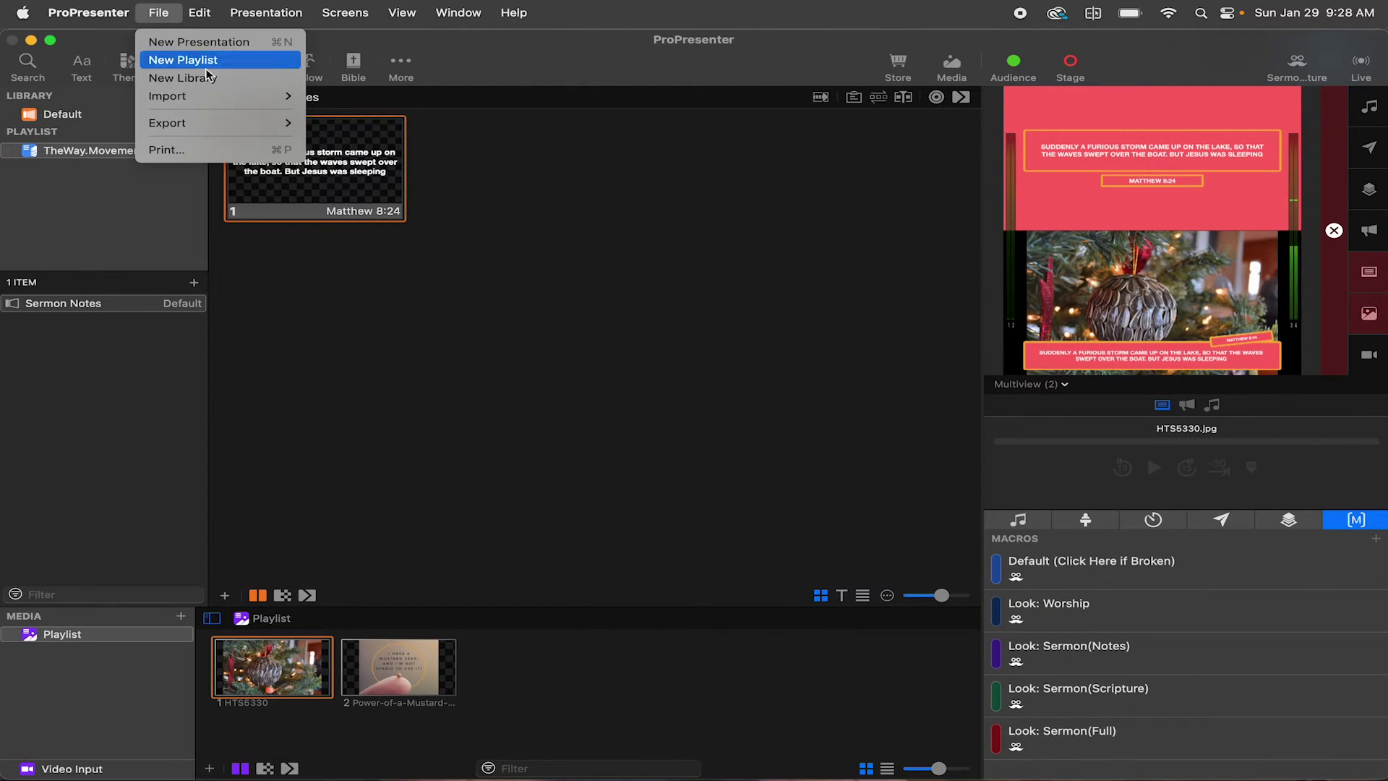
{"action": "mouse_move", "coordinate": [264, 96]}
{"action": "left_click", "coordinate": [365, 114]}
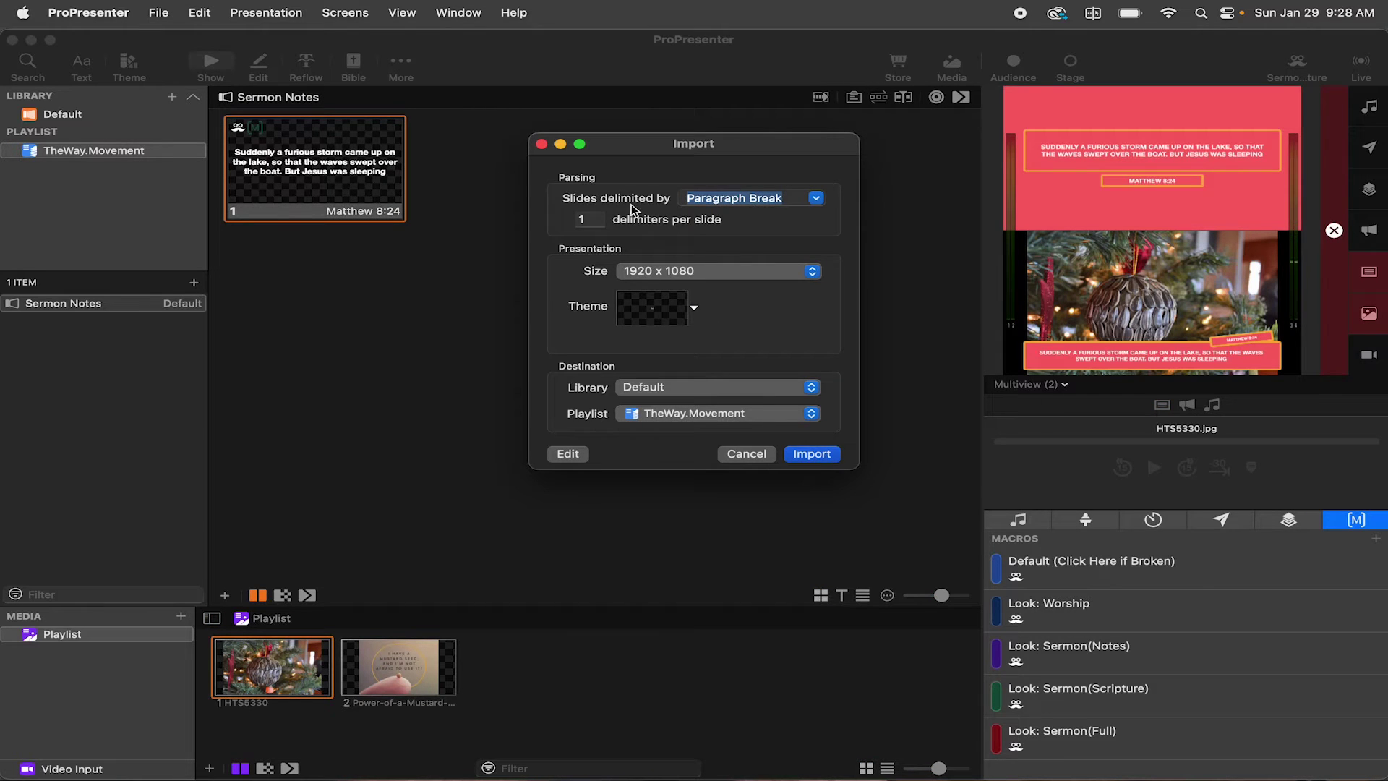
{"action": "left_click", "coordinate": [567, 453]}
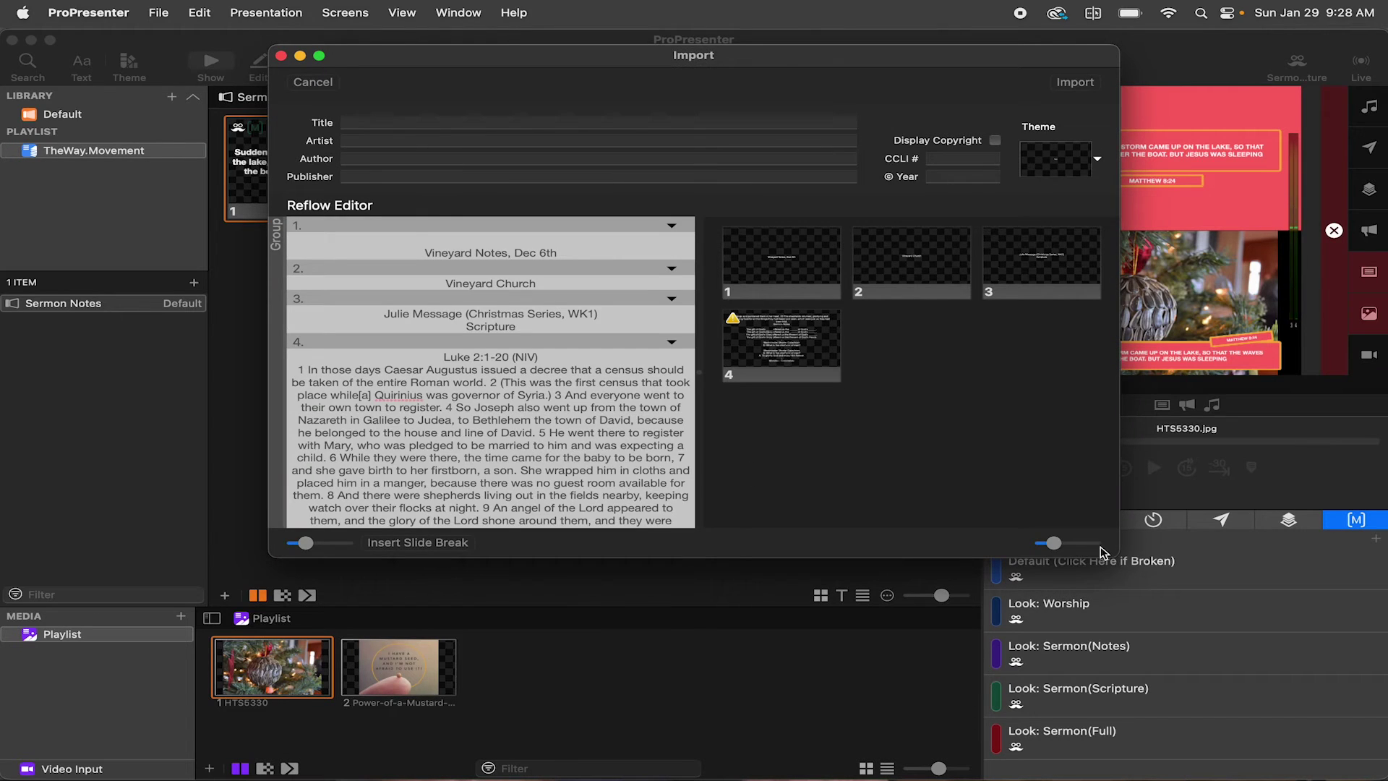
{"action": "double_click", "coordinate": [529, 65]}
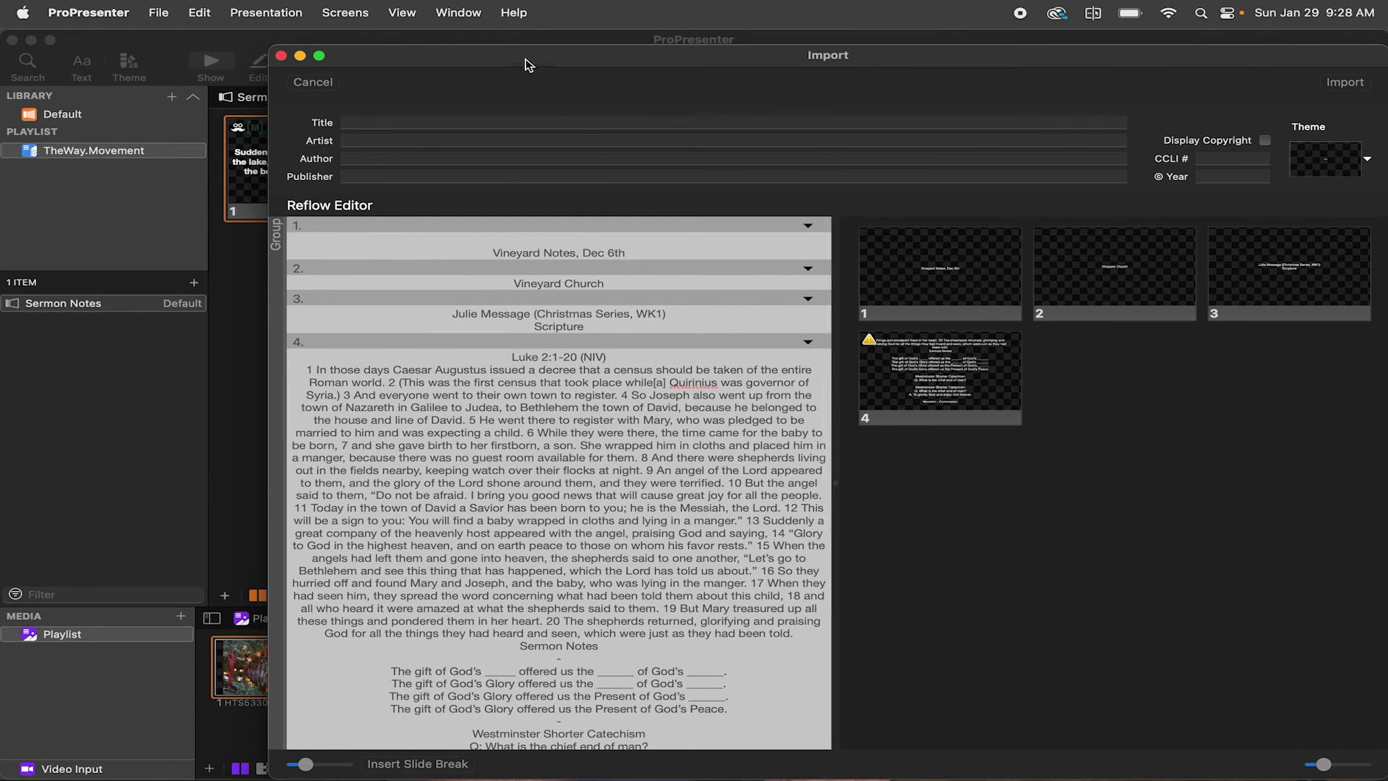
{"action": "left_click_drag", "start_coordinate": [281, 56], "coordinate": [267, 41]}
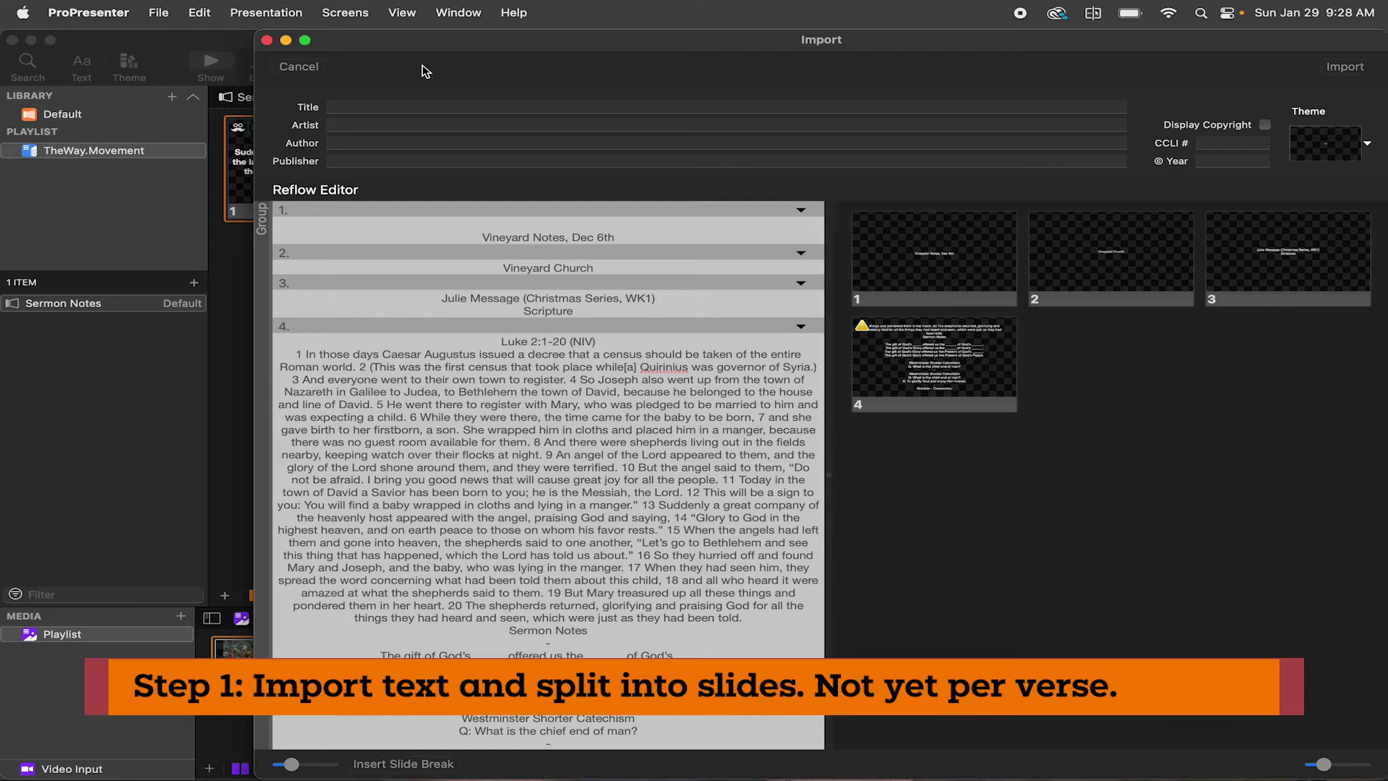
{"action": "key", "text": "ctrl+alt+c"}
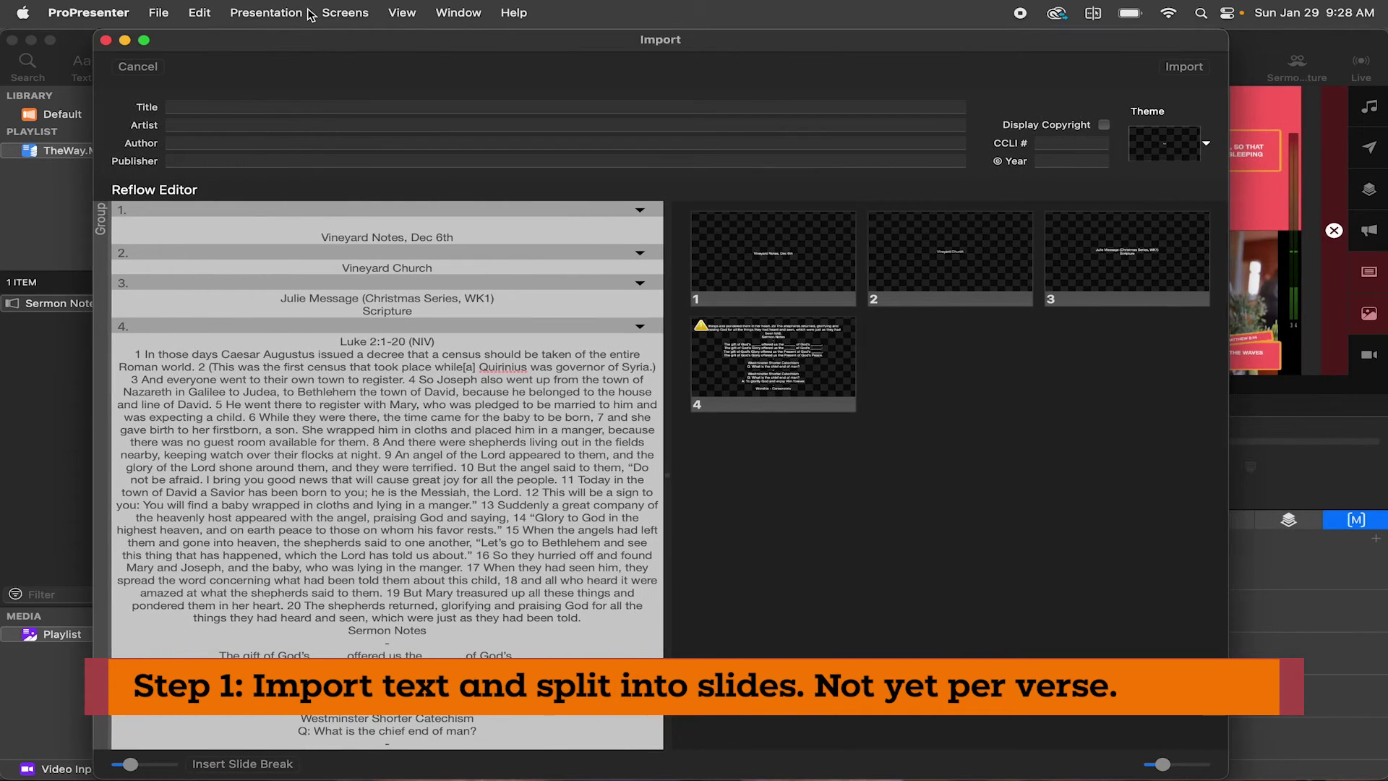
Delete the sermon title group, Vineyard Church line, date line and Sermon Notes heading.
{"action": "left_click_drag", "start_coordinate": [423, 311], "coordinate": [282, 288]}
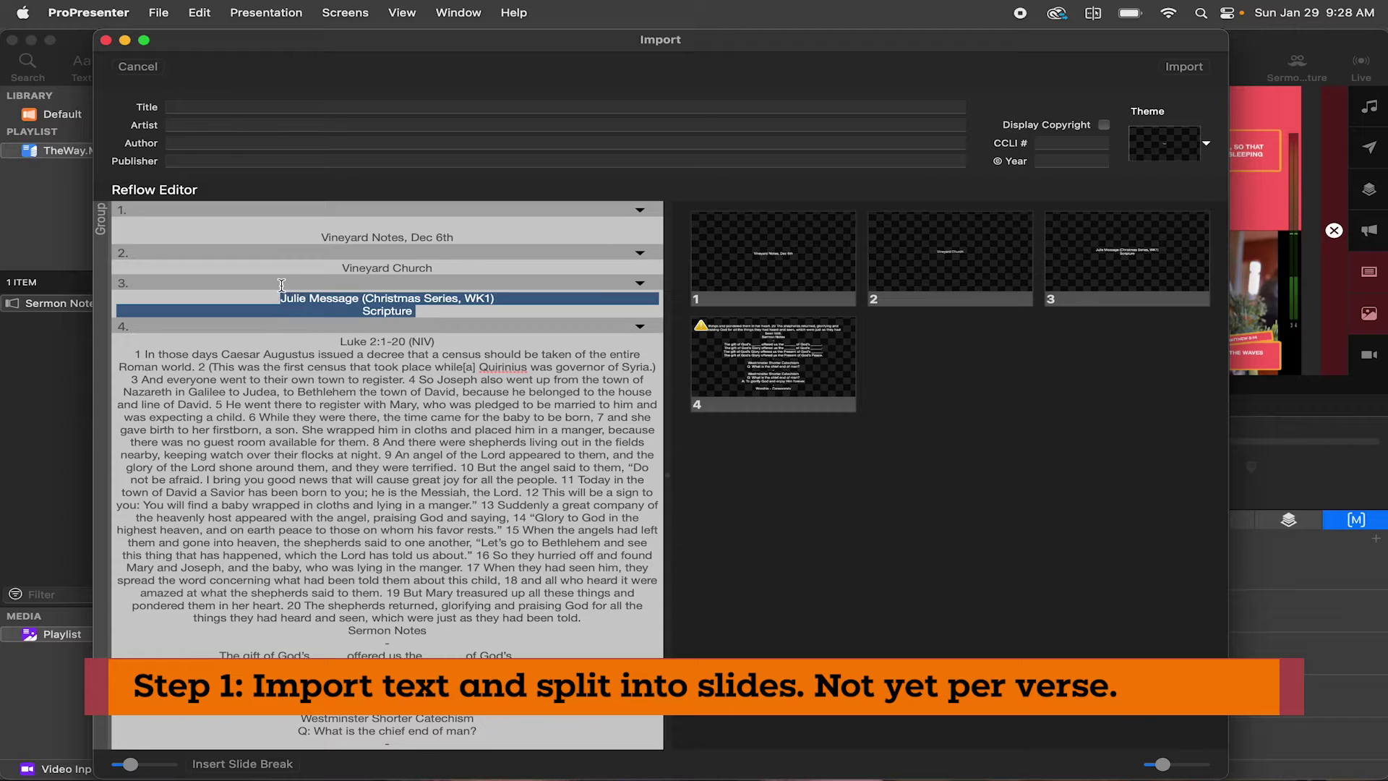
{"action": "key", "text": "BackSpace"}
{"action": "key", "text": "BackSpace"}
{"action": "scroll", "coordinate": [390, 260], "scroll_direction": "up", "scroll_amount": 2}
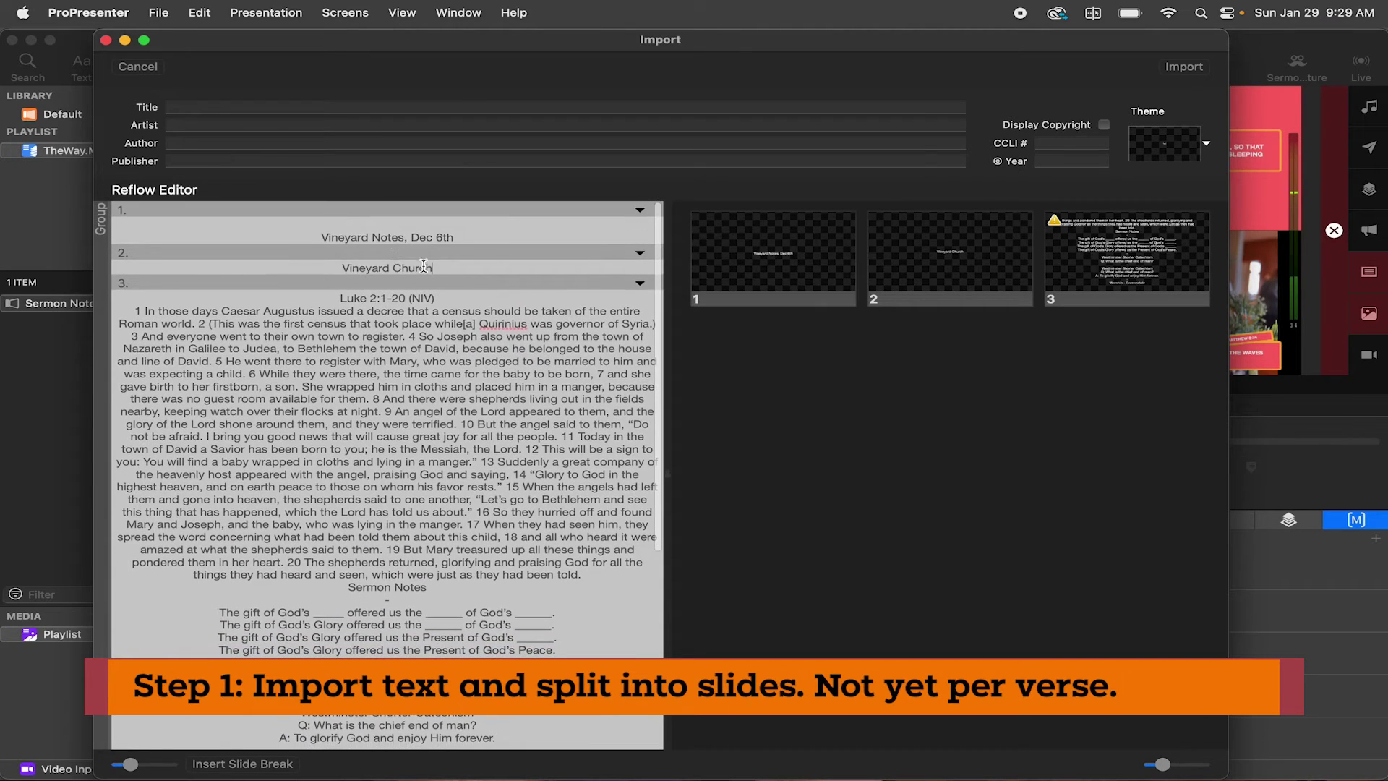
{"action": "left_click_drag", "start_coordinate": [434, 269], "coordinate": [321, 268]}
{"action": "key", "text": "BackSpace"}
{"action": "key", "text": "BackSpace"}
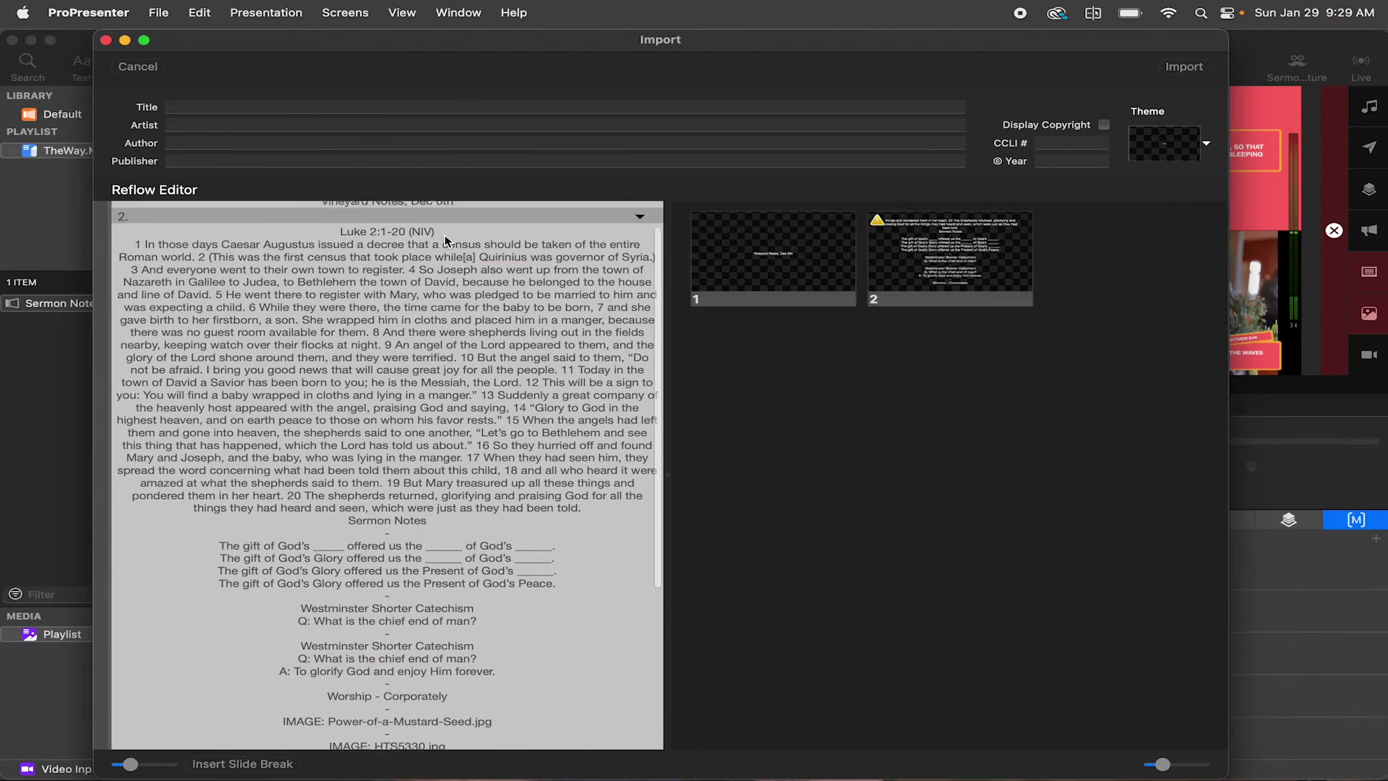
{"action": "key", "text": "shift+Up"}
{"action": "key", "text": "BackSpace"}
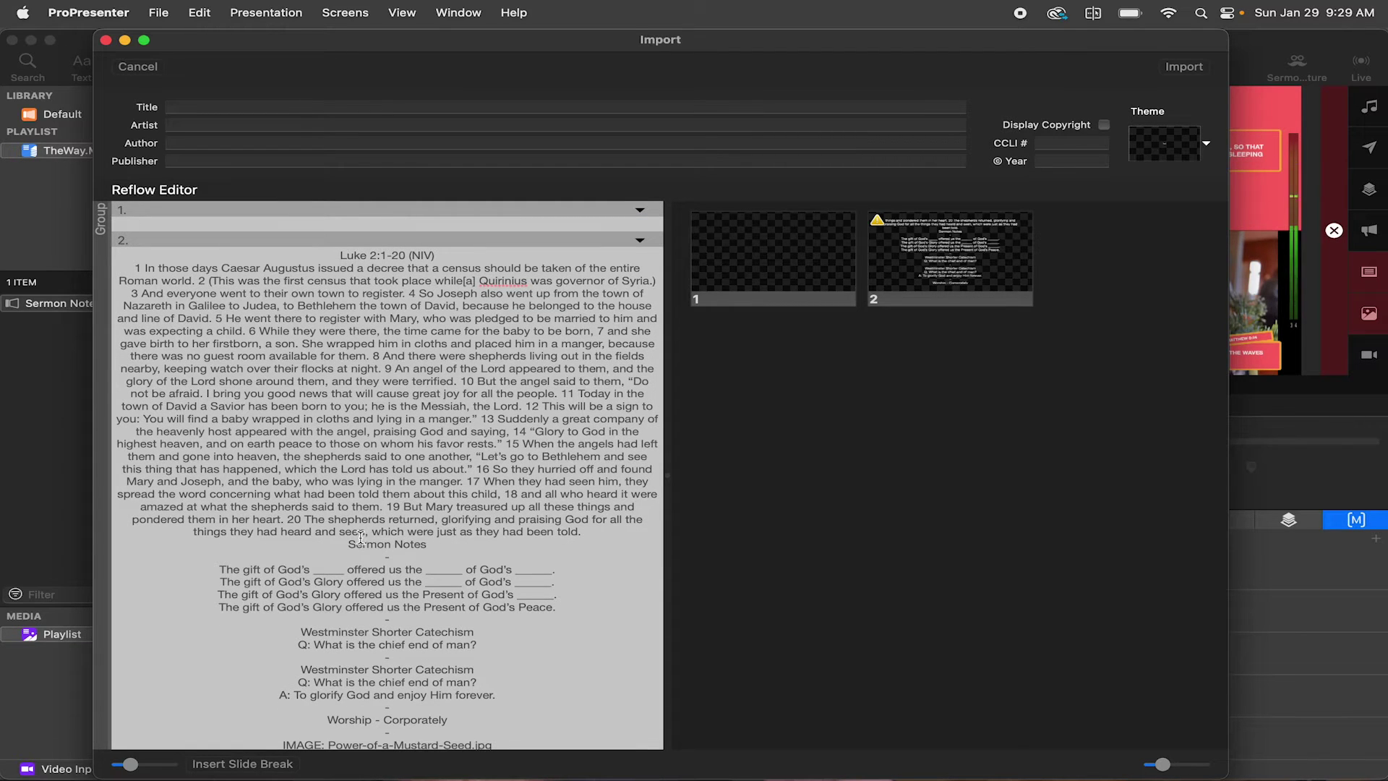
{"action": "left_click_drag", "start_coordinate": [349, 543], "coordinate": [415, 555]}
{"action": "key", "text": "super+Return"}
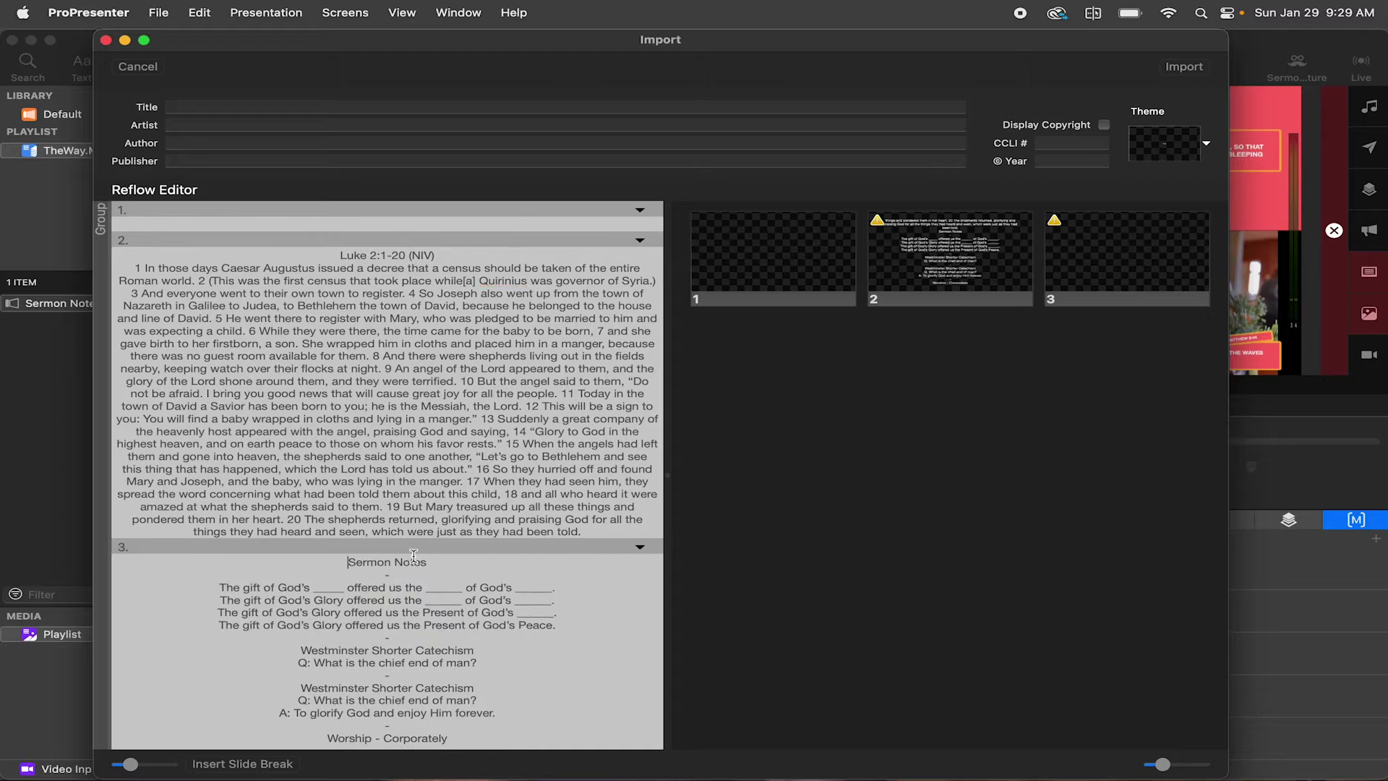
{"action": "scroll", "coordinate": [413, 555], "scroll_direction": "down", "scroll_amount": 3}
{"action": "scroll", "coordinate": [416, 445], "scroll_direction": "up", "scroll_amount": 1}
{"action": "mouse_move", "coordinate": [219, 361]}
{"action": "left_mouse_down"}
{"action": "mouse_move", "coordinate": [198, 368]}
{"action": "mouse_move", "coordinate": [195, 352]}
{"action": "left_mouse_up"}
{"action": "key", "text": "BackSpace"}
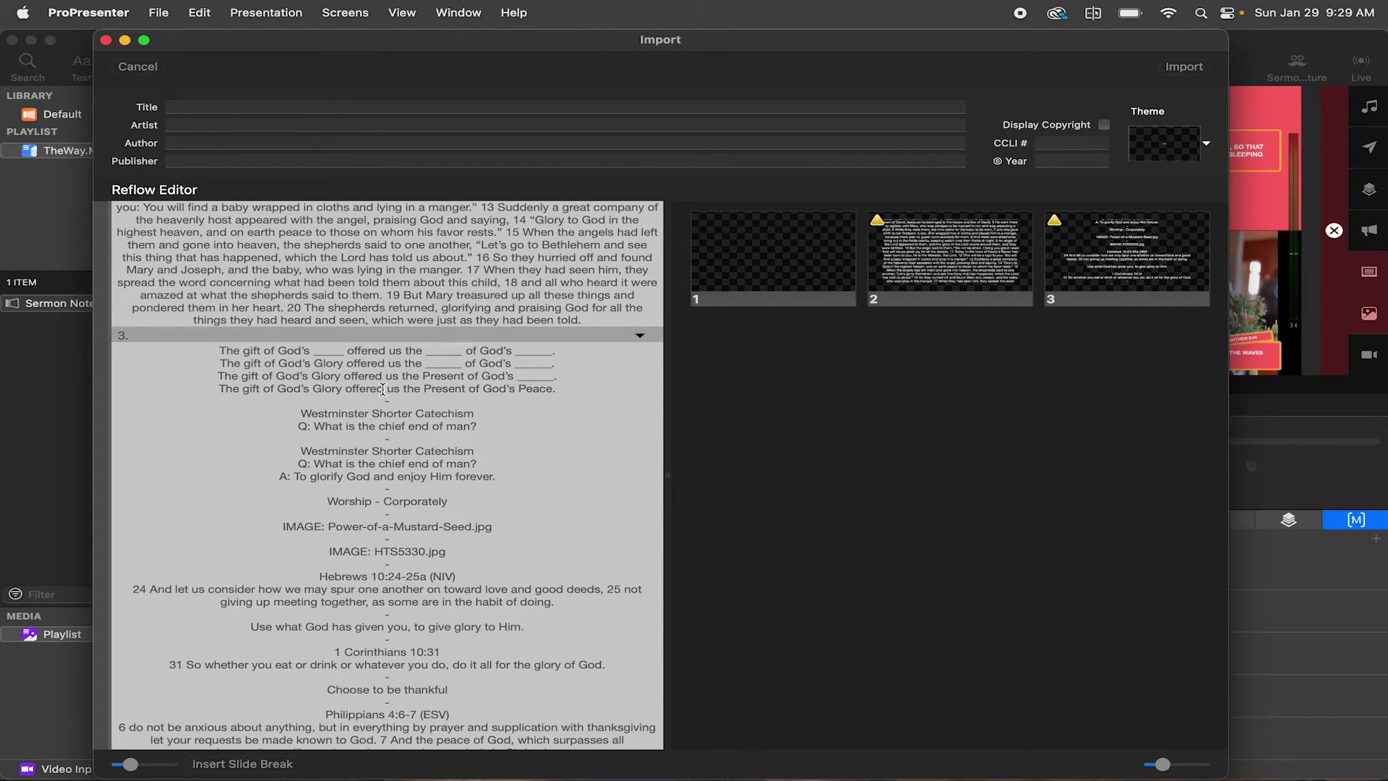
Replace dash separators with slide breaks from the Catechism question through Hebrews 10:24-25a.
{"action": "left_click_drag", "start_coordinate": [289, 410], "coordinate": [288, 402]}
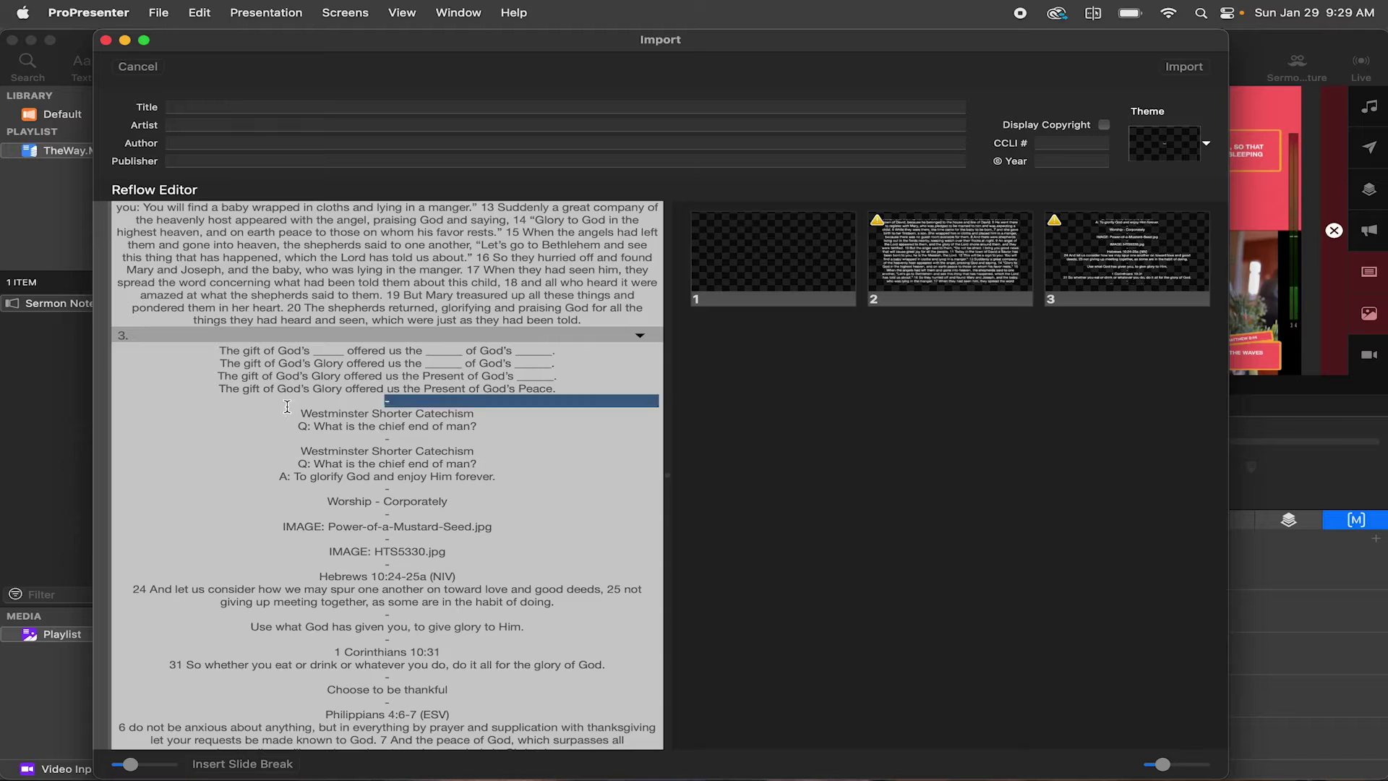
{"action": "key", "text": "BackSpace"}
{"action": "key", "text": "super+Return"}
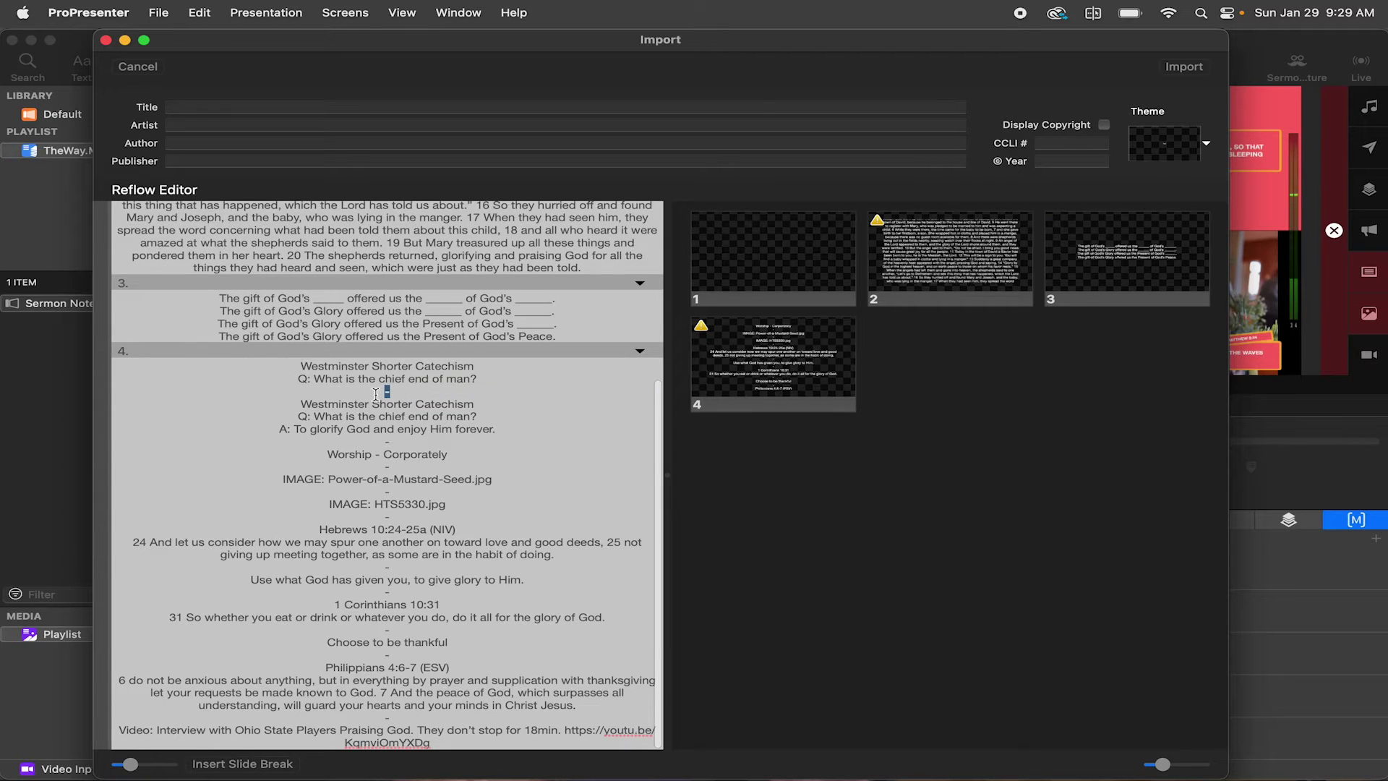
{"action": "key", "text": "BackSpace"}
{"action": "key", "text": "super+Return"}
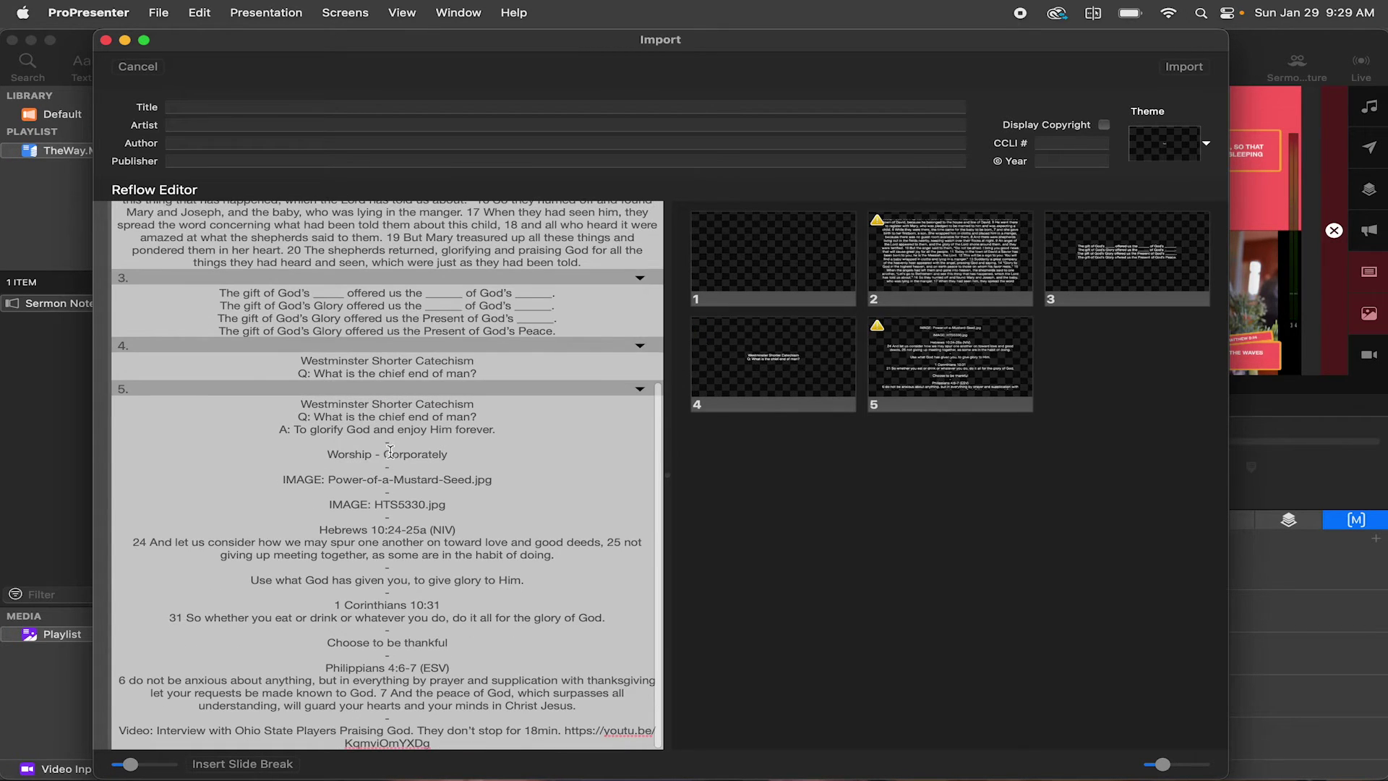
{"action": "key", "text": "BackSpace"}
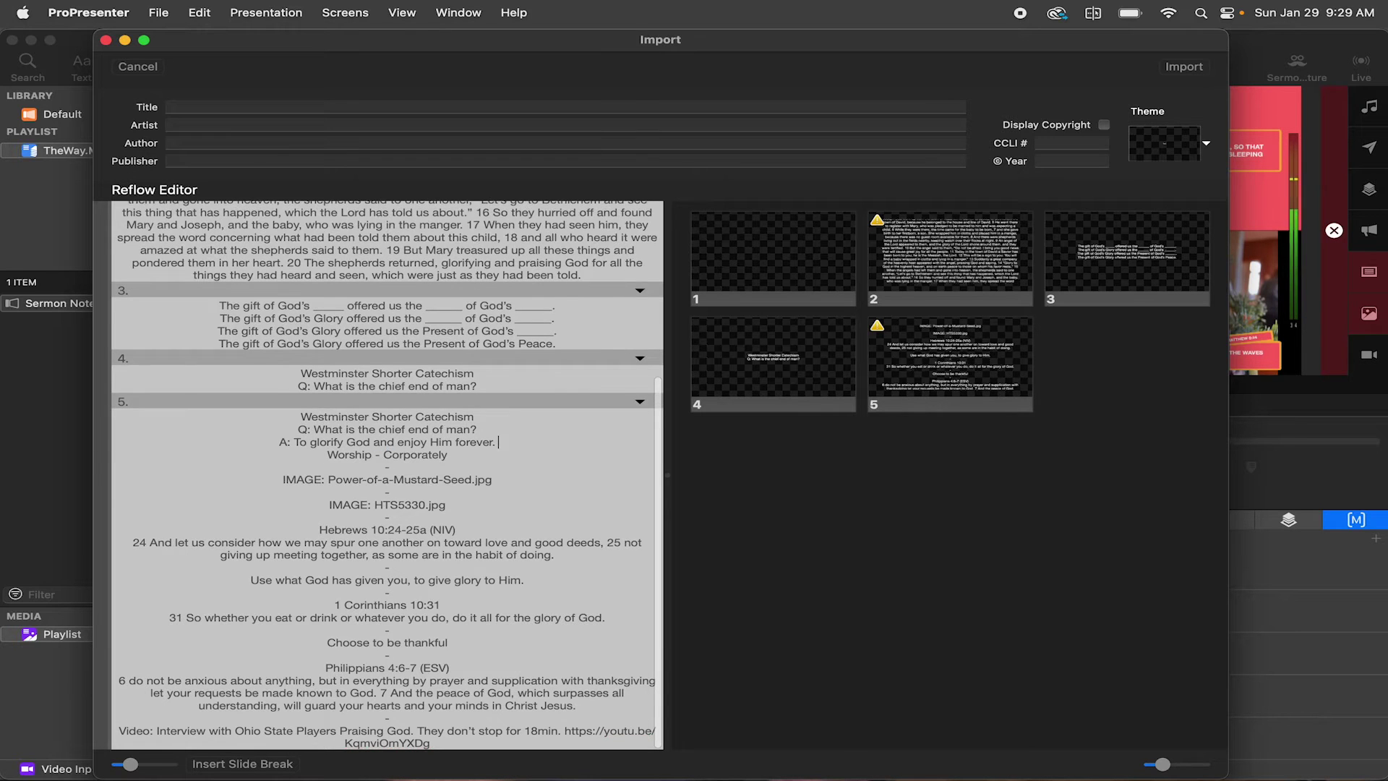
{"action": "key", "text": "super+Return"}
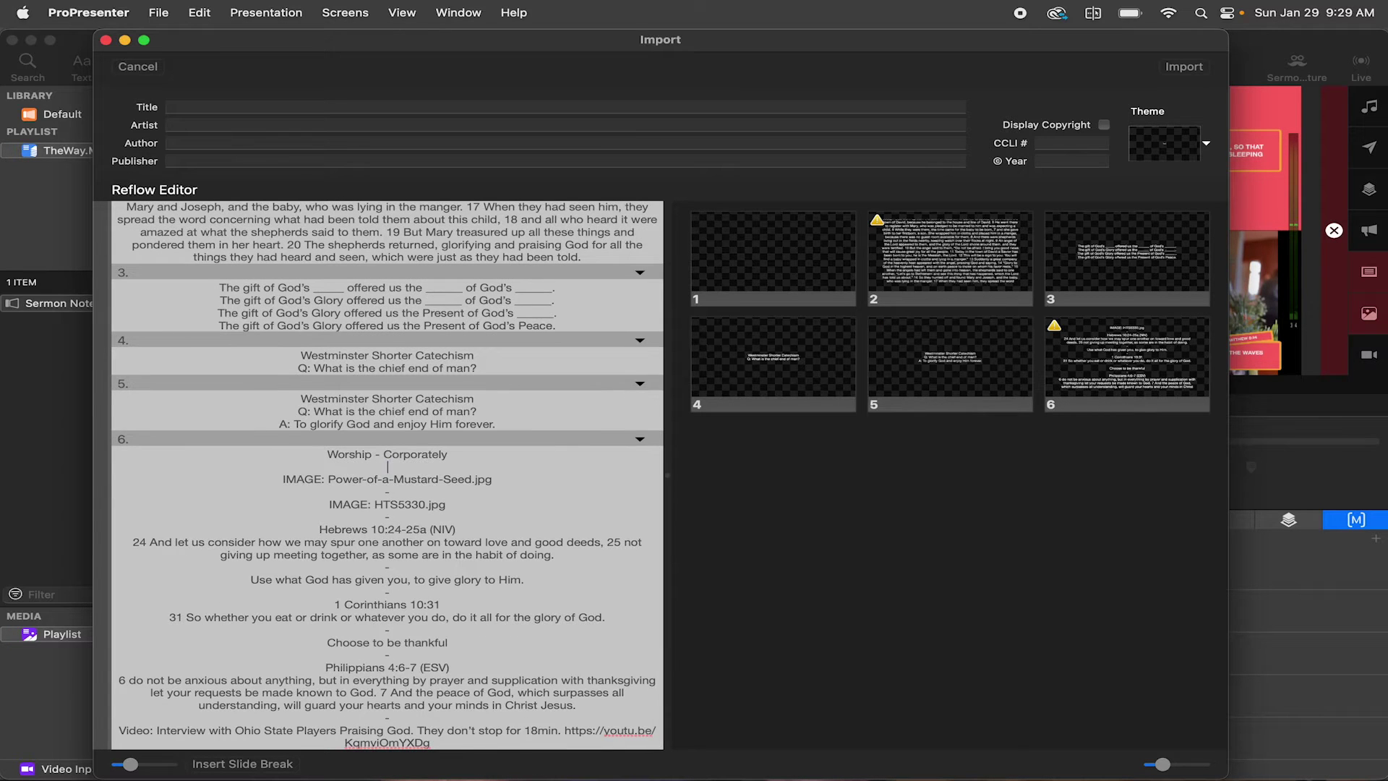
{"action": "key", "text": "BackSpace"}
{"action": "key", "text": "super+Return"}
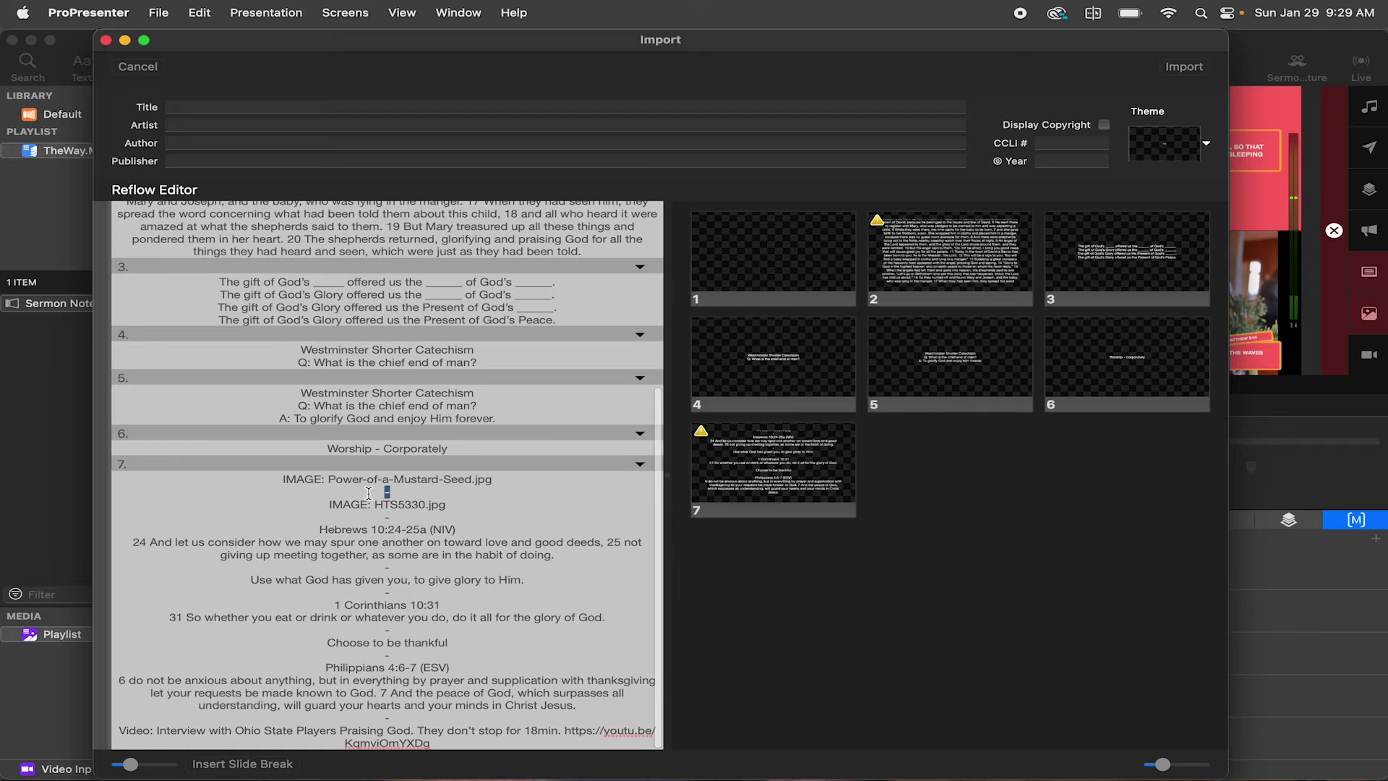
{"action": "key", "text": "BackSpace"}
{"action": "key", "text": "super+Return"}
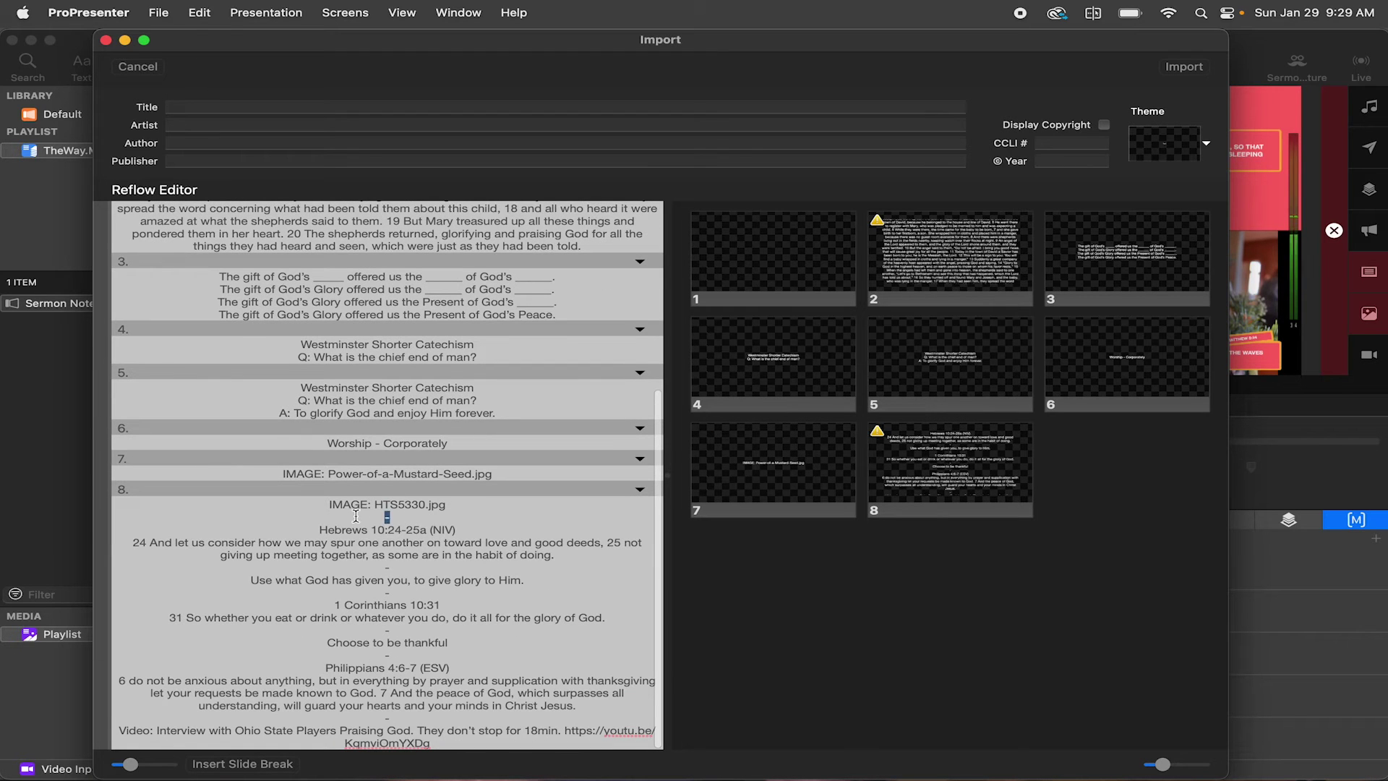
{"action": "key", "text": "BackSpace"}
{"action": "key", "text": "super+Return"}
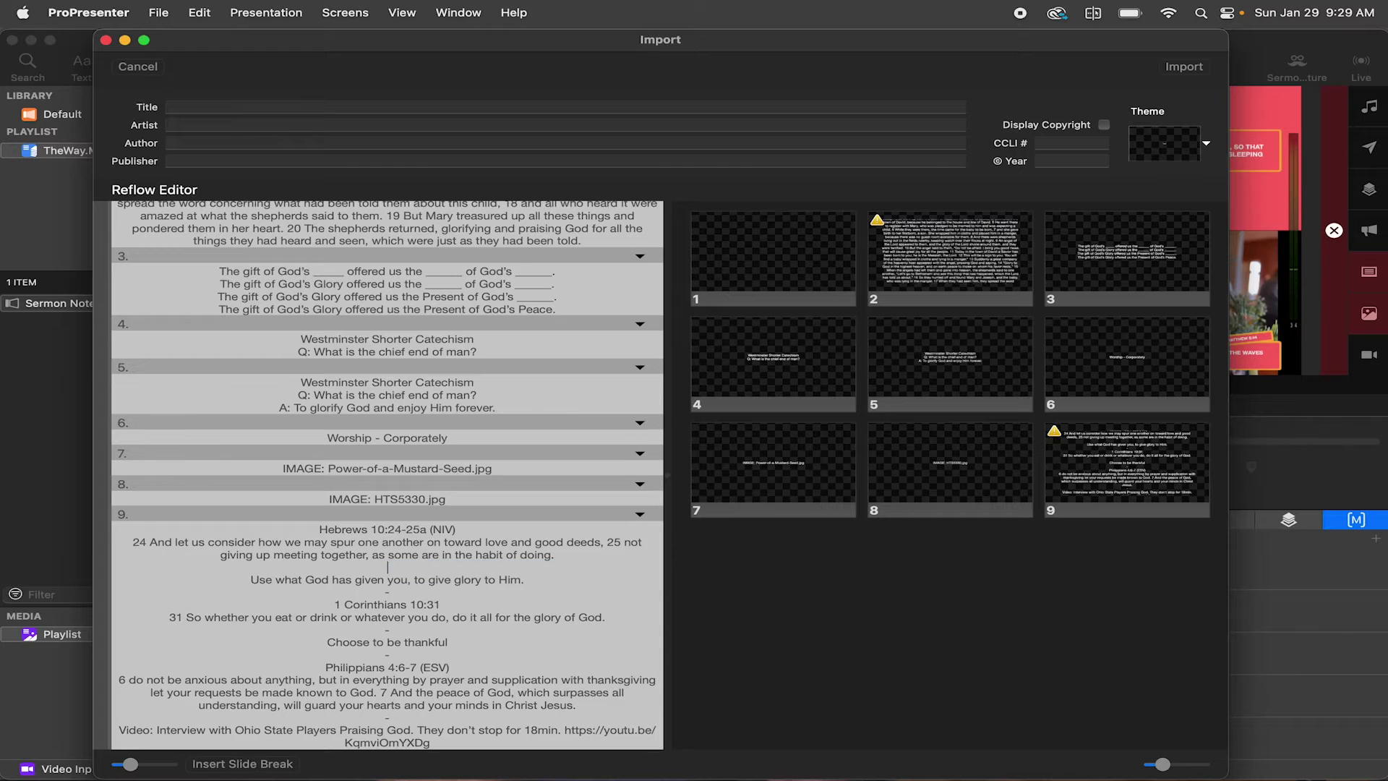
Replace the remaining dashes with slide breaks through the video interview line, adding a final empty slide.
{"action": "key", "text": "BackSpace"}
{"action": "key", "text": "super+Return"}
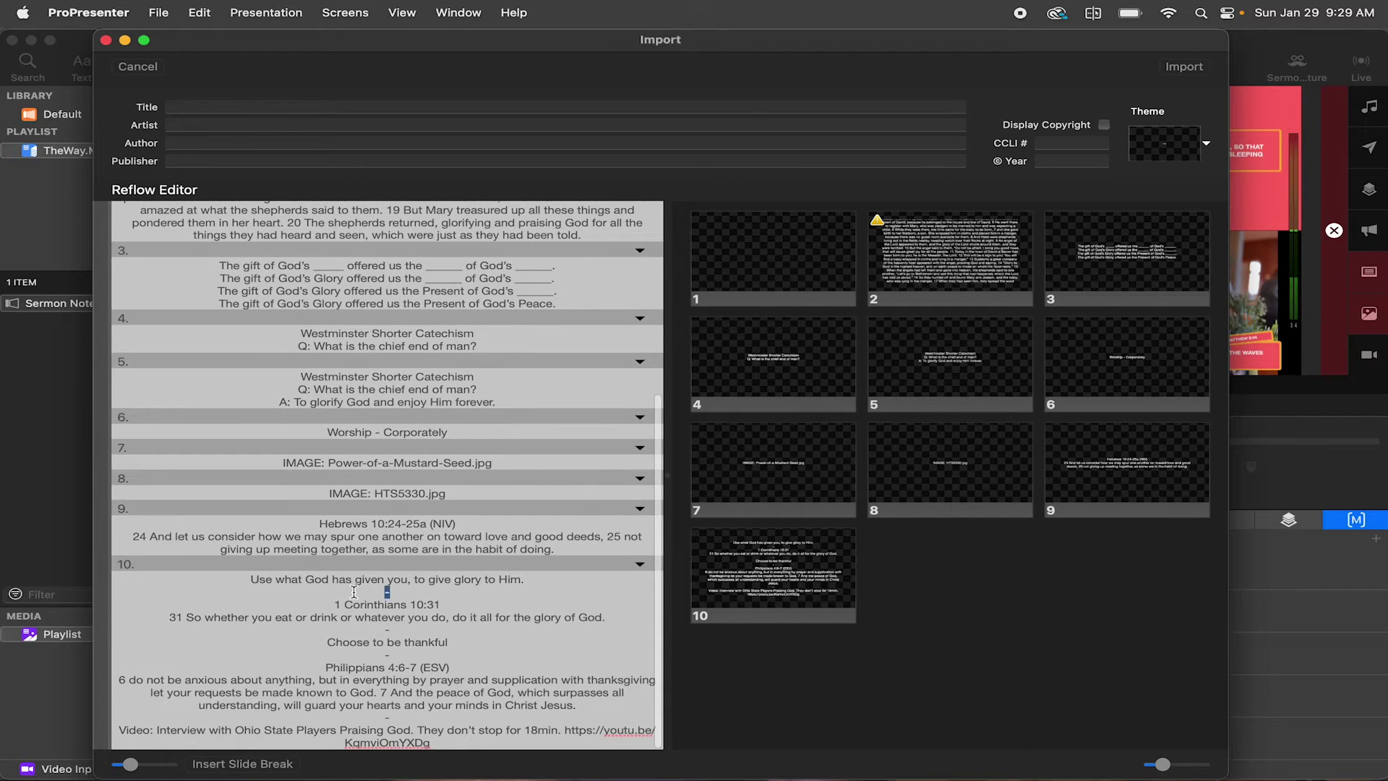
{"action": "key", "text": "BackSpace"}
{"action": "key", "text": "super+Return"}
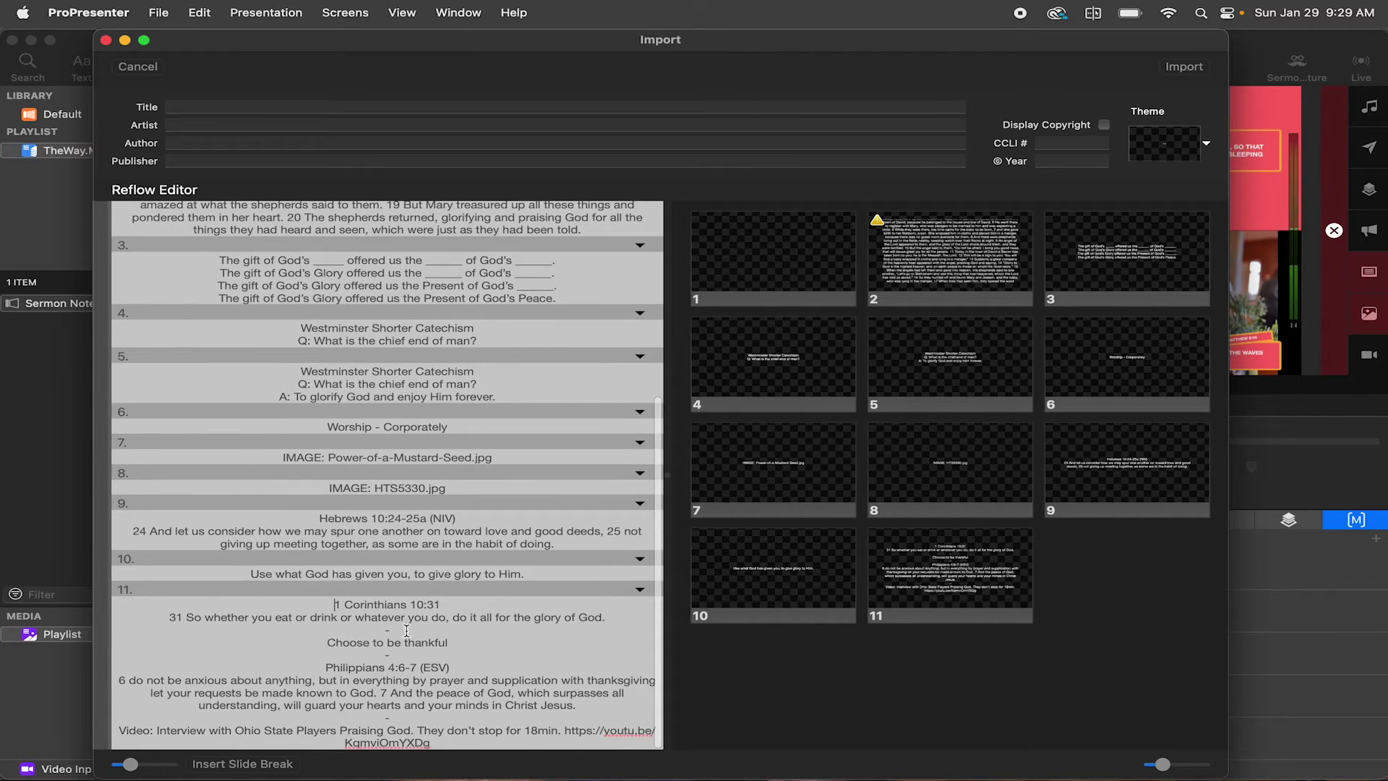
{"action": "key", "text": "BackSpace"}
{"action": "key", "text": "super+Return"}
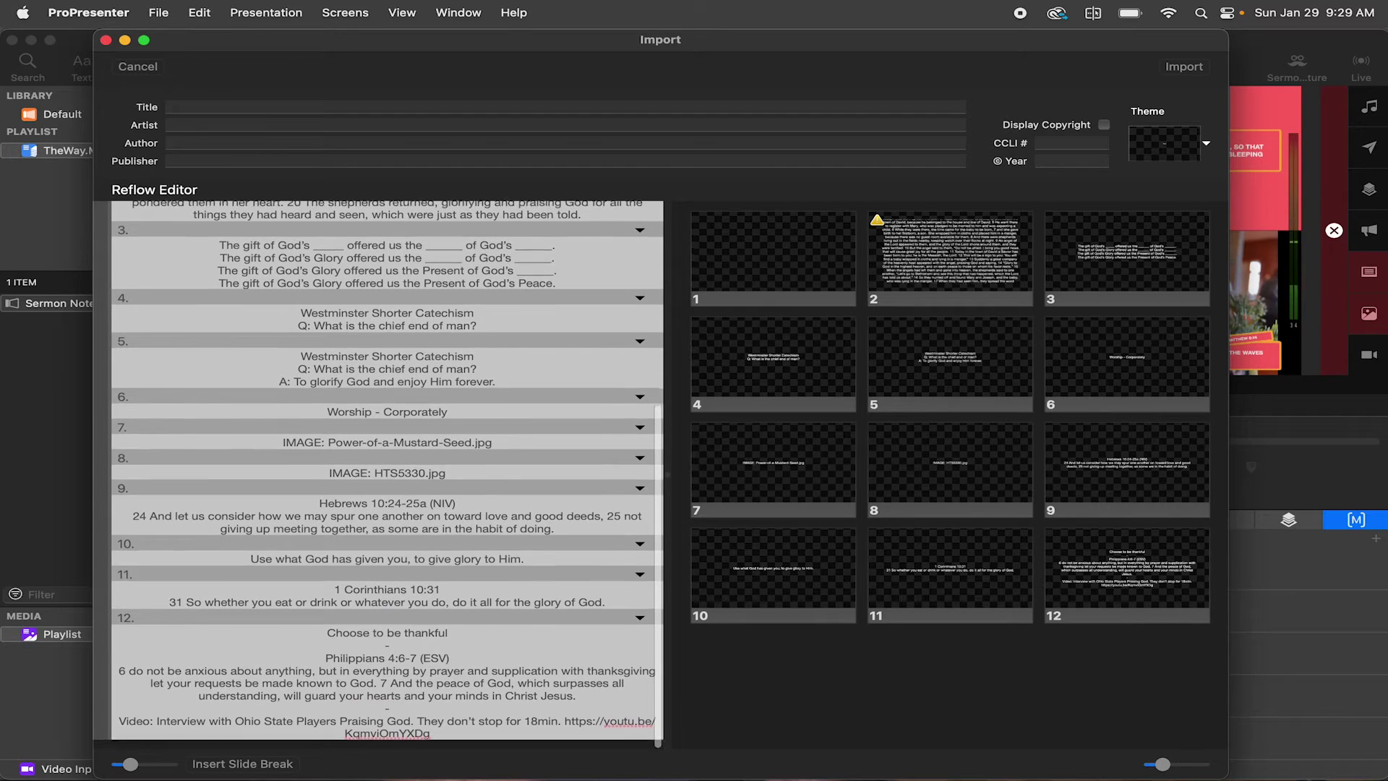
{"action": "left_click", "coordinate": [387, 652]}
{"action": "key", "text": "BackSpace"}
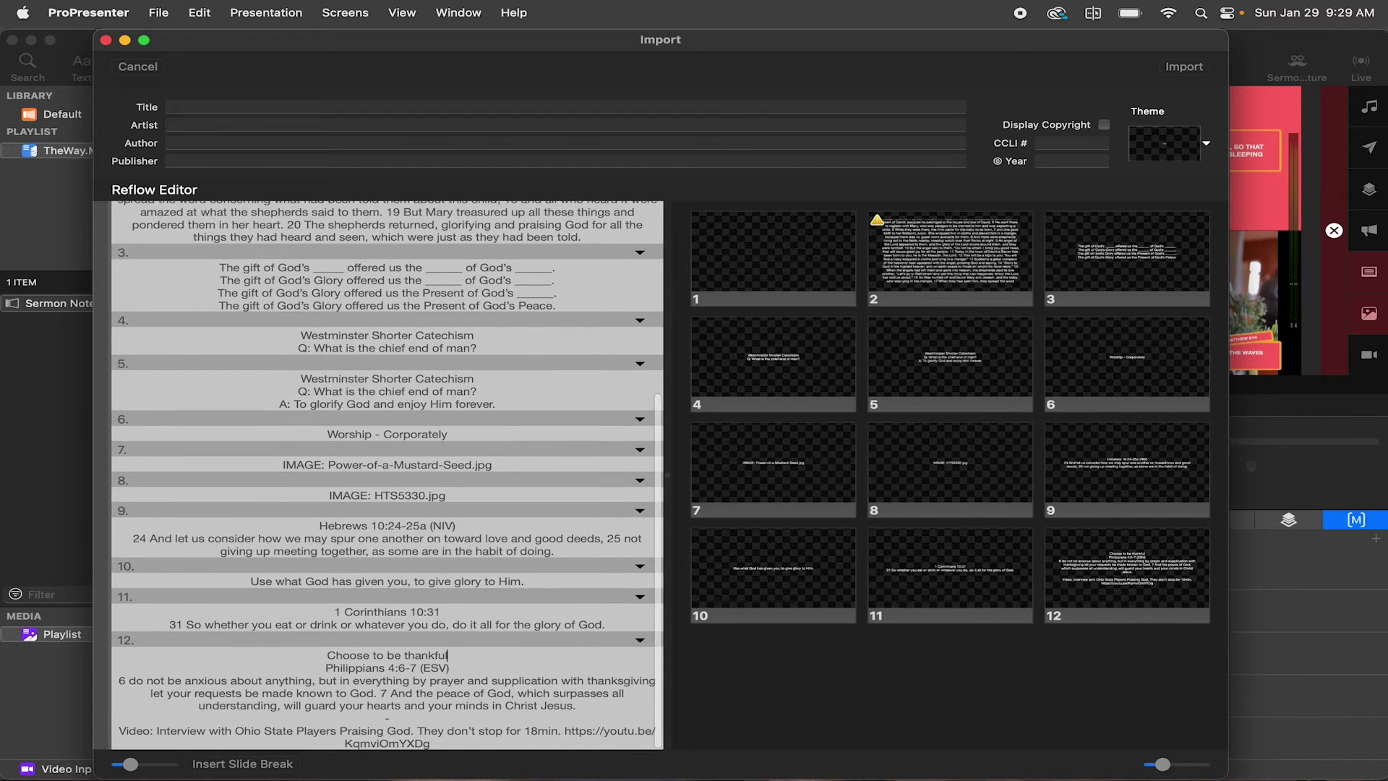
{"action": "key", "text": "super+Return"}
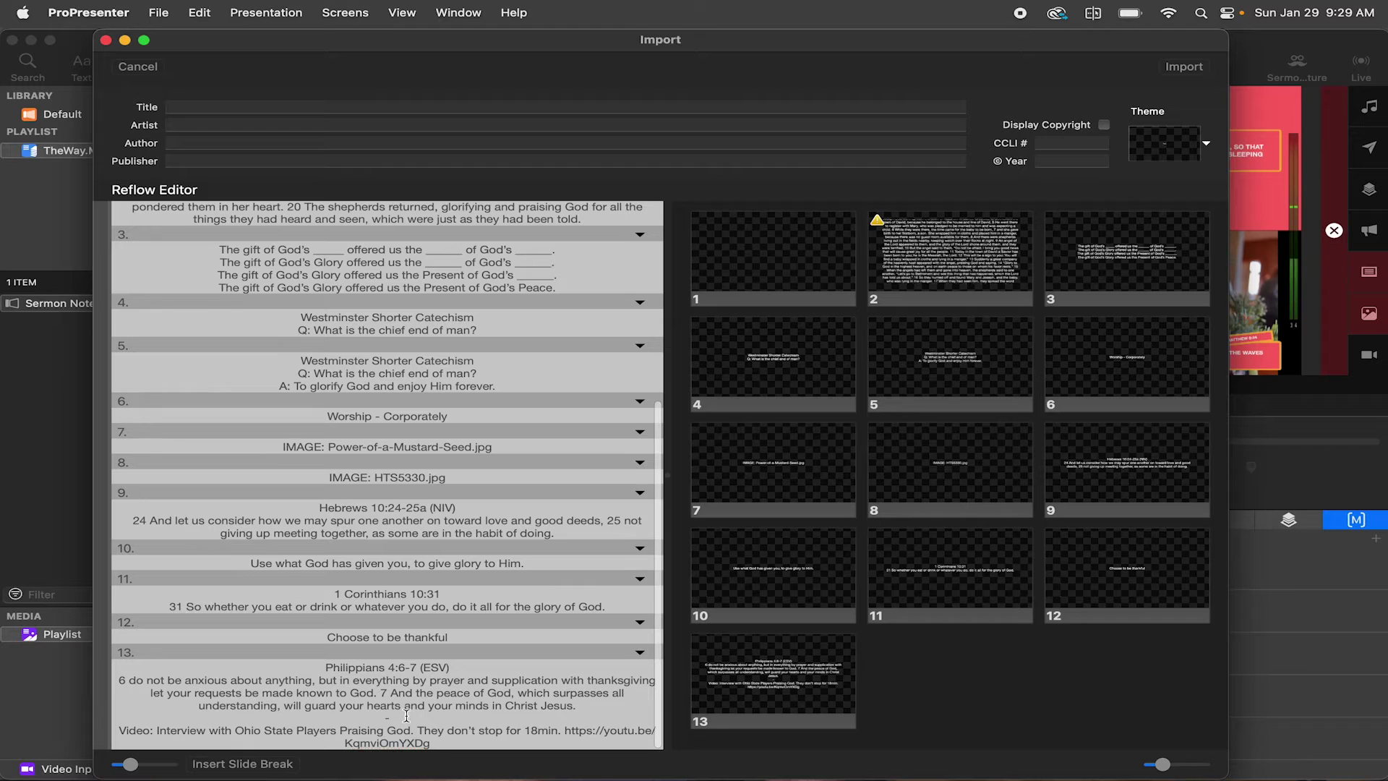
{"action": "left_click", "coordinate": [363, 715]}
{"action": "key", "text": "BackSpace"}
{"action": "key", "text": "super+Return"}
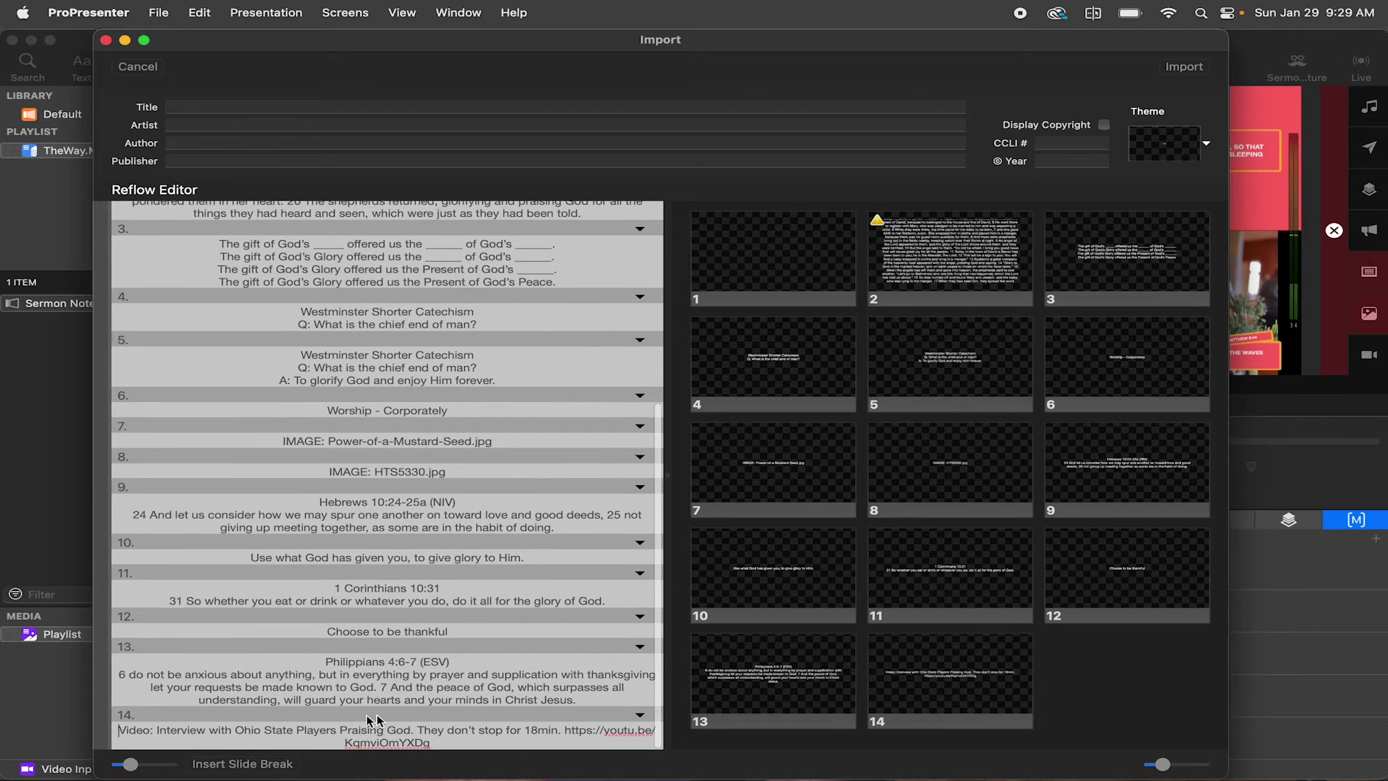
{"action": "key", "text": "super+Return"}
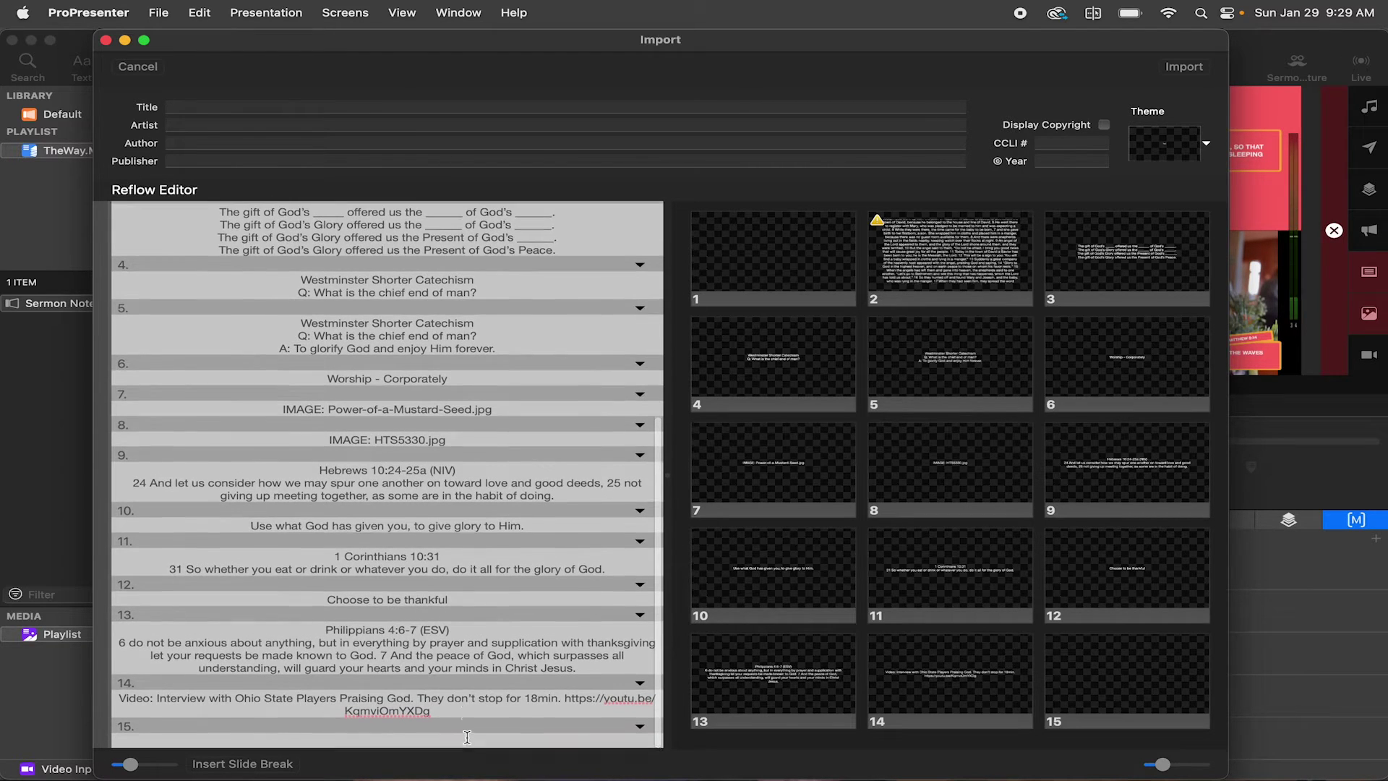
{"action": "scroll", "coordinate": [460, 659], "scroll_direction": "up", "scroll_amount": 10}
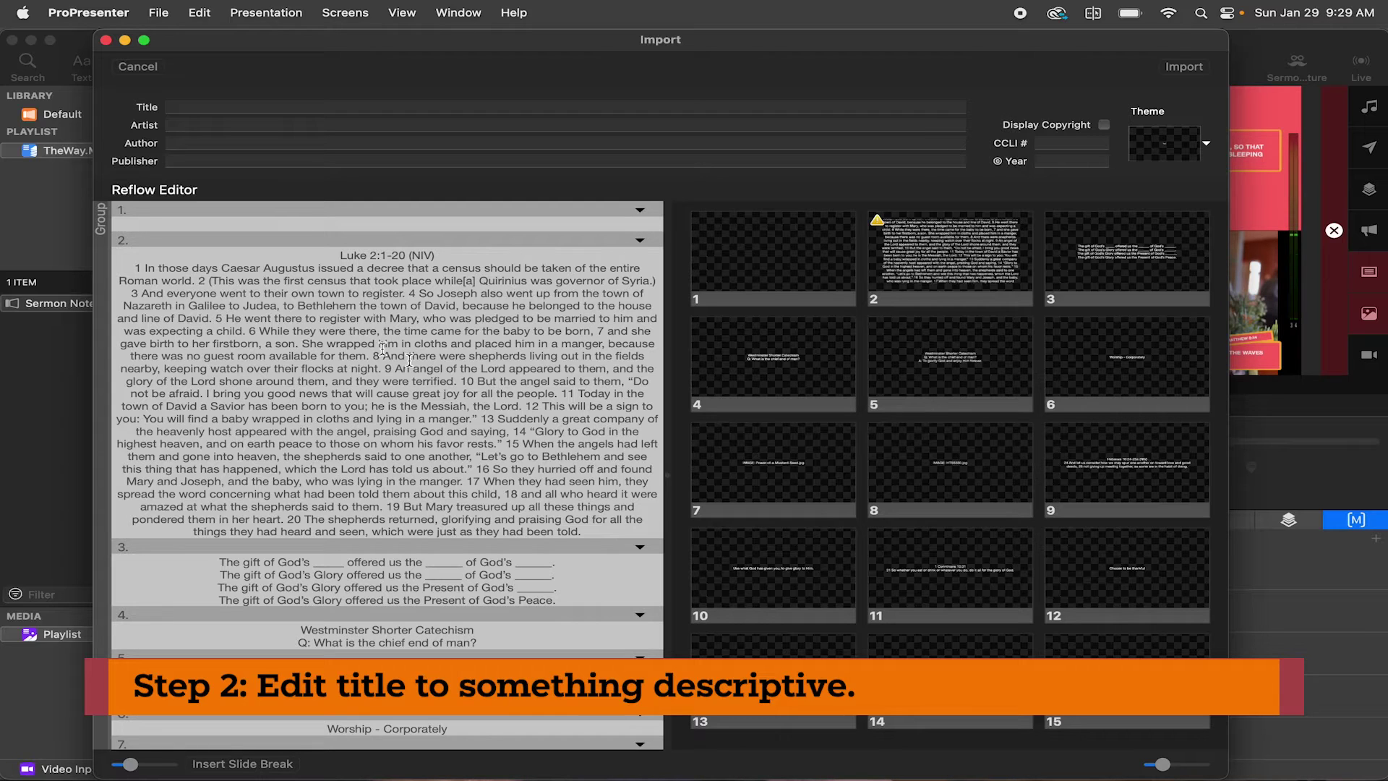
Enter 'Sermon Notes' in the import's Title field.
{"action": "left_click", "coordinate": [200, 109]}
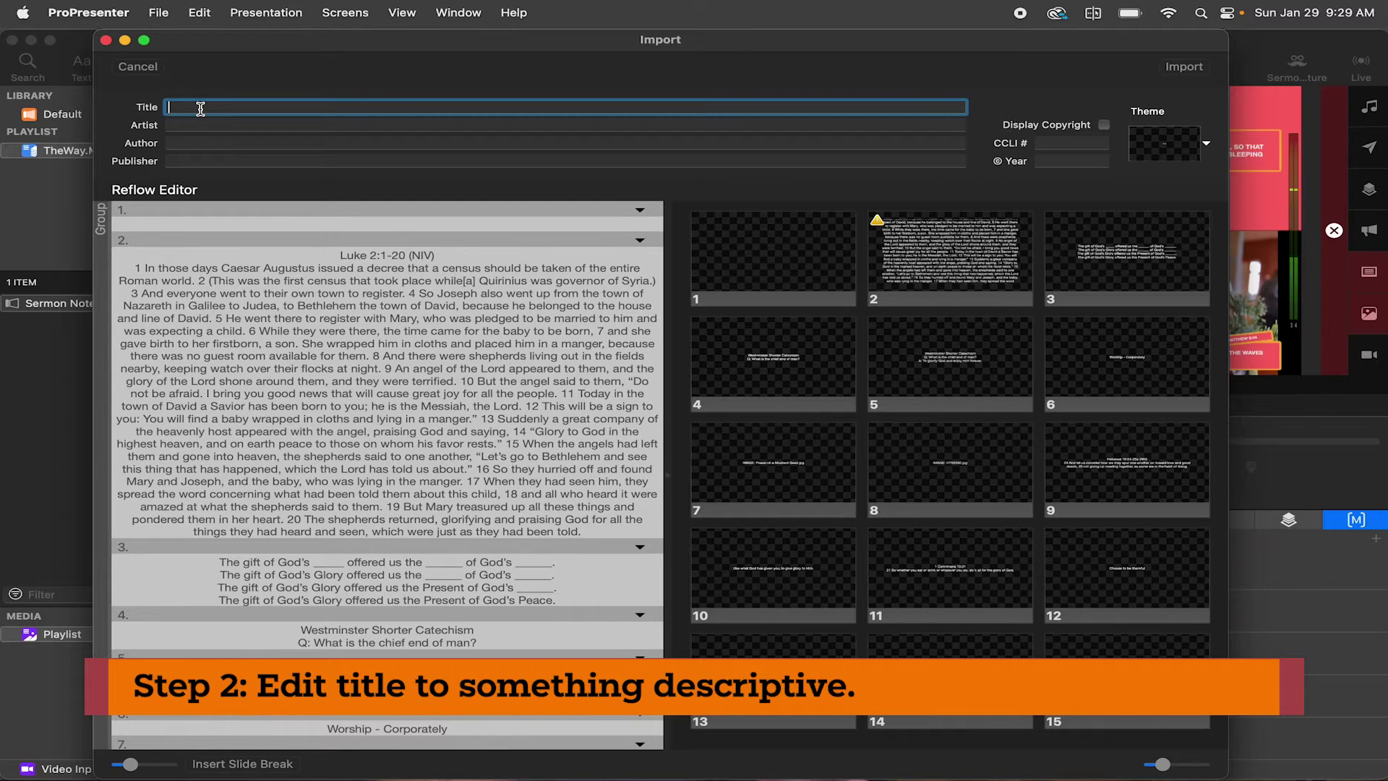
{"action": "type", "text": "Sermon Notes"}
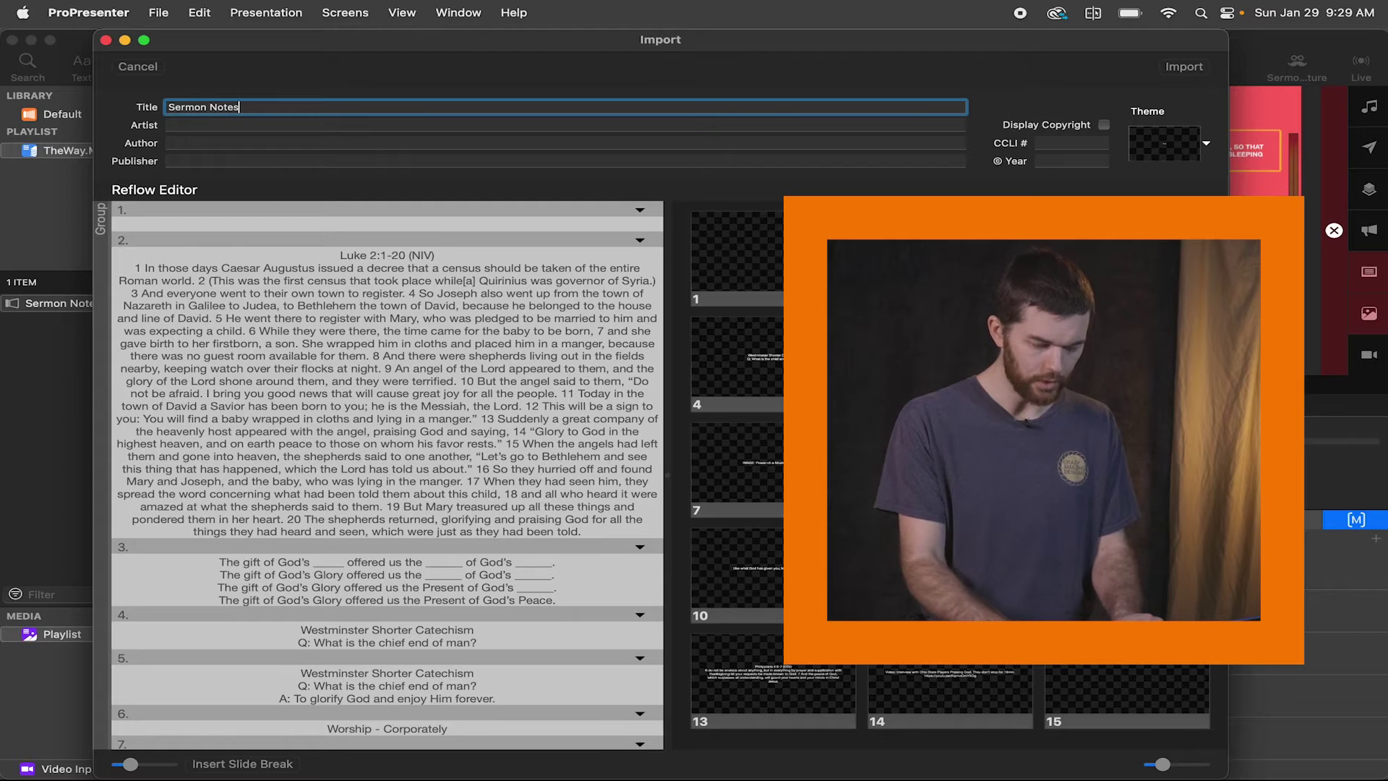
{"action": "key", "text": "Return"}
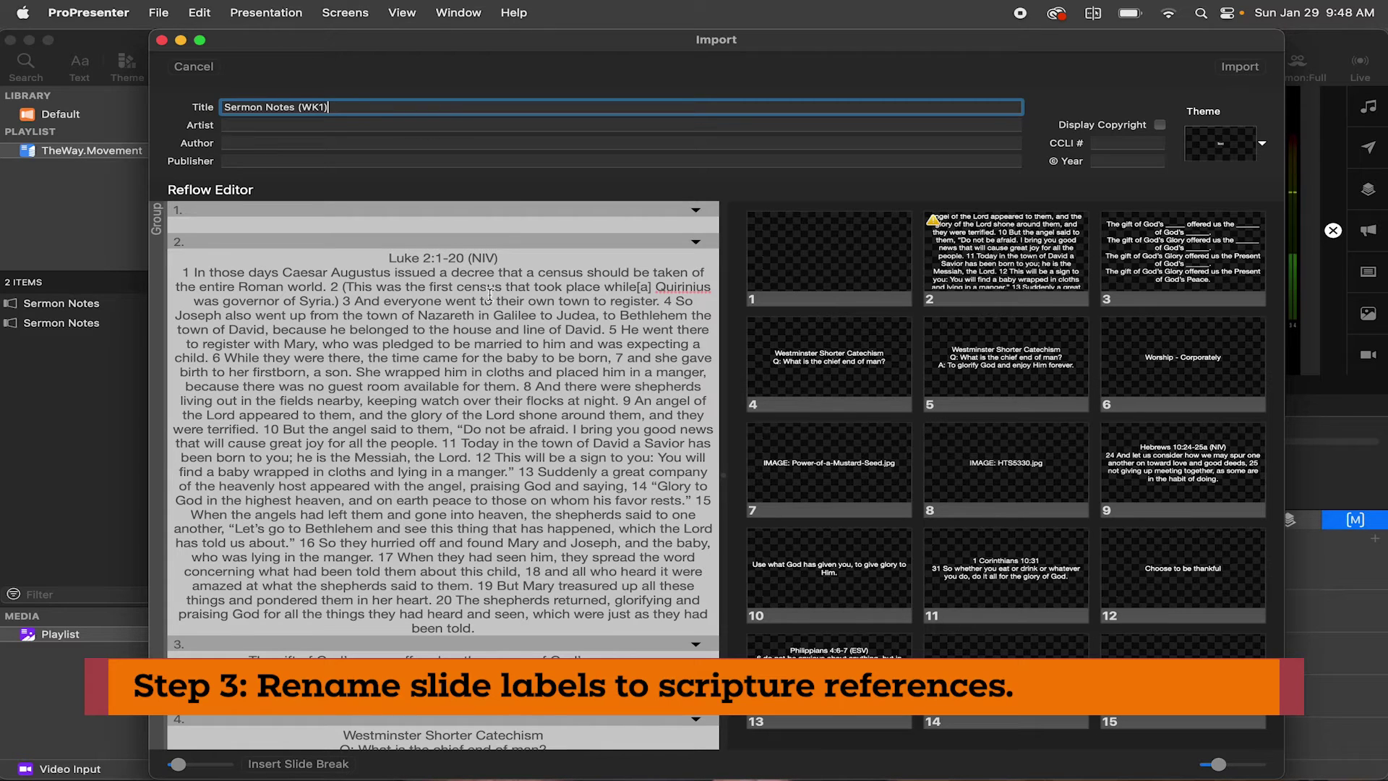
Move the Luke 2:1-20 (NIV) heading out of slide 2's text and into its label.
{"action": "left_click_drag", "start_coordinate": [504, 261], "coordinate": [386, 258]}
{"action": "key", "text": "super+c"}
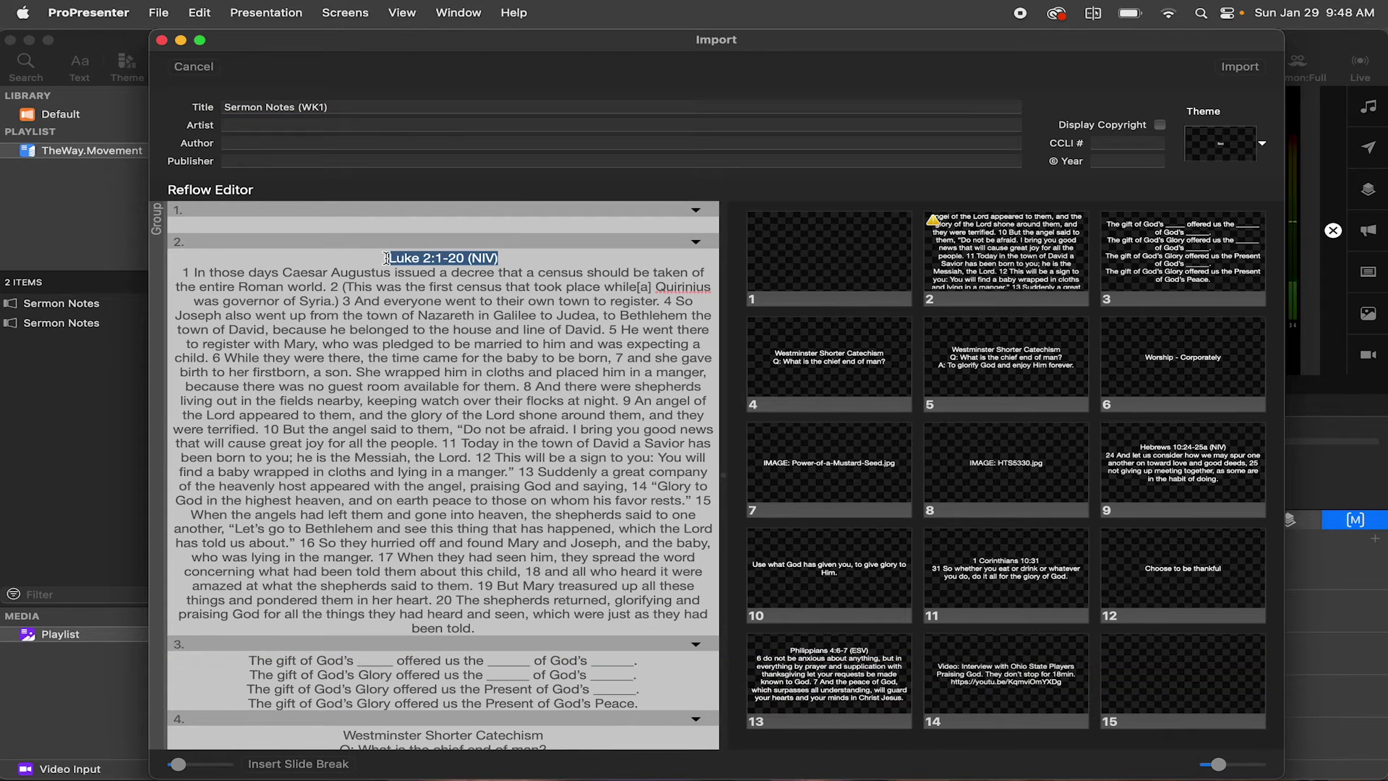
{"action": "key", "text": "BackSpace"}
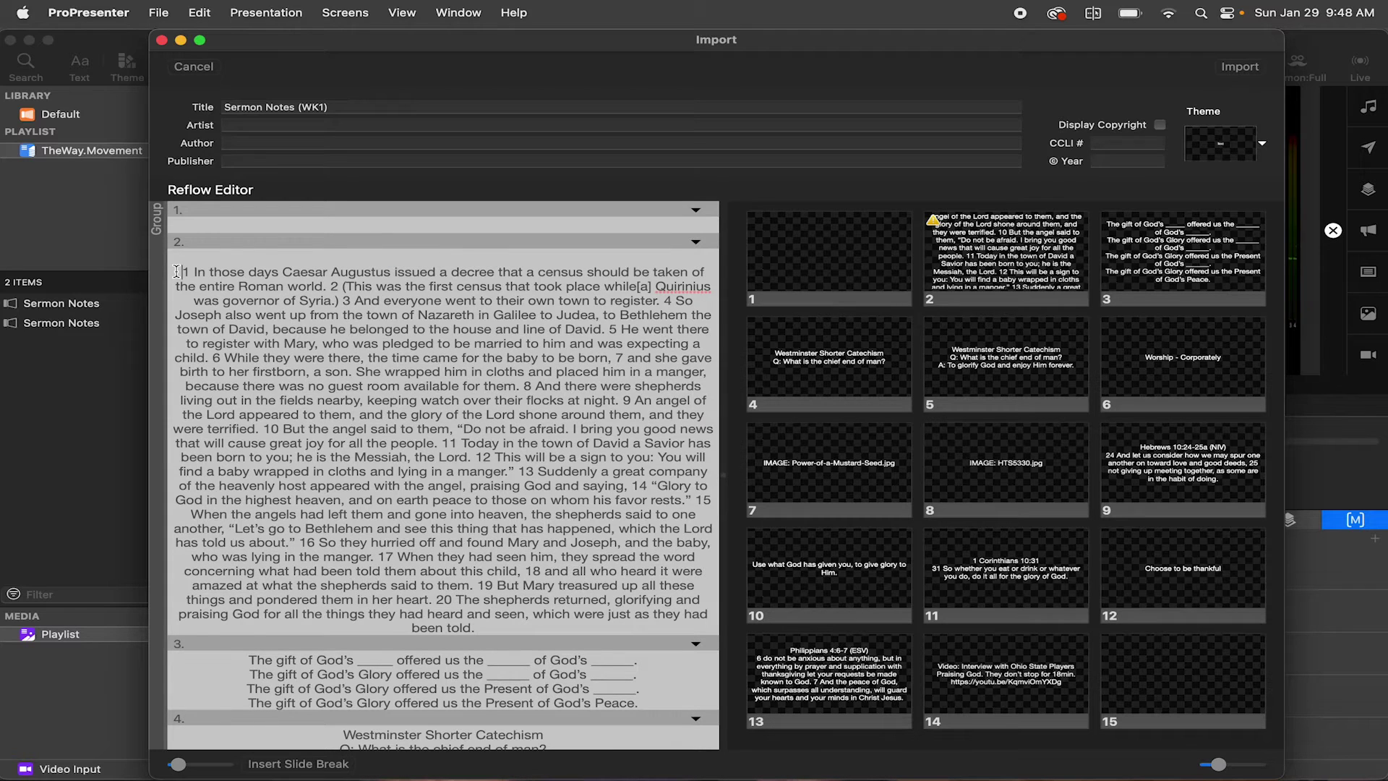
{"action": "key", "text": "Delete"}
{"action": "right_click", "coordinate": [322, 240]}
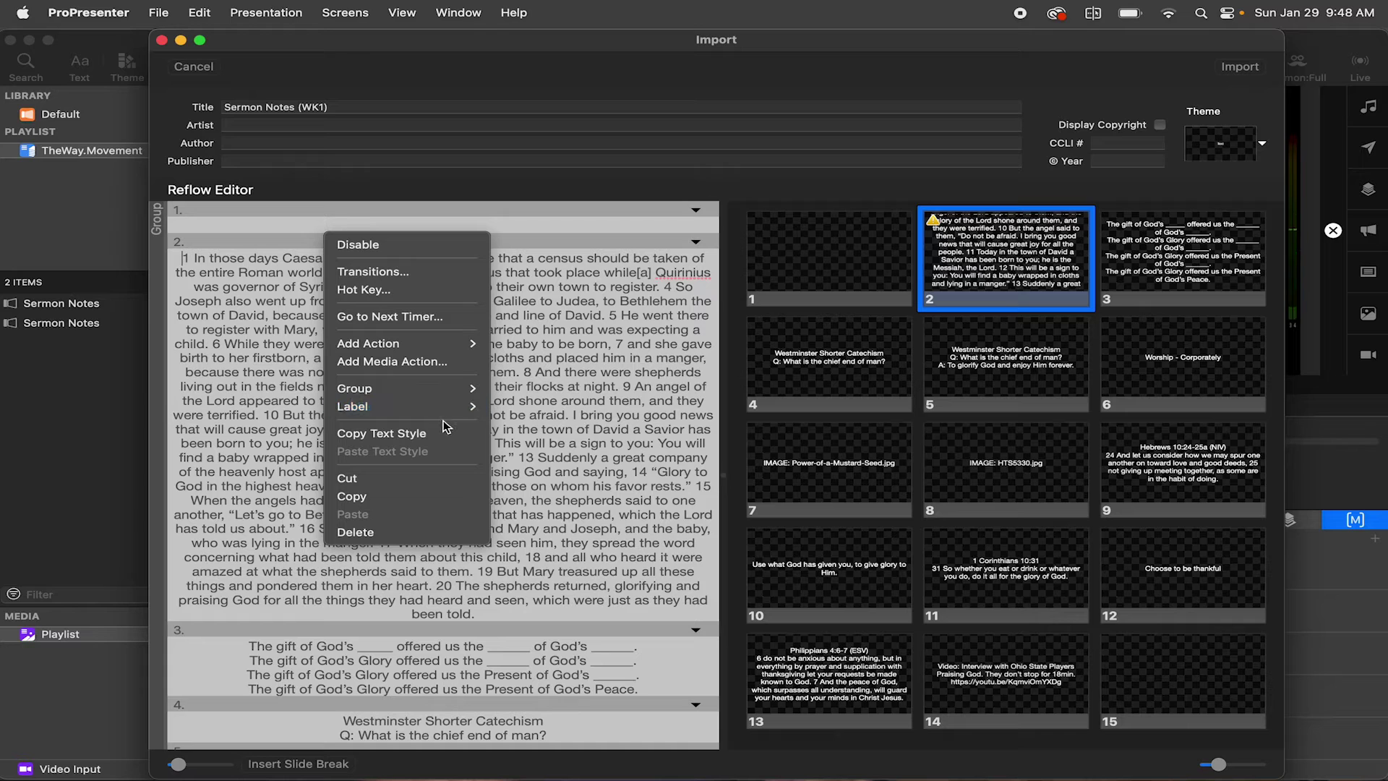
{"action": "mouse_move", "coordinate": [449, 406]}
{"action": "left_click", "coordinate": [511, 403]}
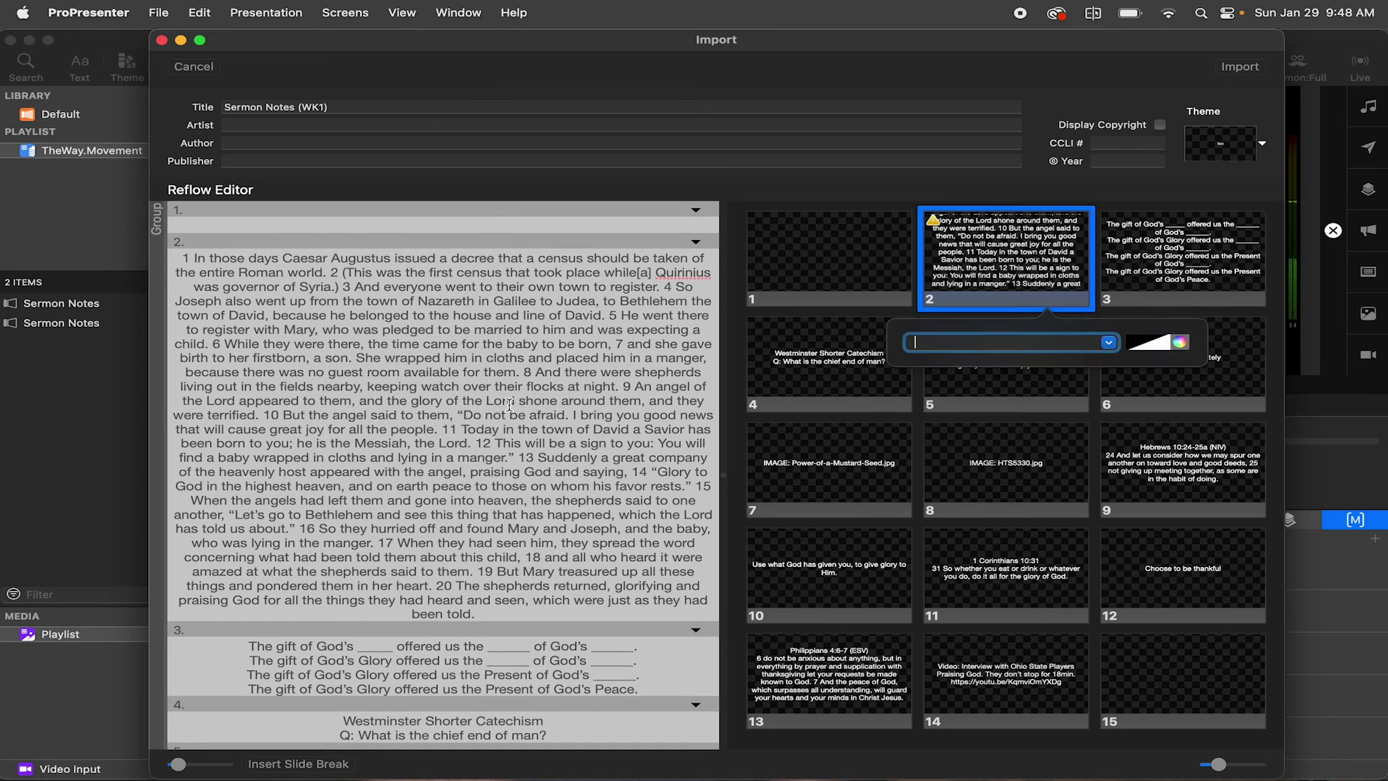
{"action": "key", "text": "super+v"}
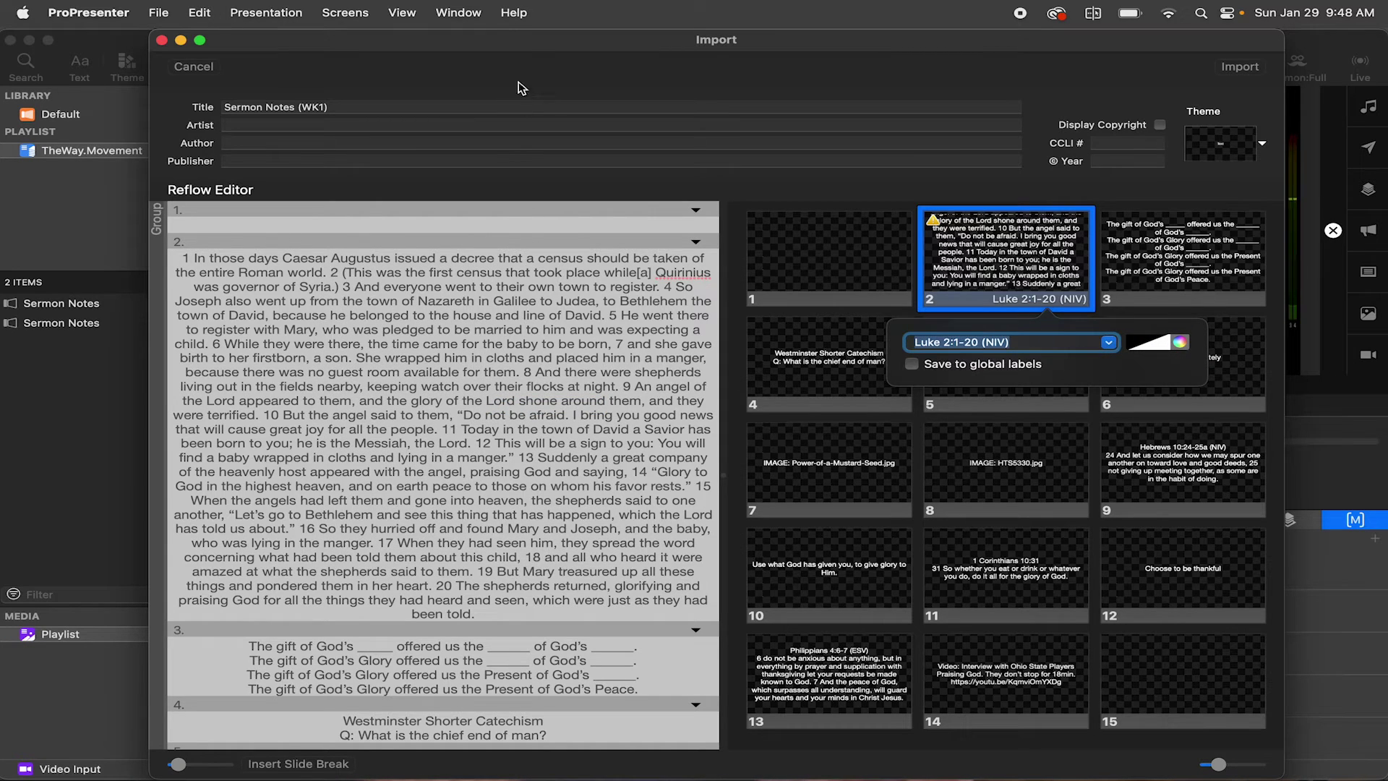
{"action": "key", "text": "Return"}
{"action": "left_click", "coordinate": [741, 255]}
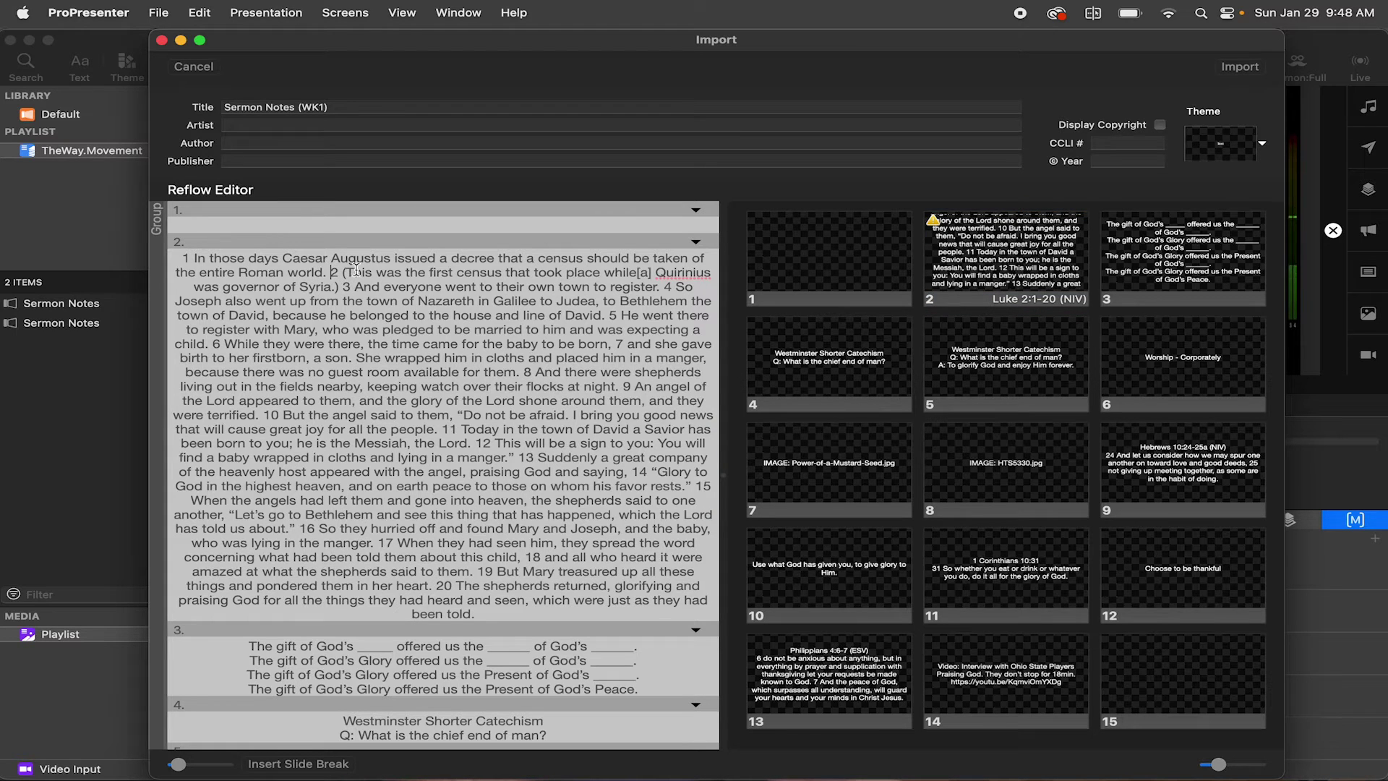
Split verses 2 and 3 of the Luke passage onto their own slides.
{"action": "key", "text": "super+Return"}
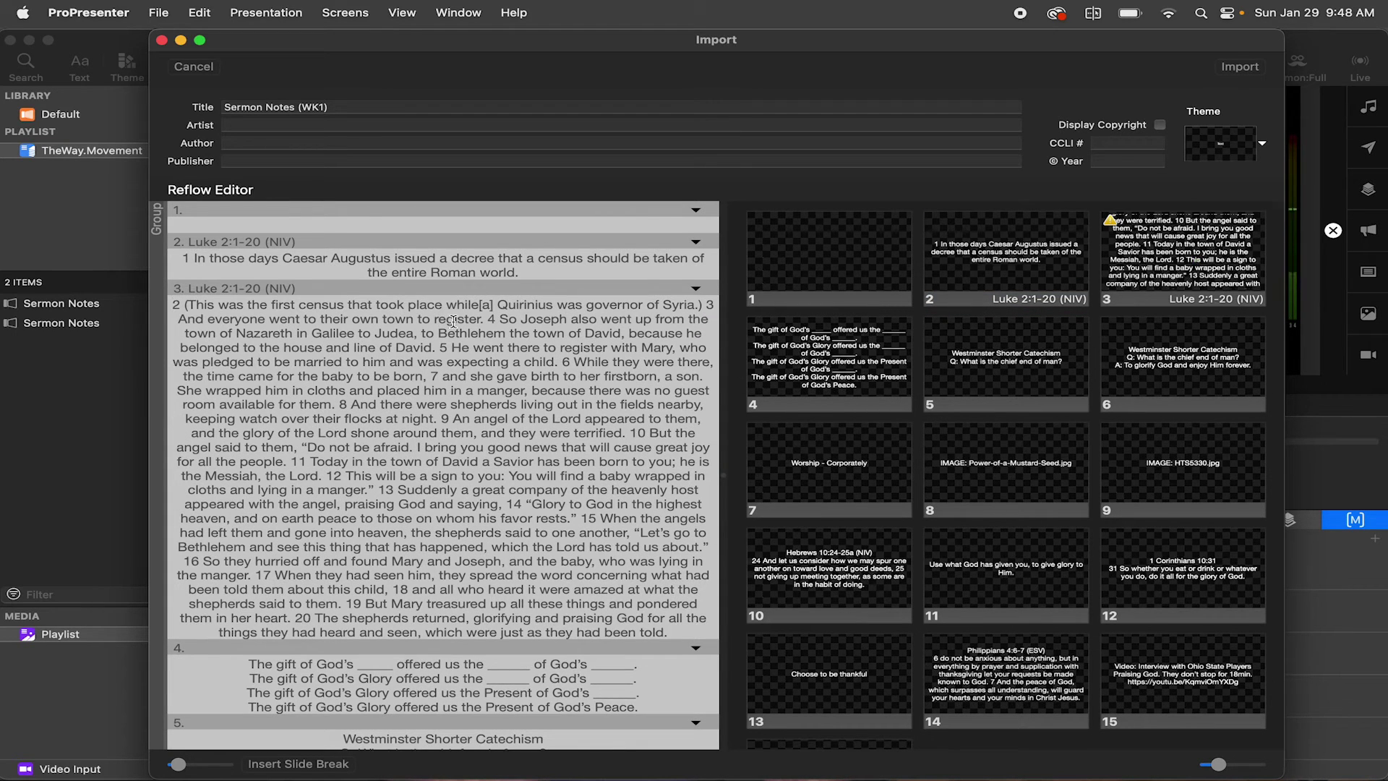
{"action": "left_click", "coordinate": [706, 305]}
{"action": "key", "text": "super+Return"}
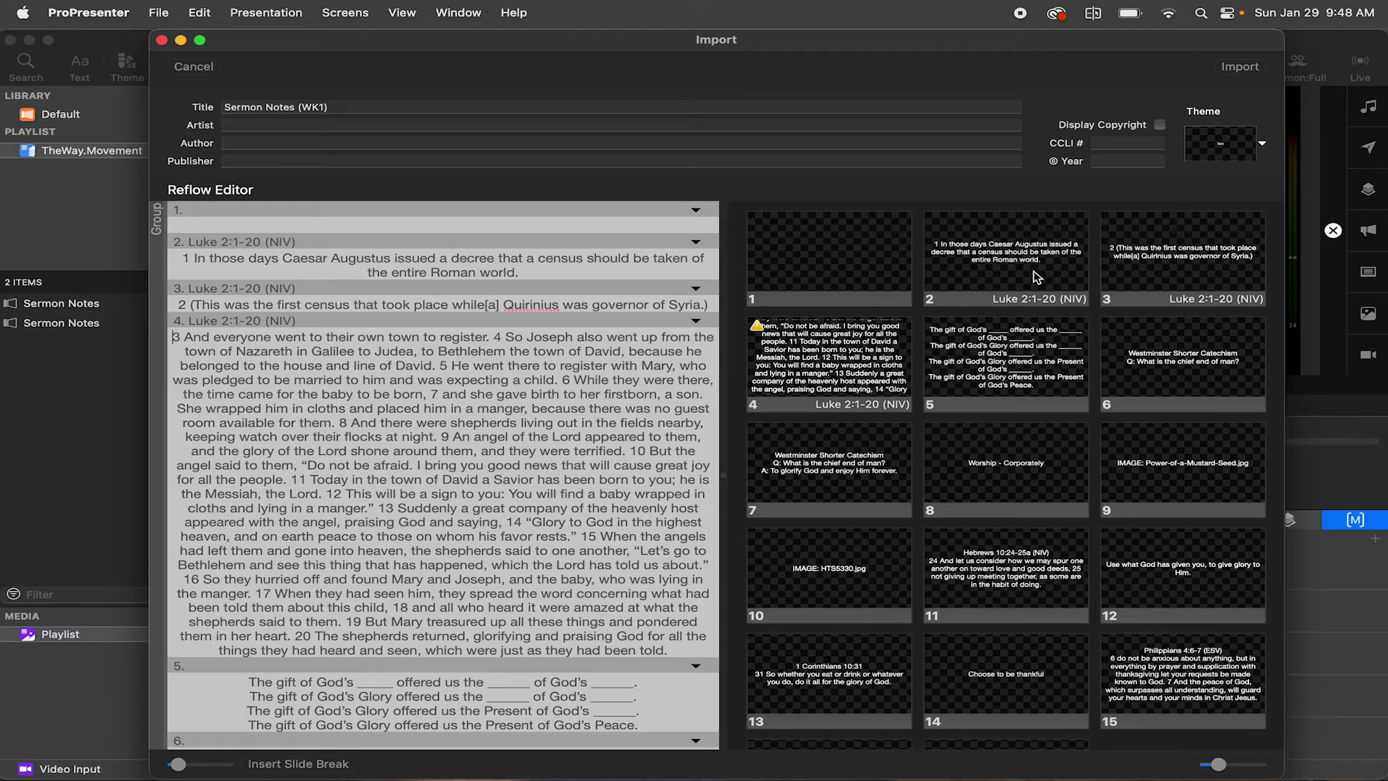
Move the Hebrews 10:24-25a (NIV) reference from slide 11's text into its label.
{"action": "scroll", "coordinate": [666, 368], "scroll_direction": "down", "scroll_amount": 10}
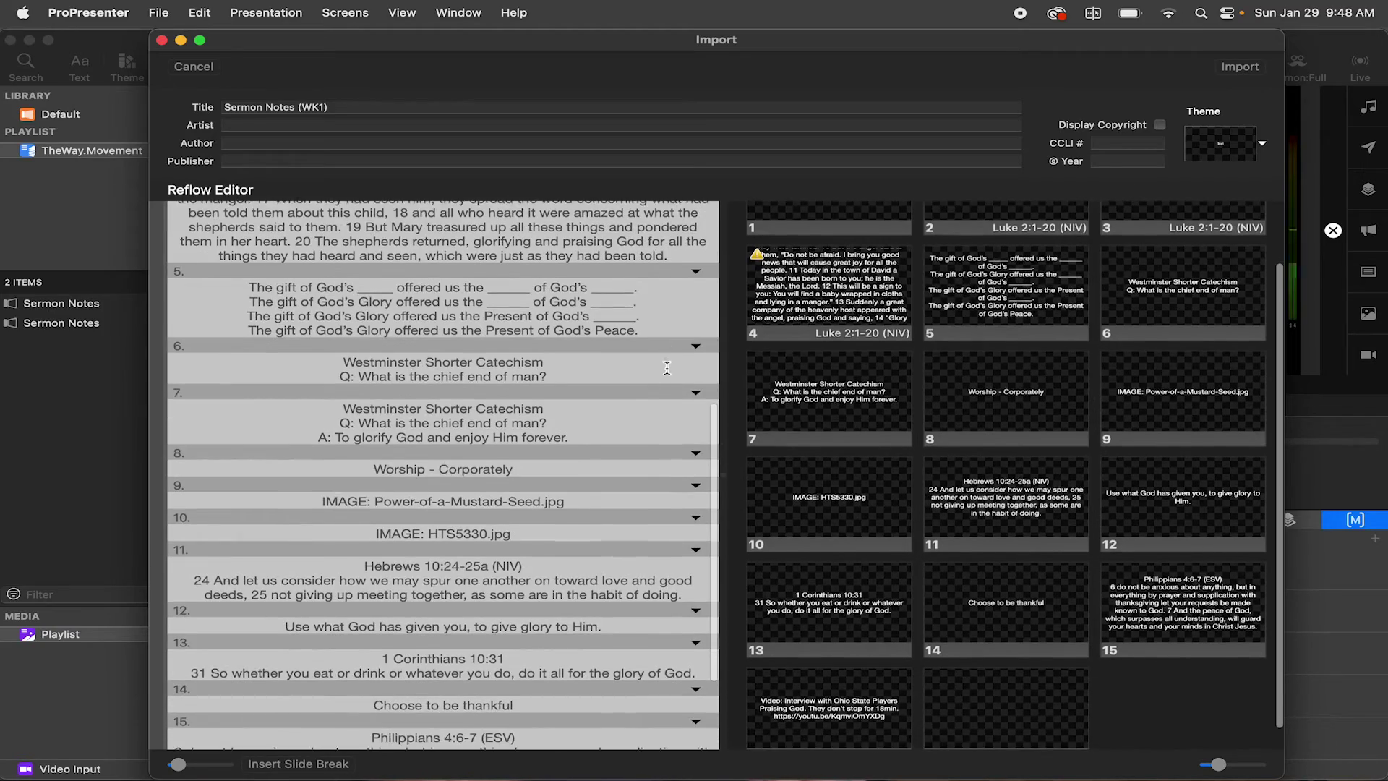
{"action": "scroll", "coordinate": [667, 367], "scroll_direction": "down", "scroll_amount": 5}
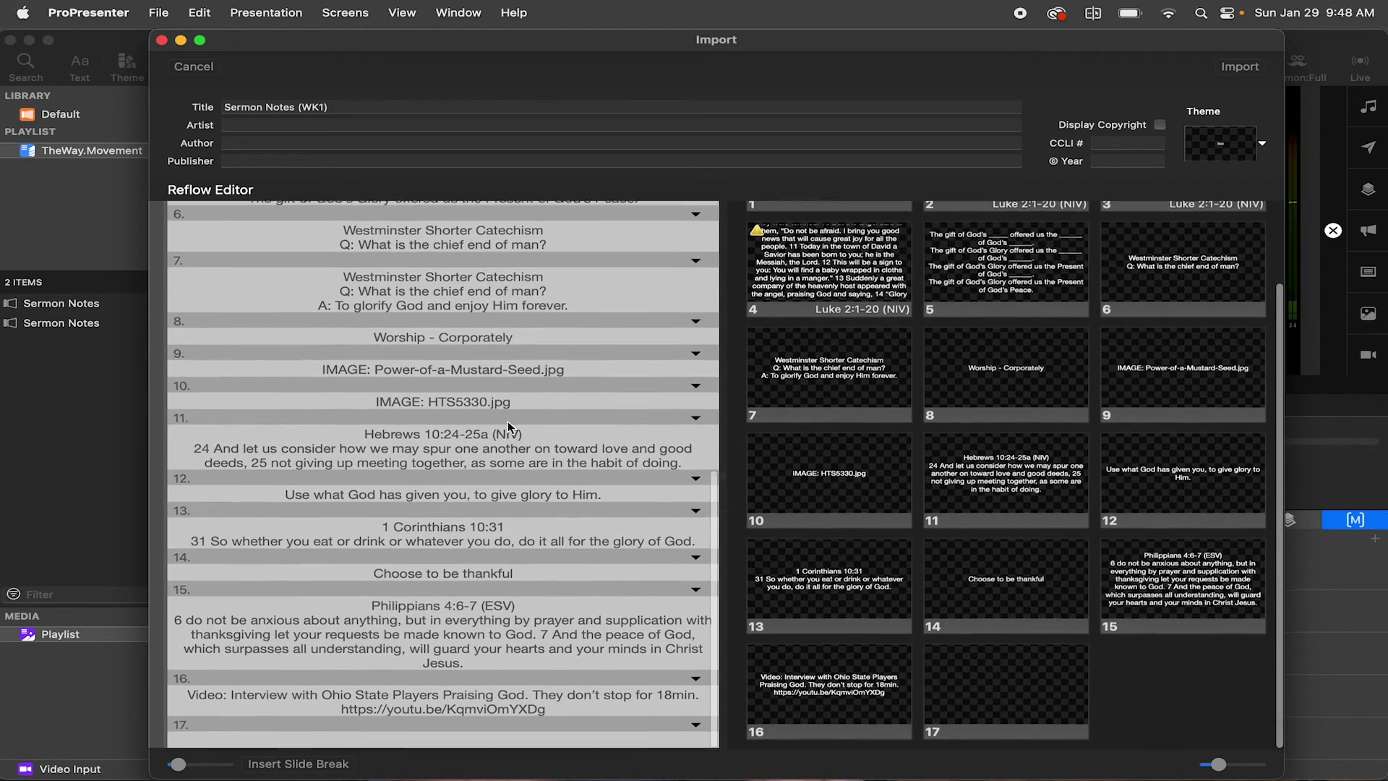
{"action": "left_click_drag", "start_coordinate": [526, 436], "coordinate": [363, 436]}
{"action": "key", "text": "super+c"}
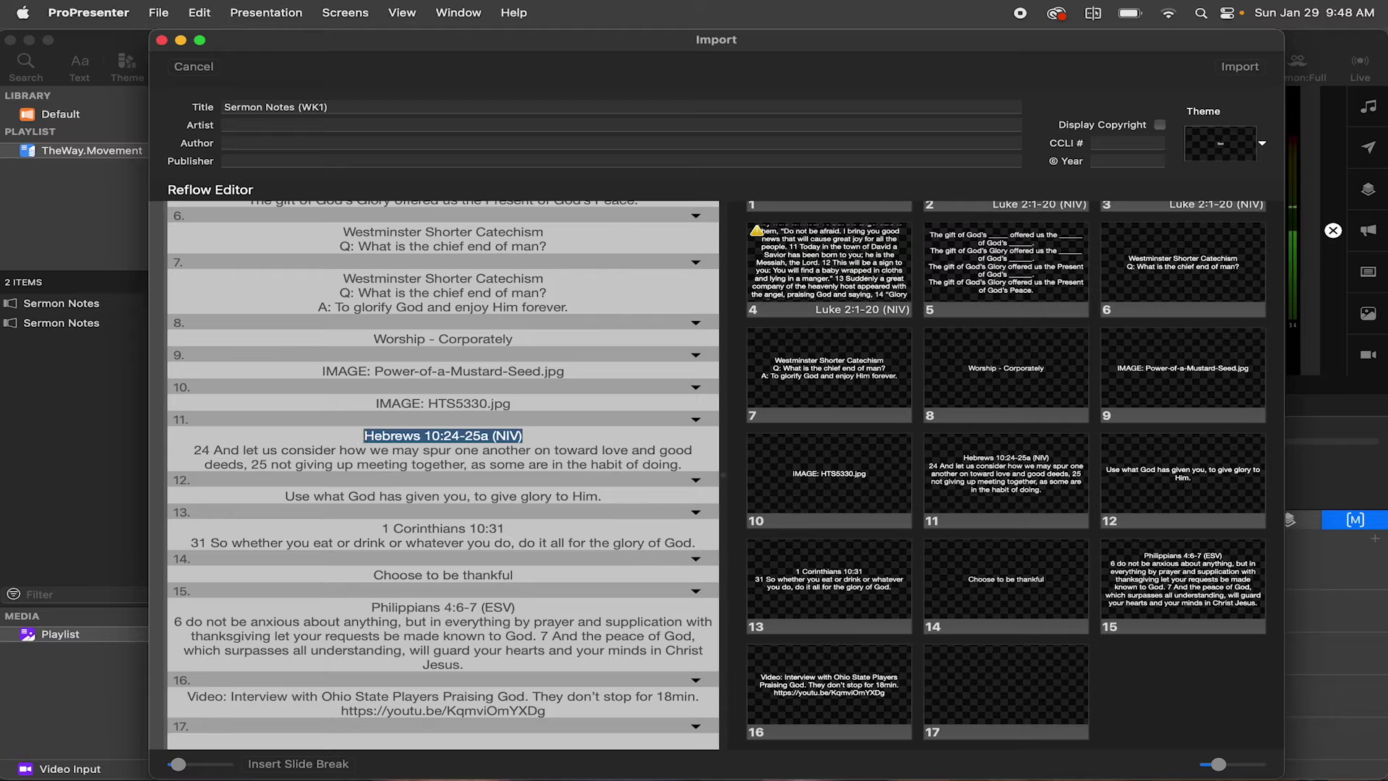
{"action": "key", "text": "BackSpace"}
{"action": "key", "text": "BackSpace"}
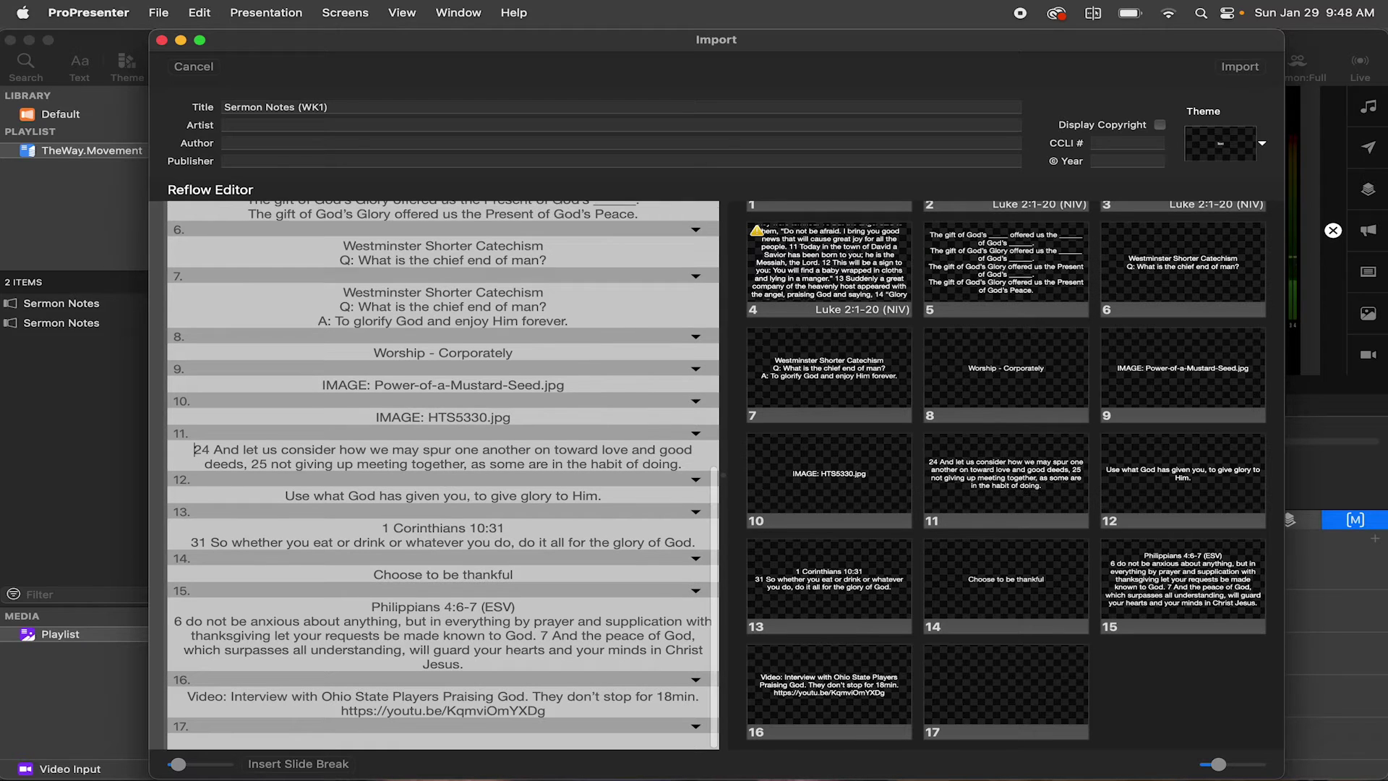
{"action": "right_click", "coordinate": [220, 446]}
{"action": "mouse_move", "coordinate": [321, 610]}
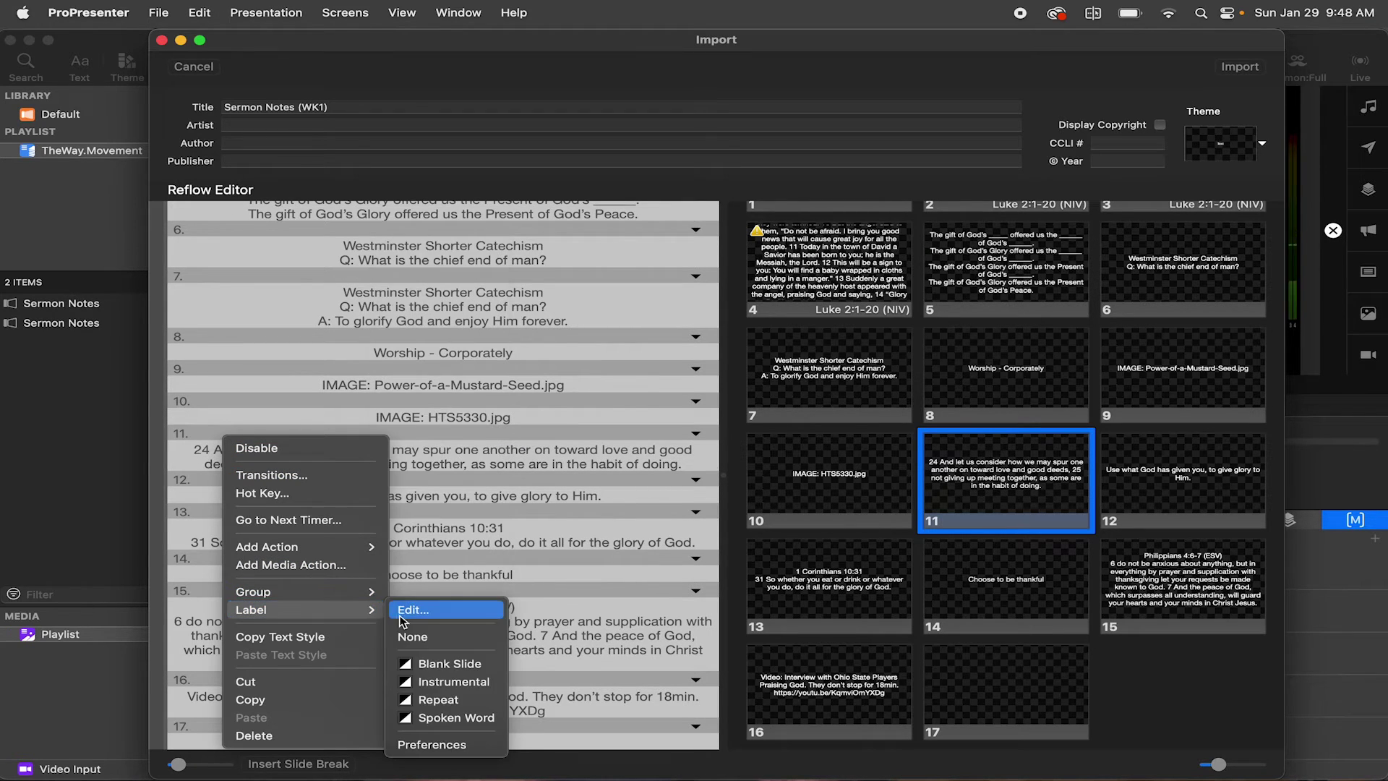
{"action": "left_click", "coordinate": [402, 611]}
{"action": "key", "text": "super+v"}
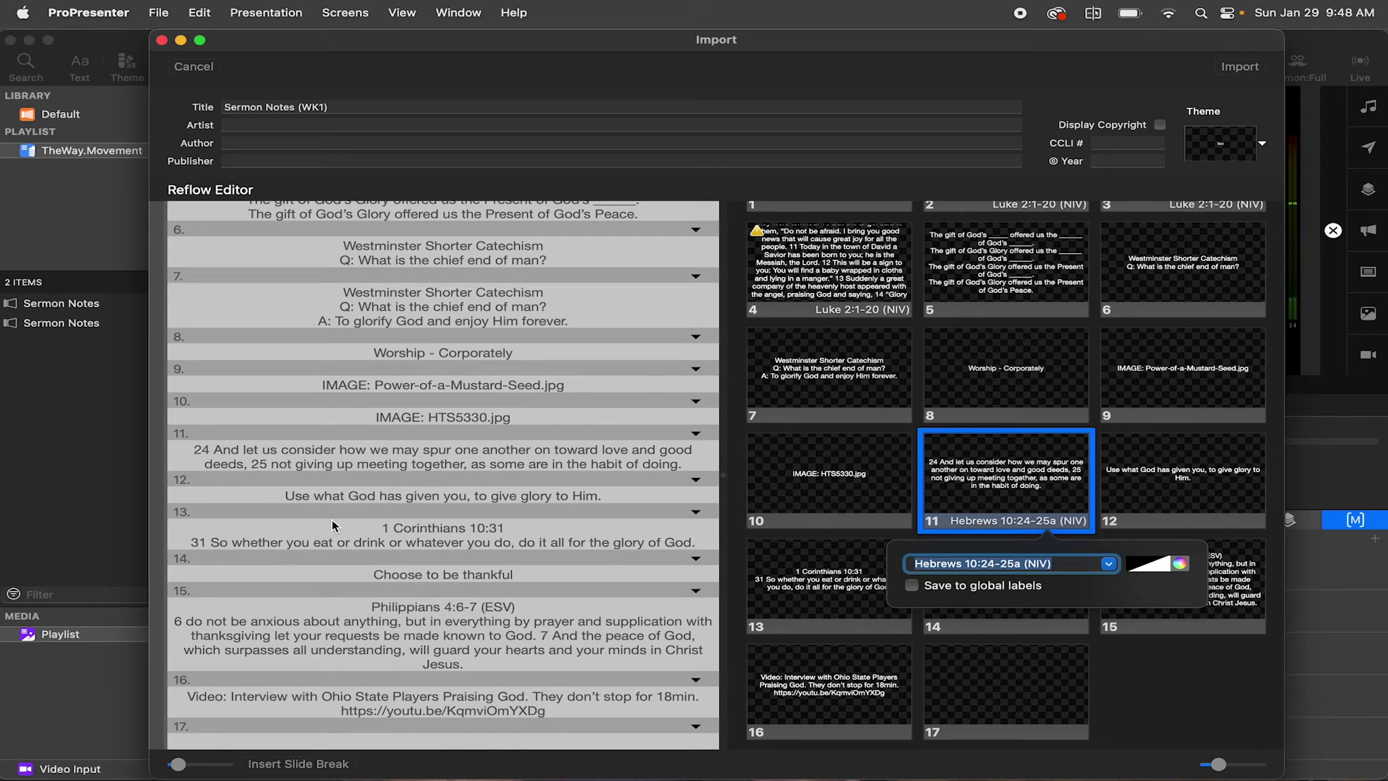
Remove the 1 Corinthians 10:31 reference from slide 13's text and name a group after it.
{"action": "left_click_drag", "start_coordinate": [505, 527], "coordinate": [387, 527]}
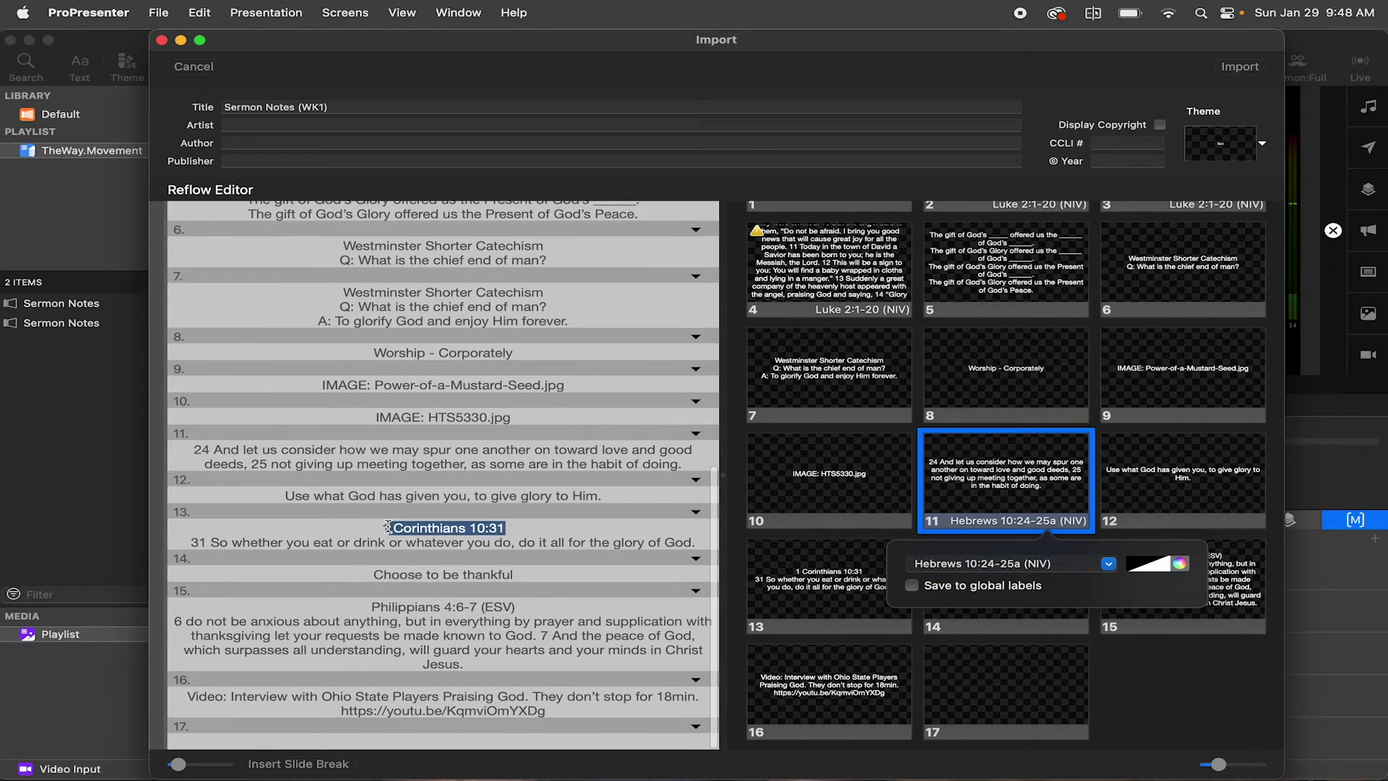
{"action": "key", "text": "BackSpace"}
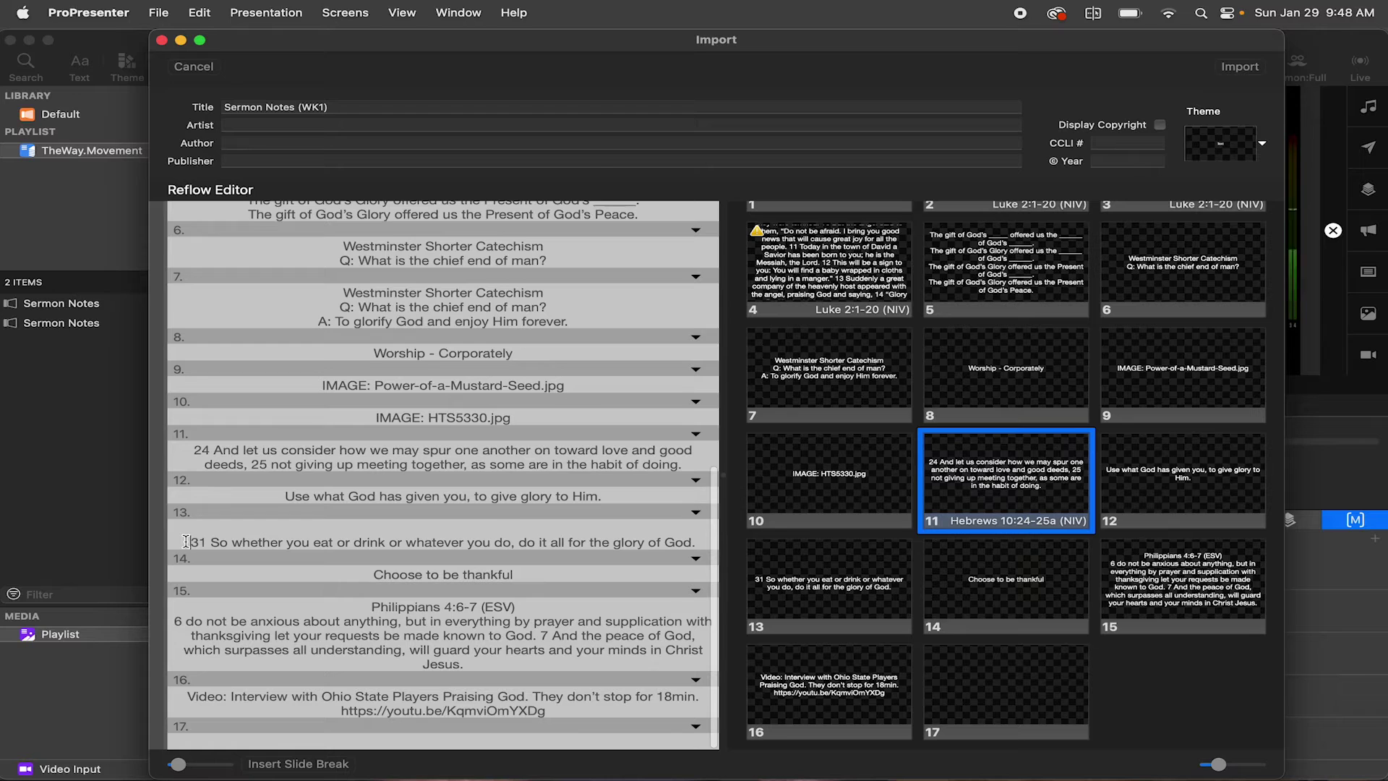
{"action": "key", "text": "BackSpace"}
{"action": "right_click", "coordinate": [263, 515]}
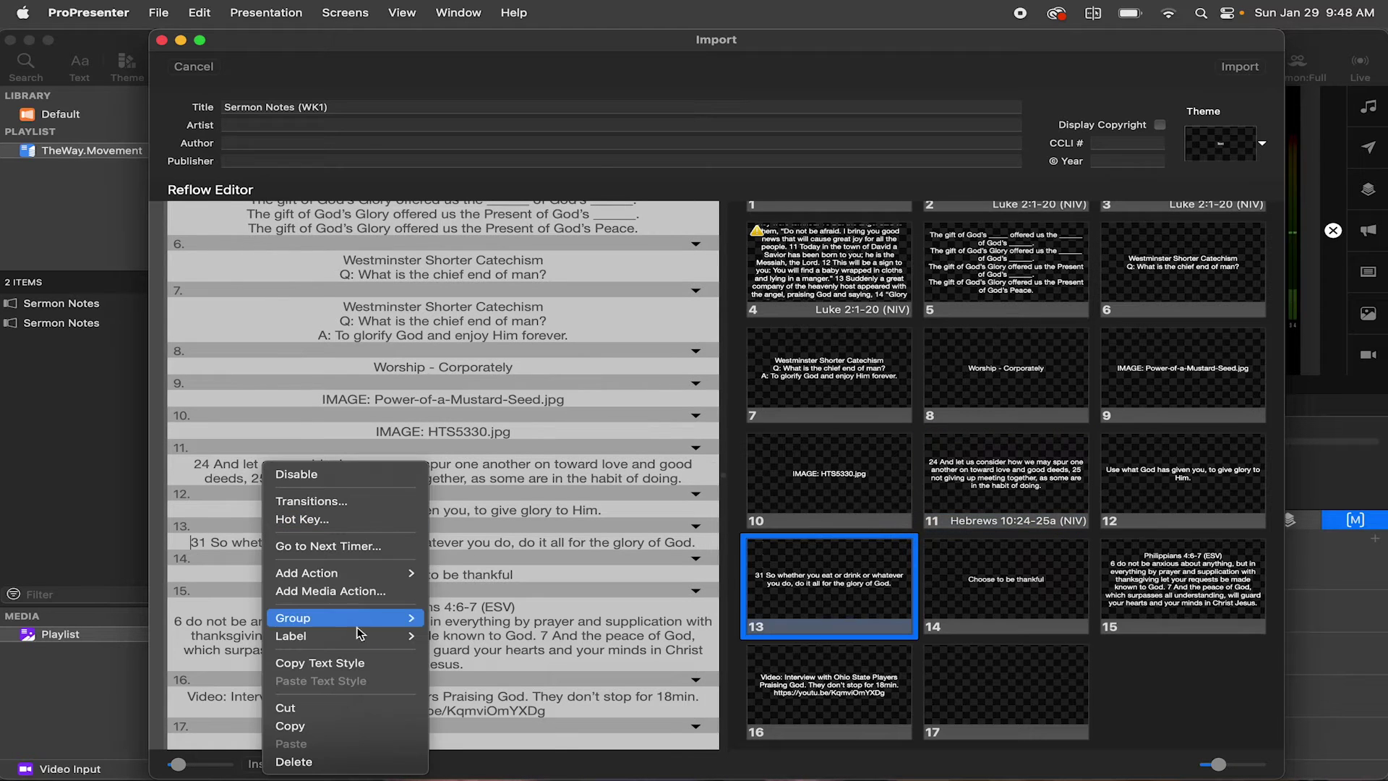
{"action": "mouse_move", "coordinate": [371, 623]}
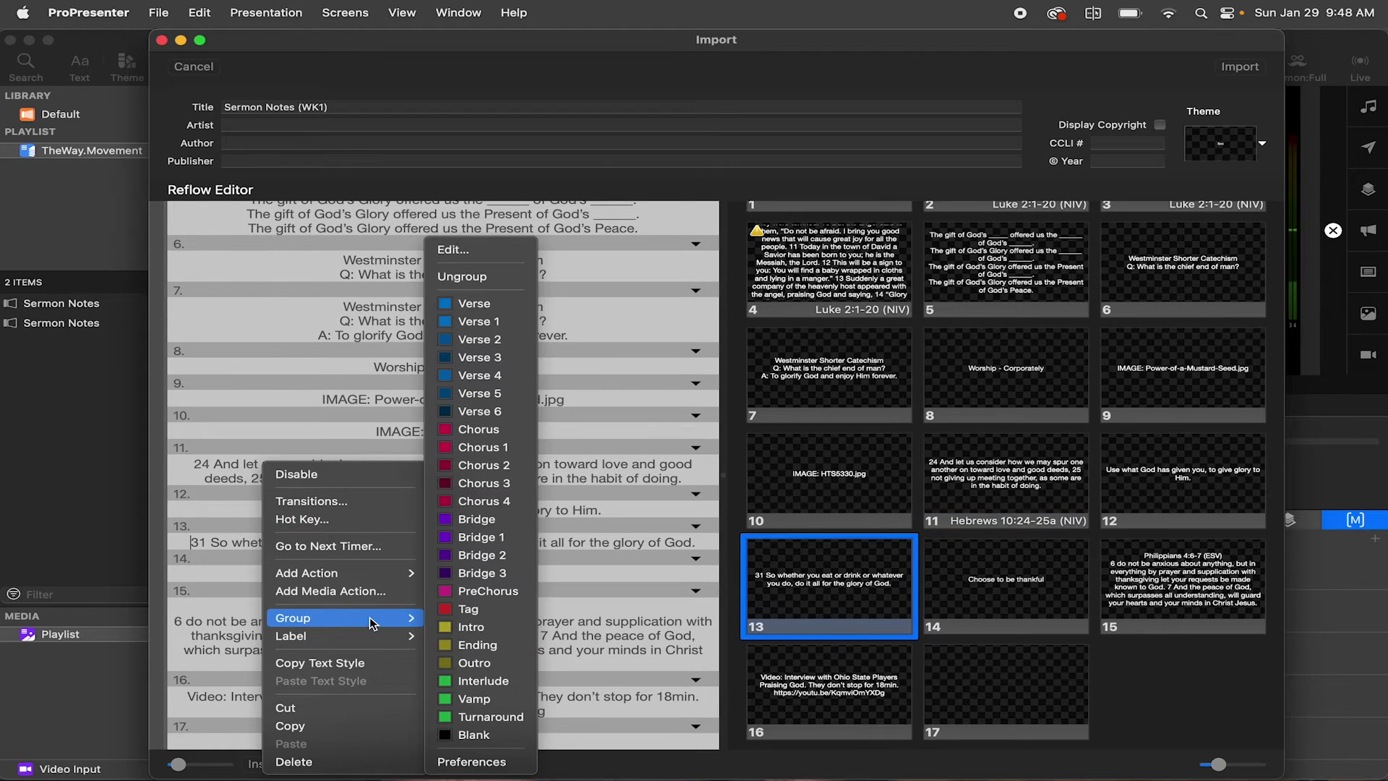
{"action": "left_click", "coordinate": [492, 249]}
{"action": "type", "text": "1 Corinthians 10:31"}
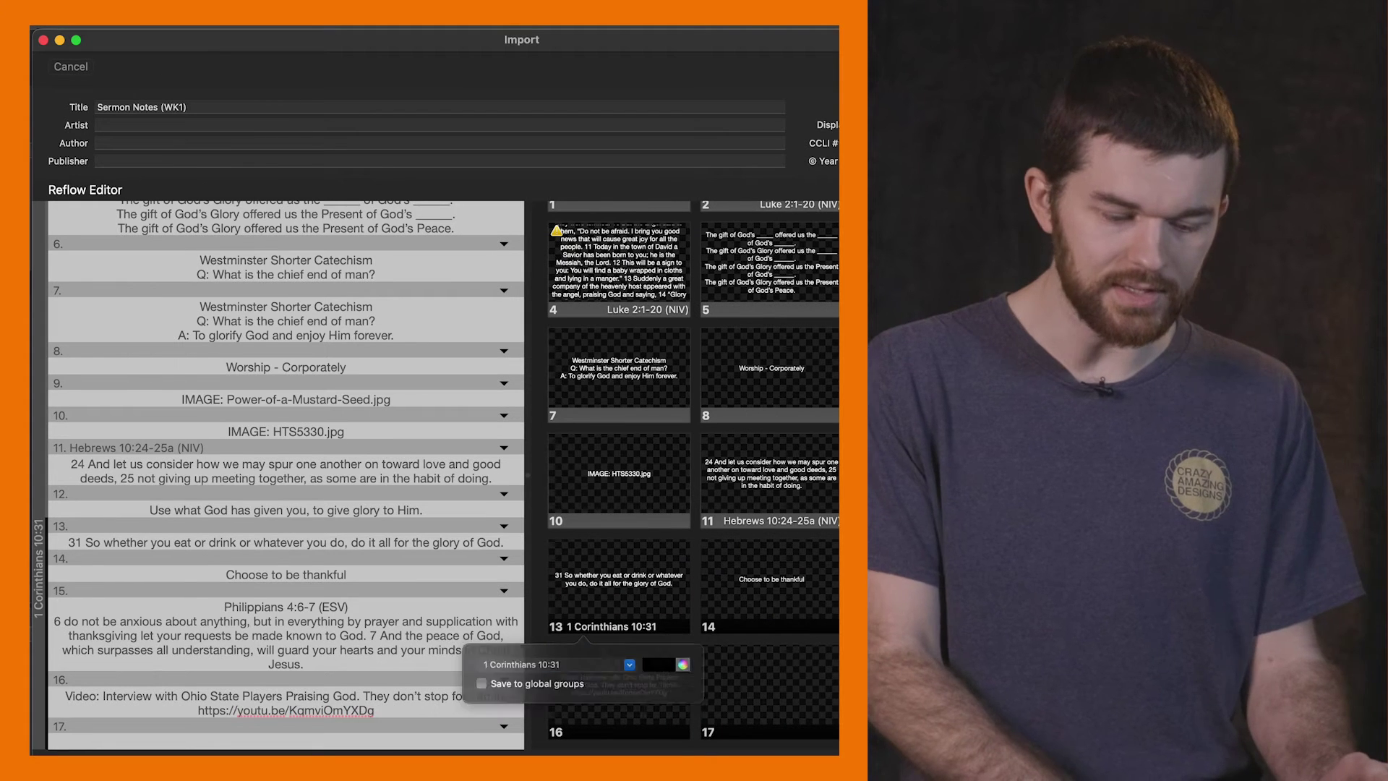
{"action": "key", "text": "Return"}
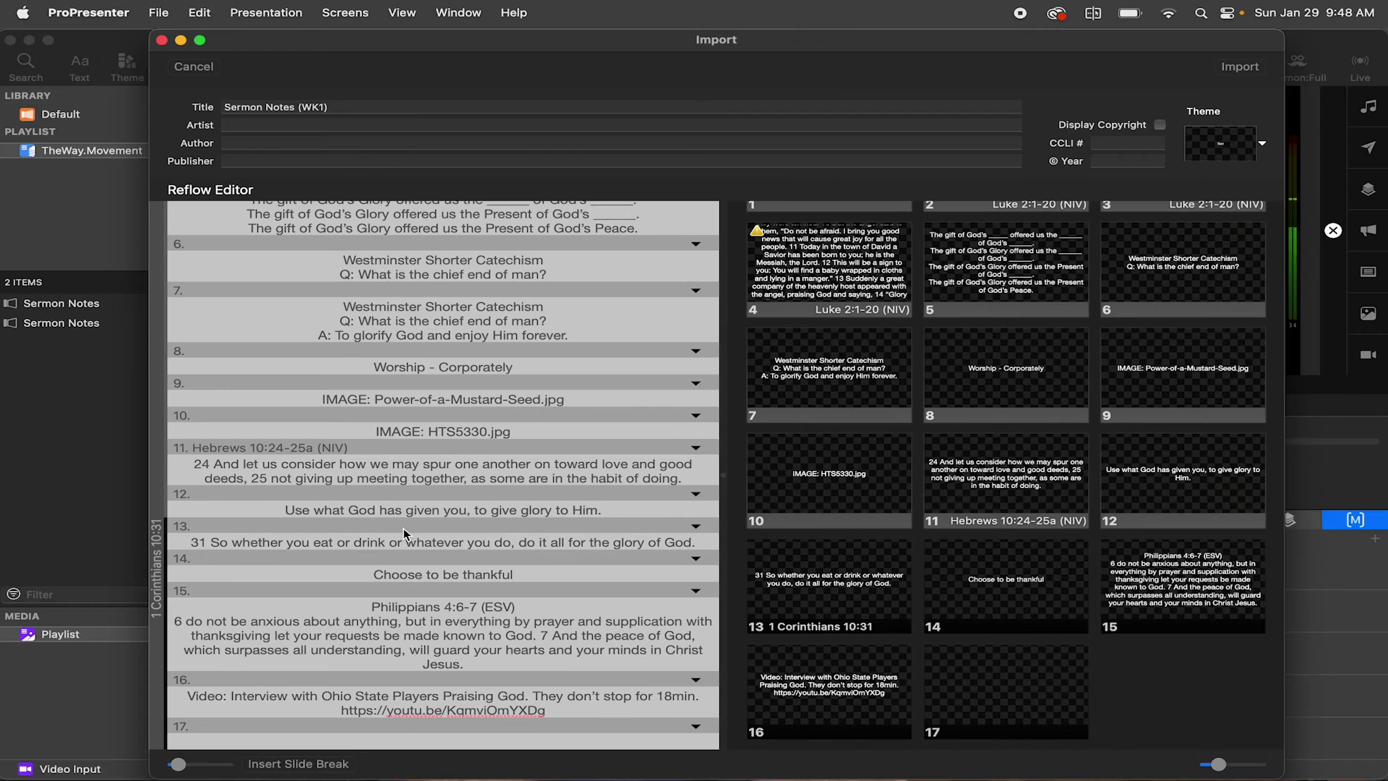
Label slide 13 1 Corinthians 10:31 and ungroup it.
{"action": "right_click", "coordinate": [391, 533]}
{"action": "mouse_move", "coordinate": [535, 631]}
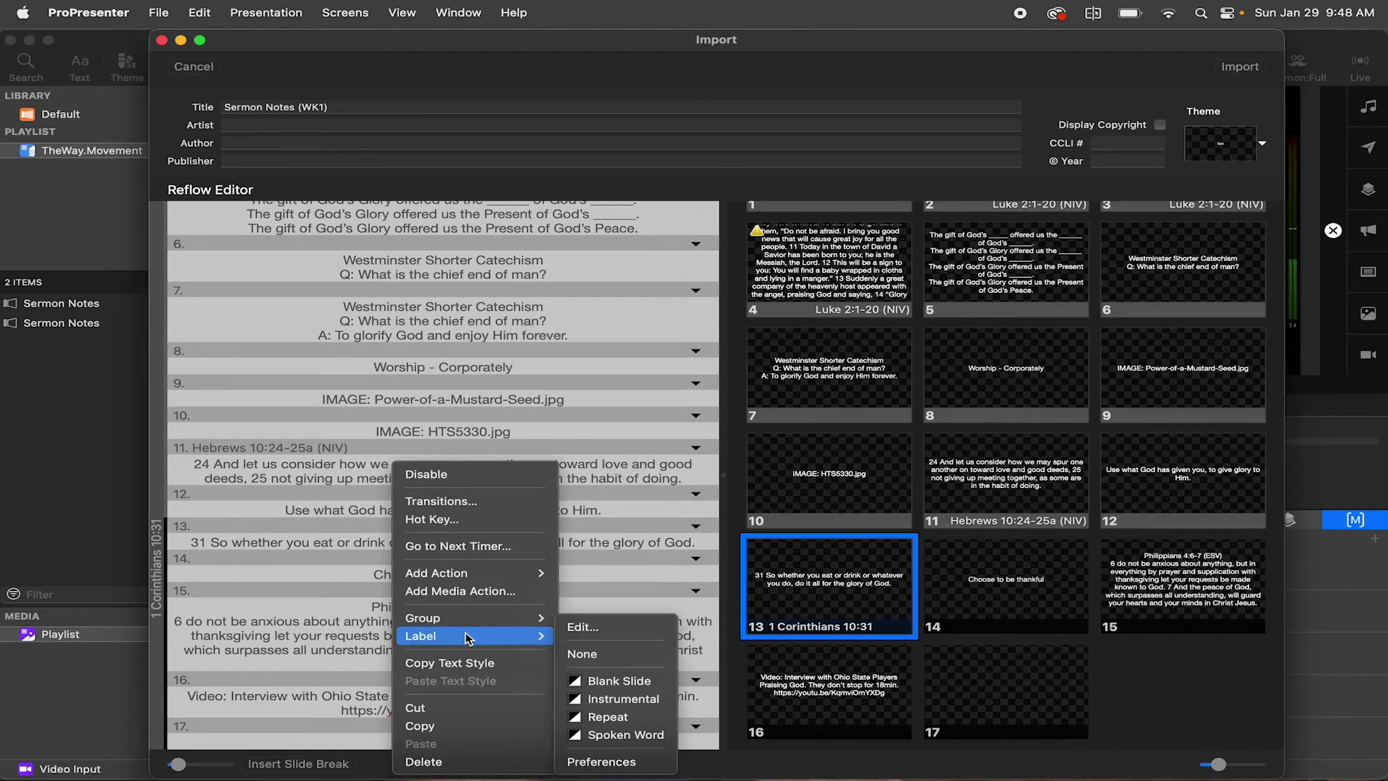
{"action": "left_click", "coordinate": [594, 636]}
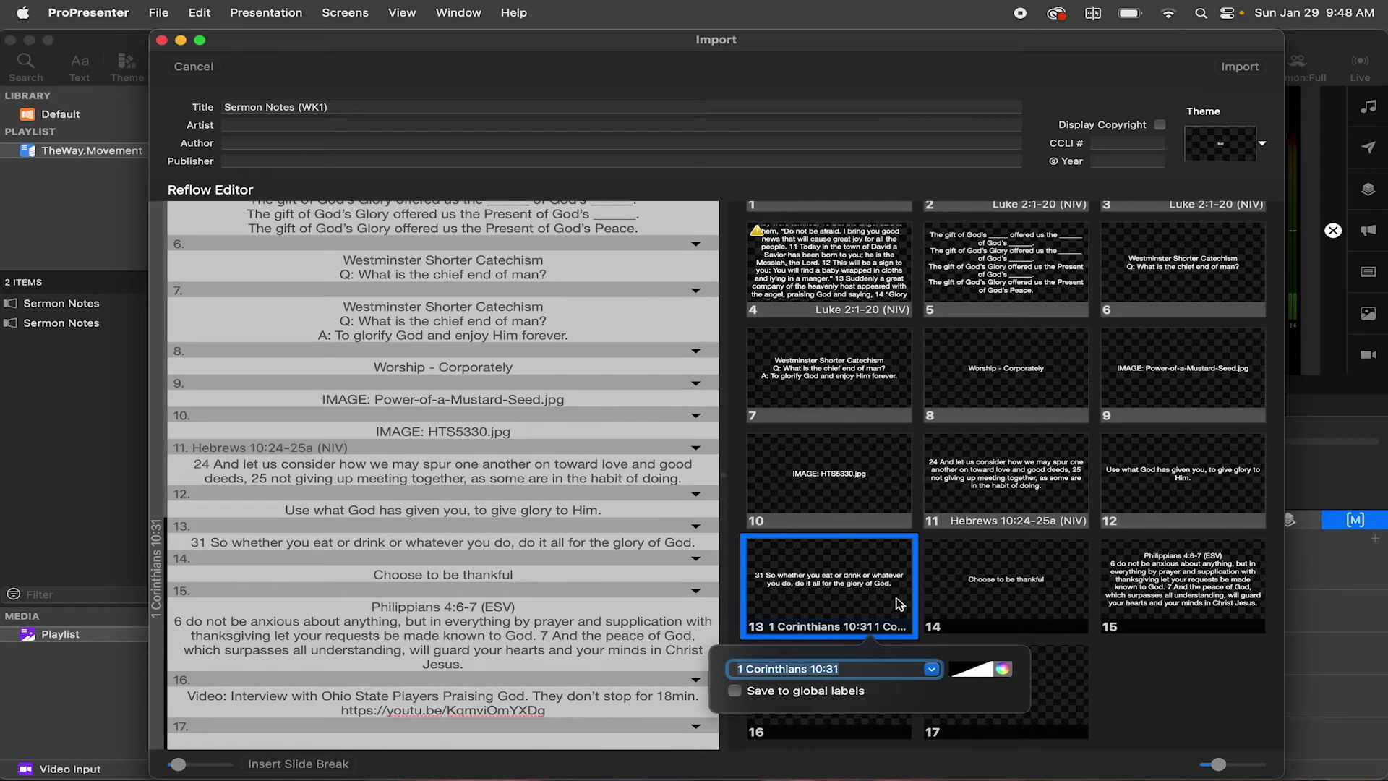
{"action": "left_click", "coordinate": [1185, 685]}
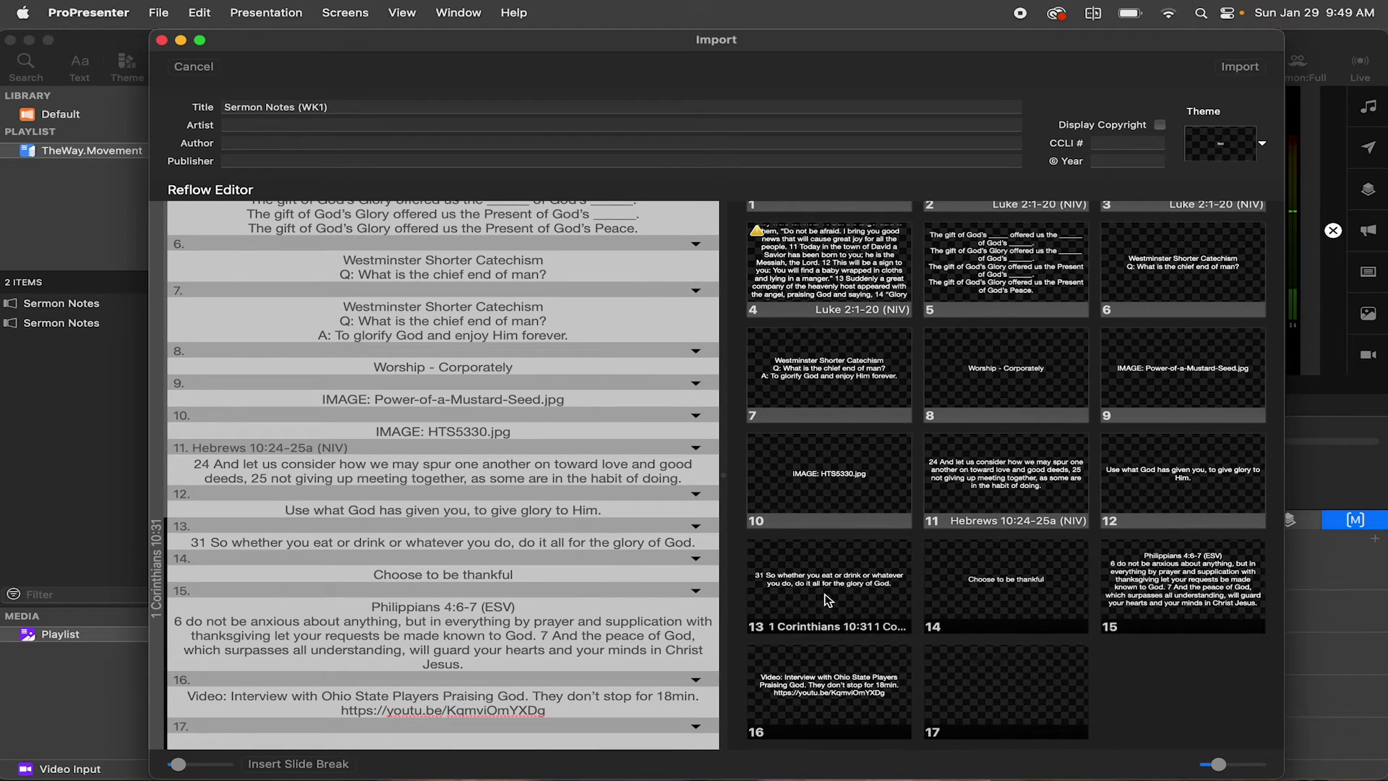
{"action": "right_click", "coordinate": [823, 593]}
{"action": "mouse_move", "coordinate": [896, 623]}
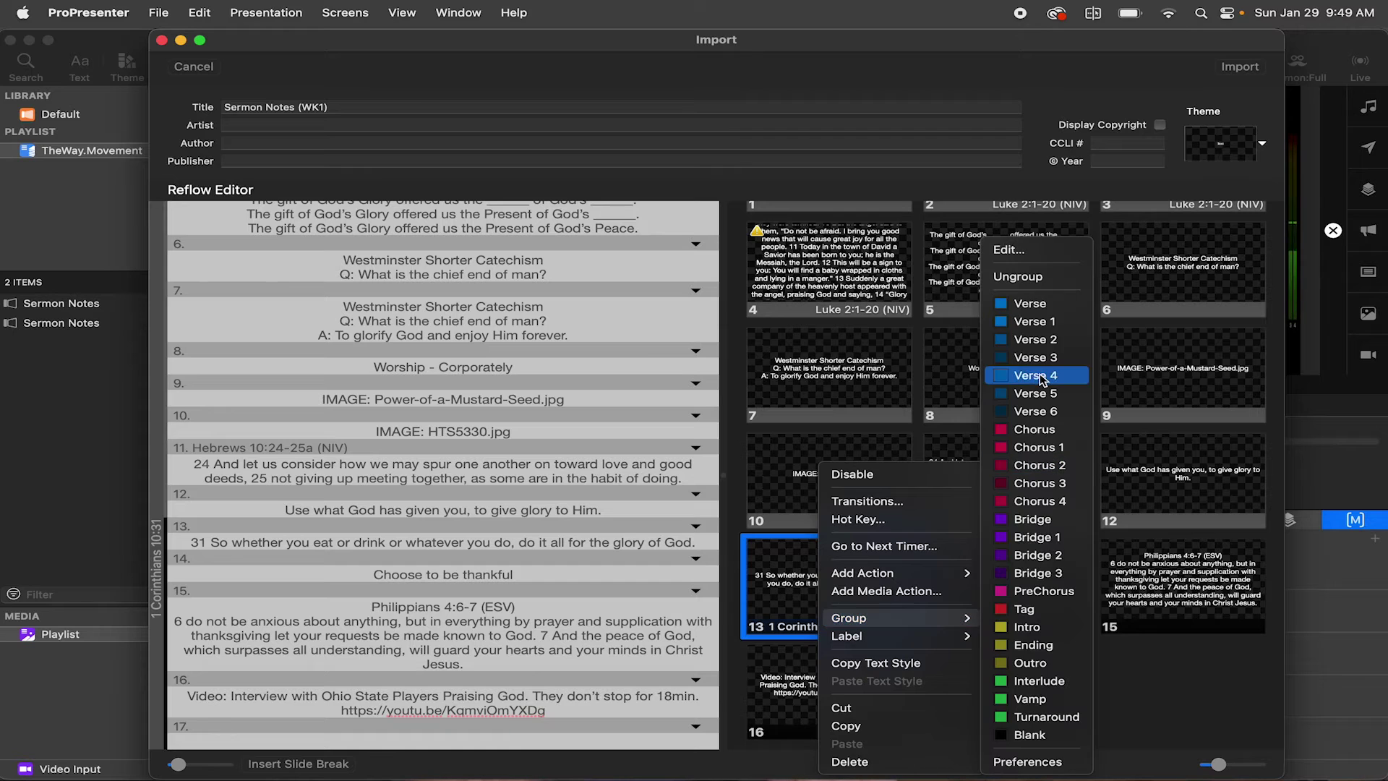
{"action": "left_click", "coordinate": [1019, 277]}
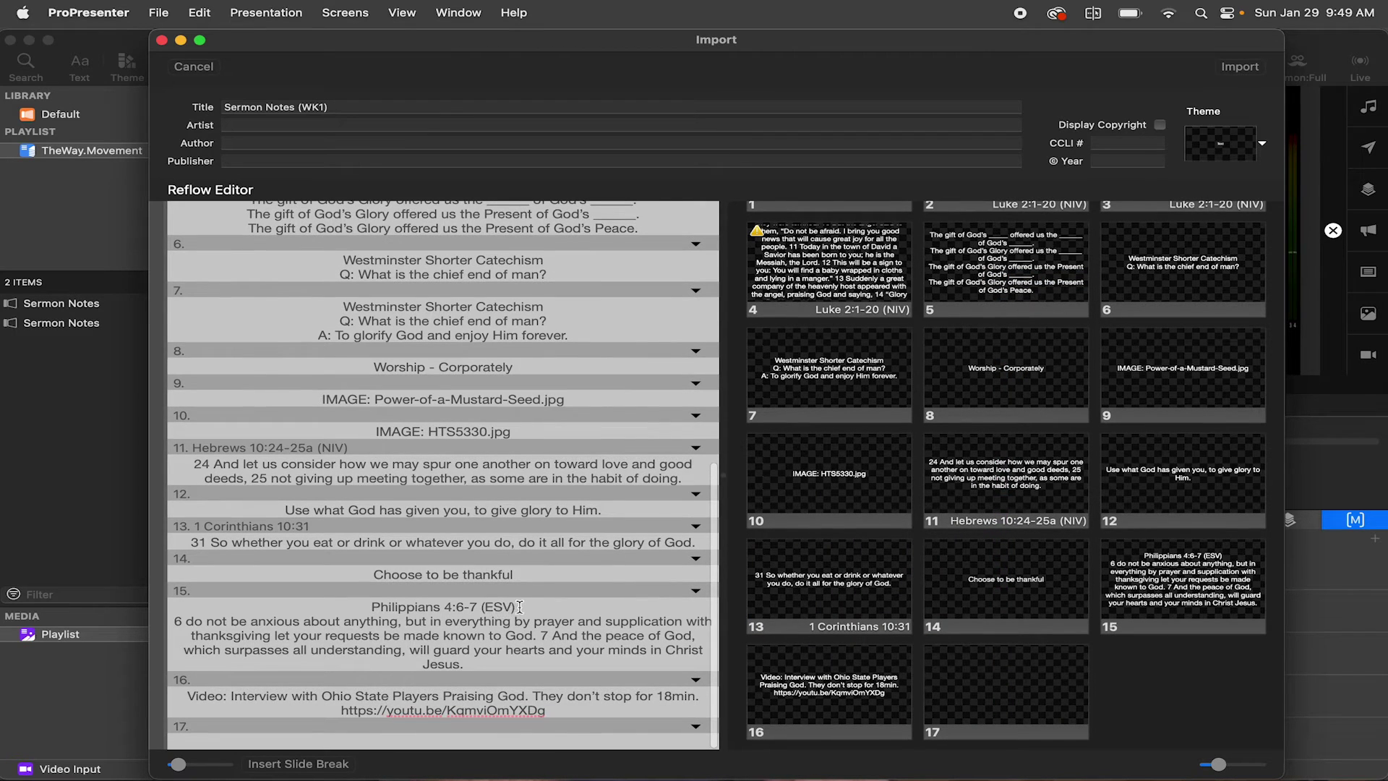
Move the Philippians 4:6-7 (ESV) reference from slide 15's text into its label.
{"action": "left_click_drag", "start_coordinate": [516, 608], "coordinate": [371, 607]}
{"action": "key", "text": "BackSpace"}
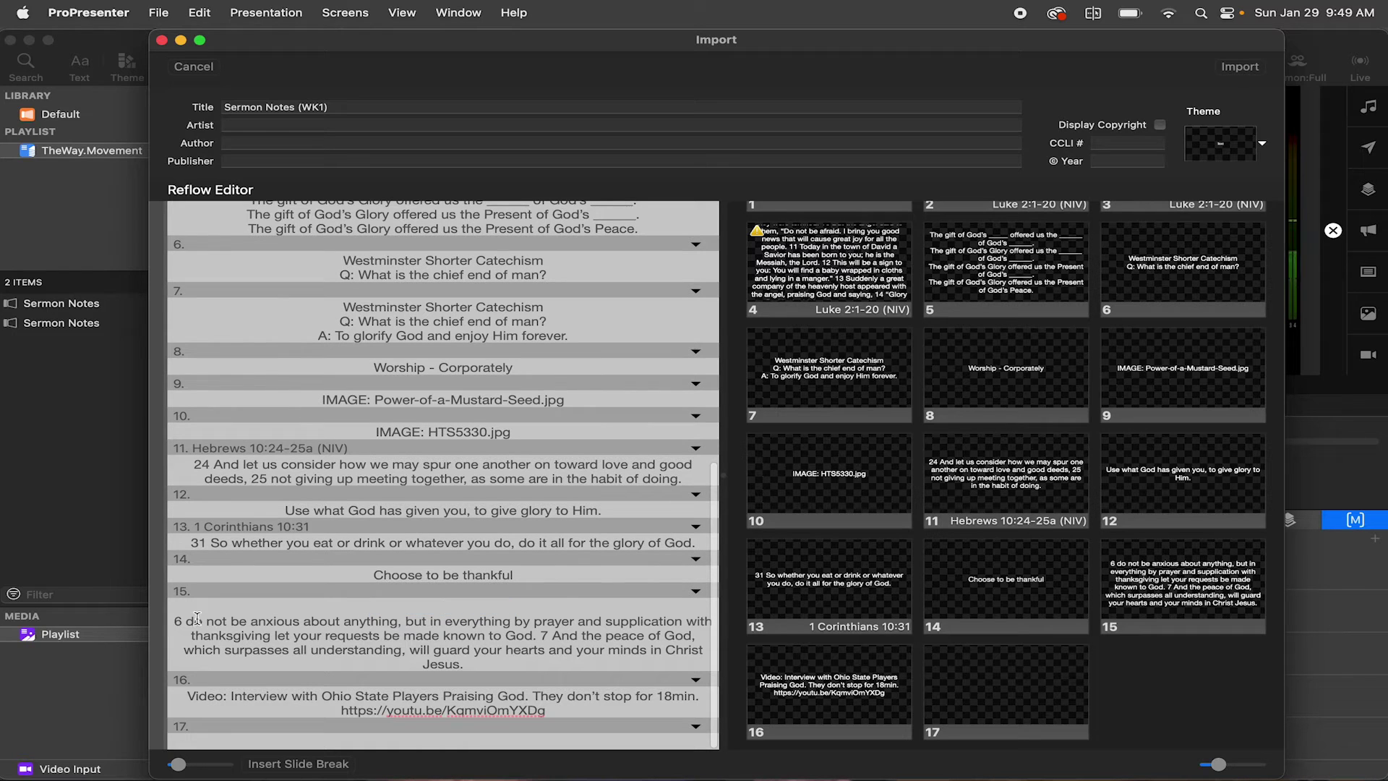
{"action": "left_click", "coordinate": [180, 620]}
{"action": "key", "text": "BackSpace"}
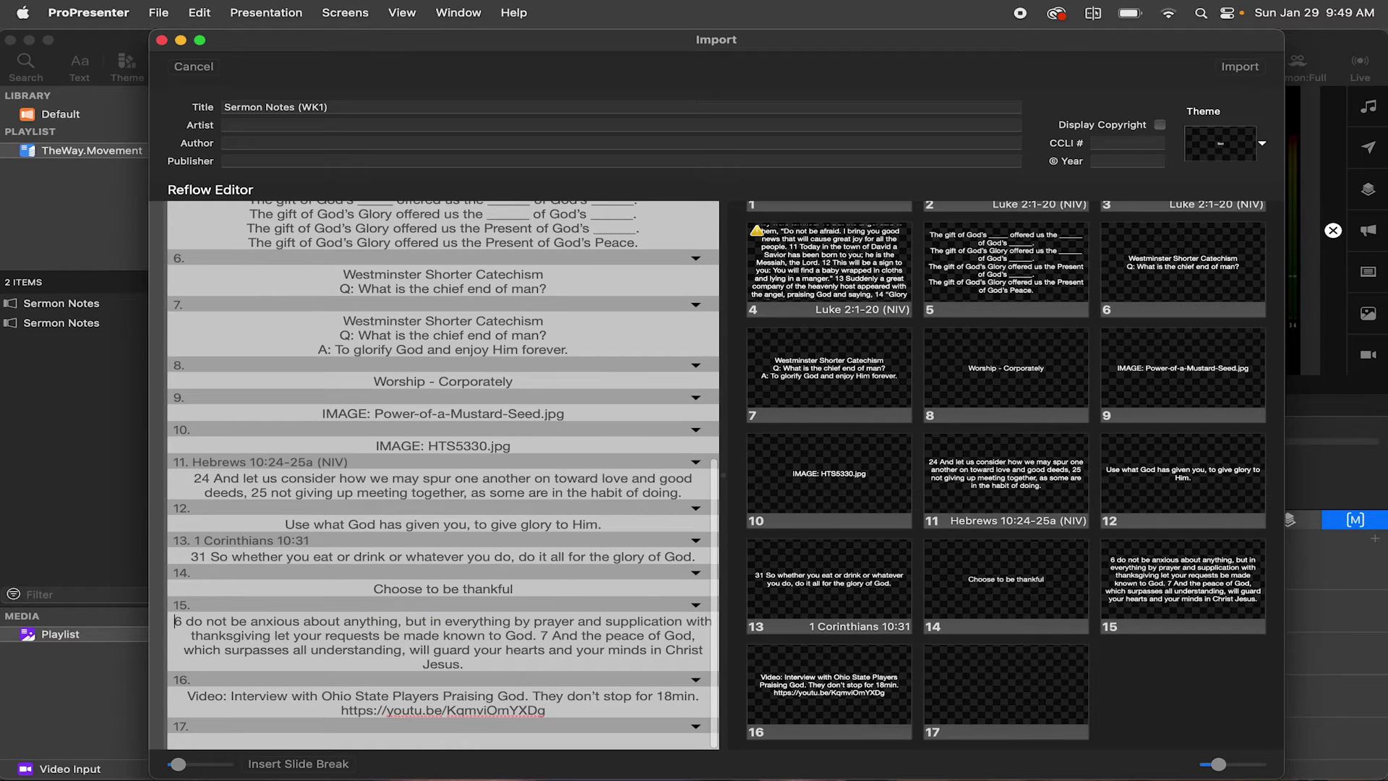
{"action": "right_click", "coordinate": [307, 609]}
{"action": "mouse_move", "coordinate": [394, 636]}
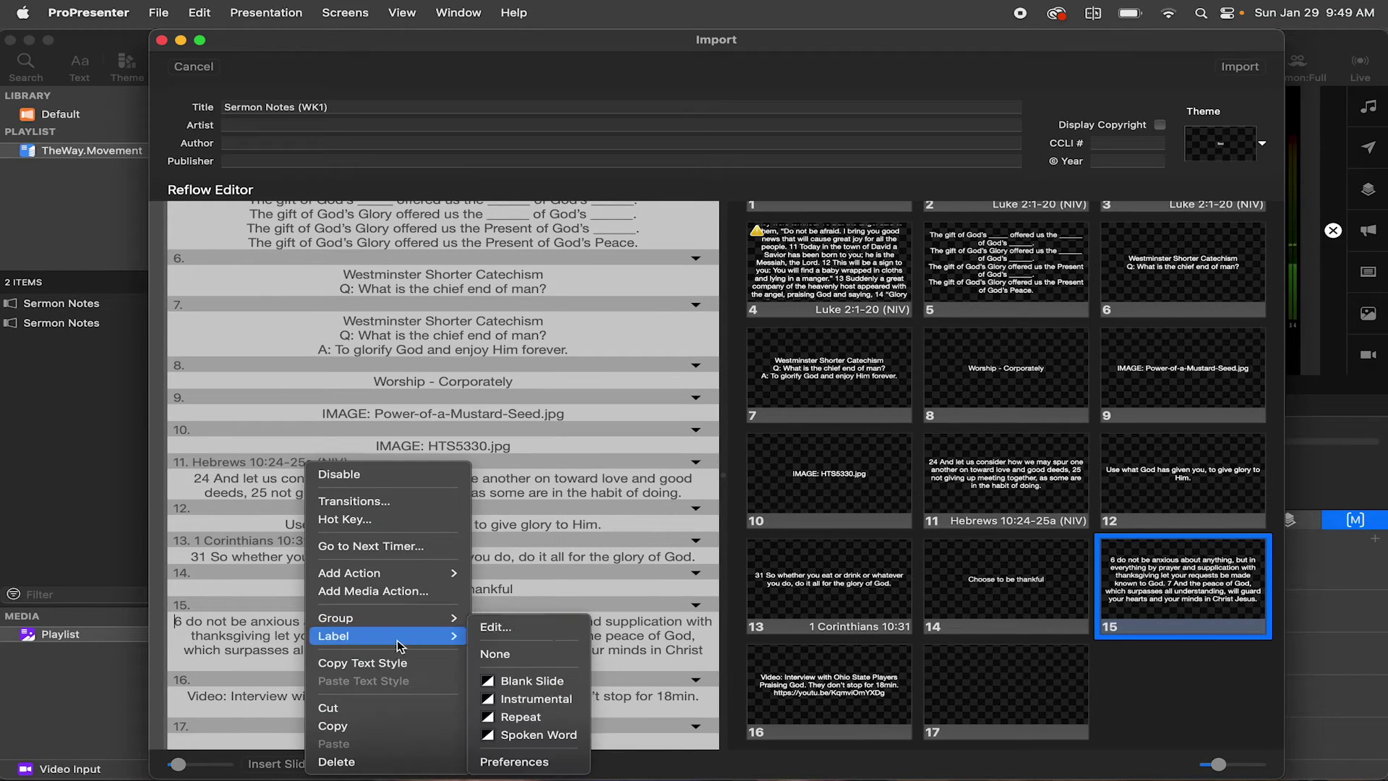
{"action": "left_click", "coordinate": [496, 626]}
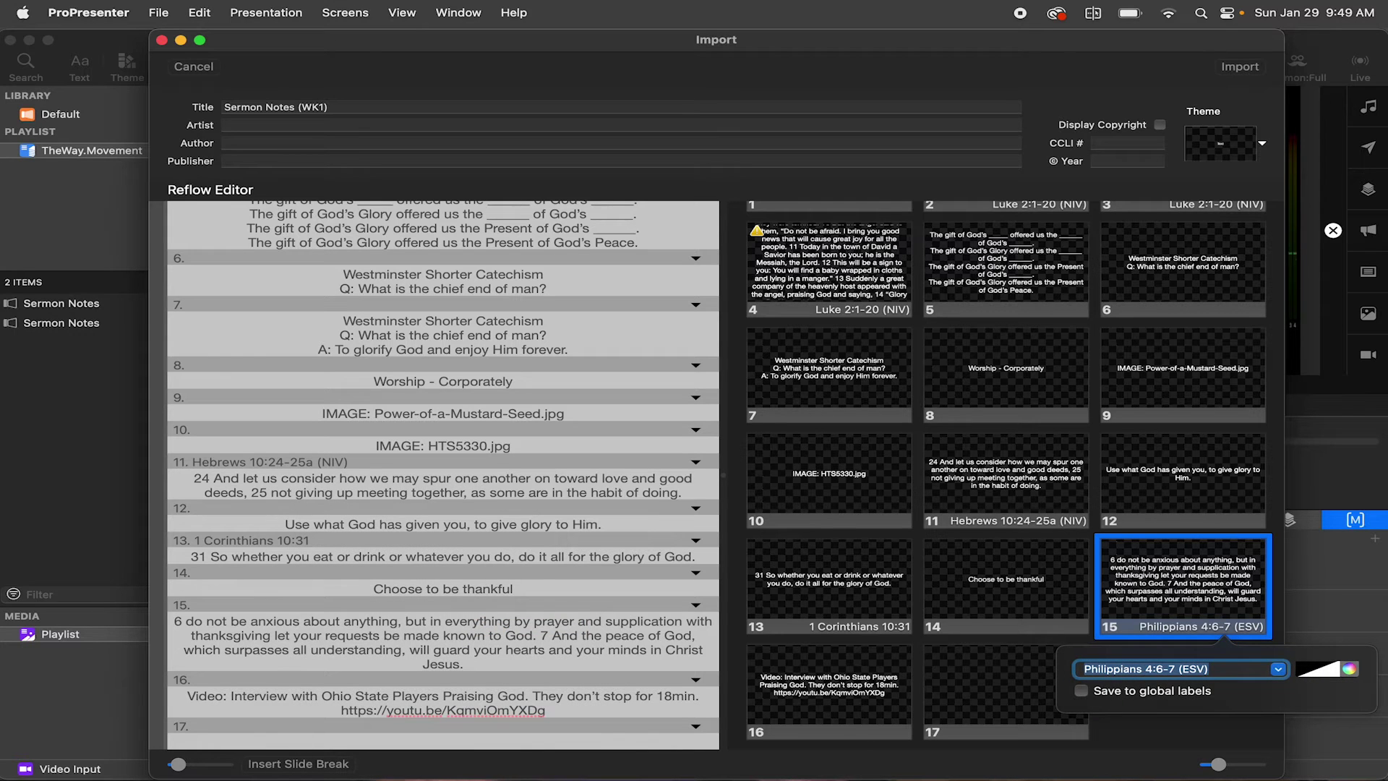
{"action": "left_click", "coordinate": [745, 609]}
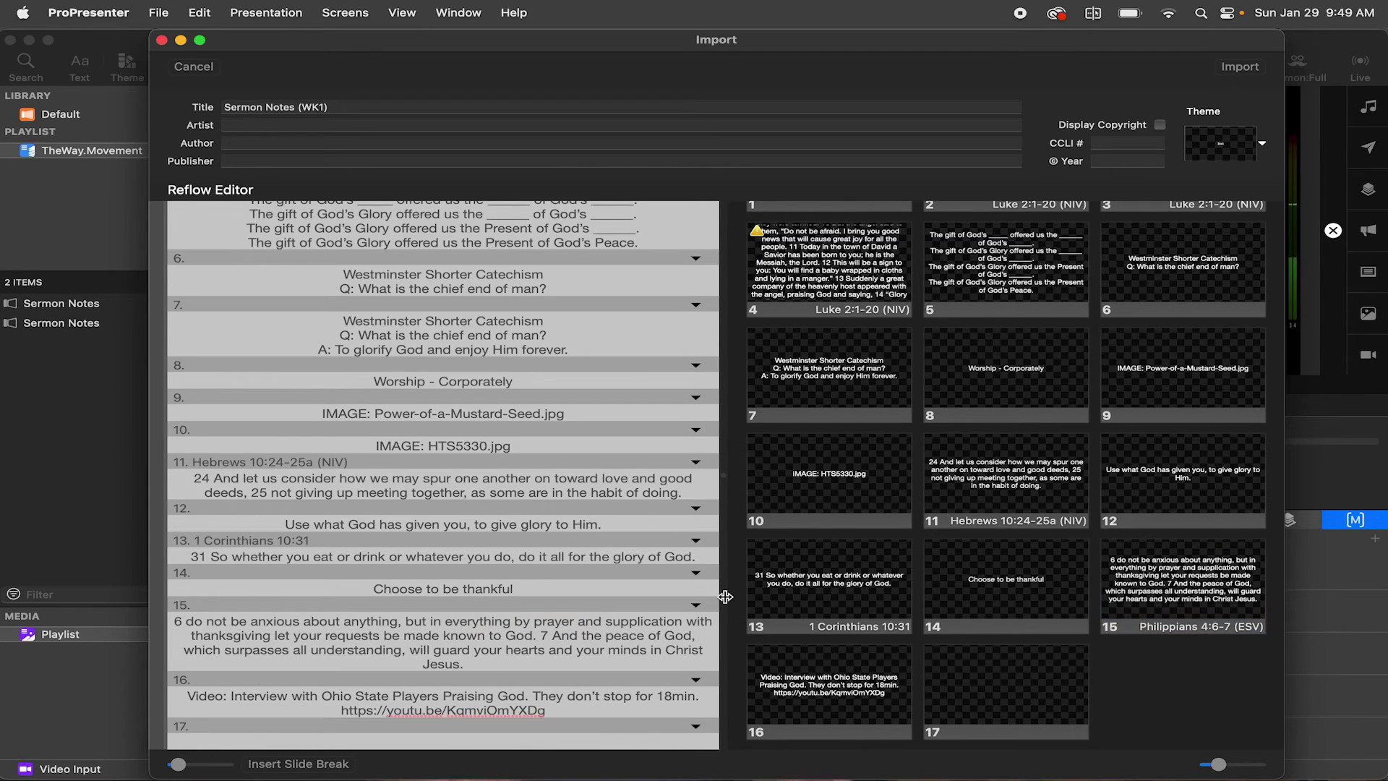
{"action": "scroll", "coordinate": [529, 497], "scroll_direction": "up", "scroll_amount": 10}
Insert slide breaks so Luke 2 verses 5 through 10 each start a new slide.
{"action": "scroll", "coordinate": [529, 497], "scroll_direction": "up", "scroll_amount": 5}
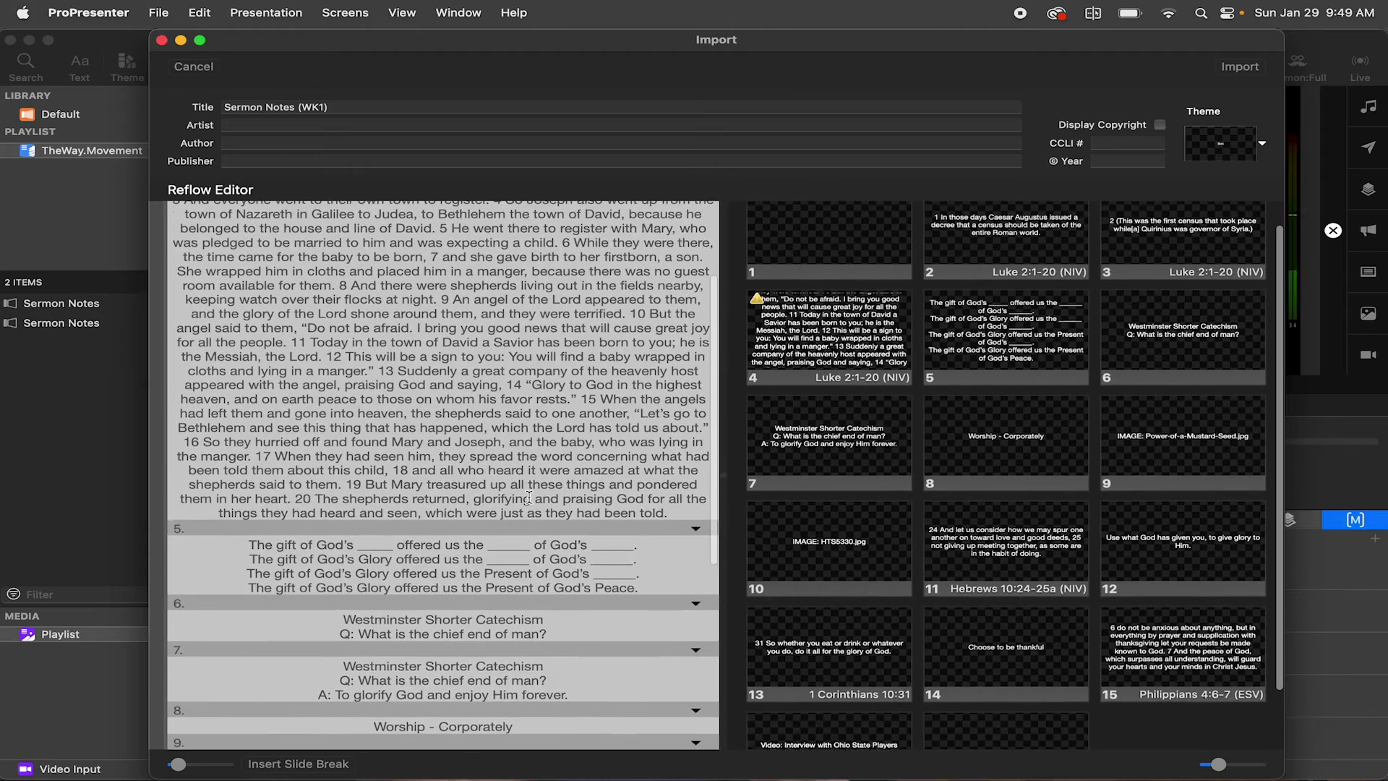
{"action": "scroll", "coordinate": [529, 497], "scroll_direction": "down", "scroll_amount": 4}
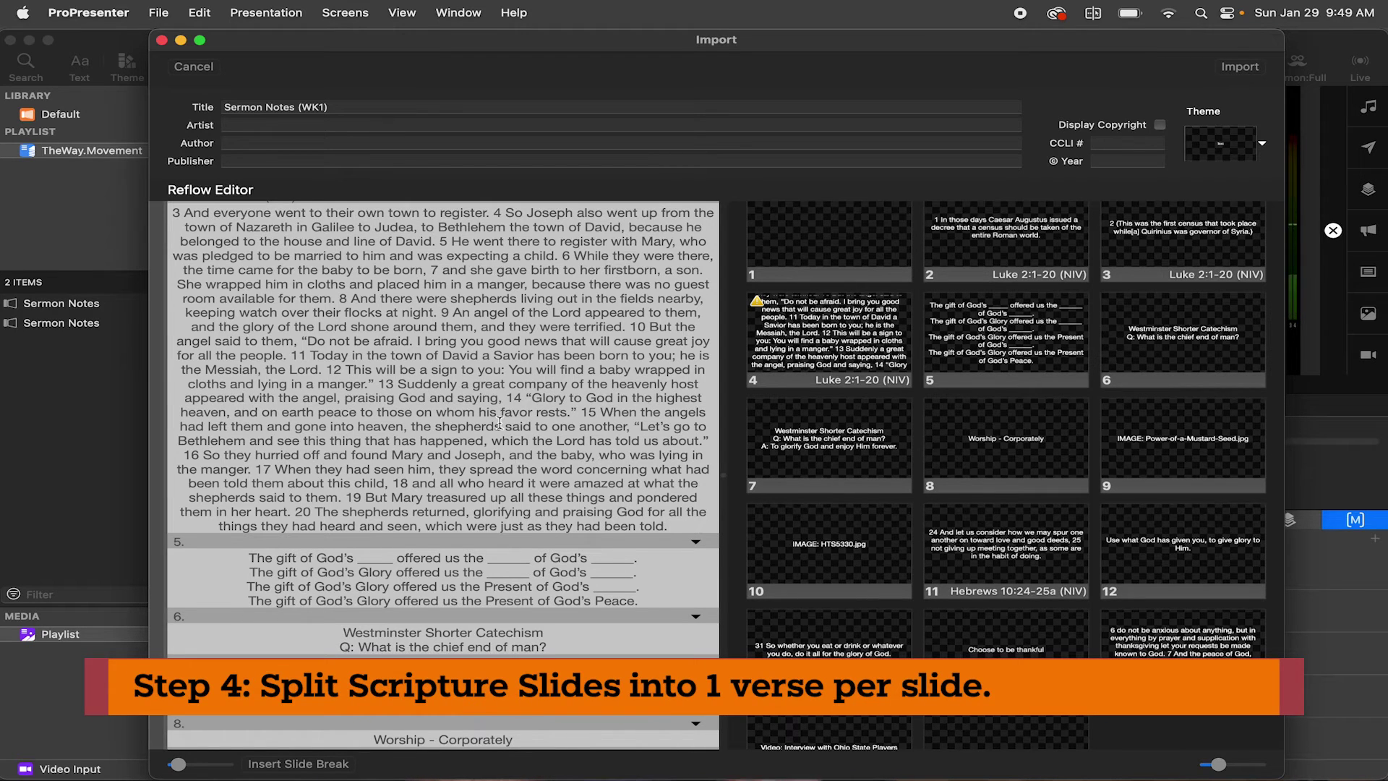
{"action": "scroll", "coordinate": [499, 423], "scroll_direction": "up", "scroll_amount": 4}
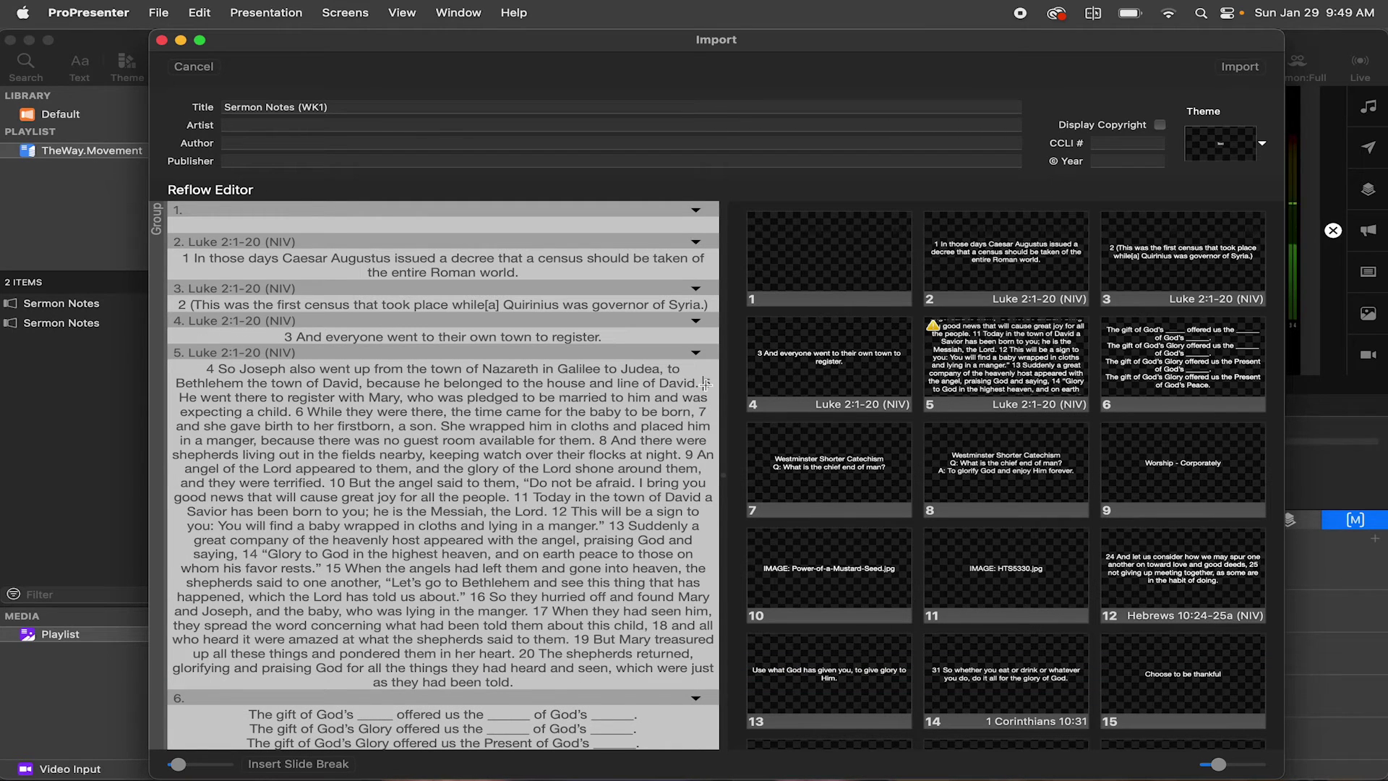
{"action": "left_click", "coordinate": [705, 384]}
{"action": "key", "text": "super+Return"}
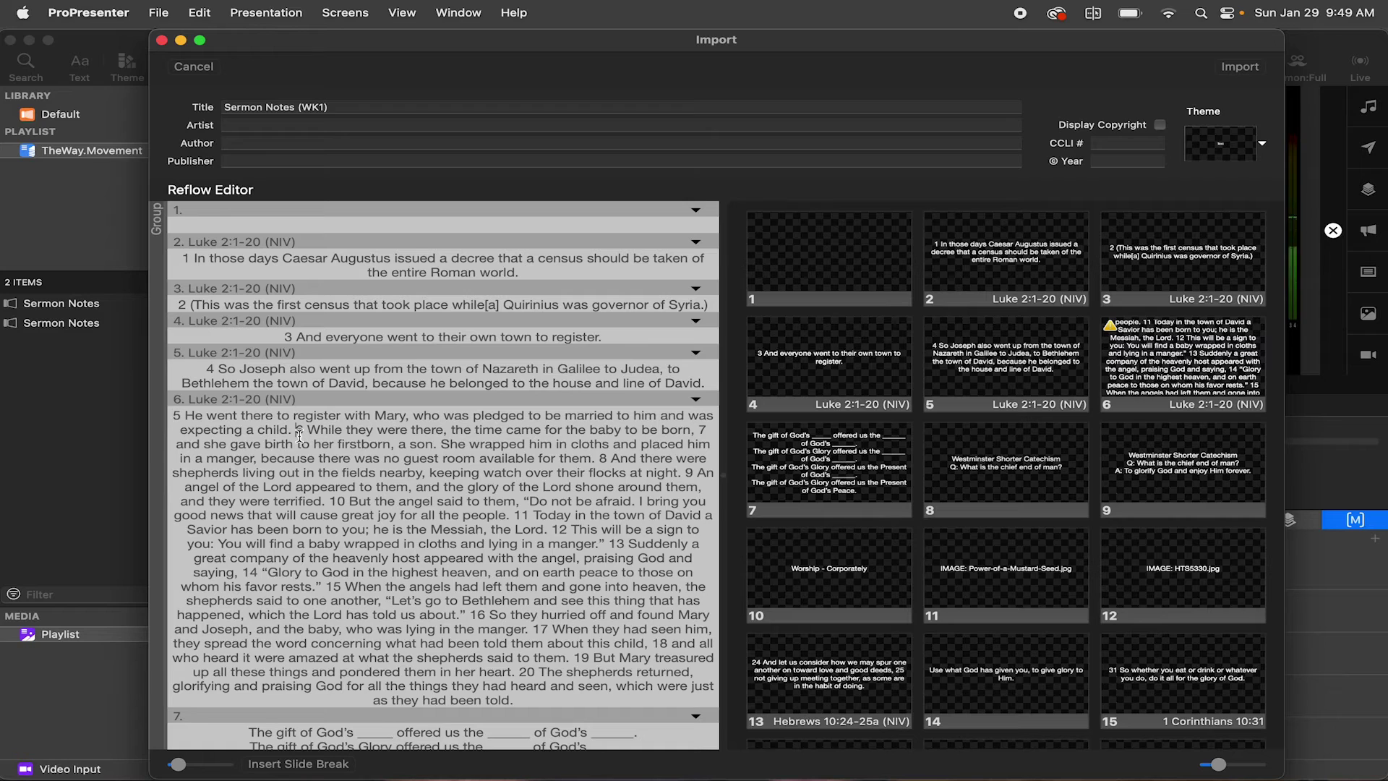
{"action": "left_click", "coordinate": [300, 431]}
{"action": "key", "text": "super+Return"}
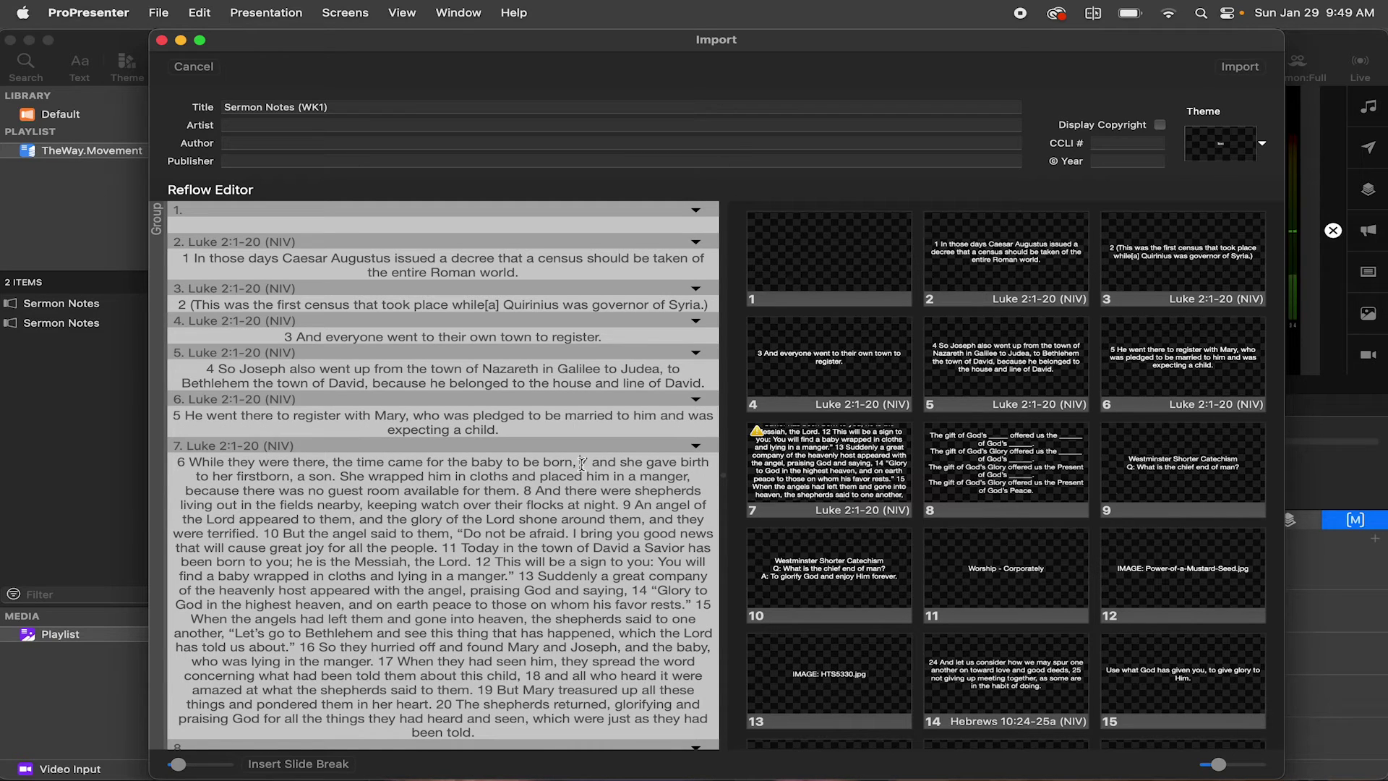
{"action": "left_click", "coordinate": [582, 464]}
{"action": "key", "text": "super+Return"}
{"action": "scroll", "coordinate": [498, 506], "scroll_direction": "down", "scroll_amount": 2}
{"action": "left_click", "coordinate": [632, 511]}
{"action": "key", "text": "super+Return"}
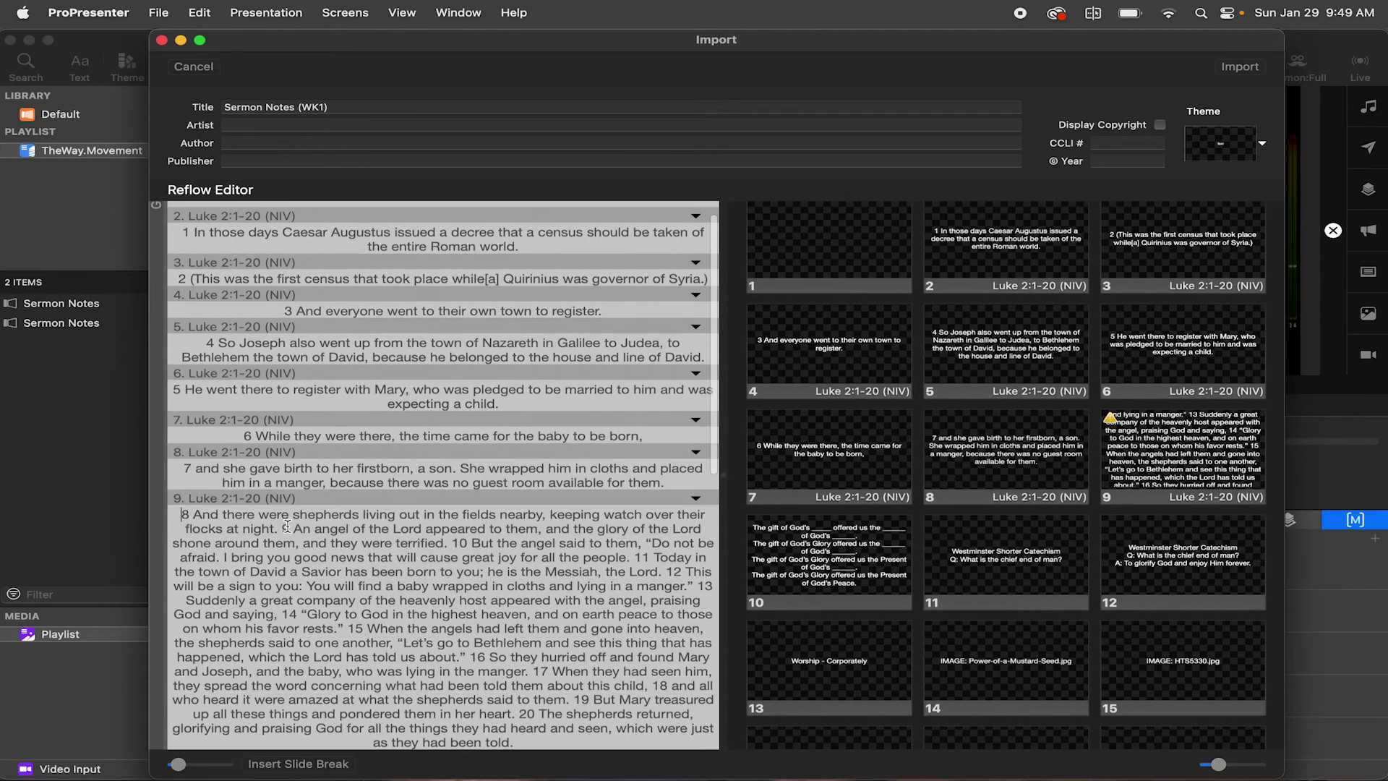
{"action": "left_click", "coordinate": [288, 528]}
{"action": "key", "text": "super+Return"}
{"action": "left_click", "coordinate": [436, 589]}
{"action": "key", "text": "super+Return"}
Insert slide breaks so Luke 2 verses 11 through 20 each get their own slide.
{"action": "left_click", "coordinate": [209, 553]}
{"action": "key", "text": "super+Return"}
{"action": "left_click", "coordinate": [249, 599]}
{"action": "key", "text": "super+Return"}
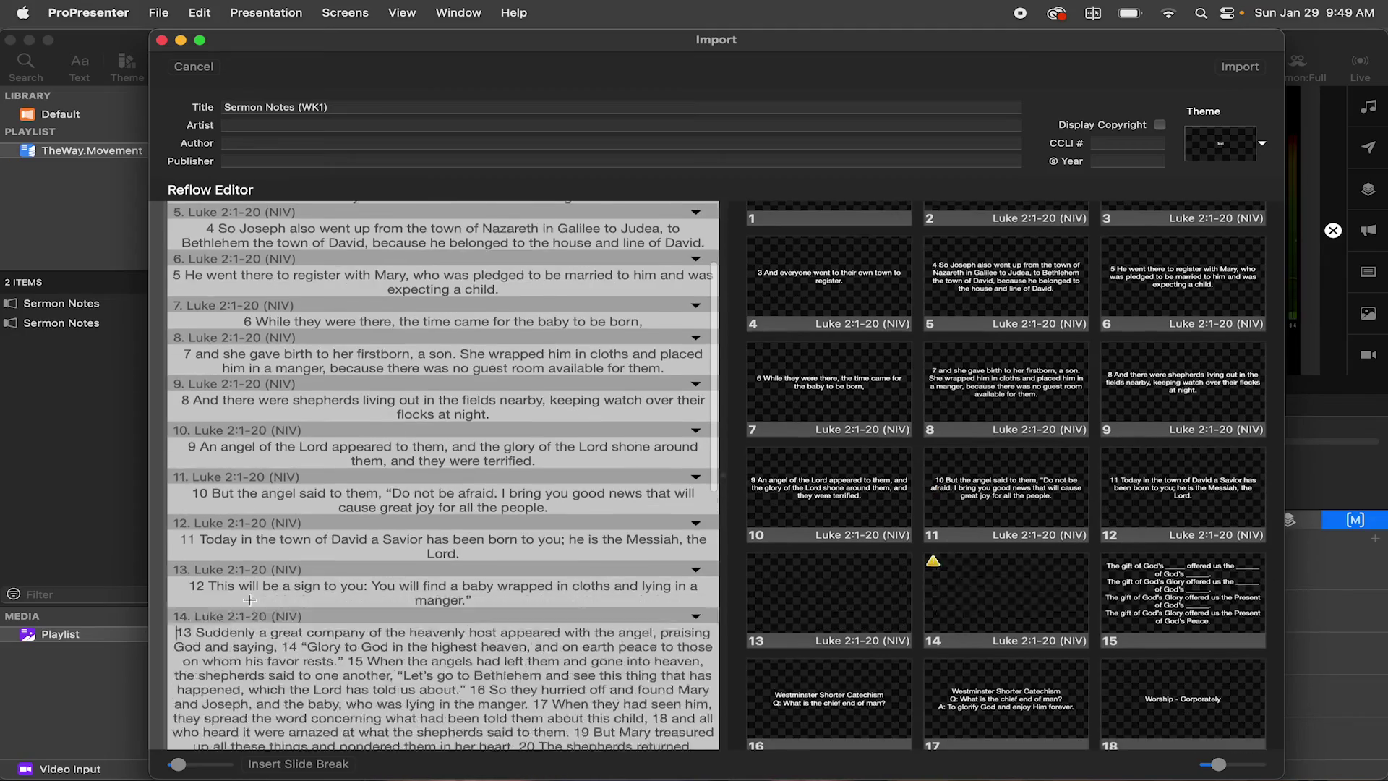
{"action": "left_click", "coordinate": [267, 647]}
{"action": "key", "text": "super+Return"}
{"action": "left_click", "coordinate": [260, 665]}
{"action": "key", "text": "super+Return"}
{"action": "left_click", "coordinate": [297, 673]}
{"action": "key", "text": "super+Return"}
{"action": "left_click", "coordinate": [258, 683]}
{"action": "key", "text": "super+Return"}
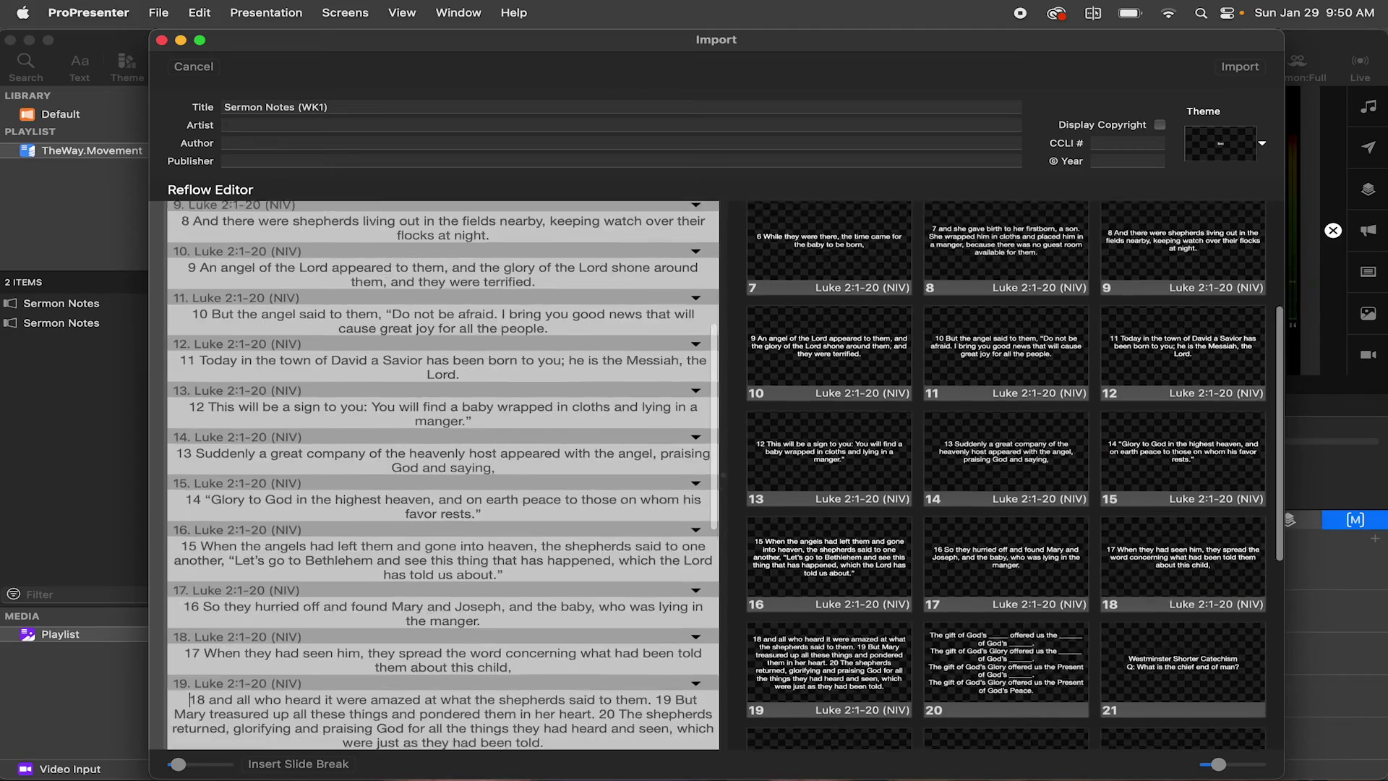
{"action": "left_click", "coordinate": [653, 699]}
{"action": "key", "text": "super+Return"}
{"action": "left_click", "coordinate": [629, 655]}
{"action": "key", "text": "super+Return"}
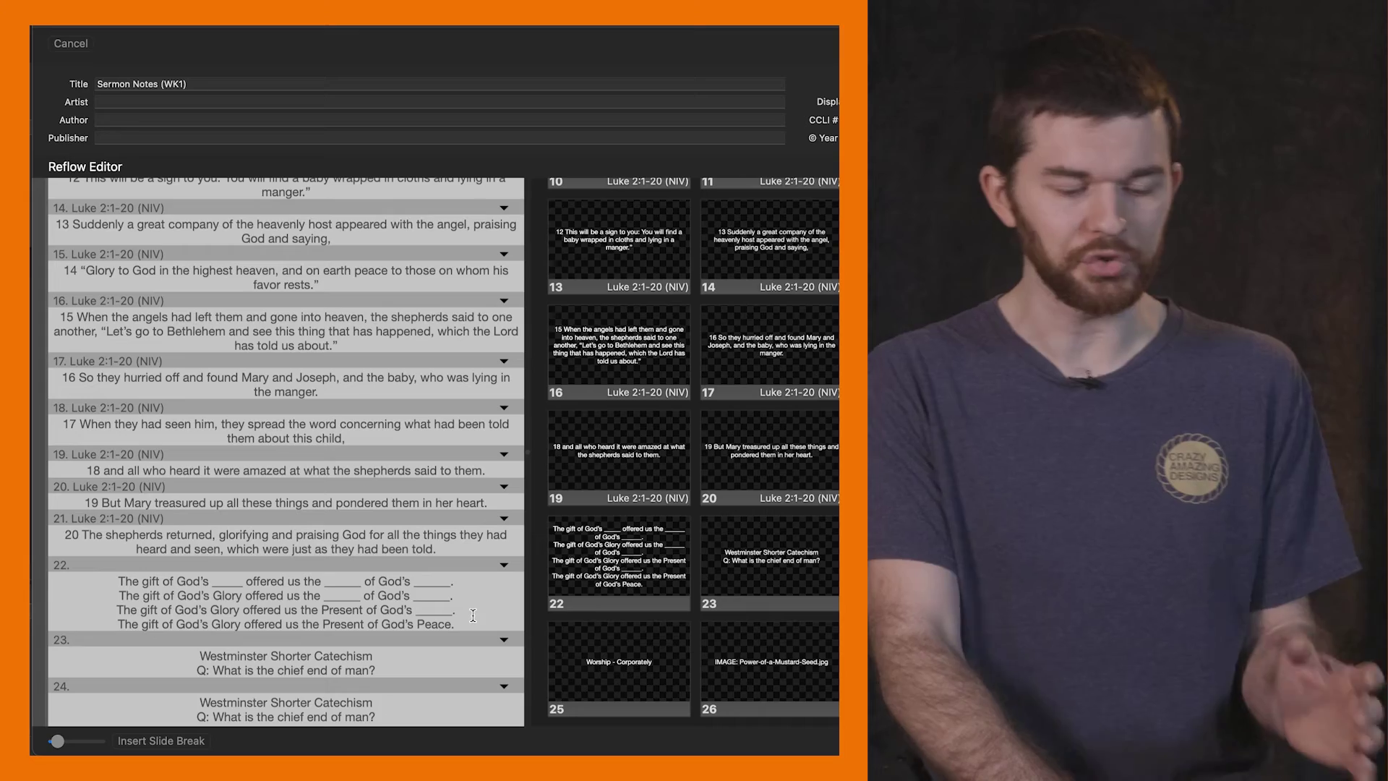
{"action": "scroll", "coordinate": [473, 614], "scroll_direction": "down", "scroll_amount": 10}
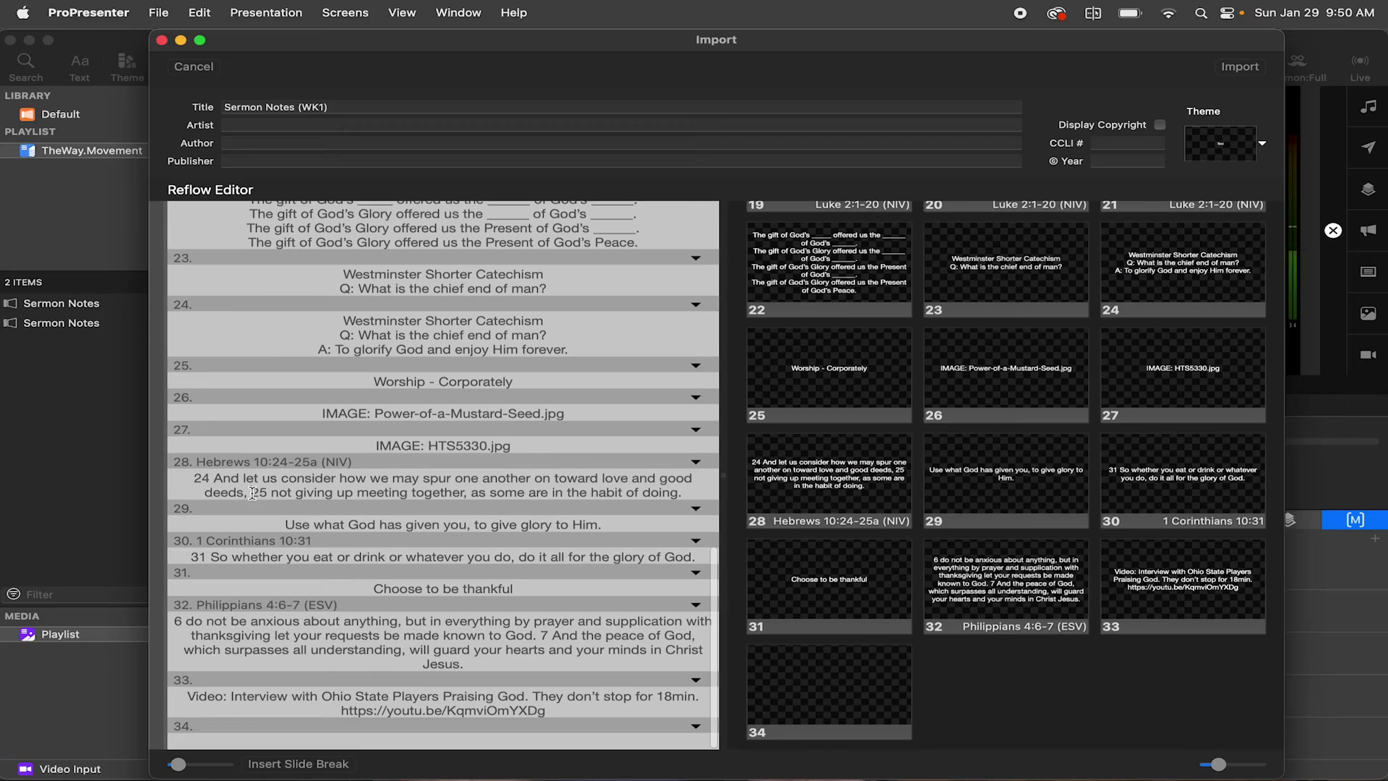
Split Hebrews verse 25 and Philippians verse 7 onto their own slides.
{"action": "left_click", "coordinate": [252, 493]}
{"action": "key", "text": "super+Return"}
{"action": "scroll", "coordinate": [370, 524], "scroll_direction": "down", "scroll_amount": 2}
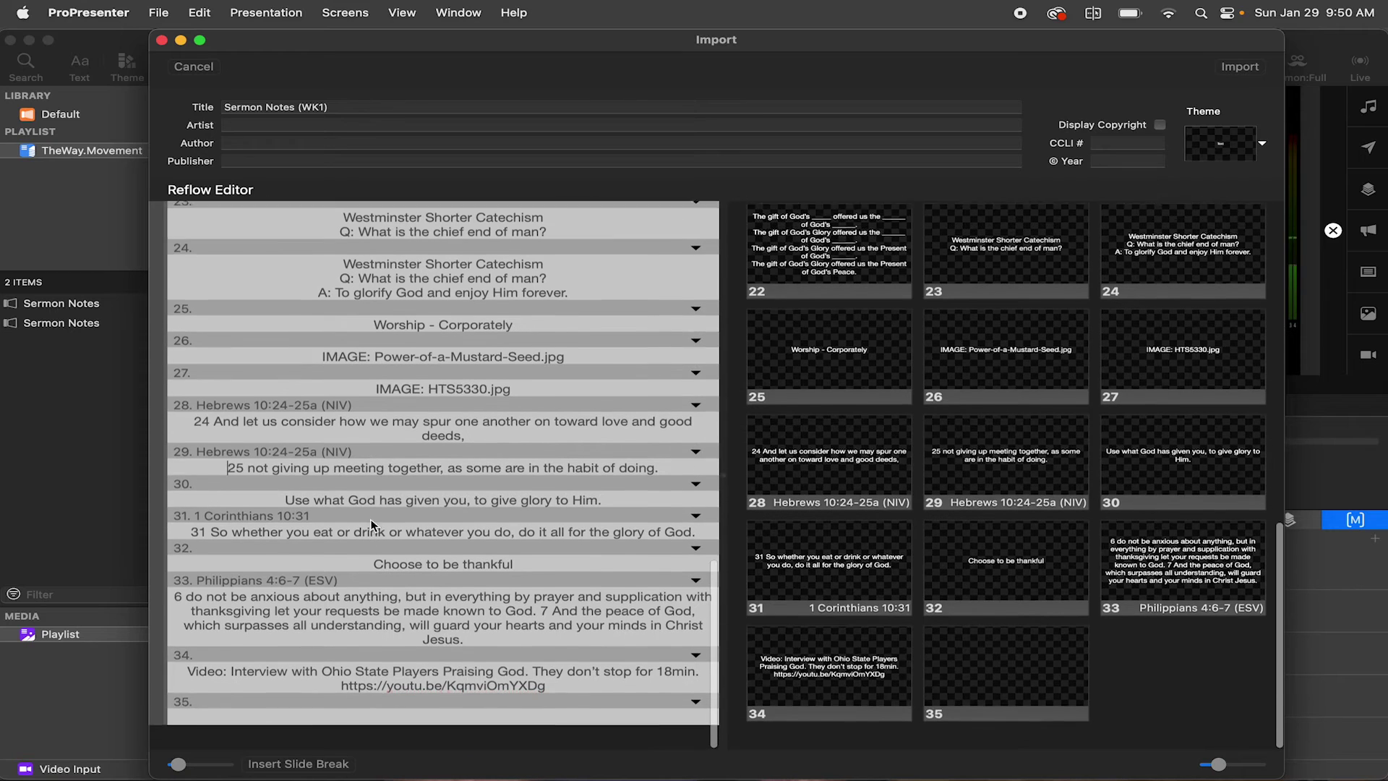
{"action": "scroll", "coordinate": [371, 524], "scroll_direction": "up", "scroll_amount": 1}
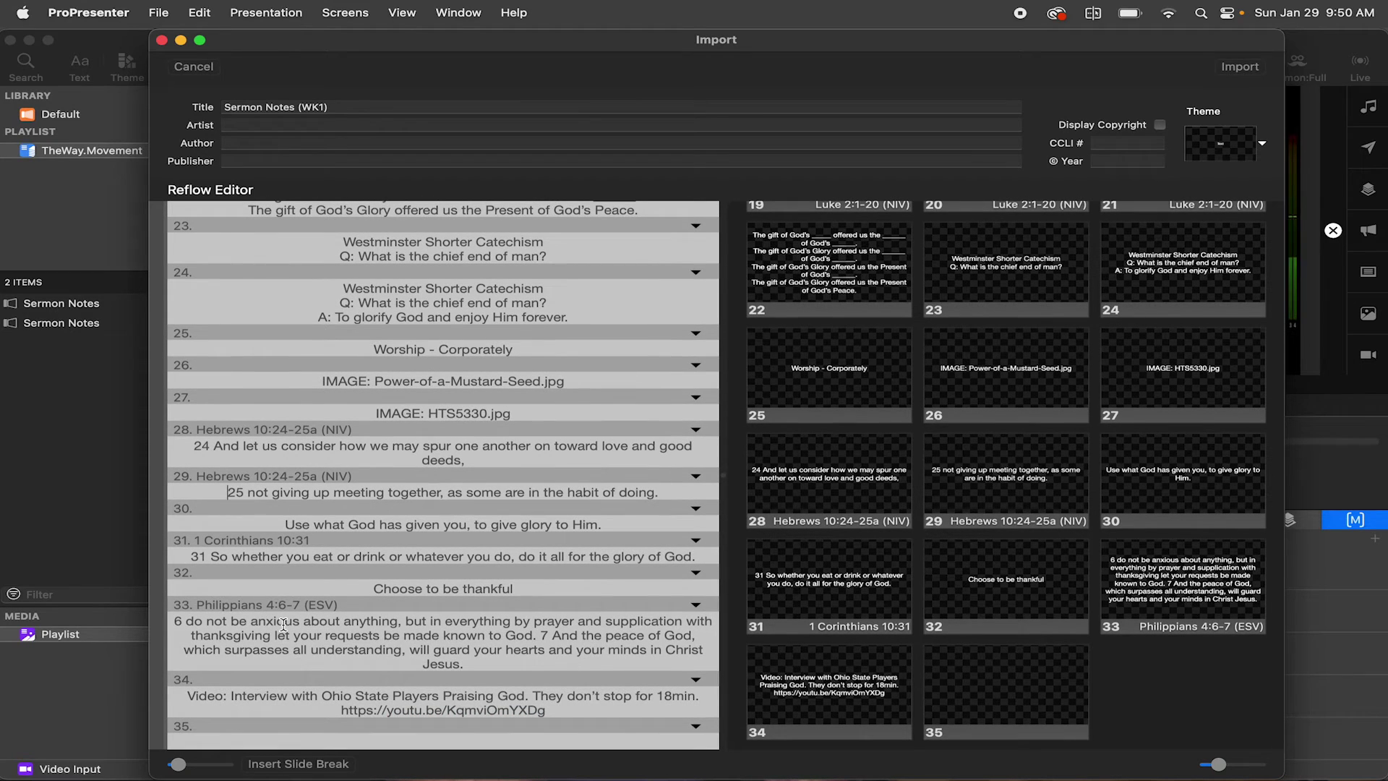
{"action": "left_click", "coordinate": [541, 635]}
{"action": "key", "text": "super+Return"}
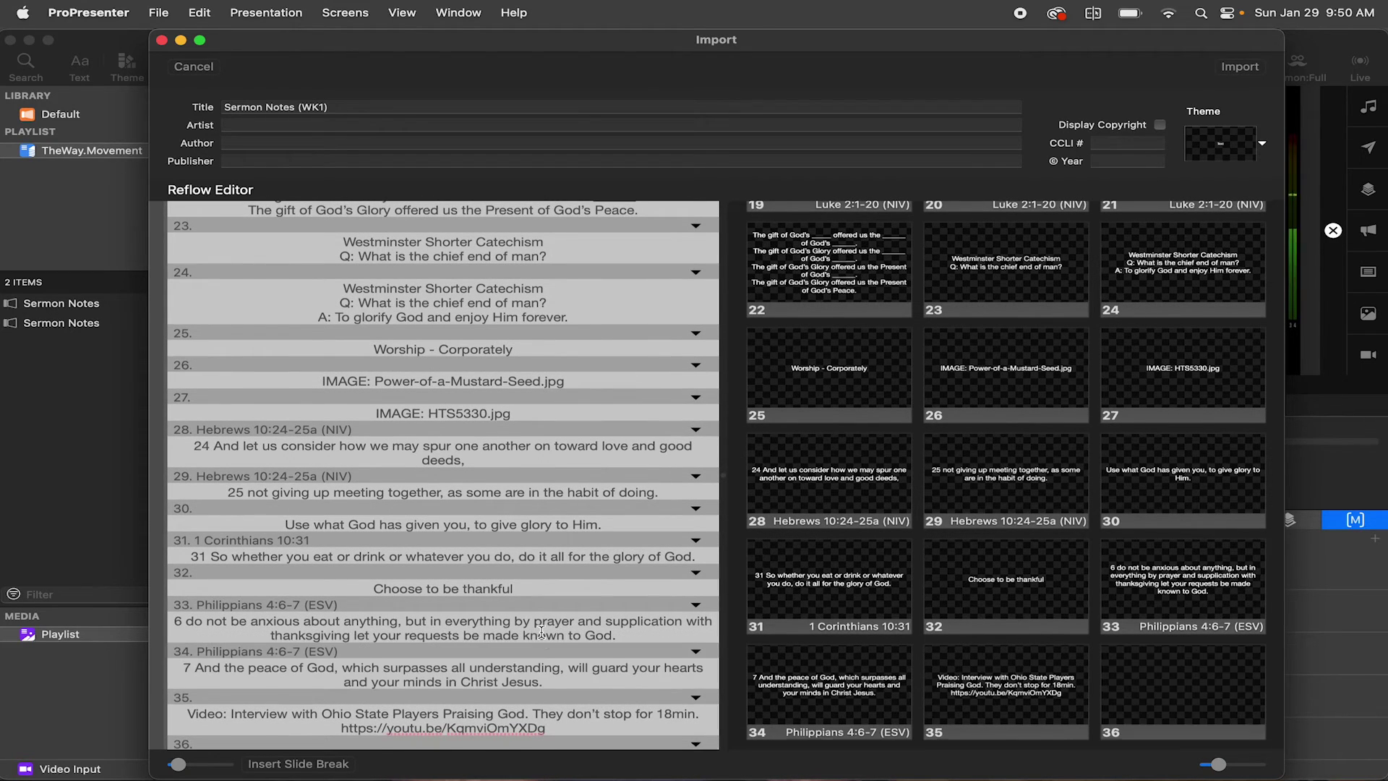
{"action": "scroll", "coordinate": [544, 636], "scroll_direction": "down", "scroll_amount": 1}
{"action": "scroll", "coordinate": [544, 636], "scroll_direction": "up", "scroll_amount": 10}
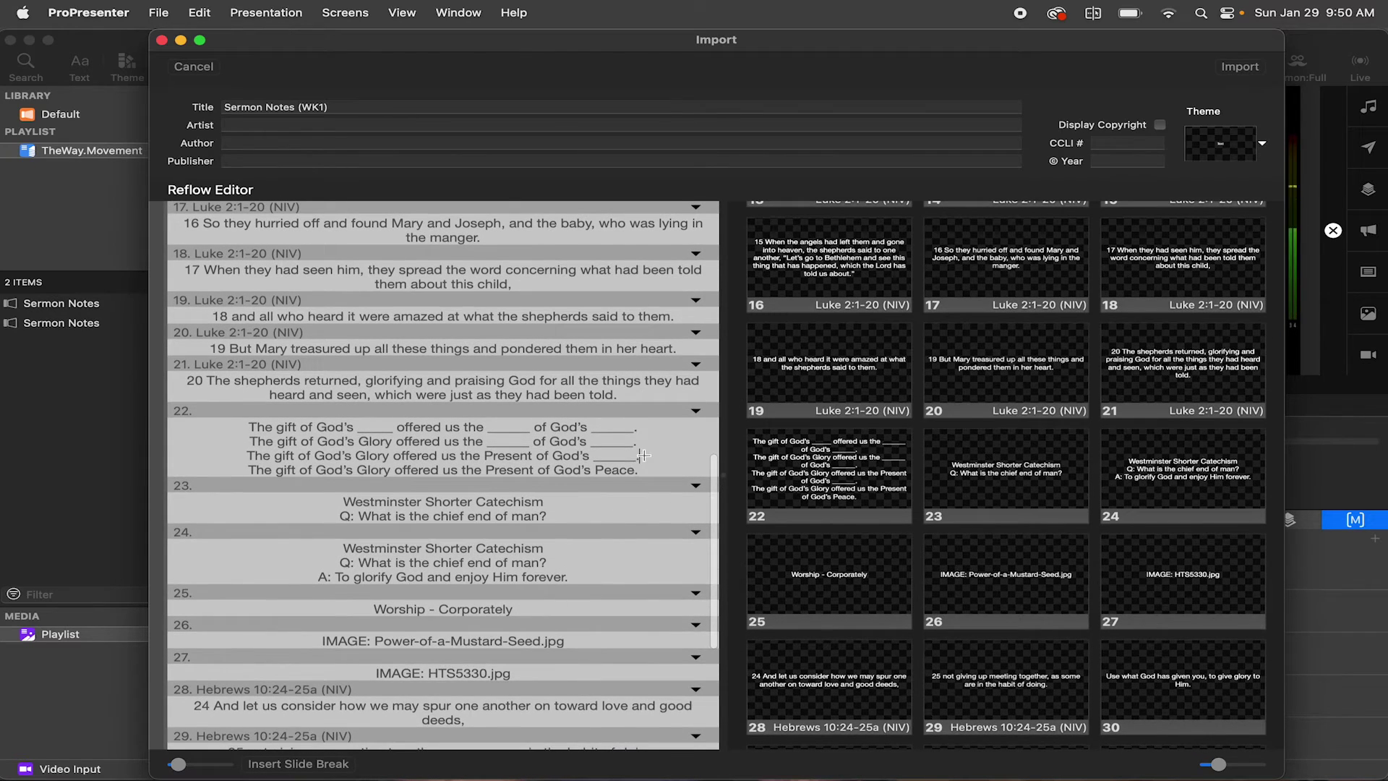
Break the four "gift of God's" lines into separate slides.
{"action": "left_click", "coordinate": [643, 454]}
{"action": "key", "text": "super+Return"}
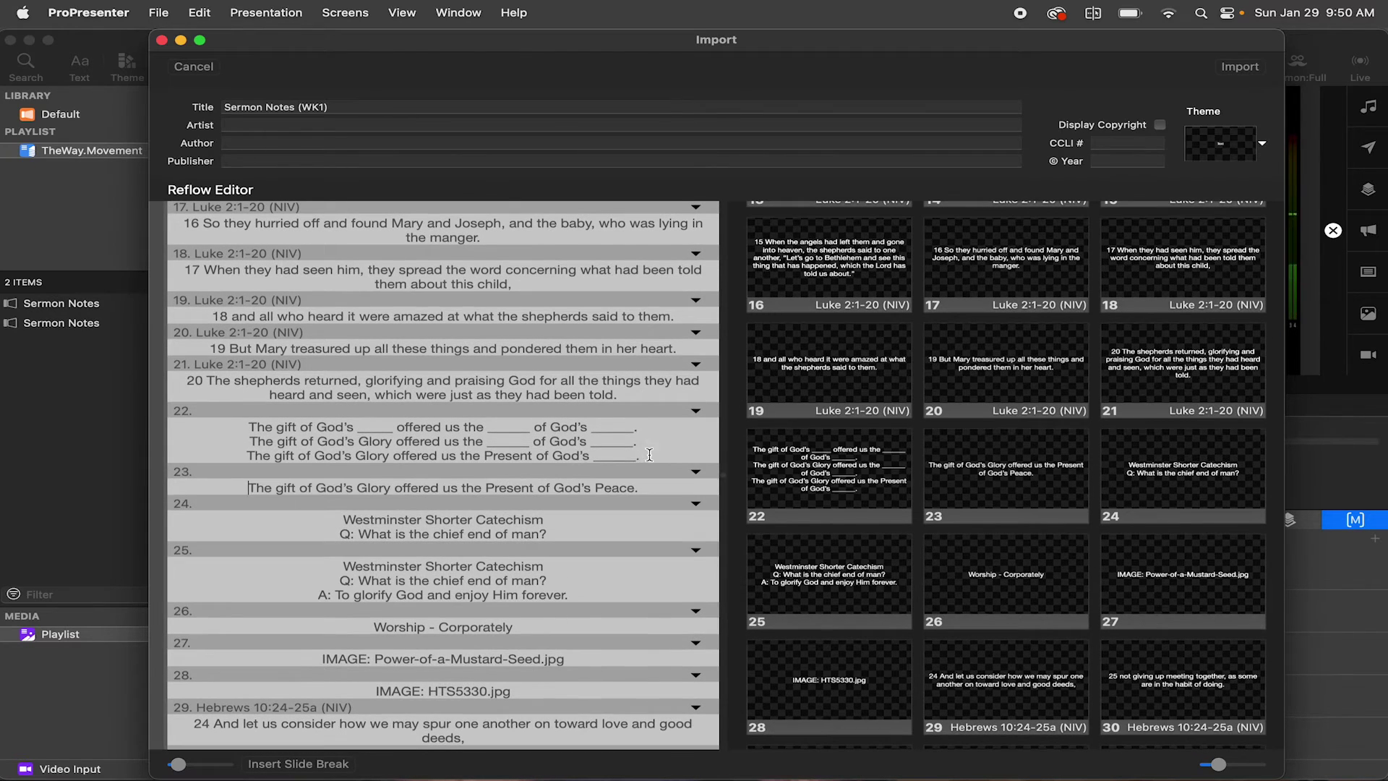
{"action": "key", "text": "super+Return"}
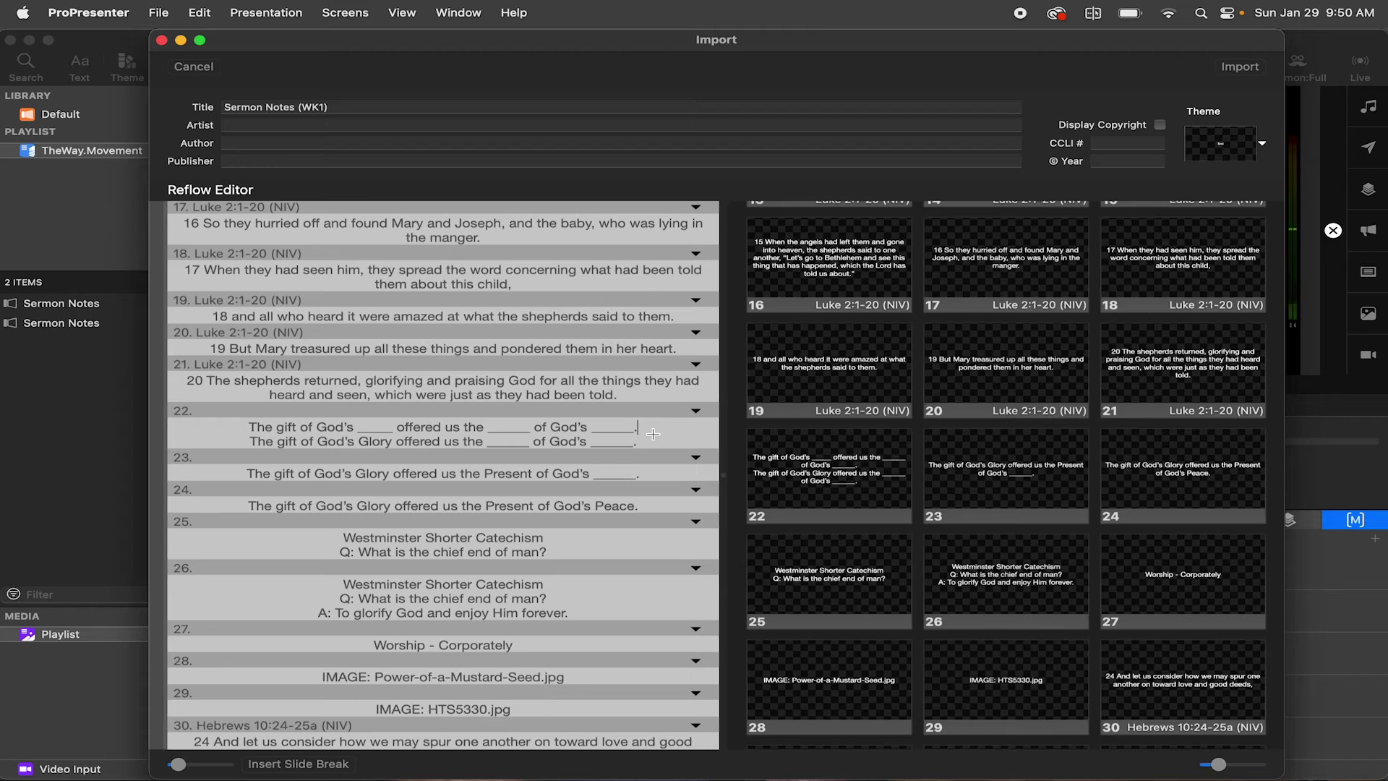
{"action": "key", "text": "super+Return"}
{"action": "scroll", "coordinate": [636, 544], "scroll_direction": "down", "scroll_amount": 3}
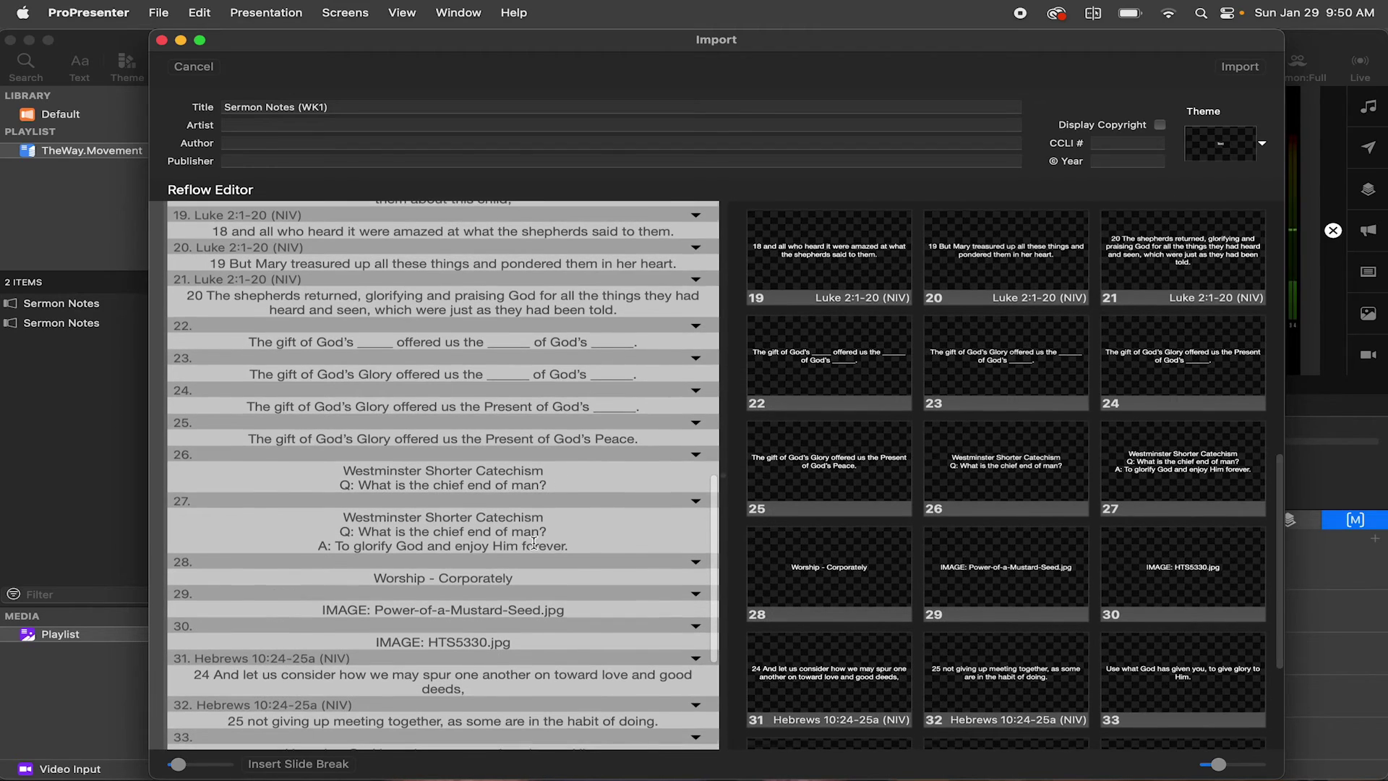
{"action": "scroll", "coordinate": [534, 543], "scroll_direction": "down", "scroll_amount": 6}
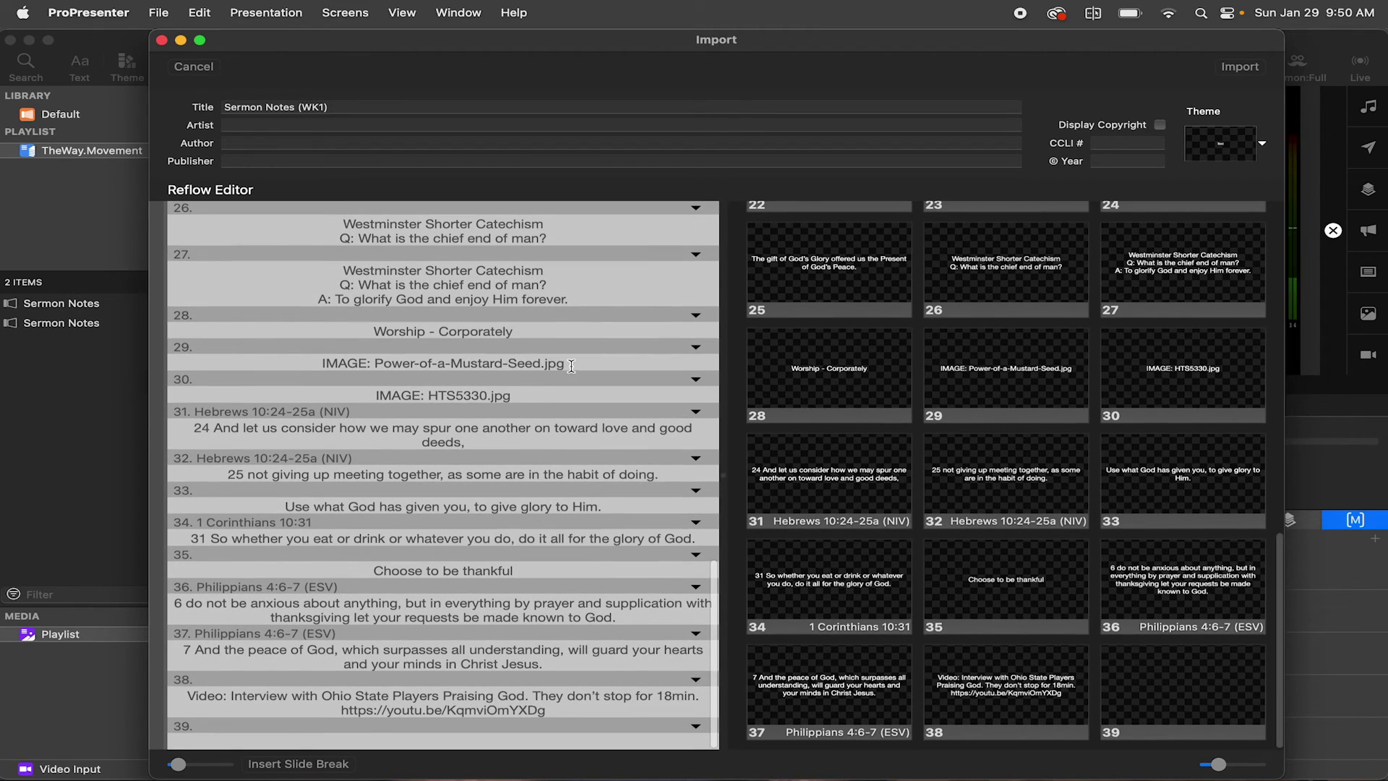
Highlight the HTS5330 image placeholder text and the video link line to review them.
{"action": "left_click", "coordinate": [571, 366]}
{"action": "left_click_drag", "start_coordinate": [503, 396], "coordinate": [387, 393]}
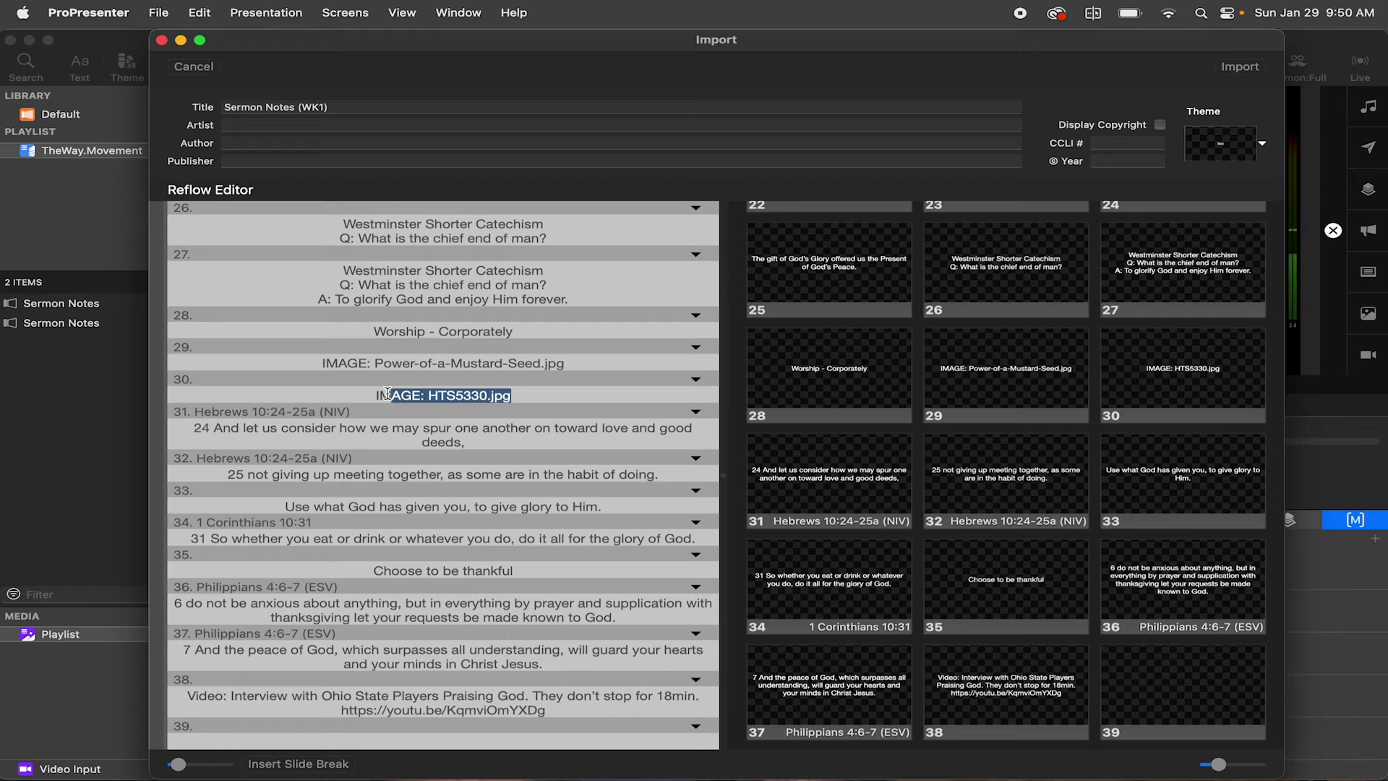
{"action": "left_click", "coordinate": [365, 396]}
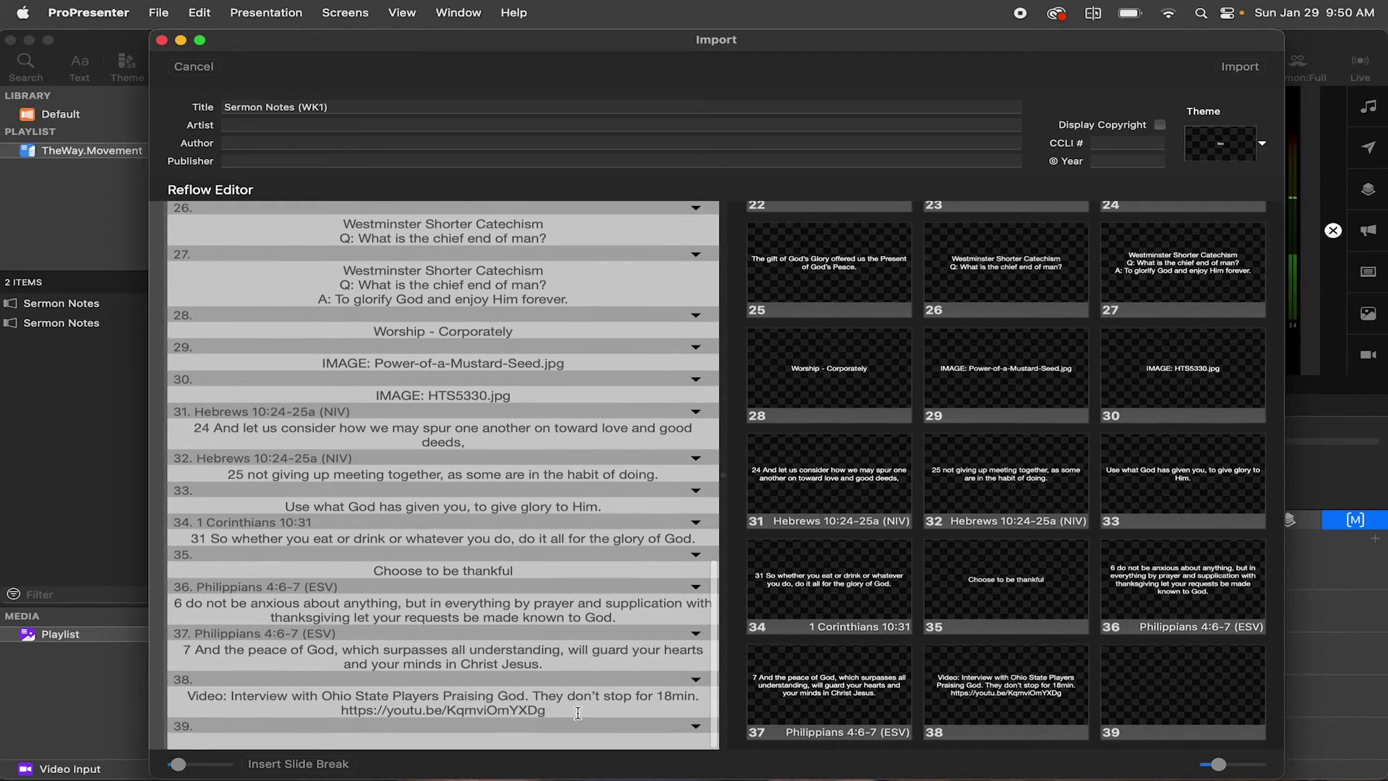
{"action": "left_click_drag", "start_coordinate": [577, 712], "coordinate": [186, 694]}
{"action": "scroll", "coordinate": [429, 396], "scroll_direction": "up", "scroll_amount": 10}
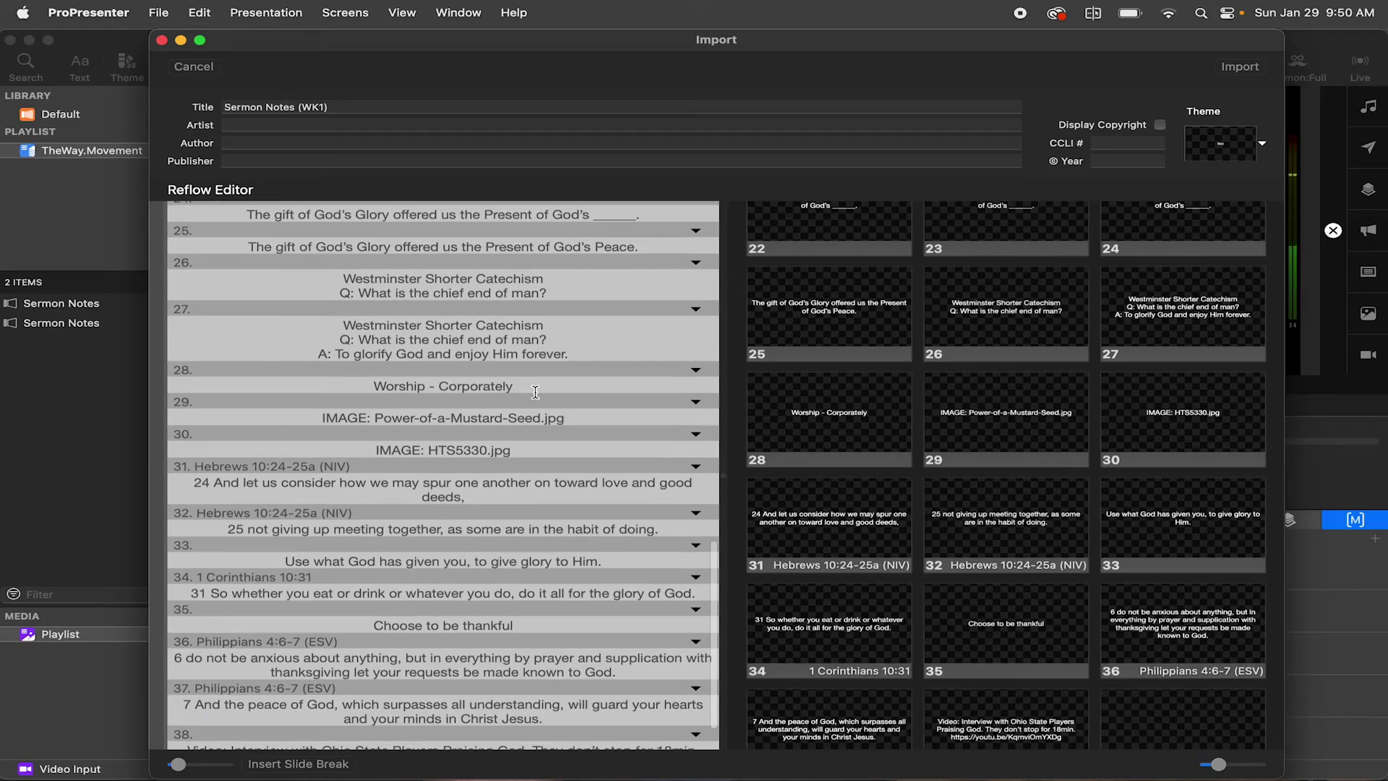
{"action": "scroll", "coordinate": [535, 397], "scroll_direction": "up", "scroll_amount": 10}
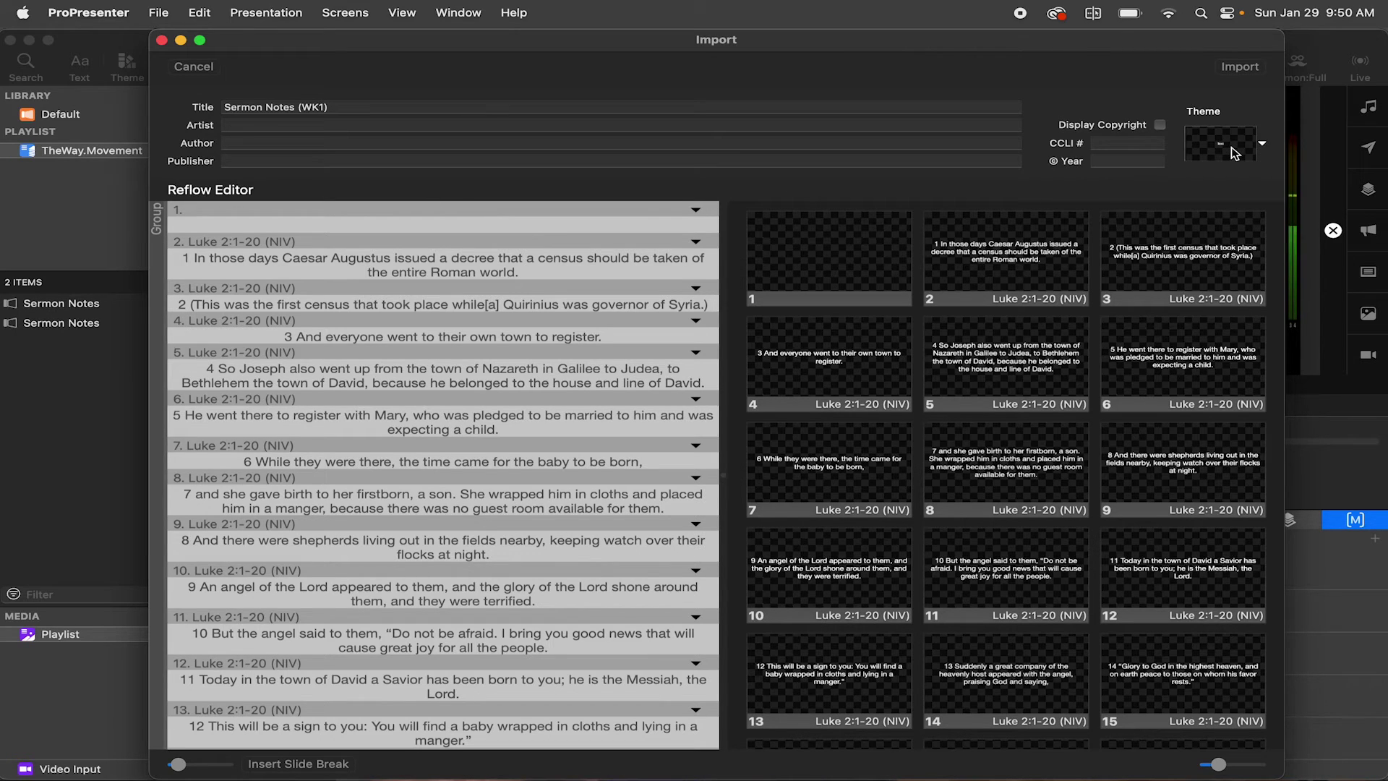
Apply the TheWay.Movement > Sermon Themes > BIG BOY theme to the sermon notes import.
{"action": "left_click", "coordinate": [1230, 146]}
{"action": "mouse_move", "coordinate": [1171, 211]}
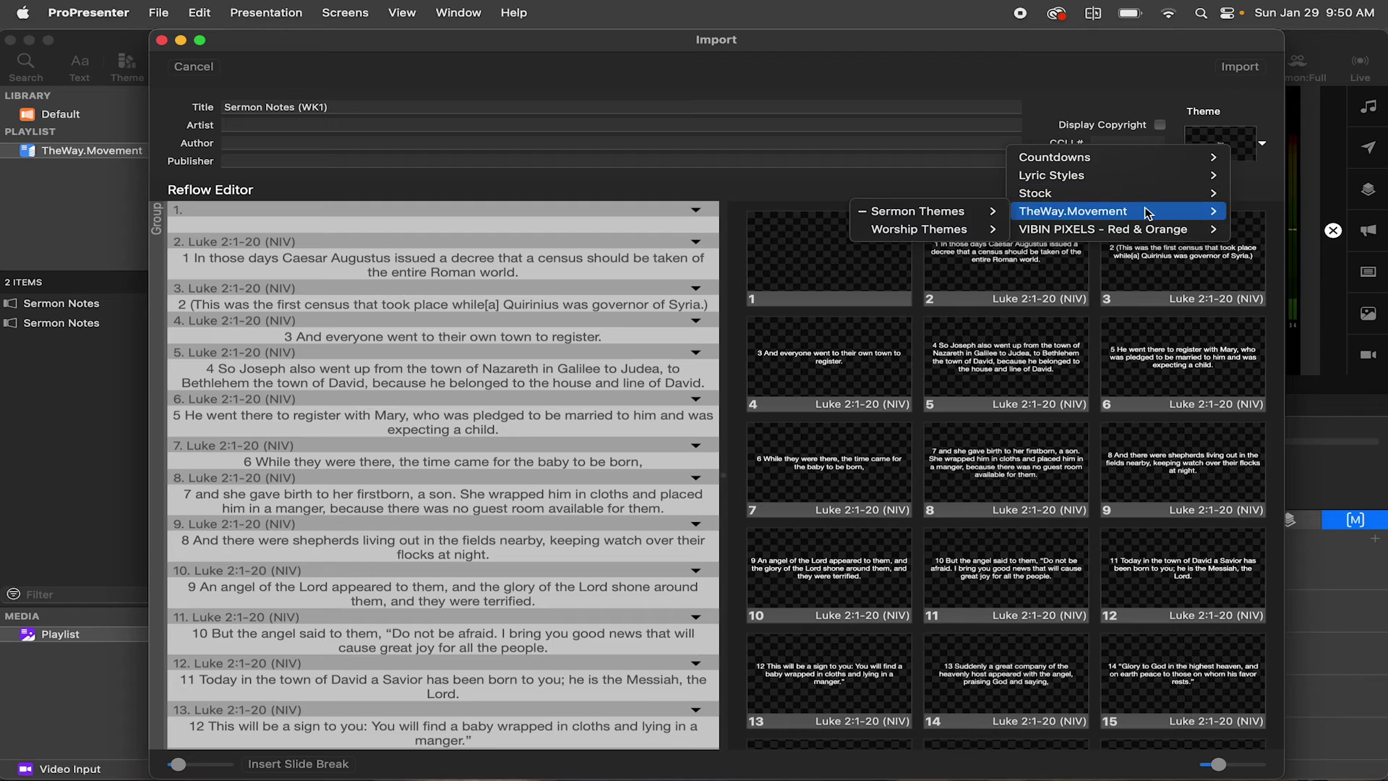
{"action": "mouse_move", "coordinate": [886, 214]}
{"action": "left_click", "coordinate": [773, 219]}
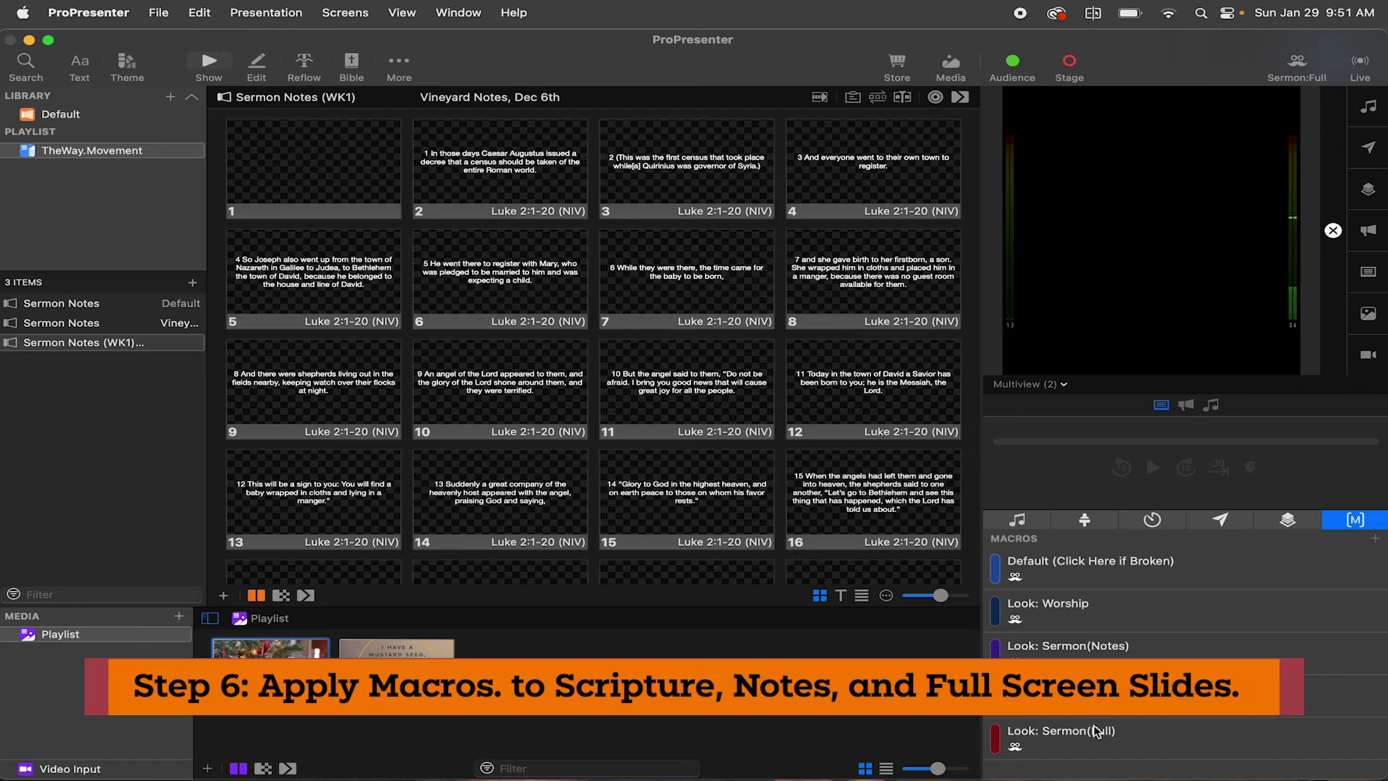
Give slide 1 the Sermon(Full) look and mustard-seed image, and slide 2 the Sermon(Scripture) look.
{"action": "left_click_drag", "start_coordinate": [1096, 731], "coordinate": [310, 178]}
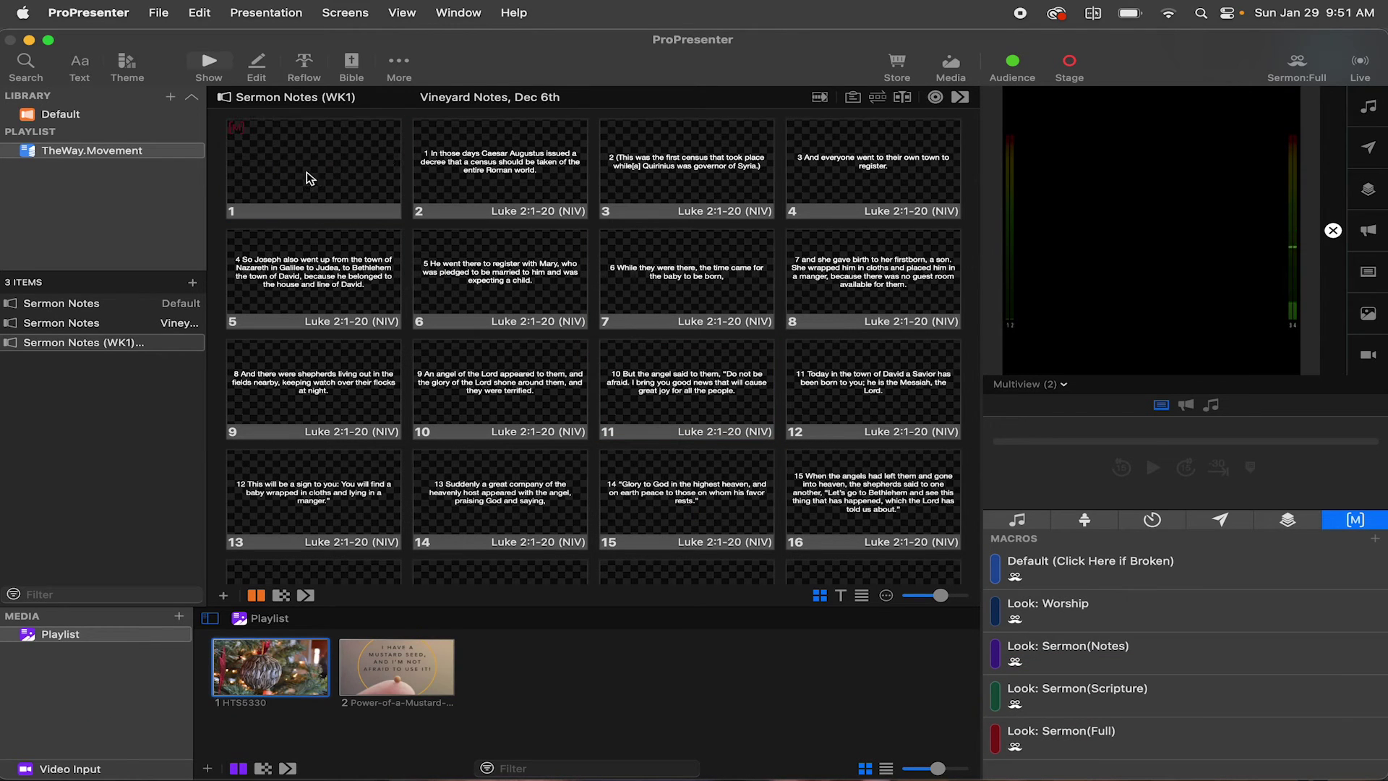
{"action": "left_click_drag", "start_coordinate": [400, 653], "coordinate": [312, 167]}
{"action": "left_click", "coordinate": [315, 168]}
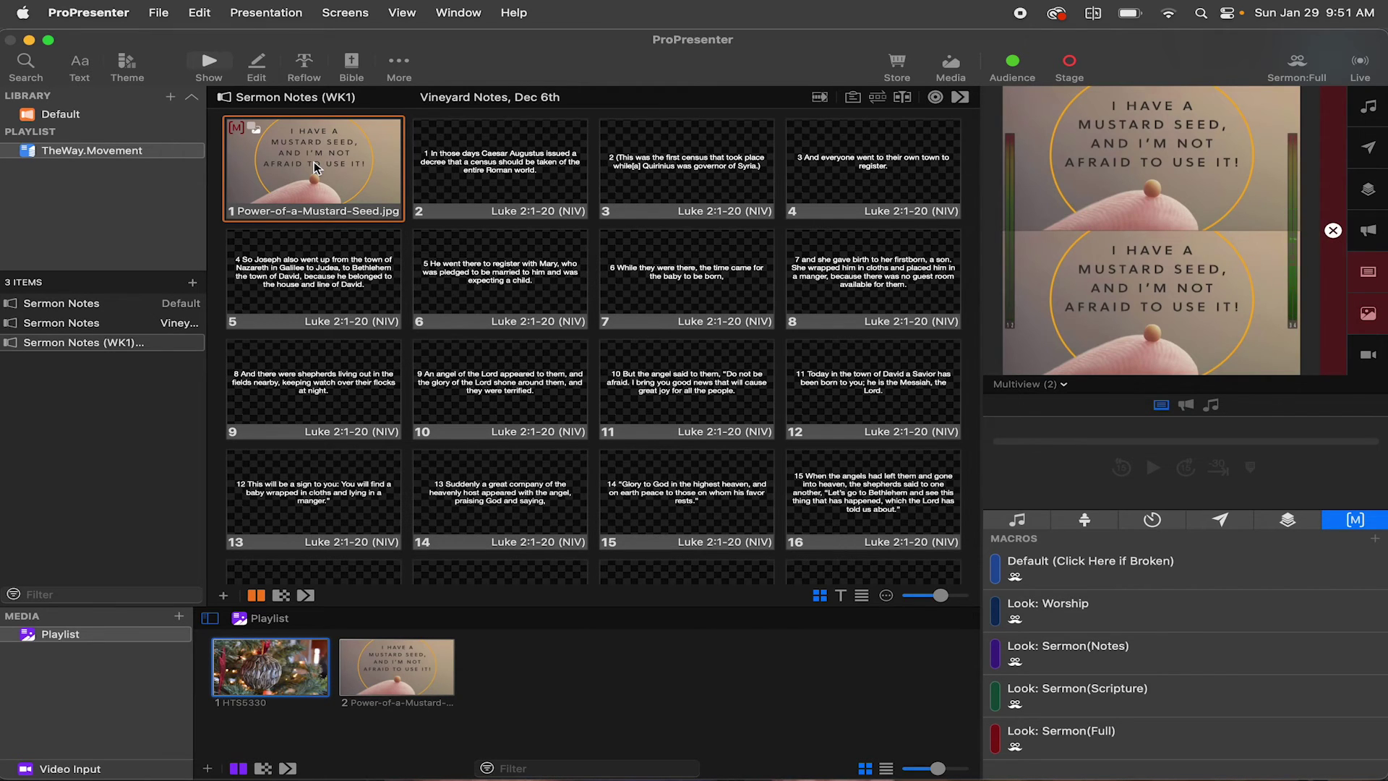
{"action": "left_click", "coordinate": [486, 170]}
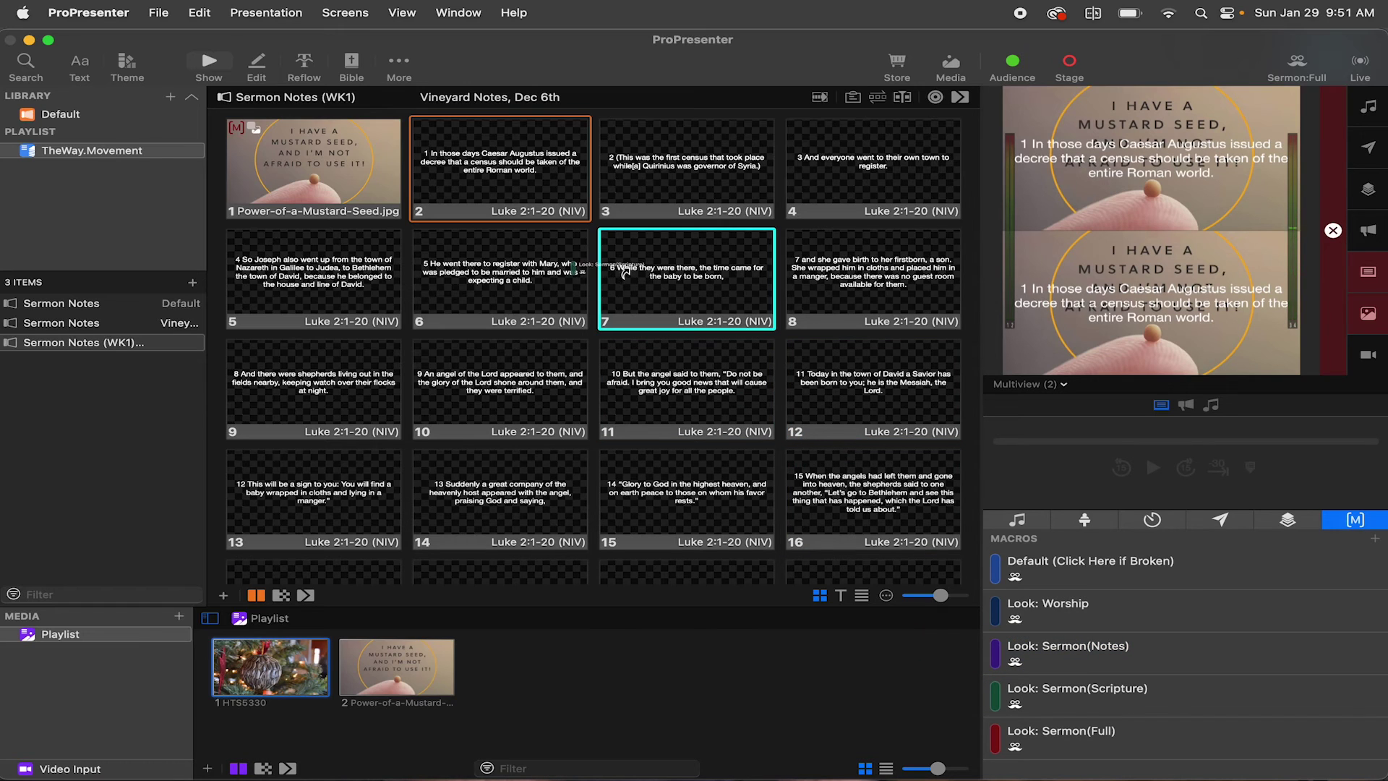
{"action": "left_click_drag", "start_coordinate": [510, 177], "coordinate": [515, 178]}
{"action": "left_click", "coordinate": [516, 178]}
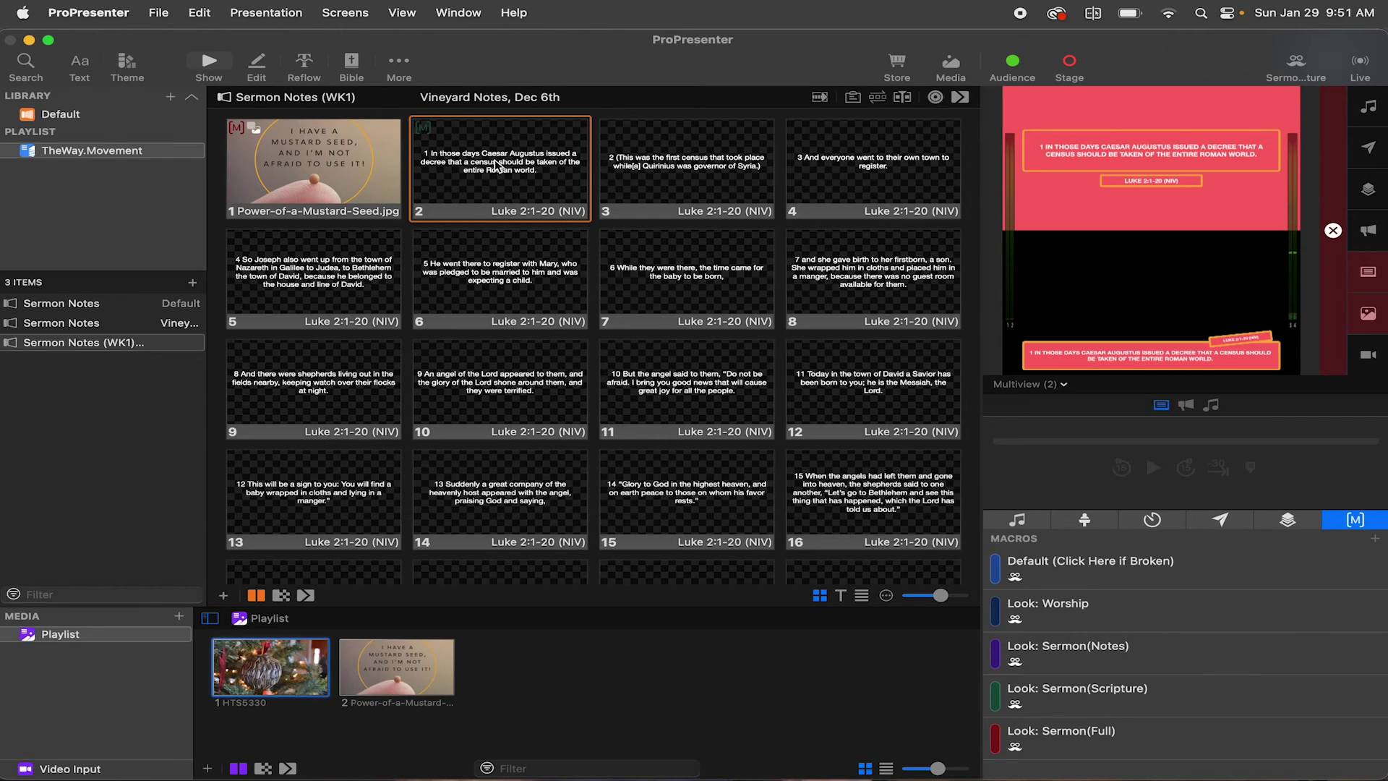
Step through the Luke verse slides and give slide 22 the Sermon(Notes) look.
{"action": "key", "text": "Right"}
{"action": "key", "text": "Right"}
{"action": "key", "text": "Right"}
{"action": "key", "text": "Right"}
{"action": "key", "text": "Right"}
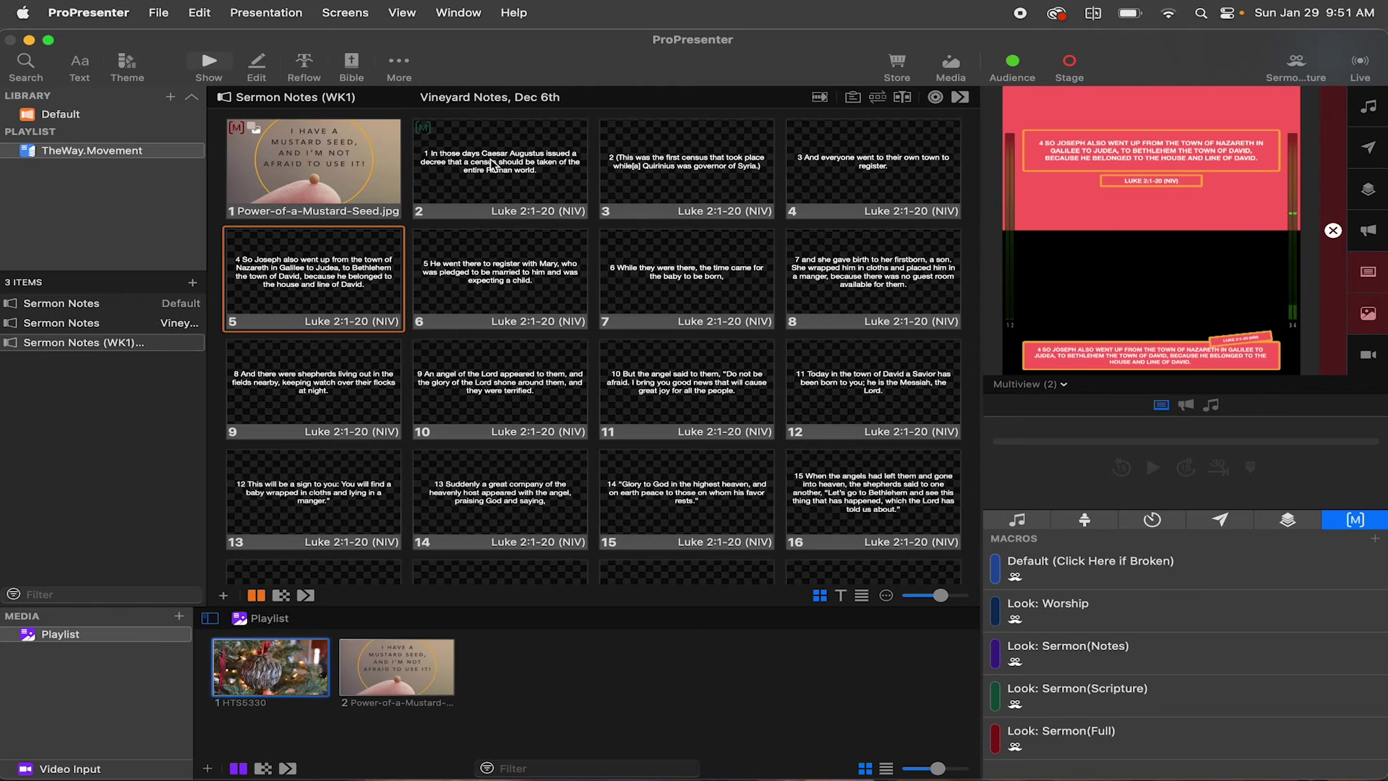
{"action": "key", "text": "Right"}
{"action": "key", "text": "Right"}
{"action": "key", "text": "Right"}
{"action": "key", "text": "Right"}
{"action": "key", "text": "Right"}
{"action": "key", "text": "Right"}
{"action": "key", "text": "Right"}
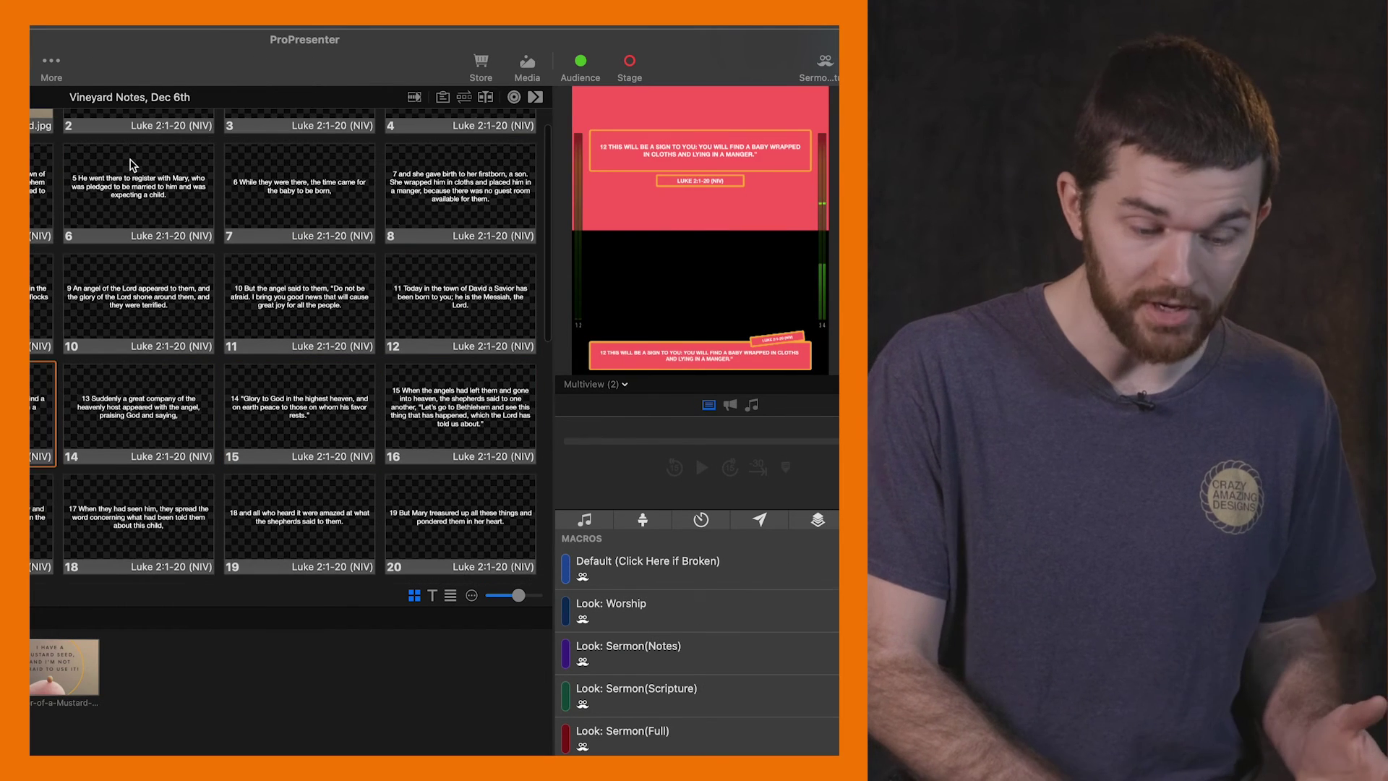
{"action": "key", "text": "Right"}
{"action": "key", "text": "Right"}
{"action": "key", "text": "Right"}
{"action": "key", "text": "Right"}
{"action": "key", "text": "Right"}
{"action": "key", "text": "Right"}
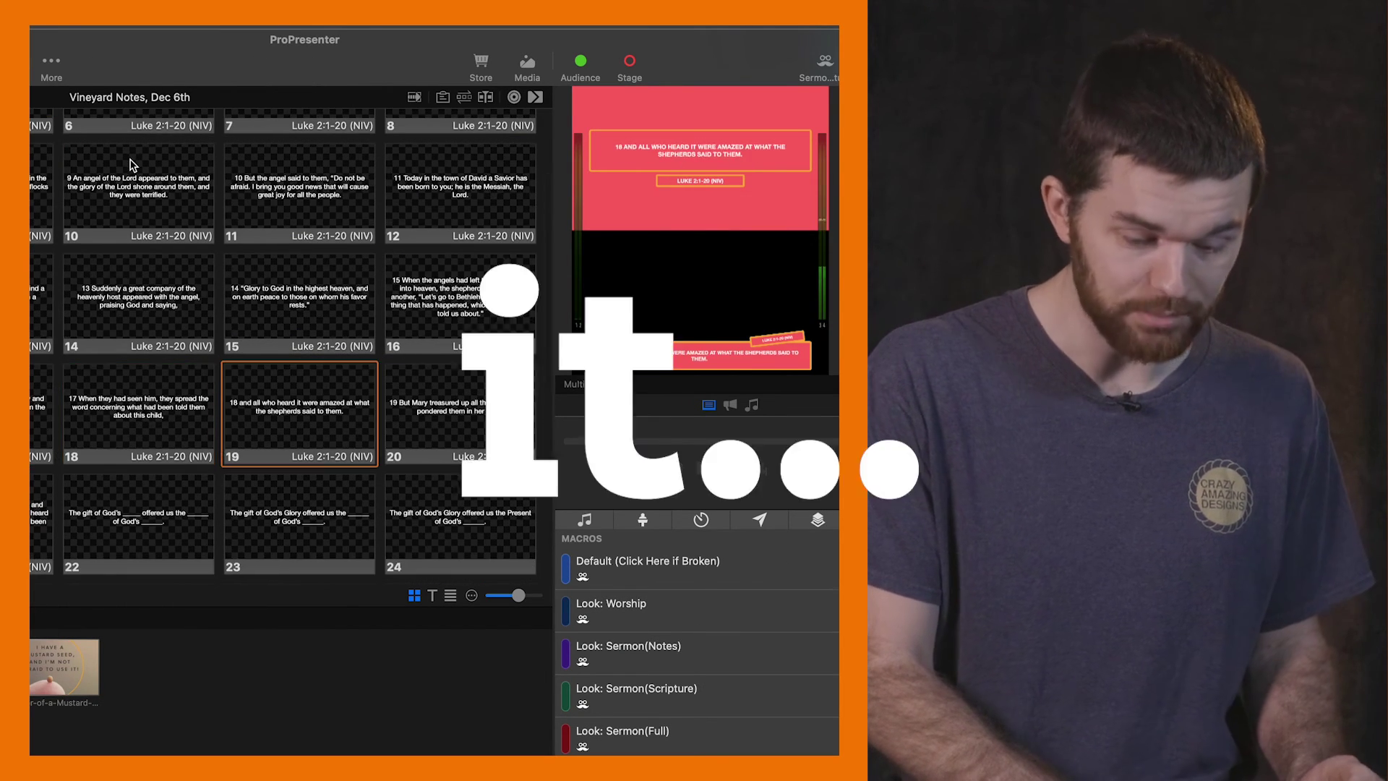
{"action": "key", "text": "Right"}
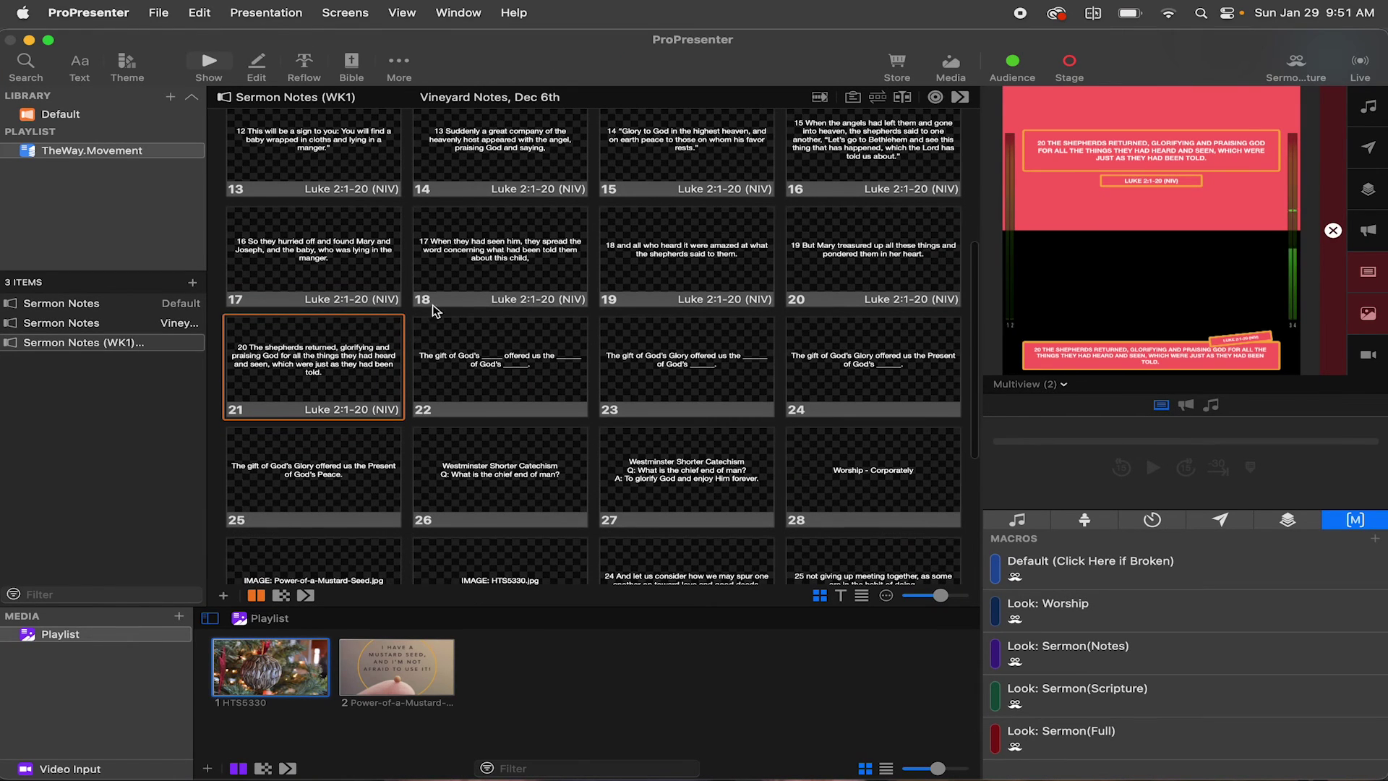
{"action": "key", "text": "Right"}
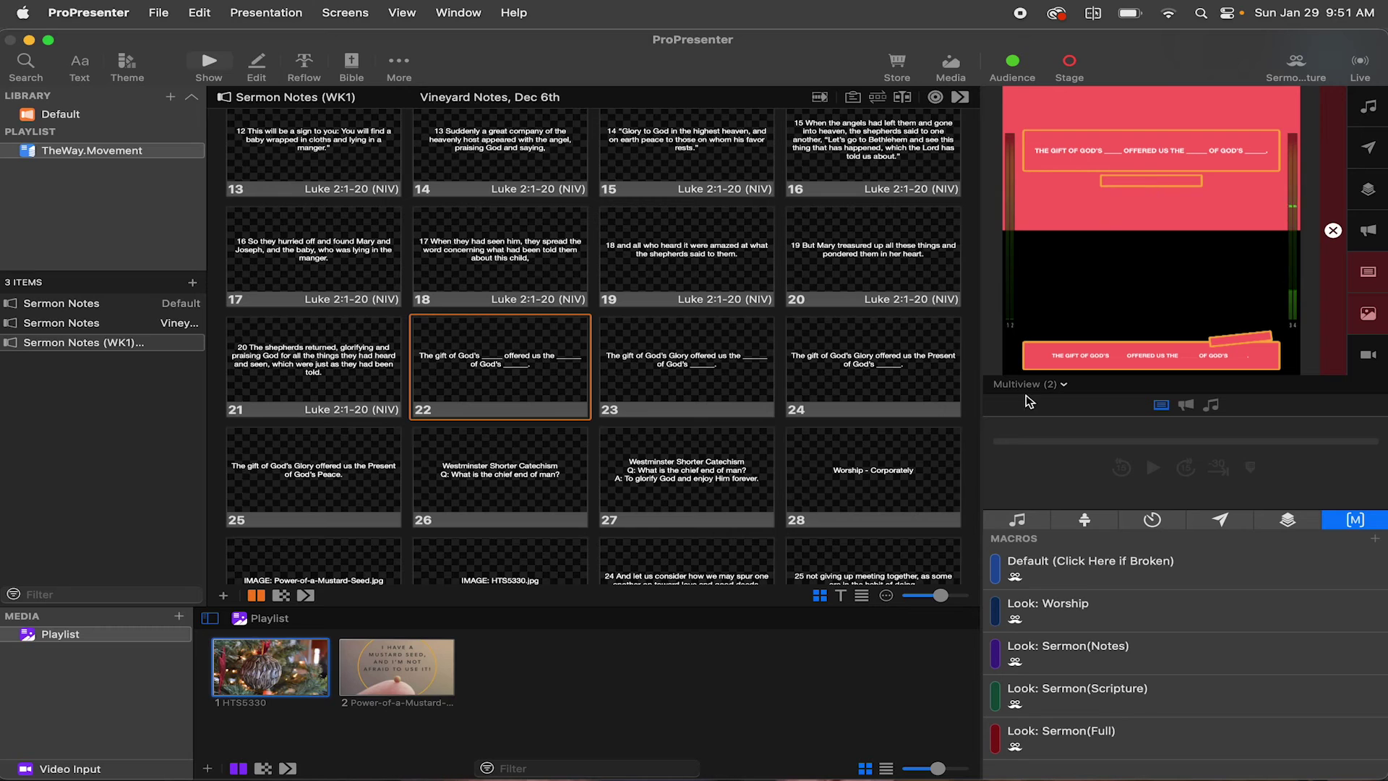
{"action": "left_click_drag", "start_coordinate": [1116, 662], "coordinate": [539, 389]}
Run slide 22 and advance through the note slides to Worship - Corporately.
{"action": "left_click", "coordinate": [510, 376]}
{"action": "key", "text": "Right"}
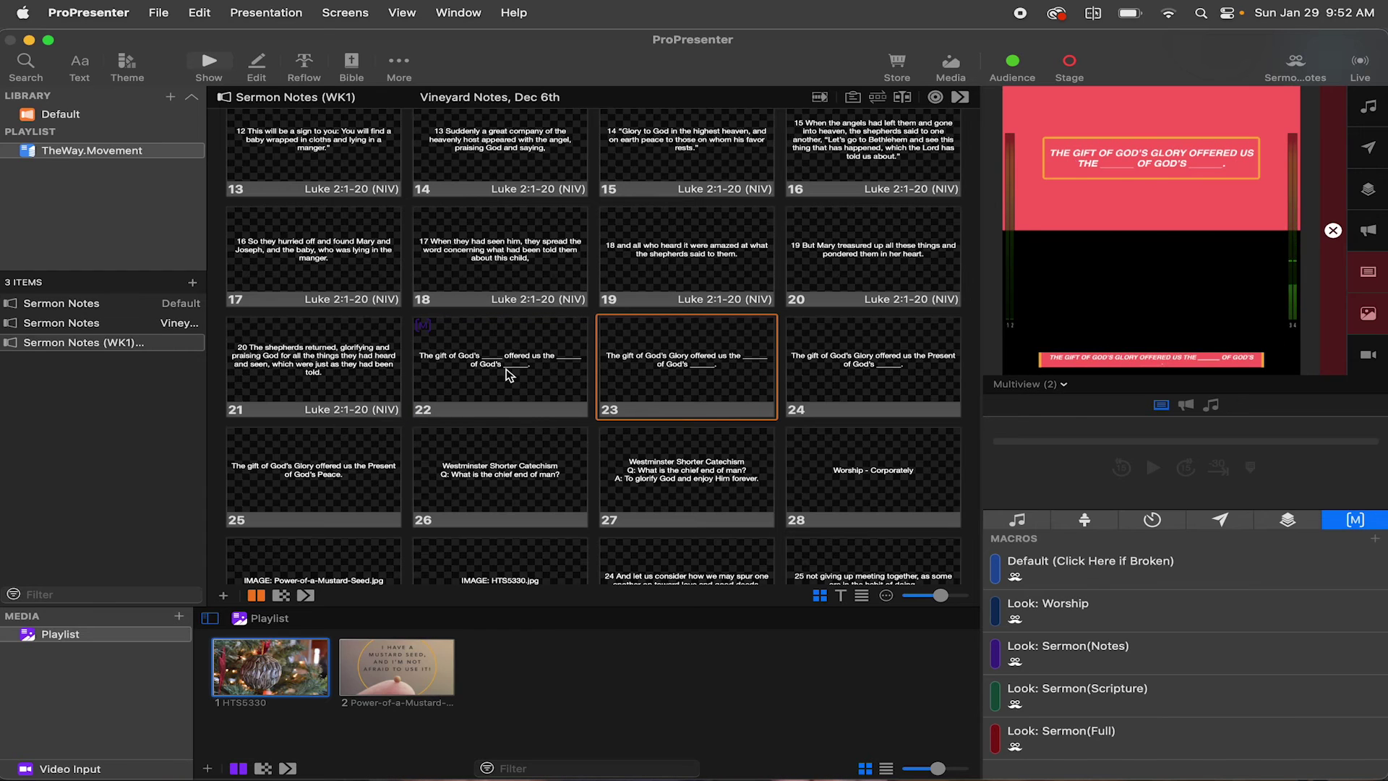
{"action": "key", "text": "Right"}
{"action": "key", "text": "Right"}
{"action": "key", "text": "Right"}
{"action": "key", "text": "Right"}
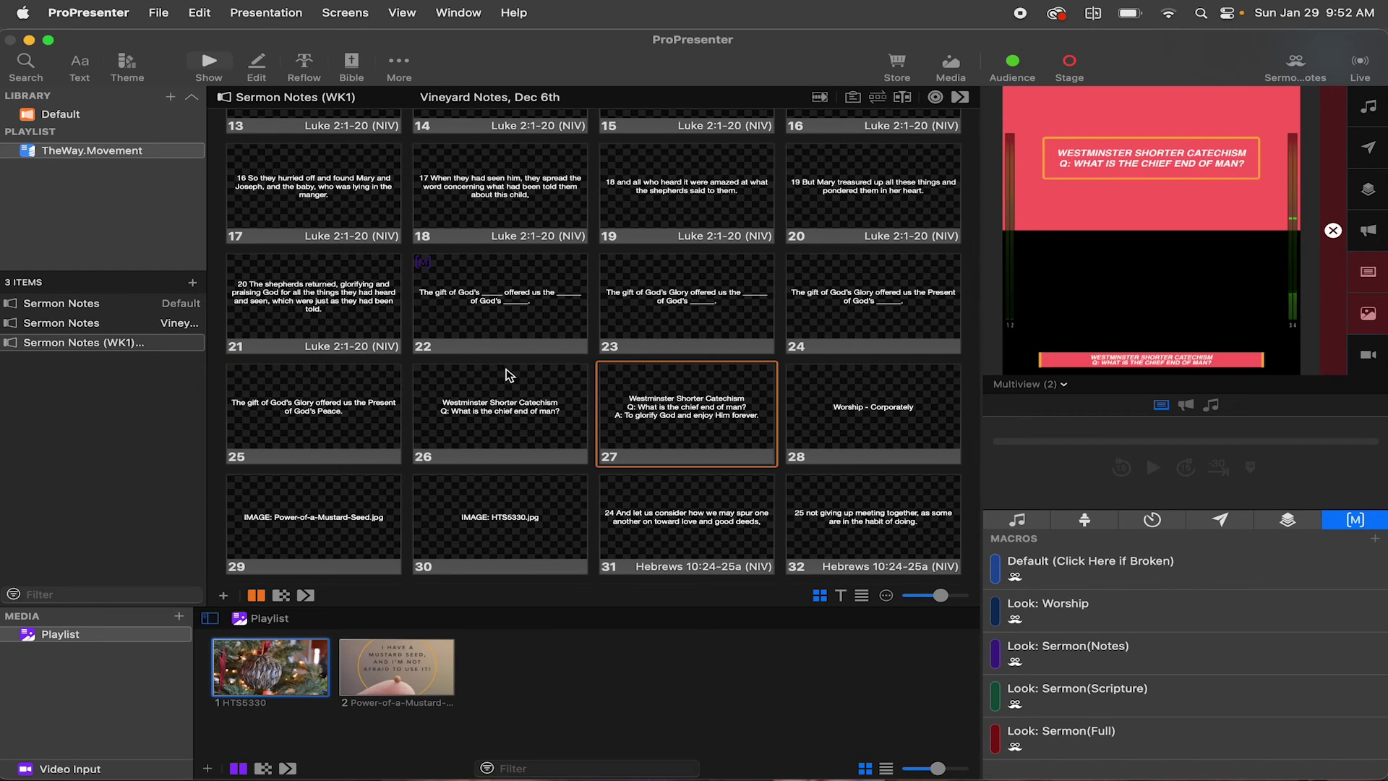
{"action": "key", "text": "Right"}
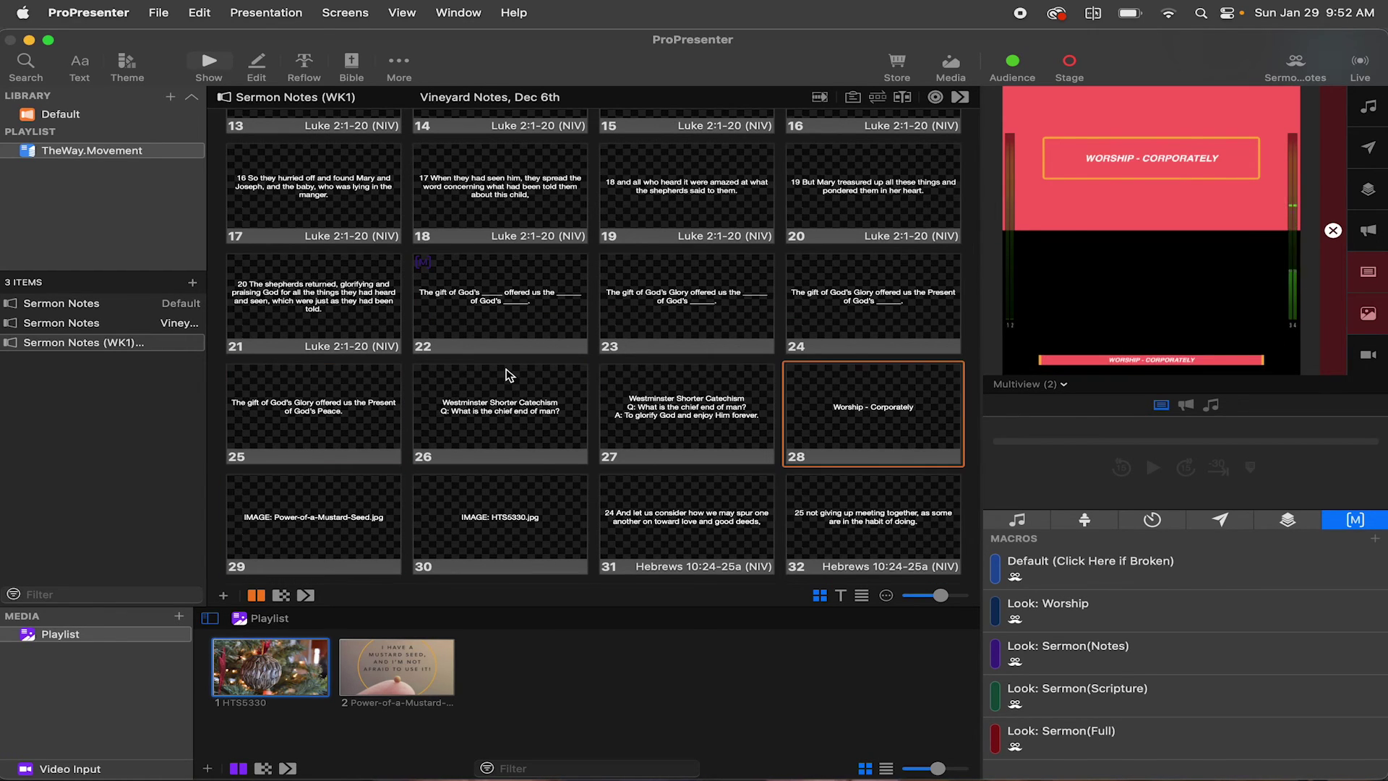
{"action": "key", "text": "Right"}
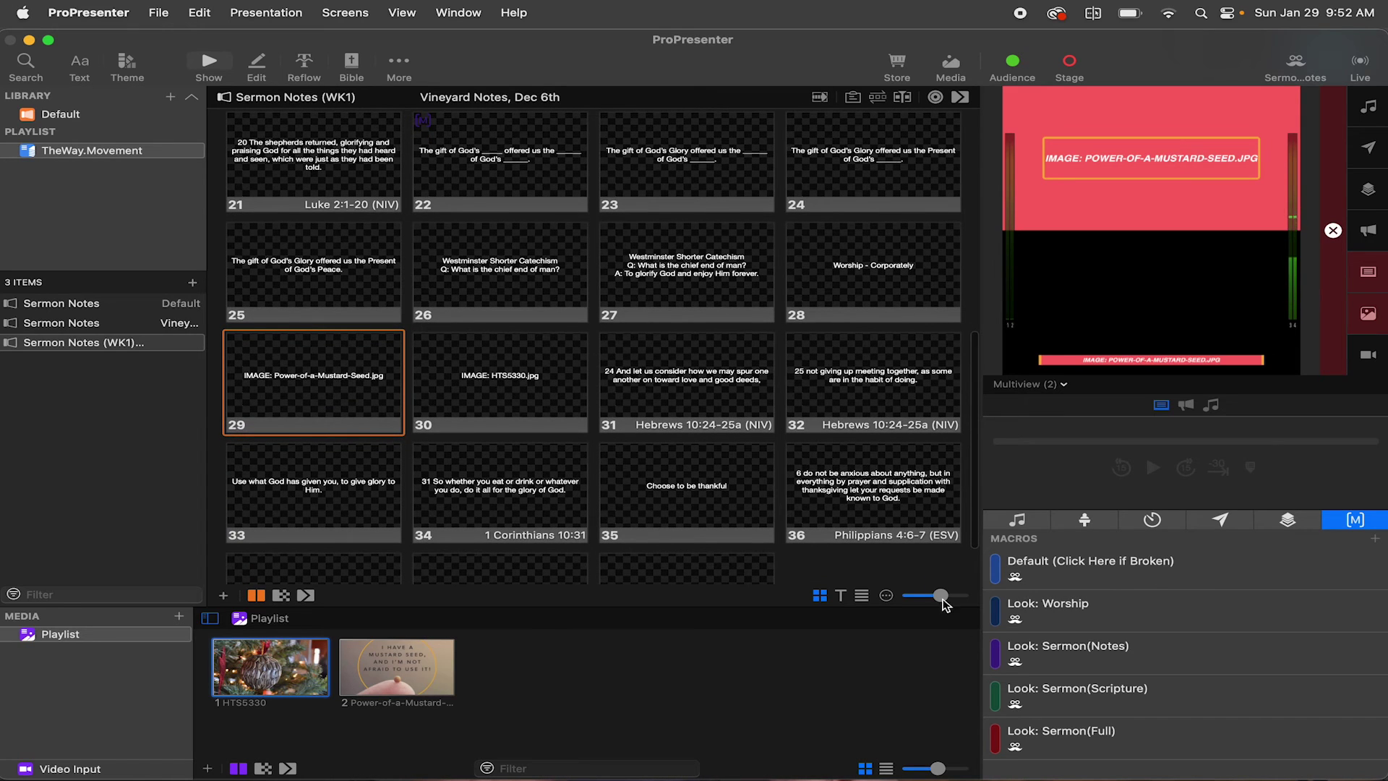
Give slides 29 and 30 the Sermon(Full) look, adding the ornament photo to 30 and mustard seed to 29.
{"action": "left_click_drag", "start_coordinate": [1056, 737], "coordinate": [314, 407]}
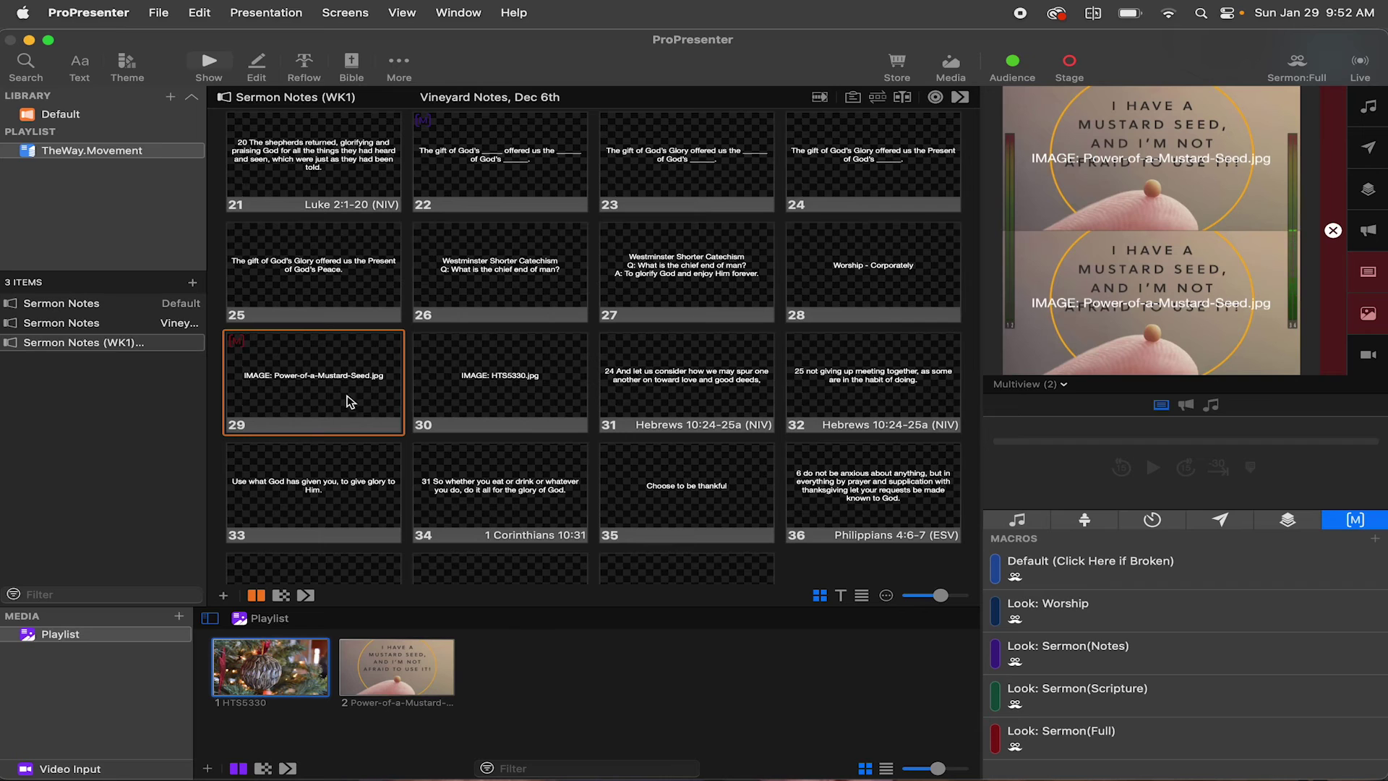
{"action": "left_click_drag", "start_coordinate": [1056, 720], "coordinate": [513, 374]}
{"action": "left_click_drag", "start_coordinate": [275, 671], "coordinate": [448, 390]}
{"action": "left_click_drag", "start_coordinate": [389, 666], "coordinate": [307, 392]}
Delete the IMAGE placeholder text box from slides 29 and 30, then return to Show.
{"action": "right_click", "coordinate": [316, 407]}
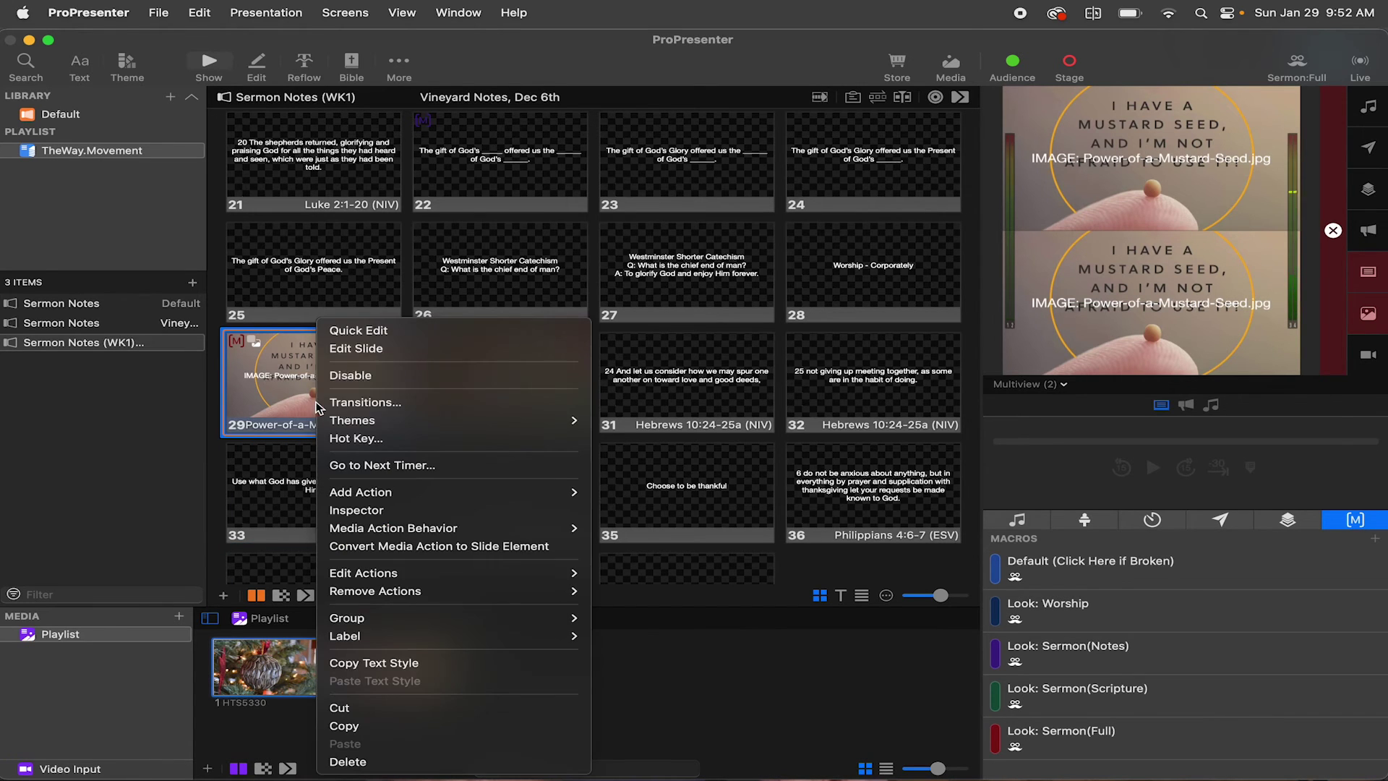
{"action": "left_click", "coordinate": [244, 417]}
{"action": "right_click", "coordinate": [253, 401]}
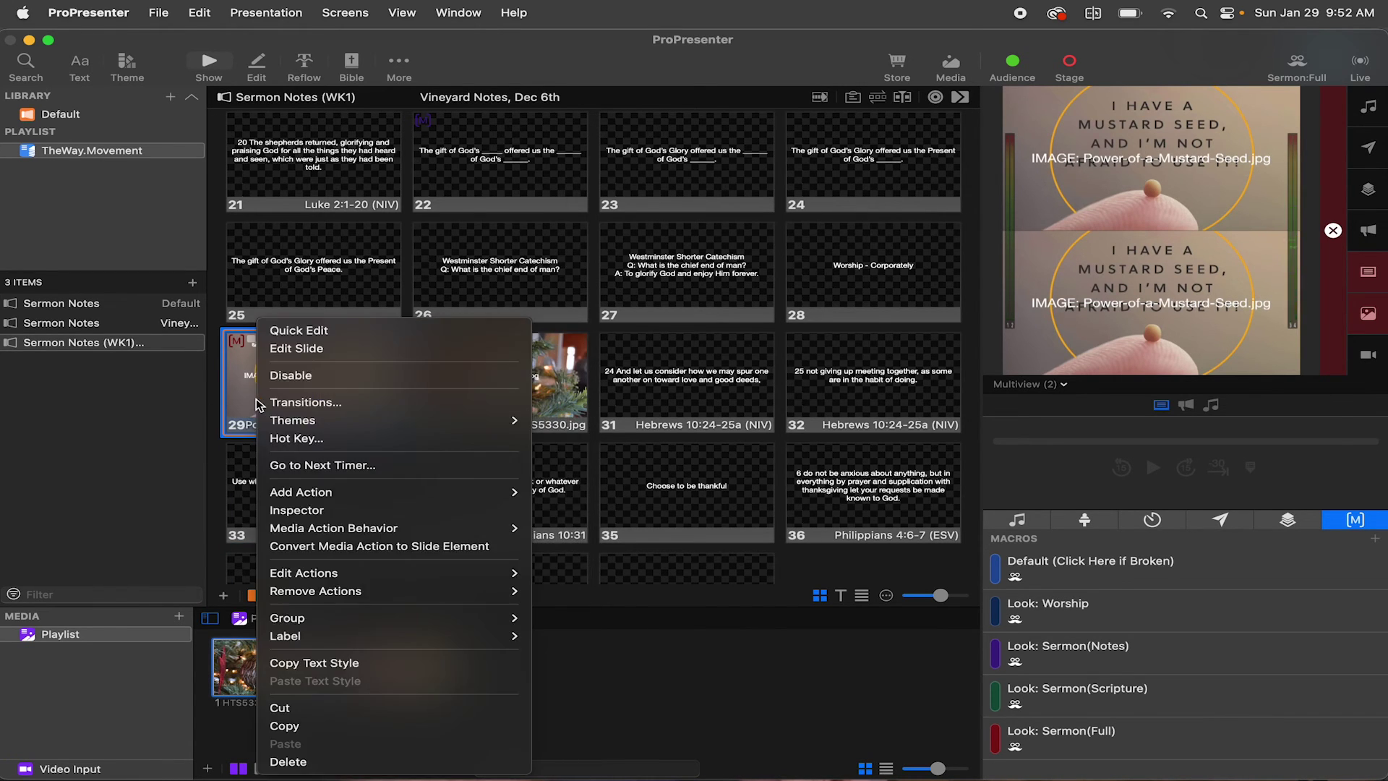
{"action": "left_click", "coordinate": [300, 357]}
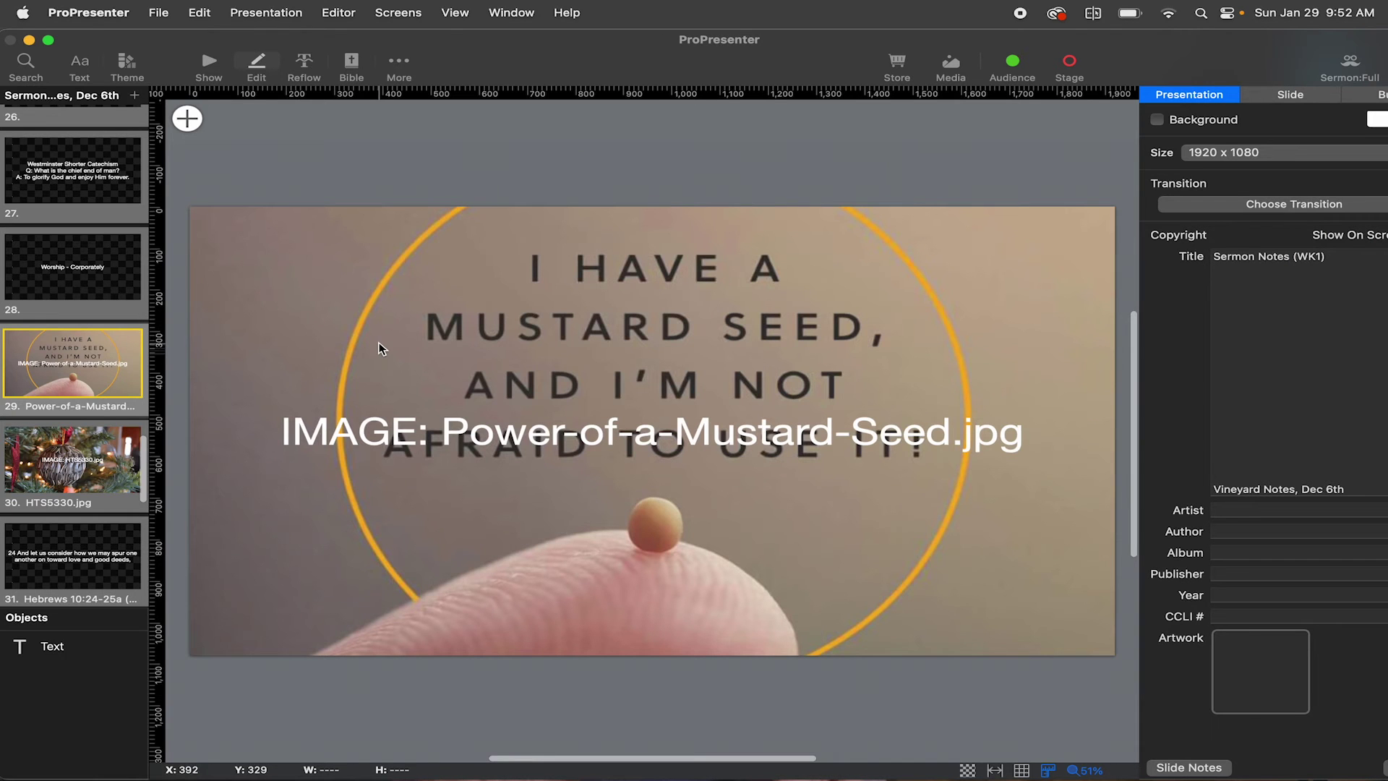
{"action": "left_click", "coordinate": [539, 418]}
{"action": "key", "text": "Delete"}
{"action": "left_click", "coordinate": [132, 464]}
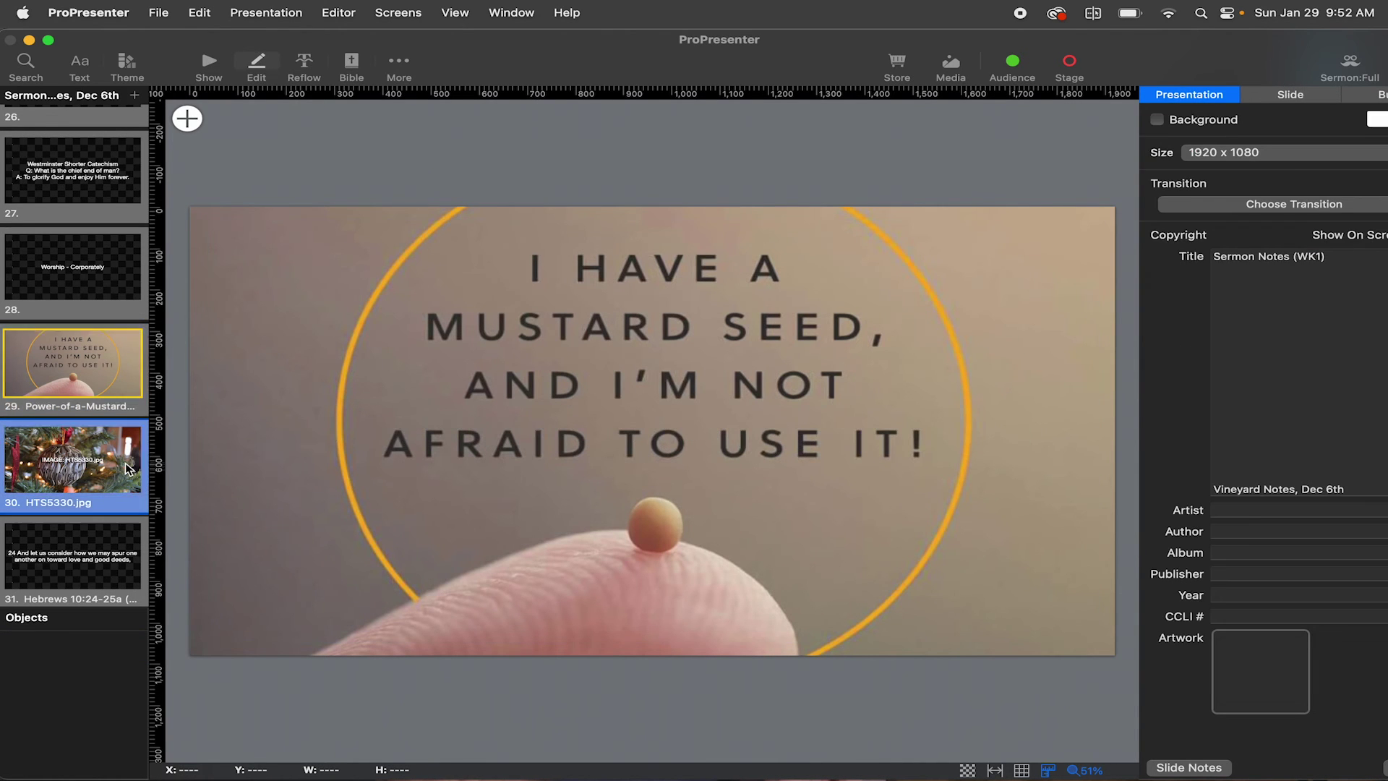
{"action": "left_click", "coordinate": [550, 433]}
{"action": "key", "text": "Delete"}
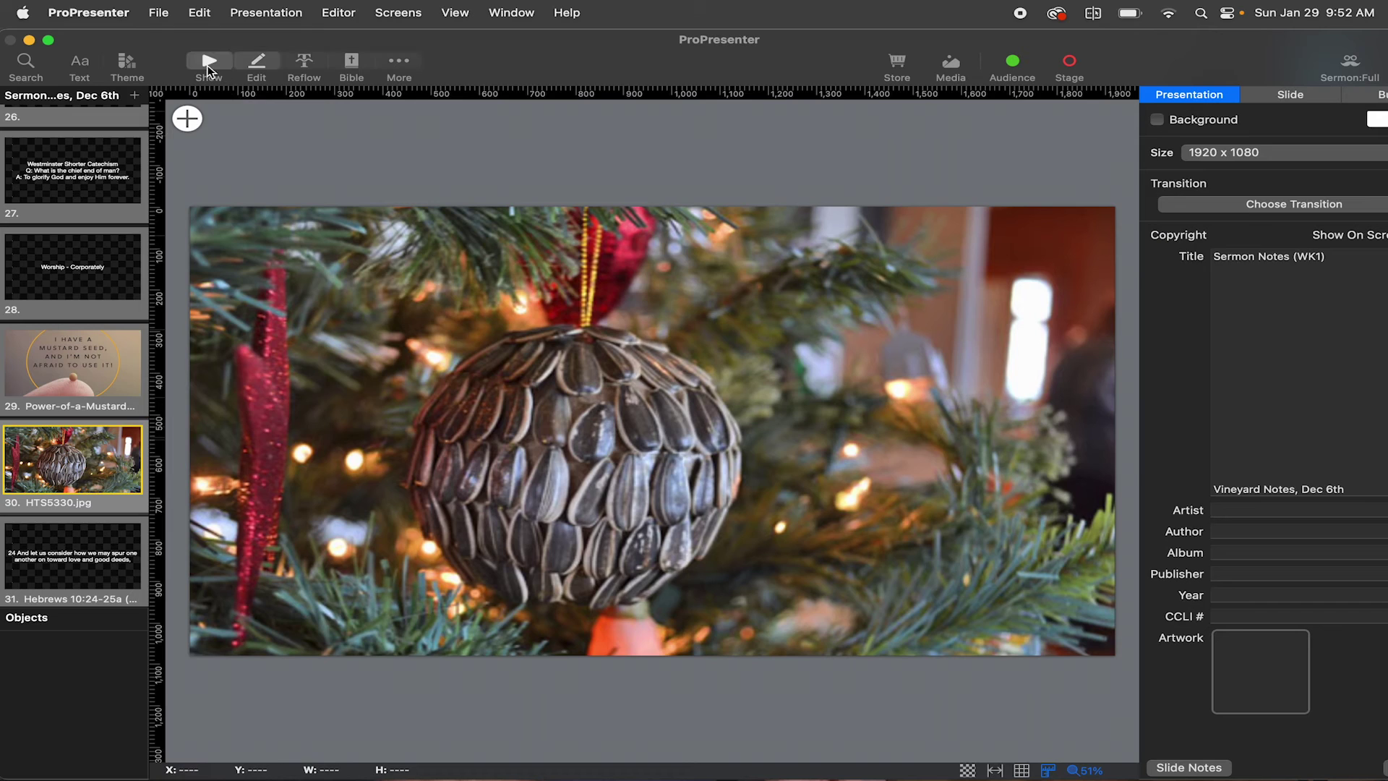
{"action": "left_click", "coordinate": [209, 67]}
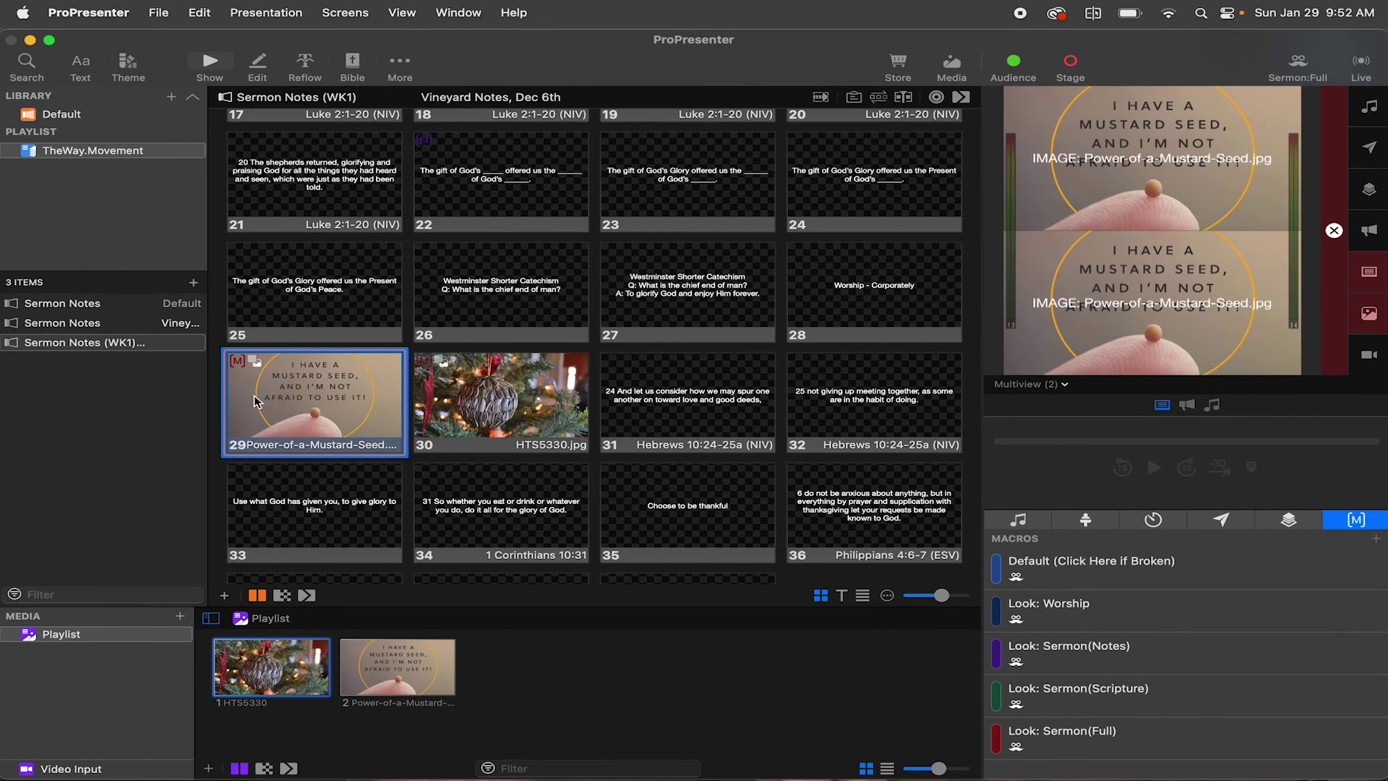
Test slide 29, give slide 31 the Sermon(Scripture) look and slide 33 Sermon(Notes).
{"action": "left_click", "coordinate": [254, 401]}
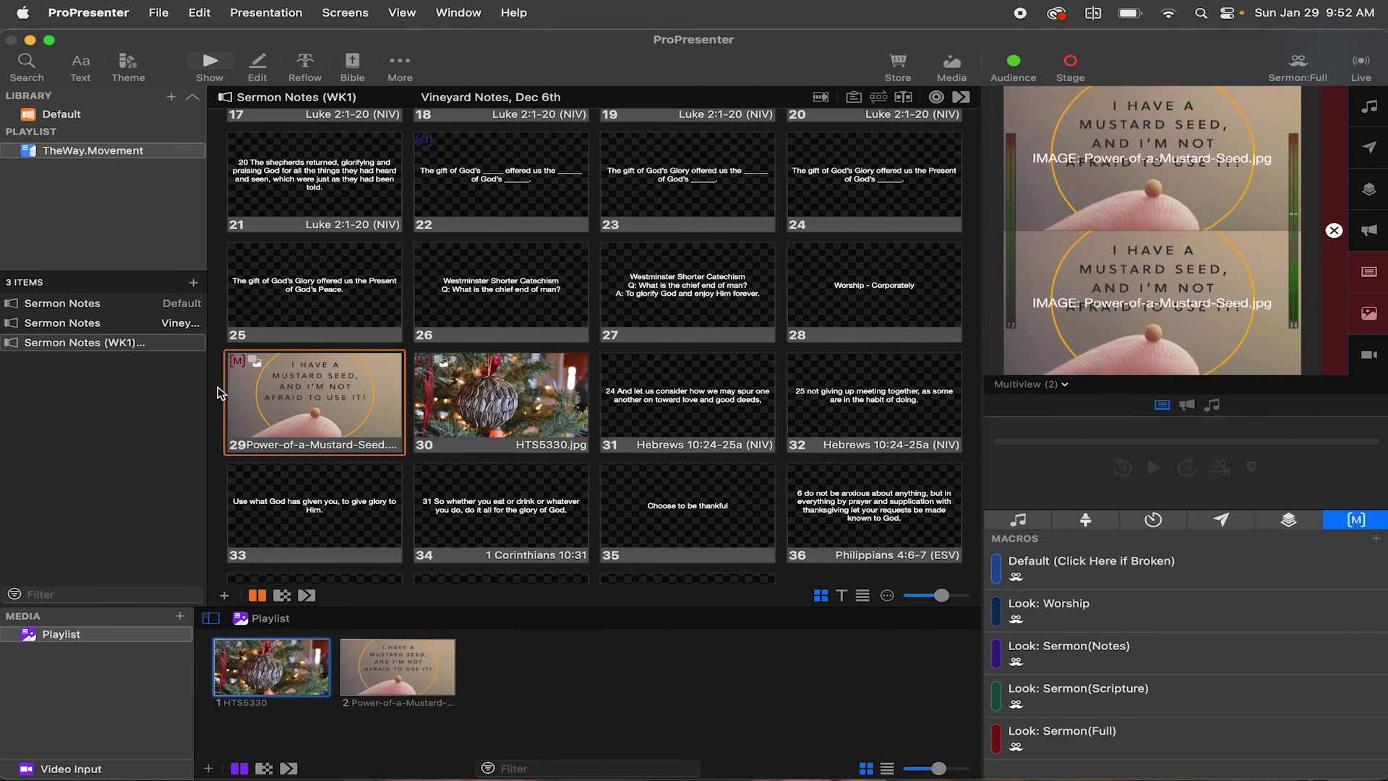
{"action": "left_click", "coordinate": [677, 398]}
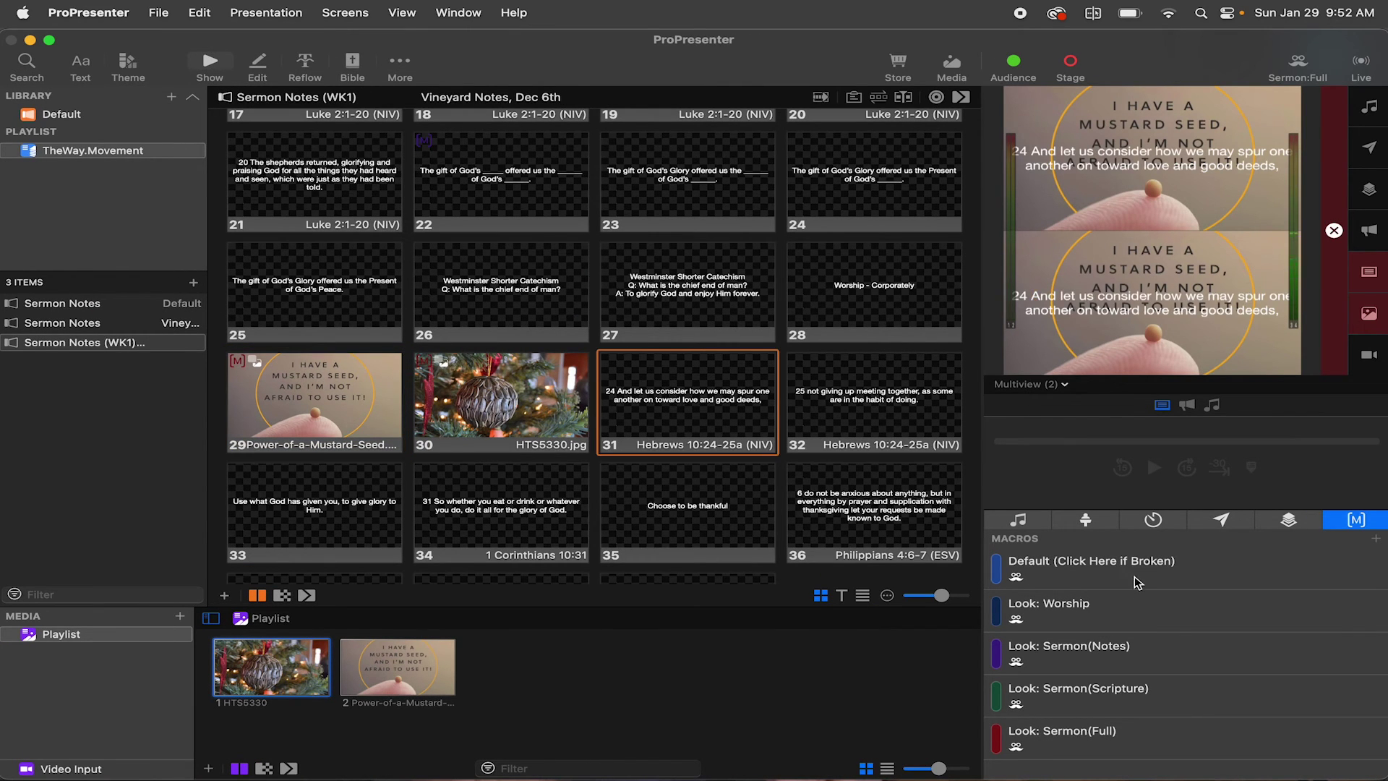
{"action": "left_click_drag", "start_coordinate": [1099, 676], "coordinate": [671, 397]}
{"action": "key", "text": "Right"}
{"action": "left_click_drag", "start_coordinate": [1077, 666], "coordinate": [342, 519]}
{"action": "left_click", "coordinate": [342, 518]}
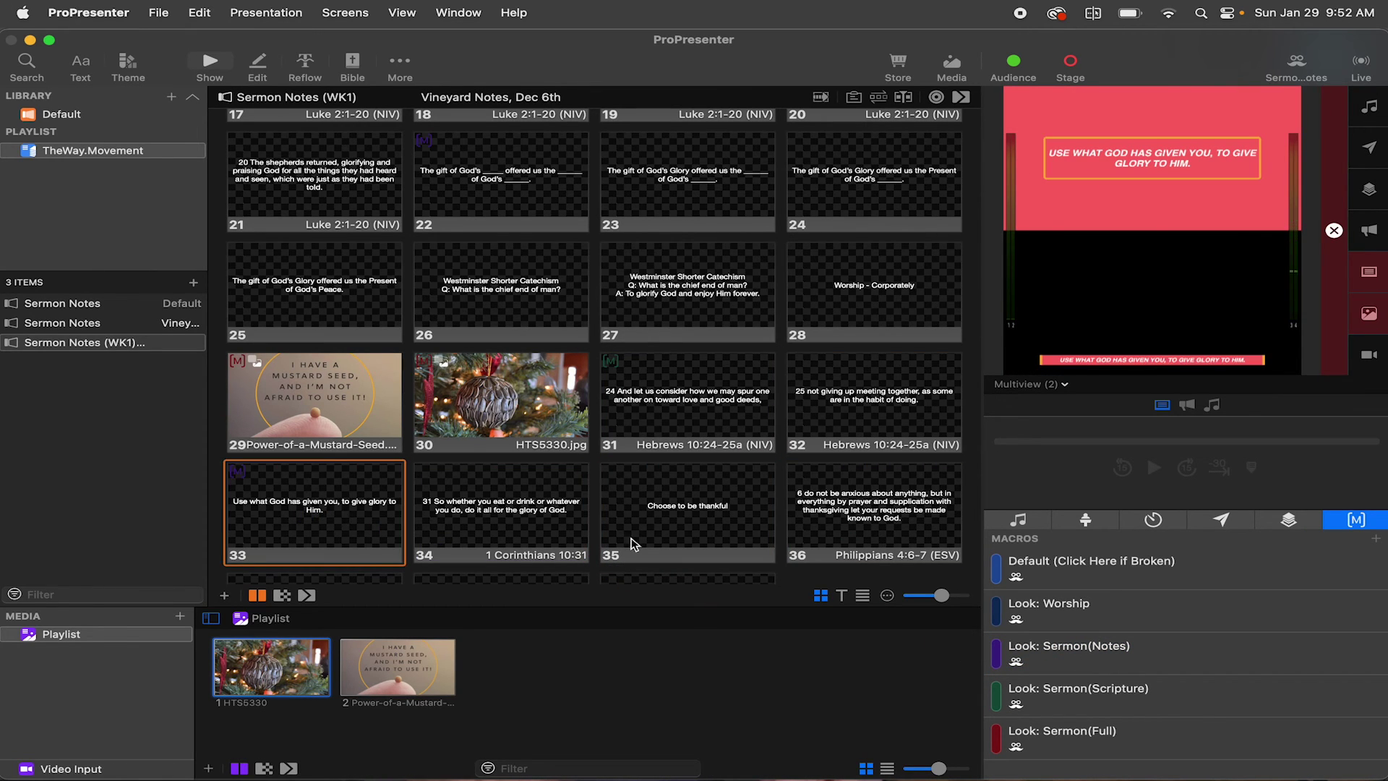
Assign Scripture to slides 34 and 36, Notes to 35, and Sermon(Full) to video slide 38.
{"action": "left_click_drag", "start_coordinate": [1137, 707], "coordinate": [568, 513]}
{"action": "left_click_drag", "start_coordinate": [1049, 659], "coordinate": [715, 531]}
{"action": "left_click_drag", "start_coordinate": [1123, 692], "coordinate": [884, 513]}
{"action": "scroll", "coordinate": [884, 513], "scroll_direction": "down", "scroll_amount": 3}
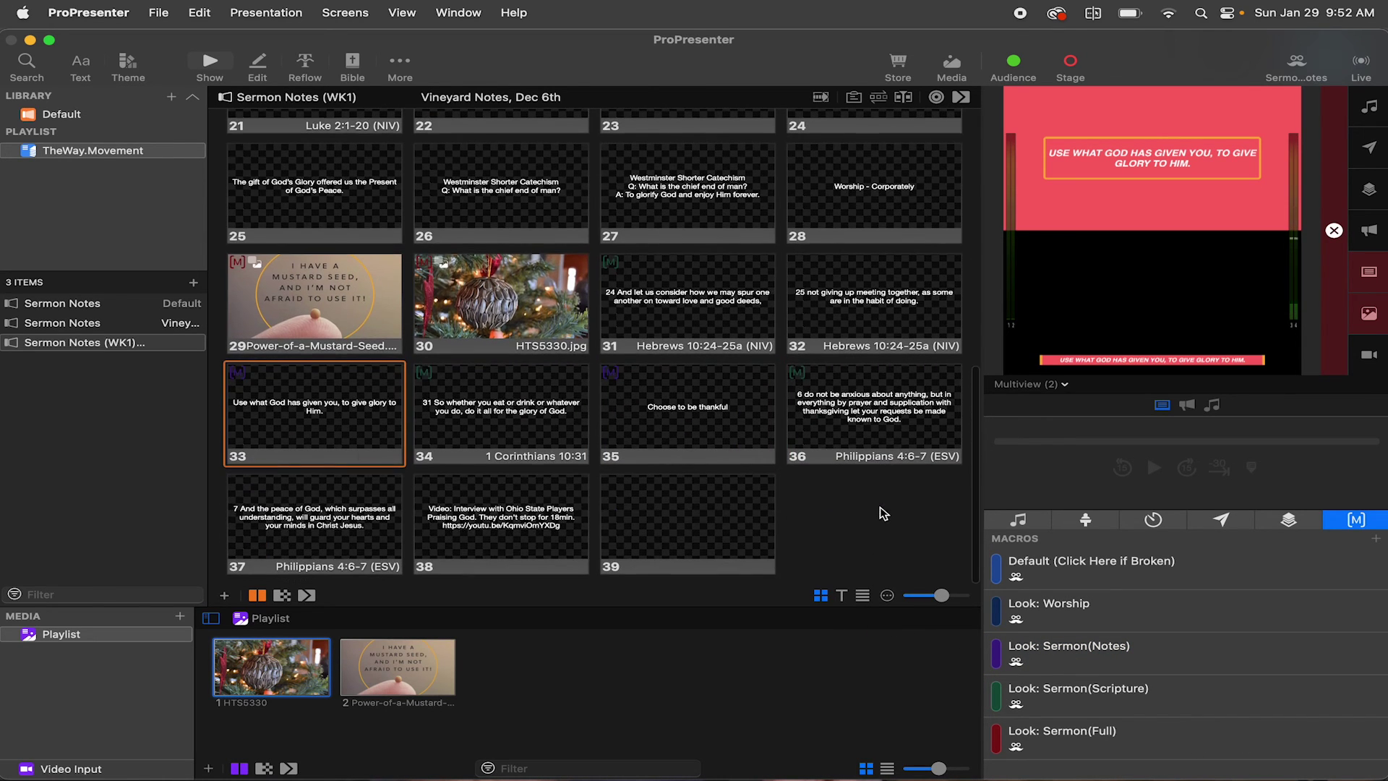
{"action": "left_click", "coordinate": [846, 428]}
{"action": "key", "text": "Right"}
{"action": "key", "text": "Right"}
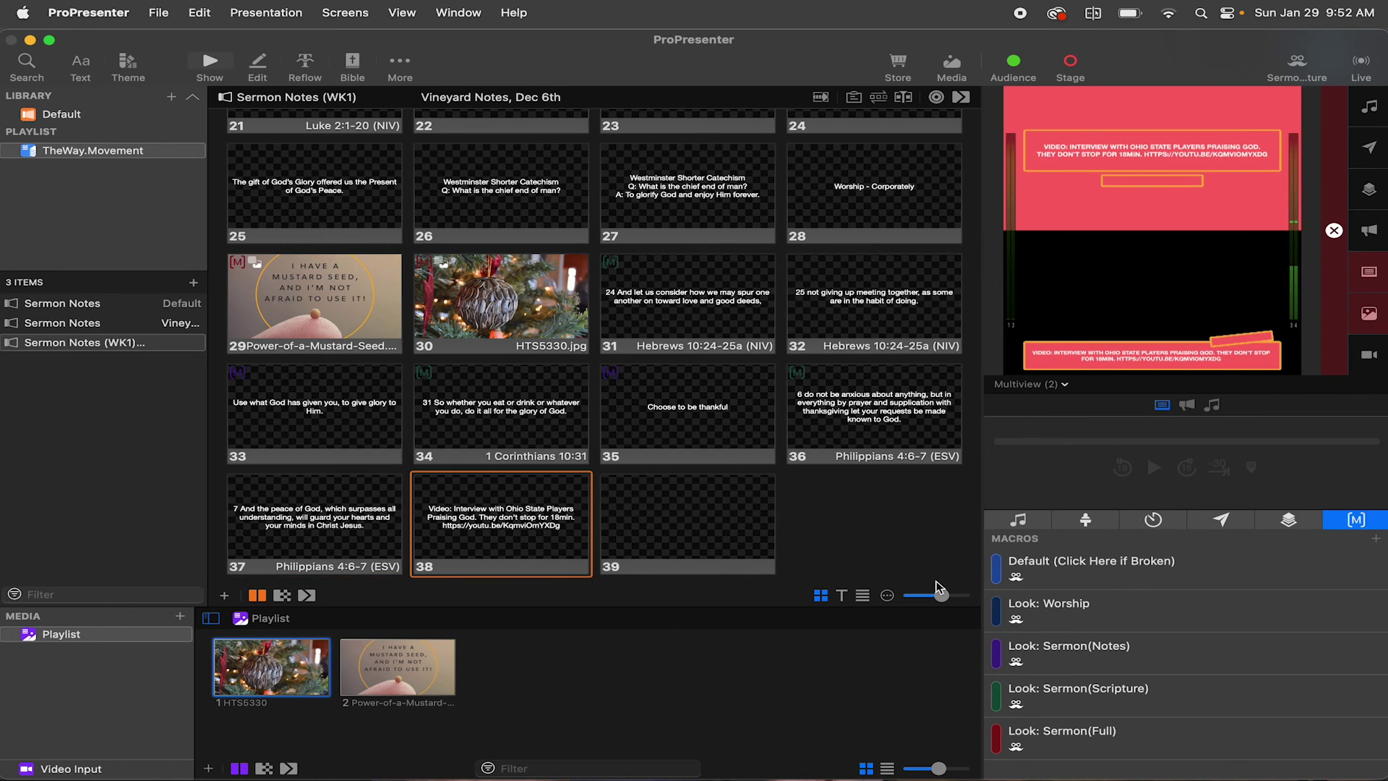
{"action": "left_click_drag", "start_coordinate": [1075, 733], "coordinate": [499, 518]}
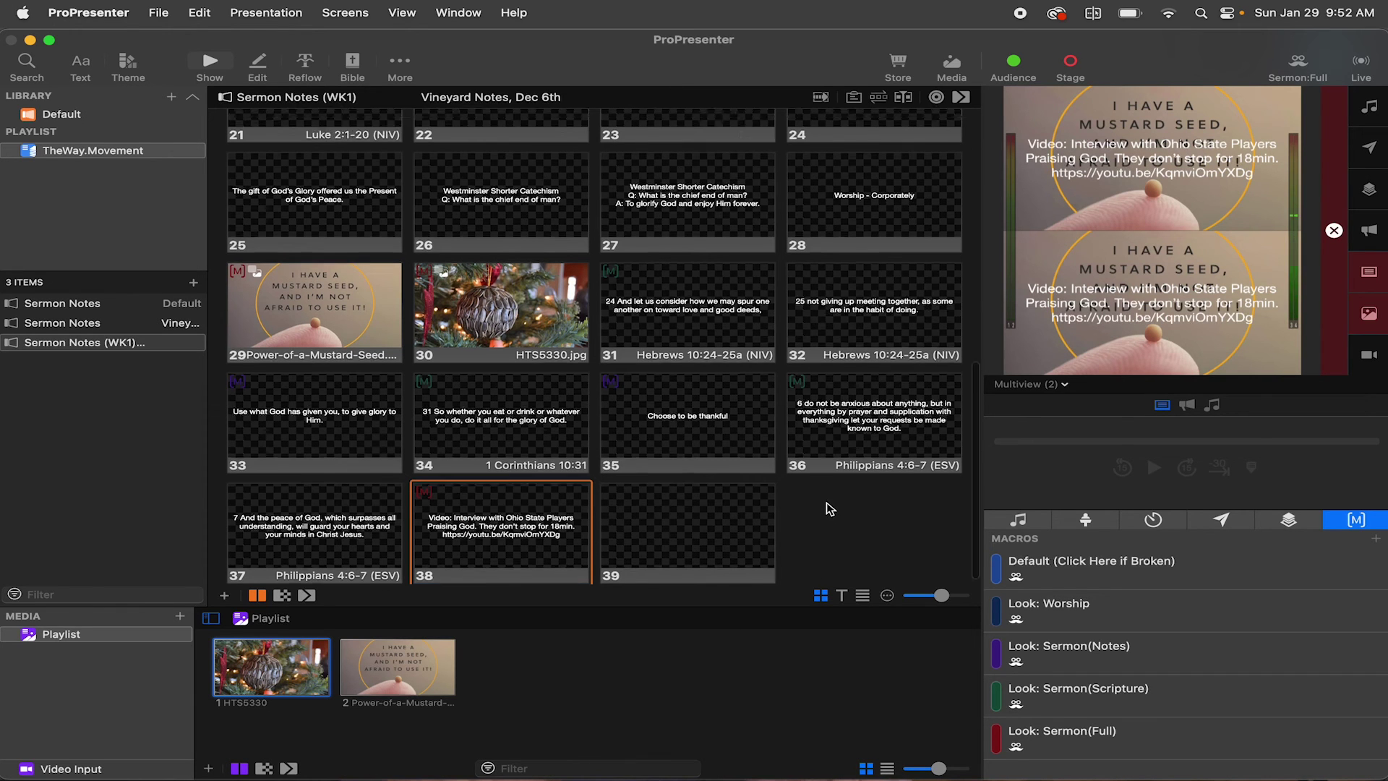
{"action": "scroll", "coordinate": [824, 520], "scroll_direction": "up", "scroll_amount": 10}
{"action": "scroll", "coordinate": [535, 303], "scroll_direction": "down", "scroll_amount": 10}
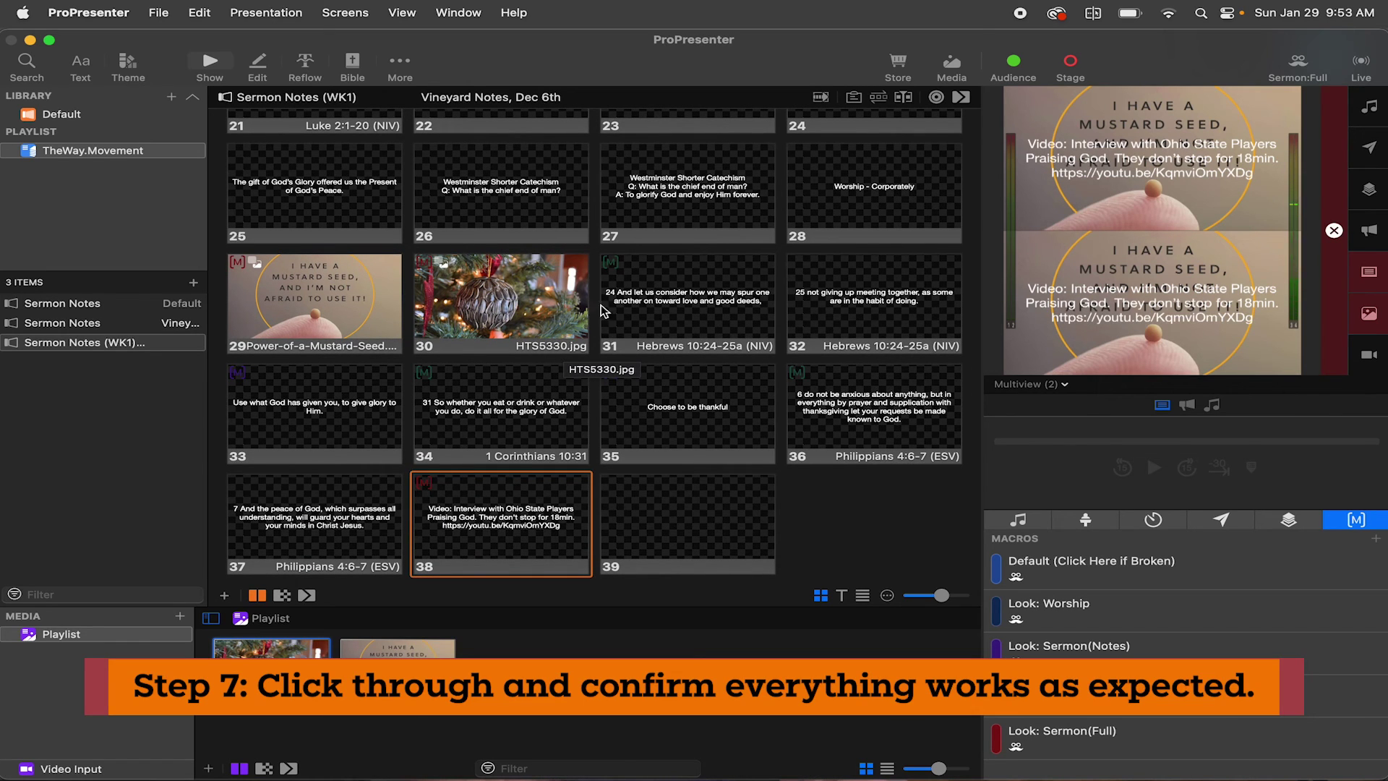
Hide the media bin, step through slides from slide 1, and select the Mustard Seed title slide.
{"action": "left_click", "coordinate": [952, 66]}
{"action": "scroll", "coordinate": [397, 144], "scroll_direction": "up", "scroll_amount": 5}
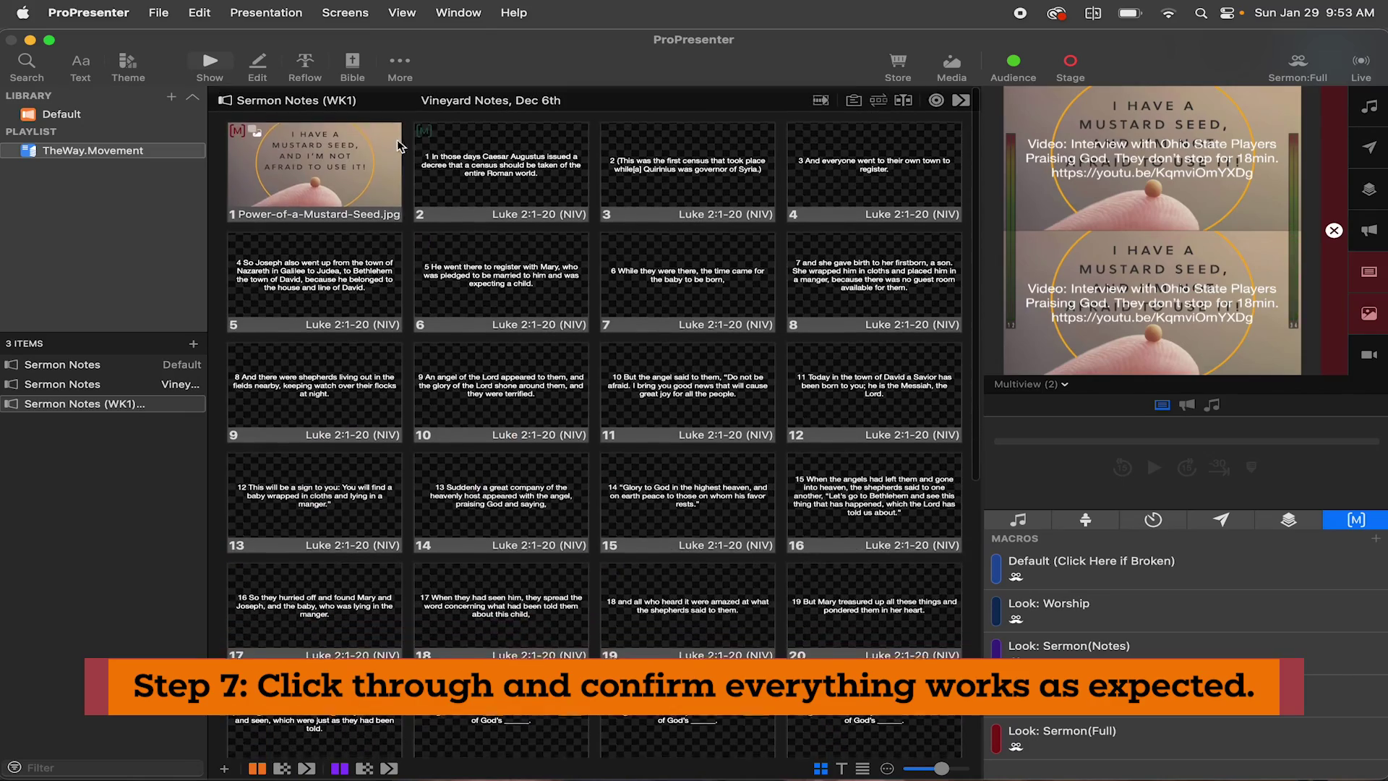
{"action": "left_click", "coordinate": [400, 147]}
{"action": "key", "text": "Right"}
{"action": "key", "text": "Right"}
{"action": "key", "text": "Right"}
{"action": "key", "text": "Right"}
{"action": "key", "text": "Right"}
{"action": "key", "text": "Right"}
{"action": "key", "text": "Right"}
{"action": "key", "text": "Right"}
{"action": "key", "text": "Right"}
{"action": "key", "text": "Right"}
{"action": "key", "text": "Right"}
{"action": "key", "text": "Right"}
{"action": "key", "text": "Right"}
{"action": "key", "text": "Right"}
{"action": "key", "text": "Right"}
{"action": "key", "text": "Right"}
{"action": "key", "text": "Right"}
{"action": "key", "text": "Right"}
{"action": "key", "text": "Right"}
{"action": "key", "text": "Right"}
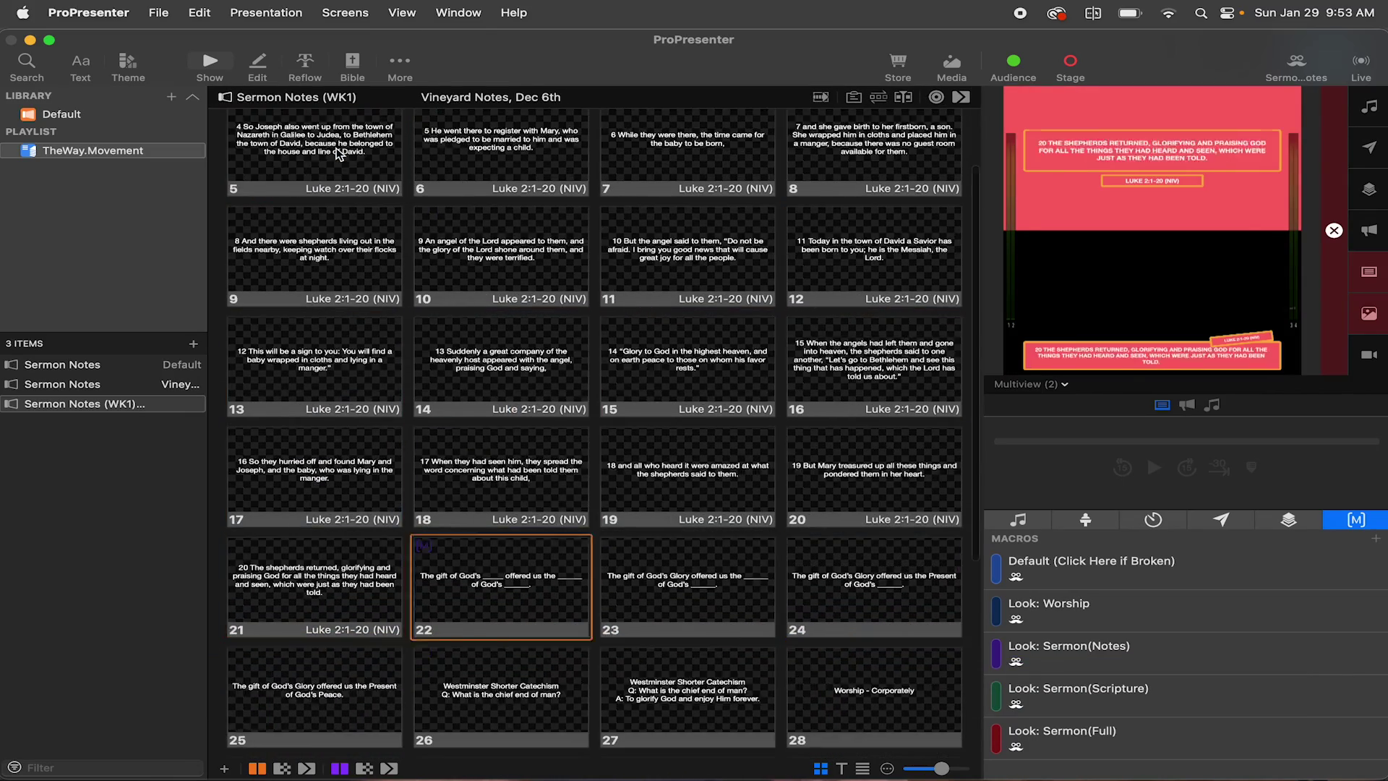
{"action": "key", "text": "Right"}
{"action": "key", "text": "Right"}
{"action": "key", "text": "Right"}
{"action": "key", "text": "Right"}
{"action": "key", "text": "Right"}
{"action": "key", "text": "Right"}
{"action": "key", "text": "Right"}
{"action": "key", "text": "Right"}
{"action": "key", "text": "Right"}
{"action": "key", "text": "Right"}
{"action": "key", "text": "Right"}
{"action": "key", "text": "Right"}
{"action": "key", "text": "Right"}
{"action": "key", "text": "Right"}
{"action": "key", "text": "Right"}
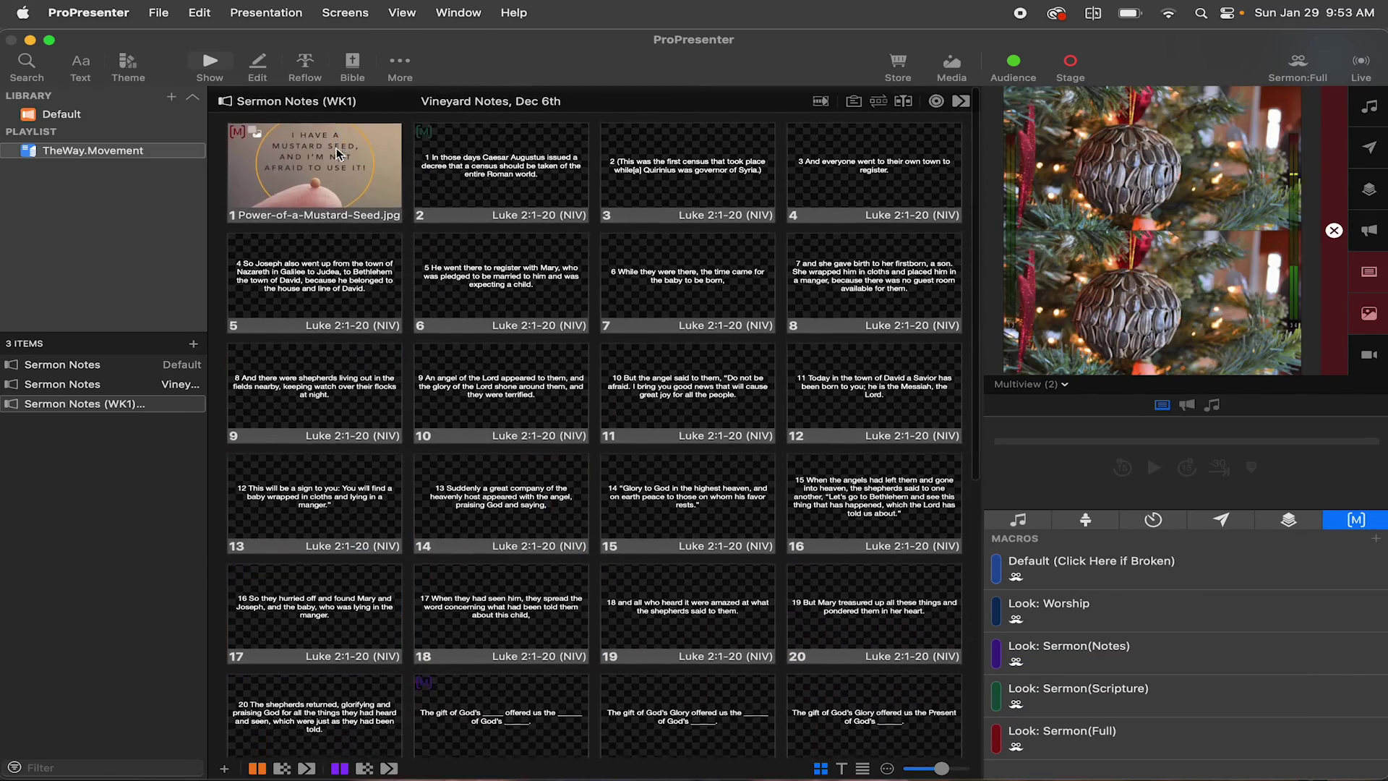
{"action": "left_click", "coordinate": [237, 163]}
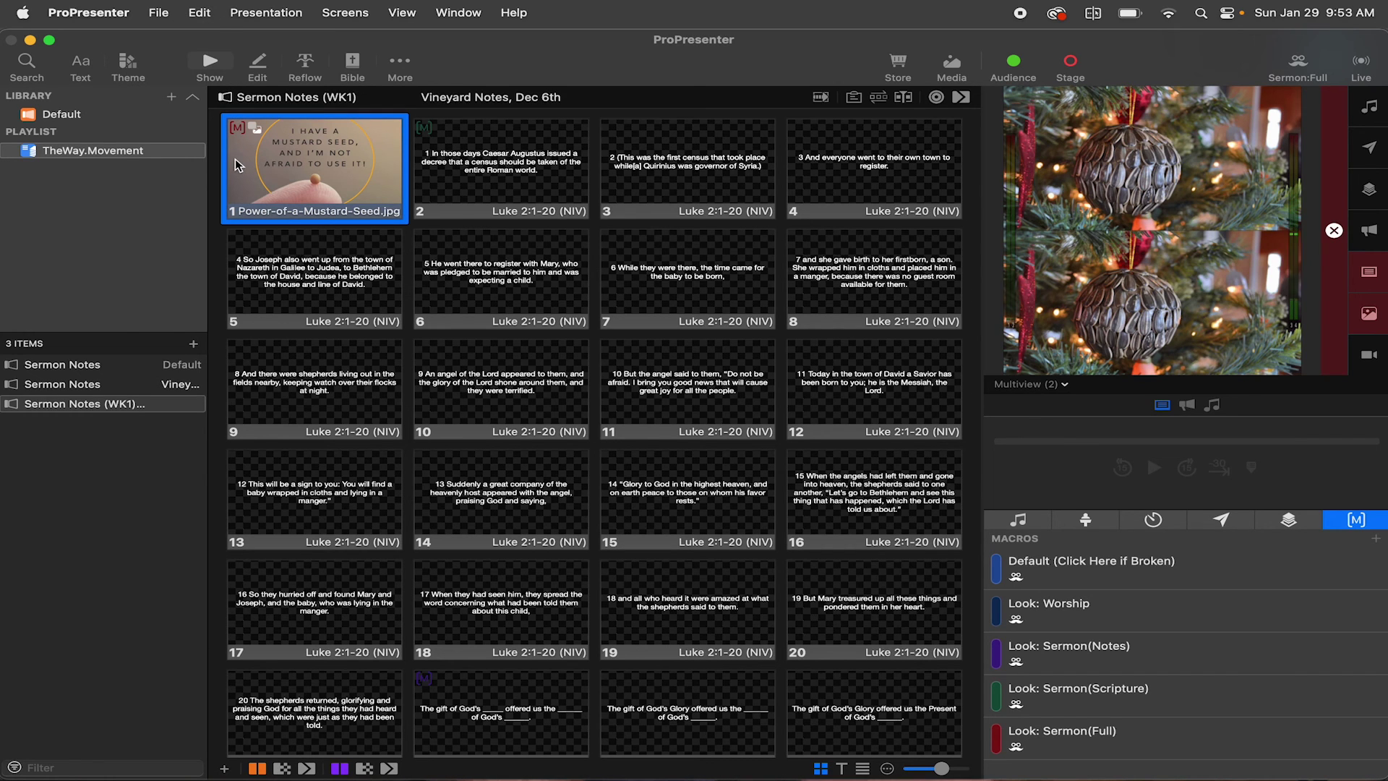
Paste Mustard Seed title slide copies after slides 21, 26 and 29.
{"action": "scroll", "coordinate": [553, 441], "scroll_direction": "down", "scroll_amount": 5}
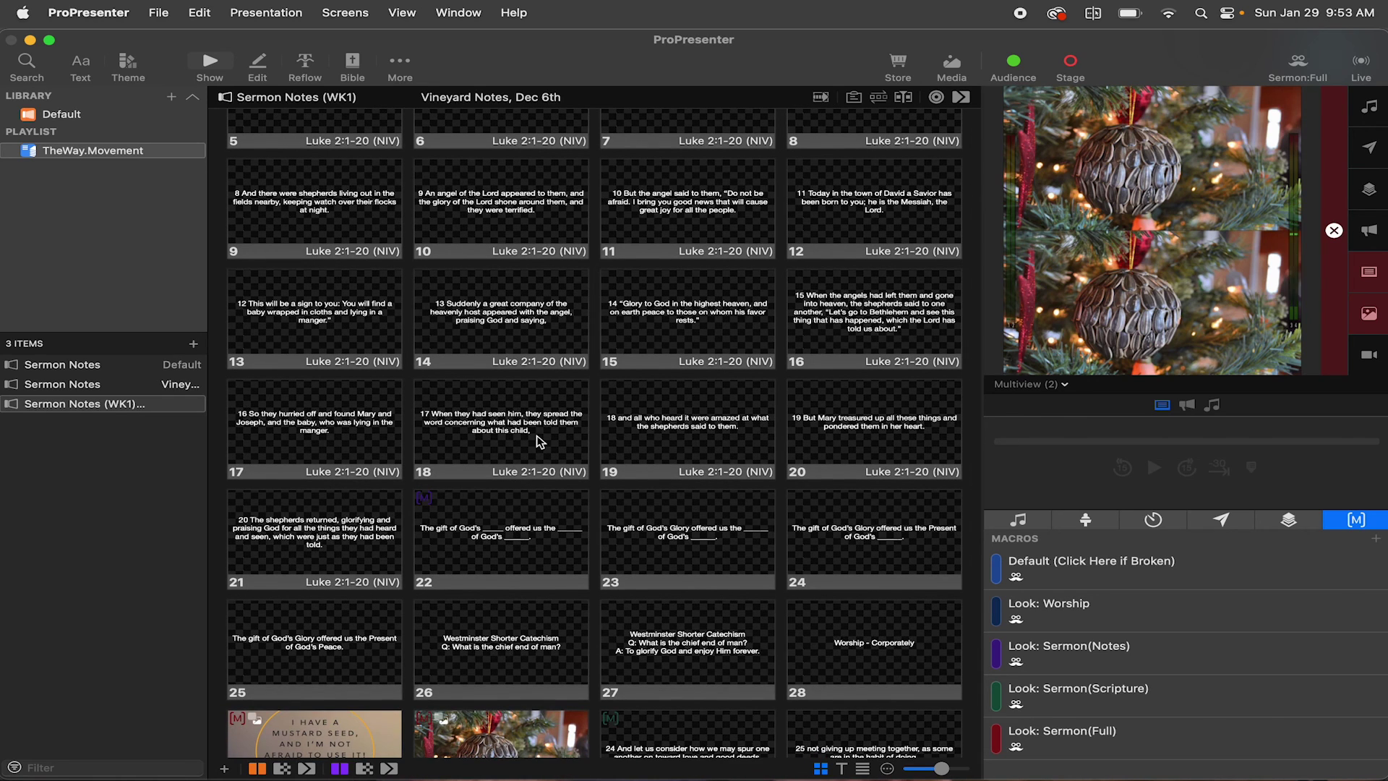
{"action": "scroll", "coordinate": [535, 439], "scroll_direction": "down", "scroll_amount": 2}
{"action": "left_click", "coordinate": [390, 454]}
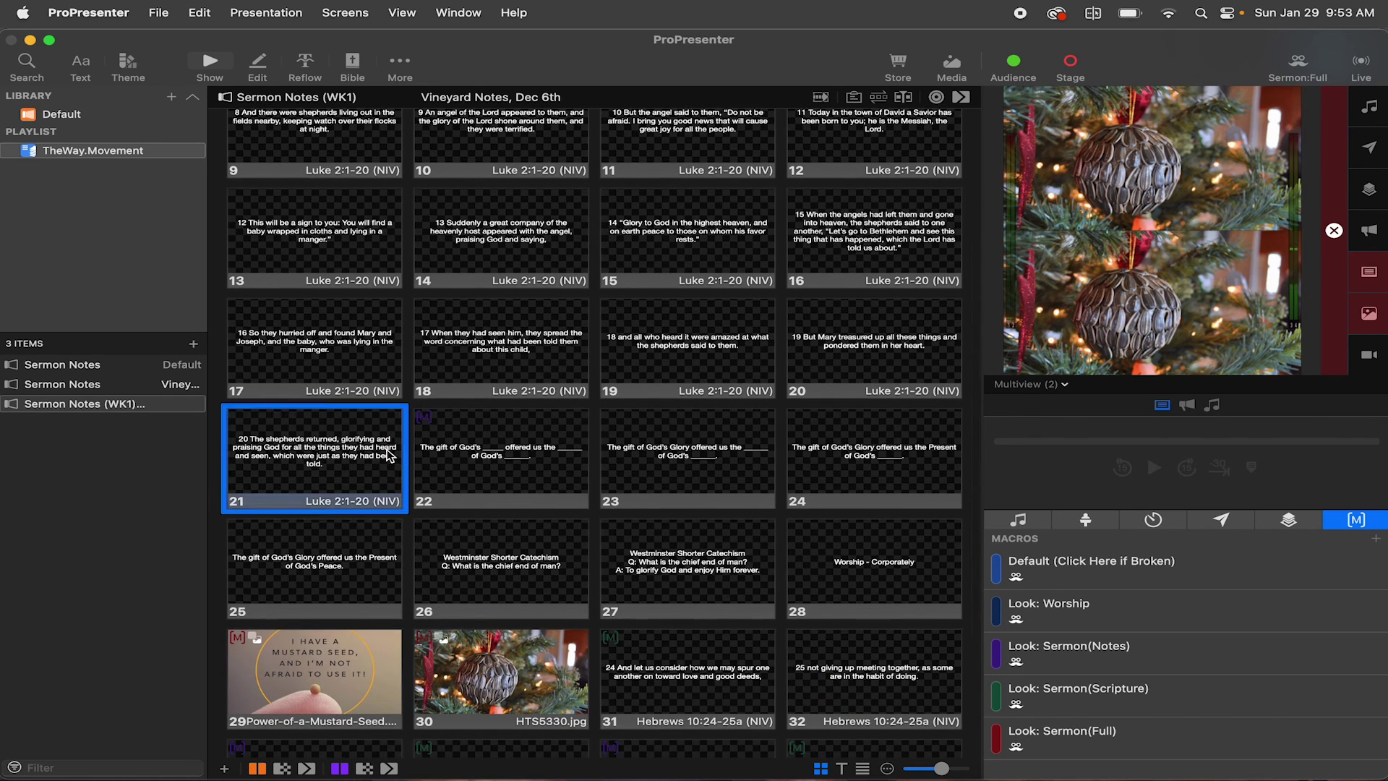
{"action": "key", "text": "super+v"}
{"action": "scroll", "coordinate": [593, 502], "scroll_direction": "down", "scroll_amount": 2}
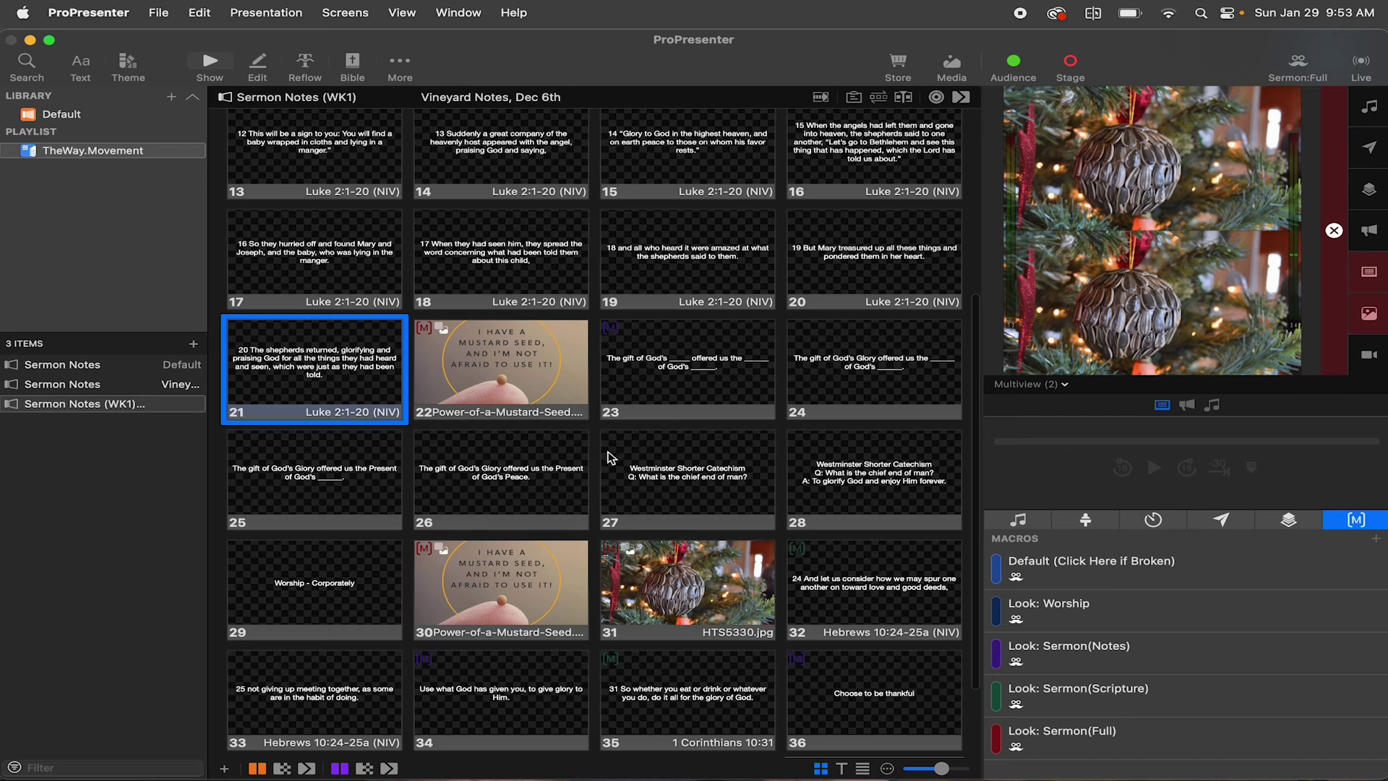
{"action": "left_click", "coordinate": [570, 475]}
{"action": "key", "text": "super+v"}
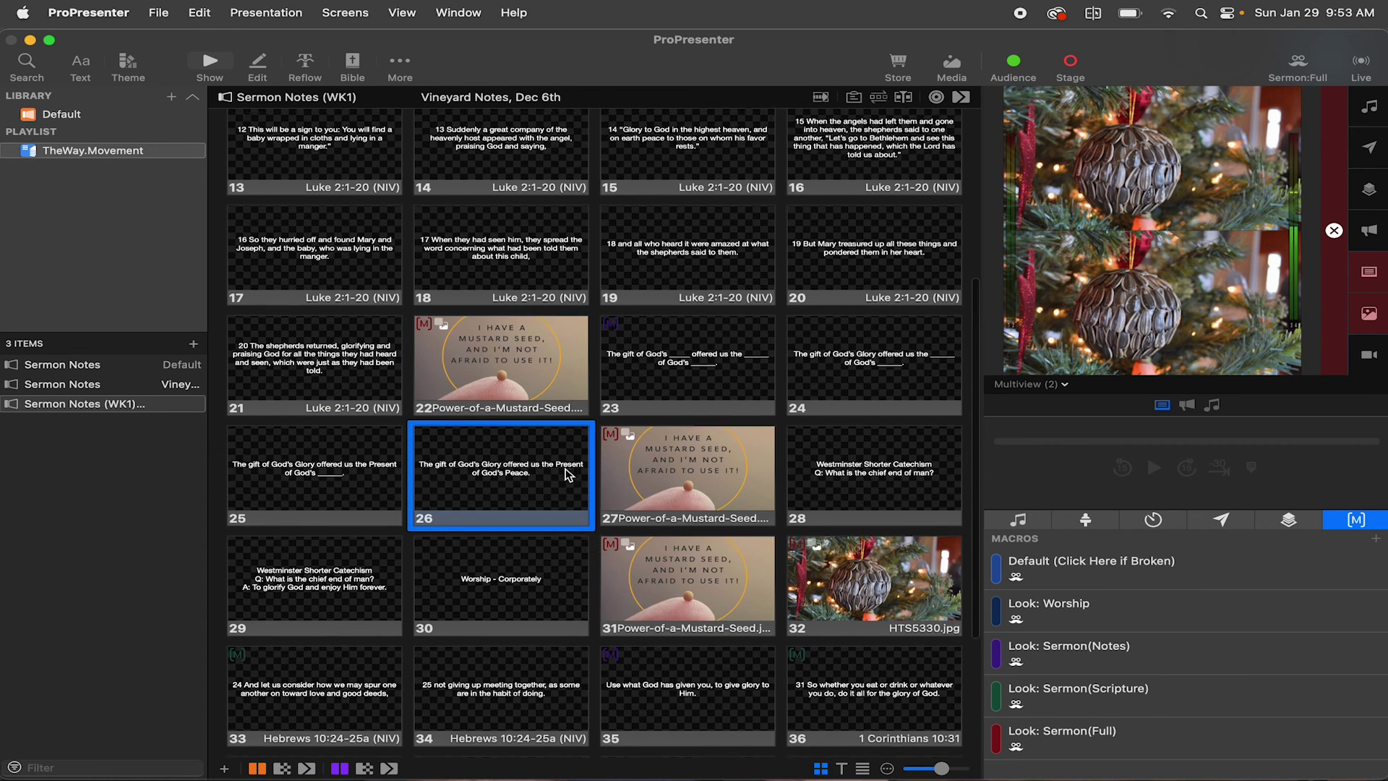
{"action": "scroll", "coordinate": [756, 454], "scroll_direction": "down", "scroll_amount": 2}
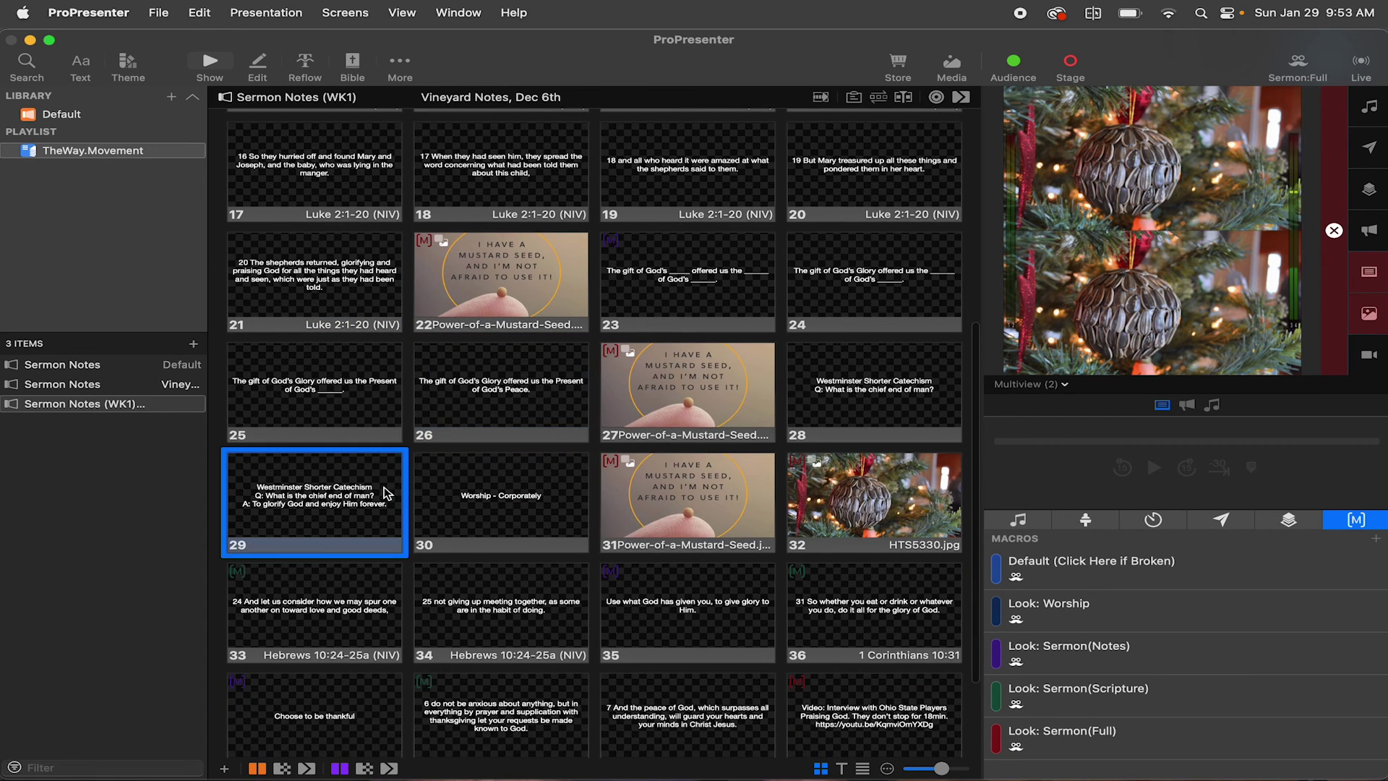
{"action": "key", "text": "super+v"}
Verify slides 22–30 on the output, then paste another Mustard Seed copy after slide 35.
{"action": "left_click", "coordinate": [482, 313]}
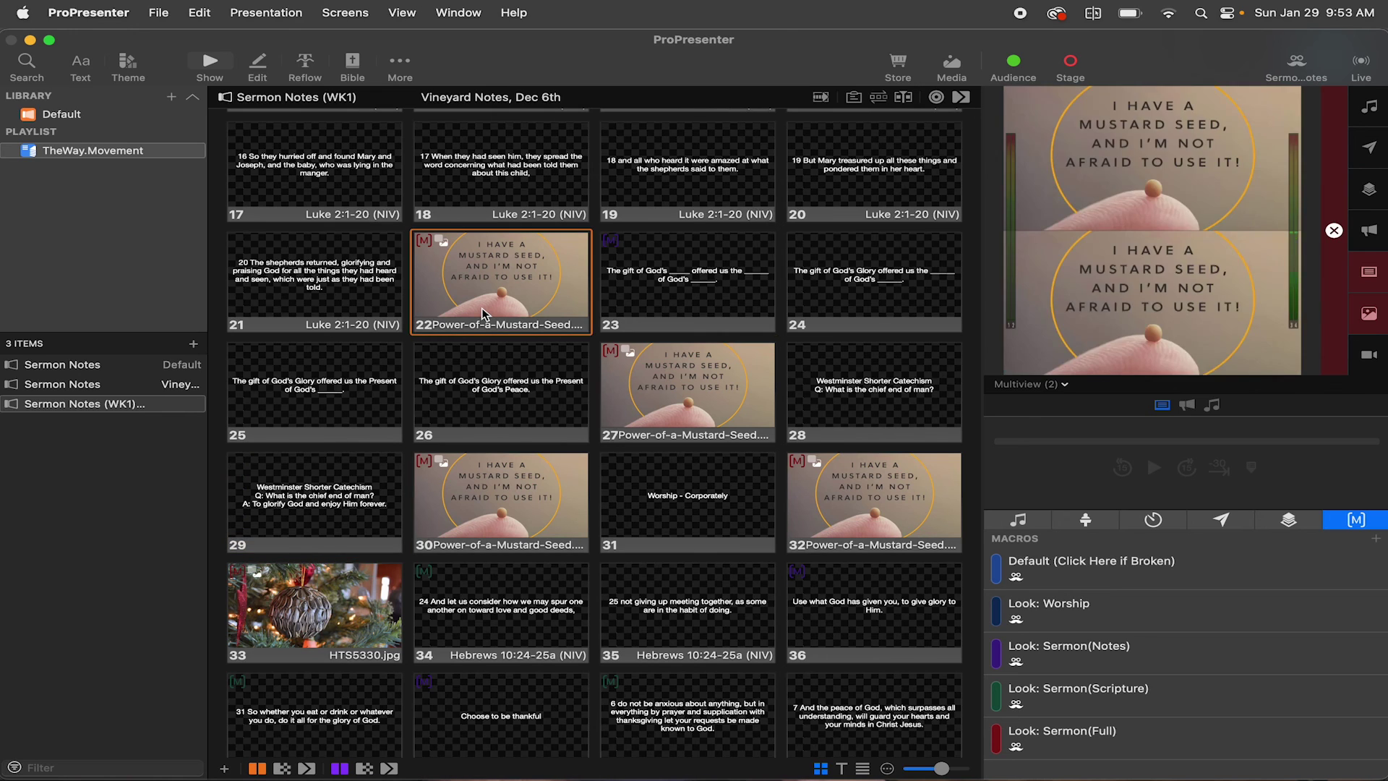
{"action": "key", "text": "Right"}
{"action": "key", "text": "Right"}
{"action": "key", "text": "Right"}
{"action": "key", "text": "Right"}
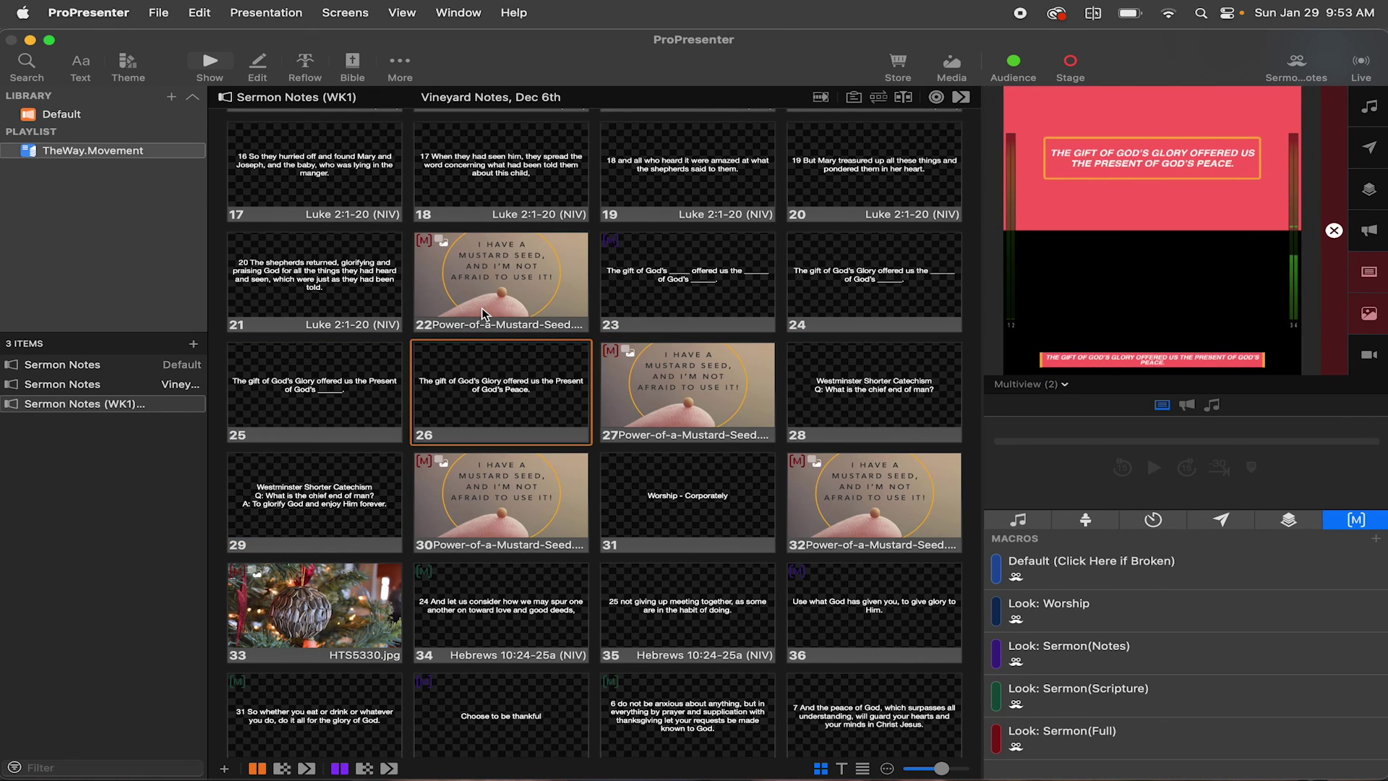
{"action": "key", "text": "Right"}
{"action": "key", "text": "Right"}
{"action": "key", "text": "Right"}
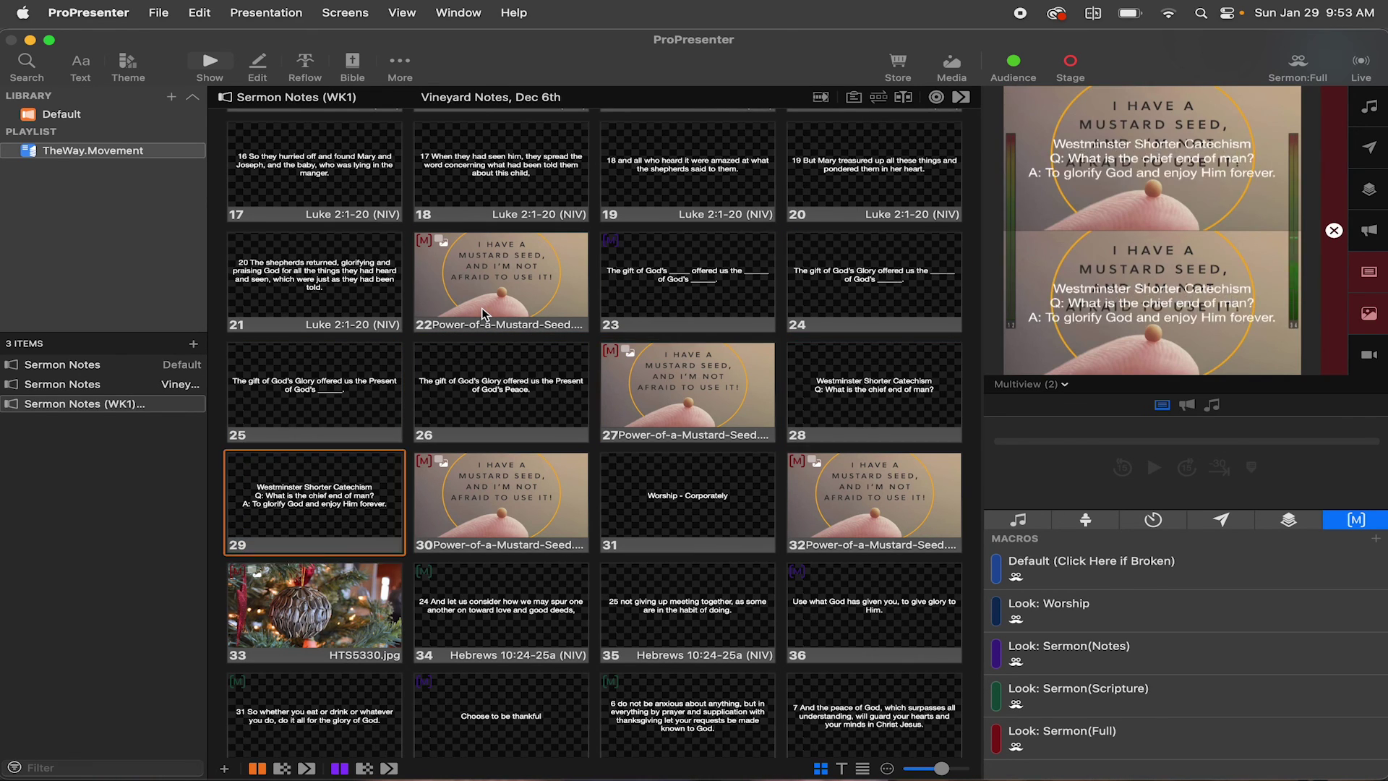
{"action": "key", "text": "Right"}
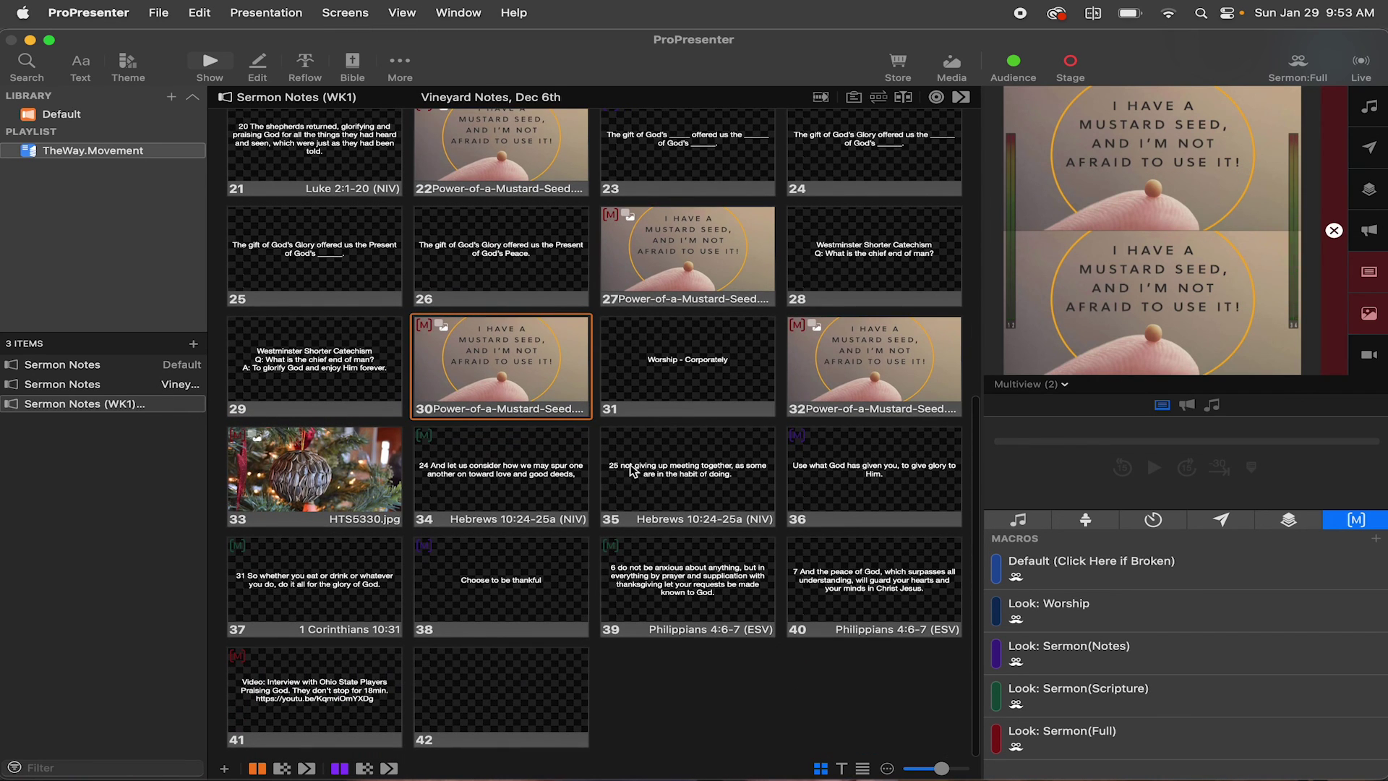
{"action": "left_click", "coordinate": [769, 489]}
{"action": "key", "text": "super+v"}
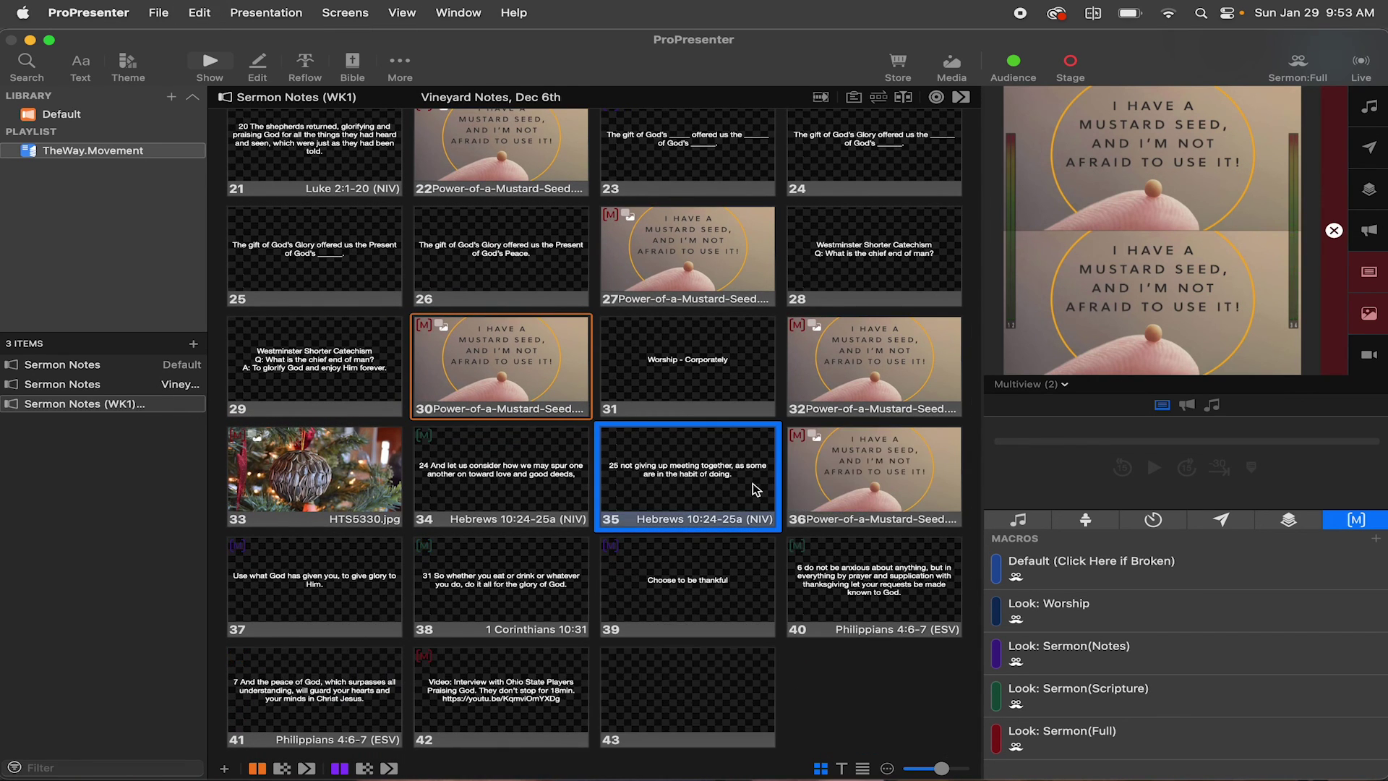